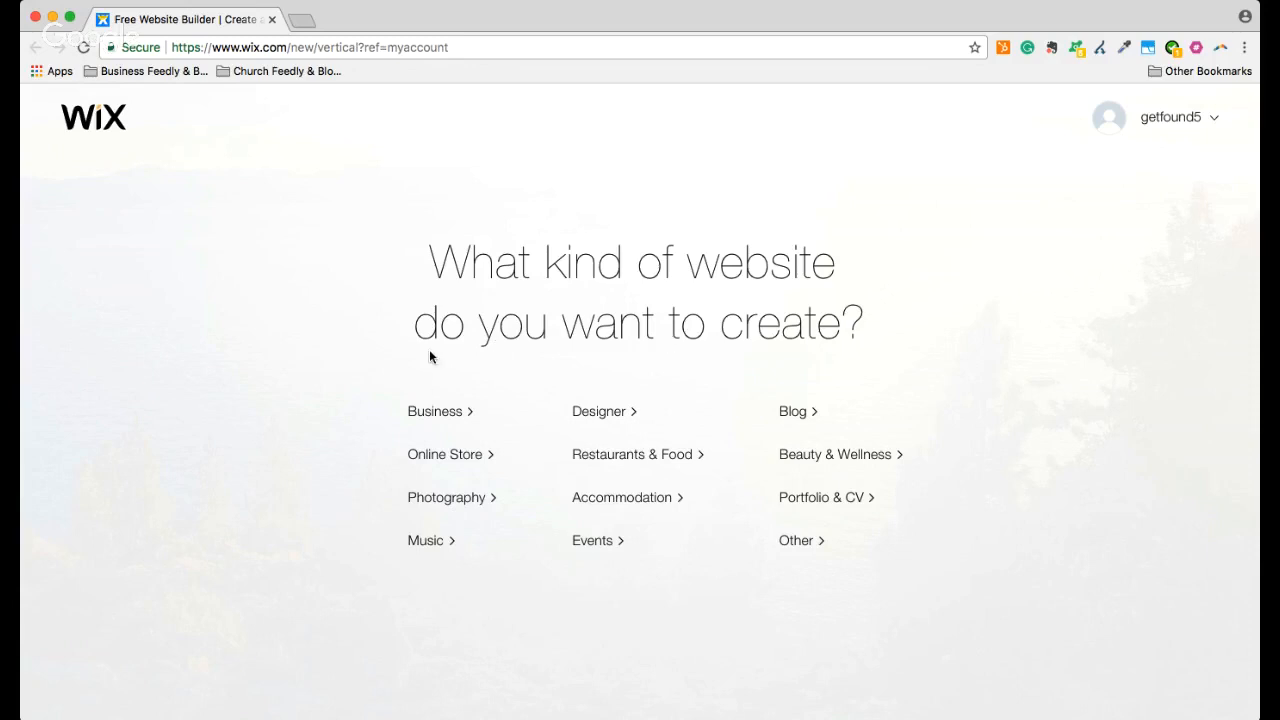
Choose Business as the kind of website and start it from a template in the Wix Editor
{"action": "left_click", "coordinate": [446, 415]}
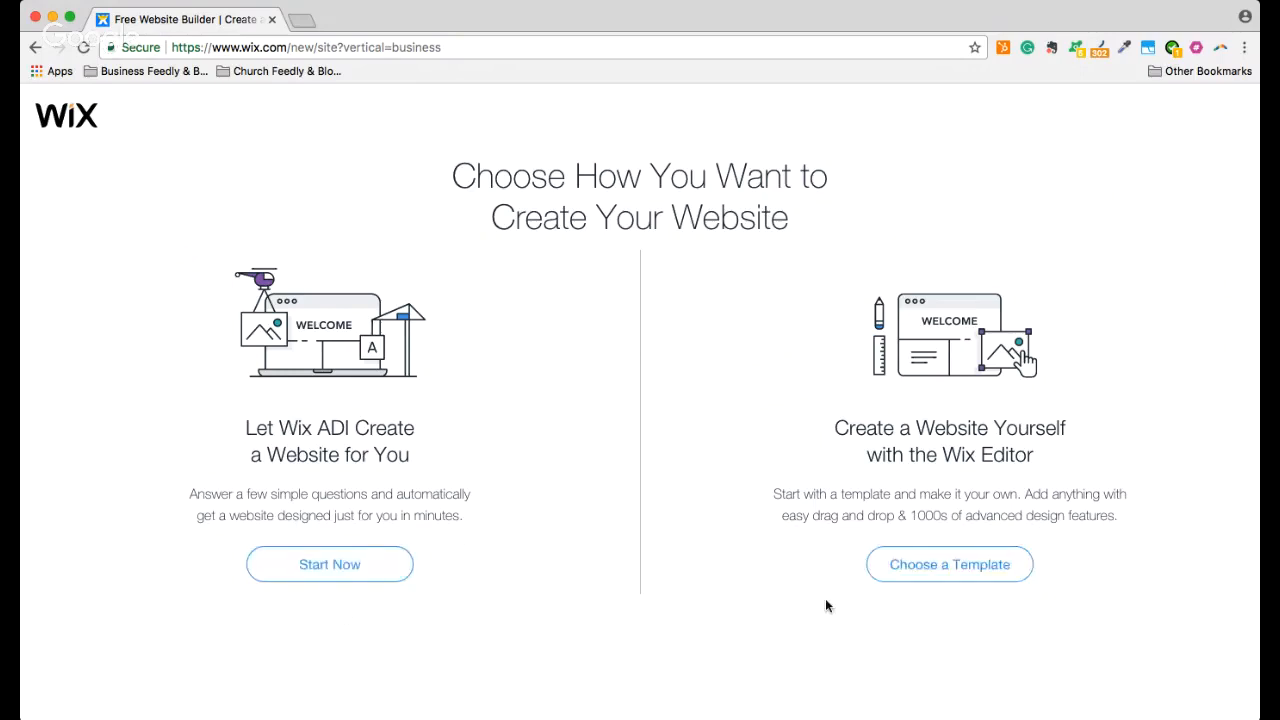
{"action": "left_click", "coordinate": [965, 580]}
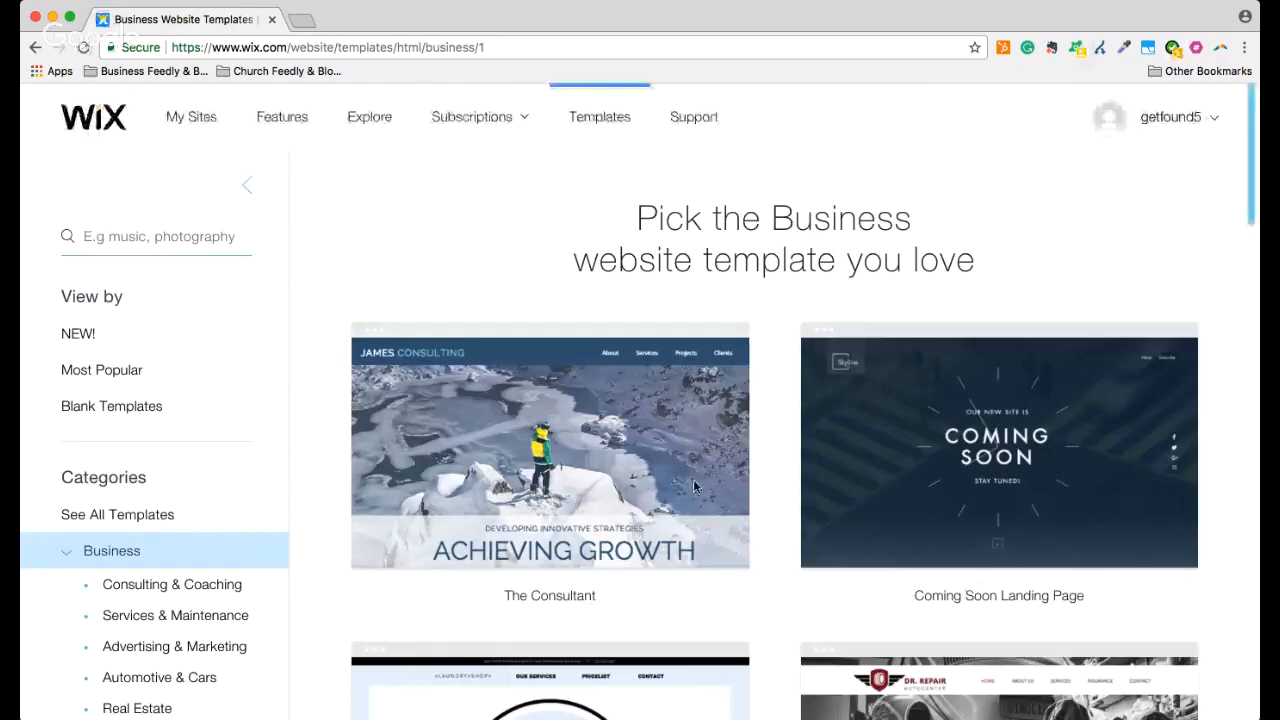
Browse the Most Popular website templates
{"action": "left_click", "coordinate": [129, 376]}
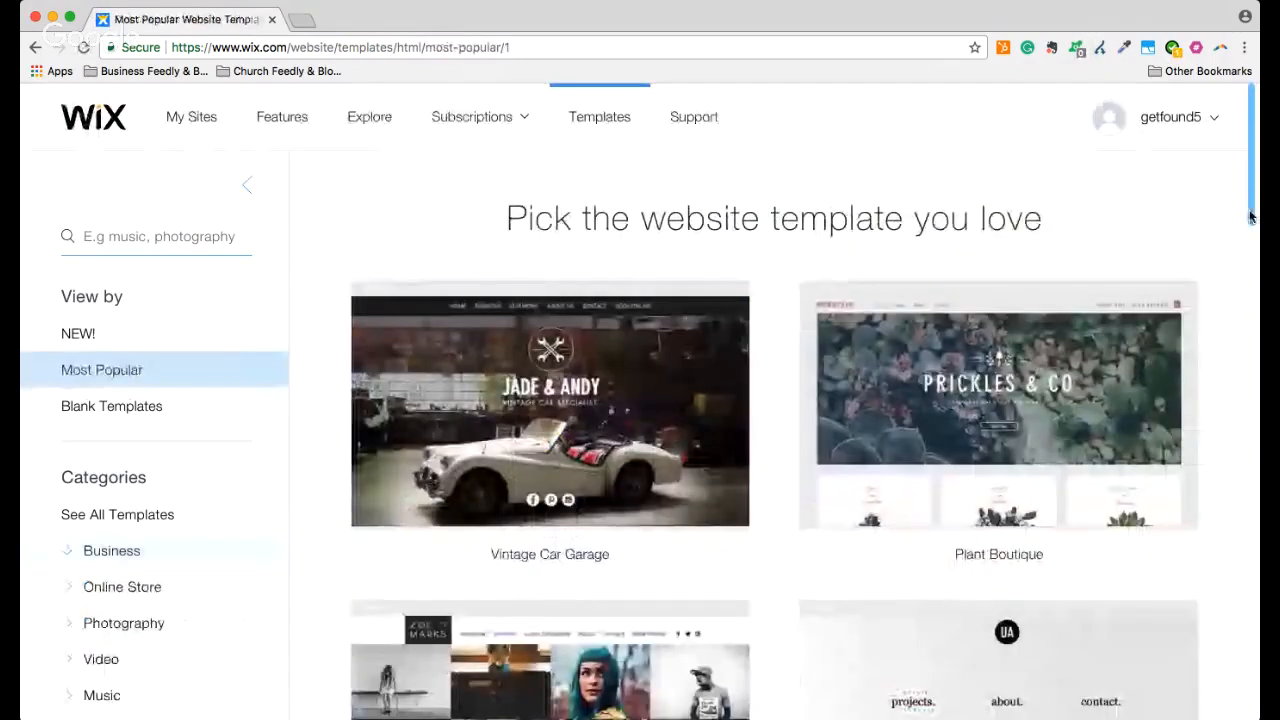
{"action": "scroll", "coordinate": [1251, 216], "scroll_direction": "down", "scroll_amount": 9}
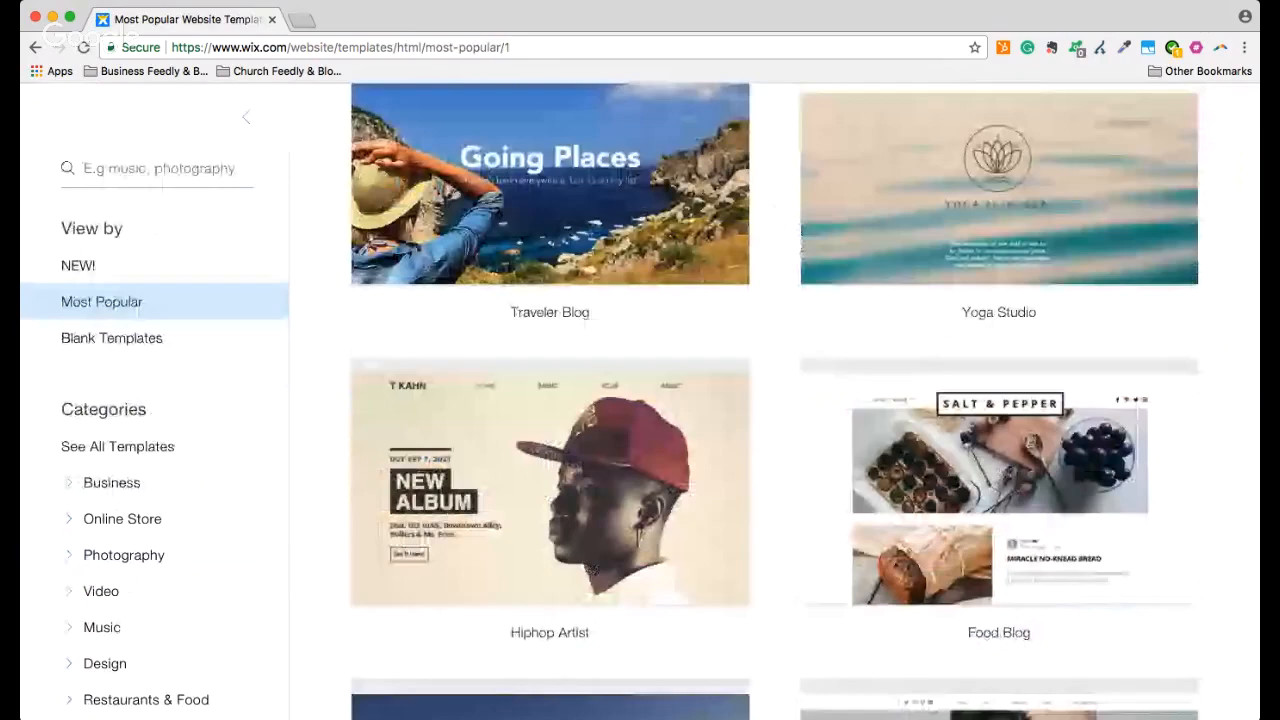
{"action": "scroll", "coordinate": [1235, 609], "scroll_direction": "down", "scroll_amount": 15}
{"action": "left_click_drag", "start_coordinate": [1235, 609], "coordinate": [1234, 514]}
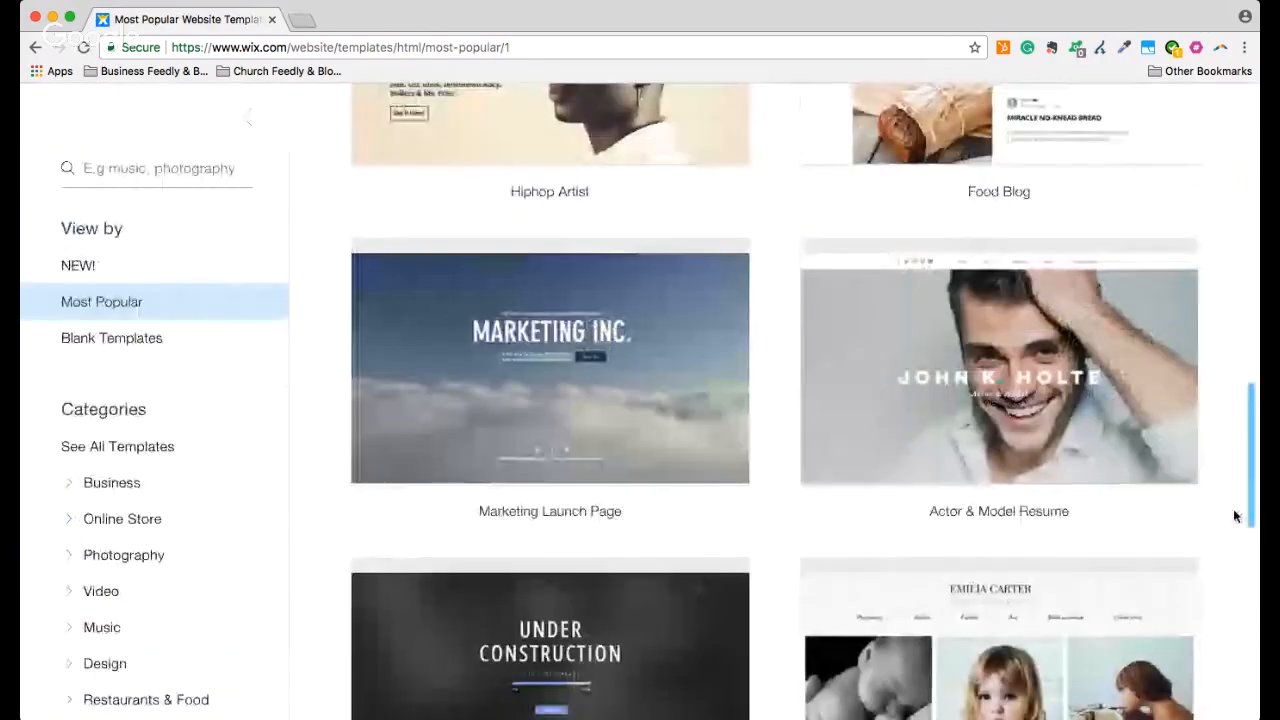
Browse the Business template category, looking through pages 1, 12, 11 and 10
{"action": "left_click", "coordinate": [124, 485]}
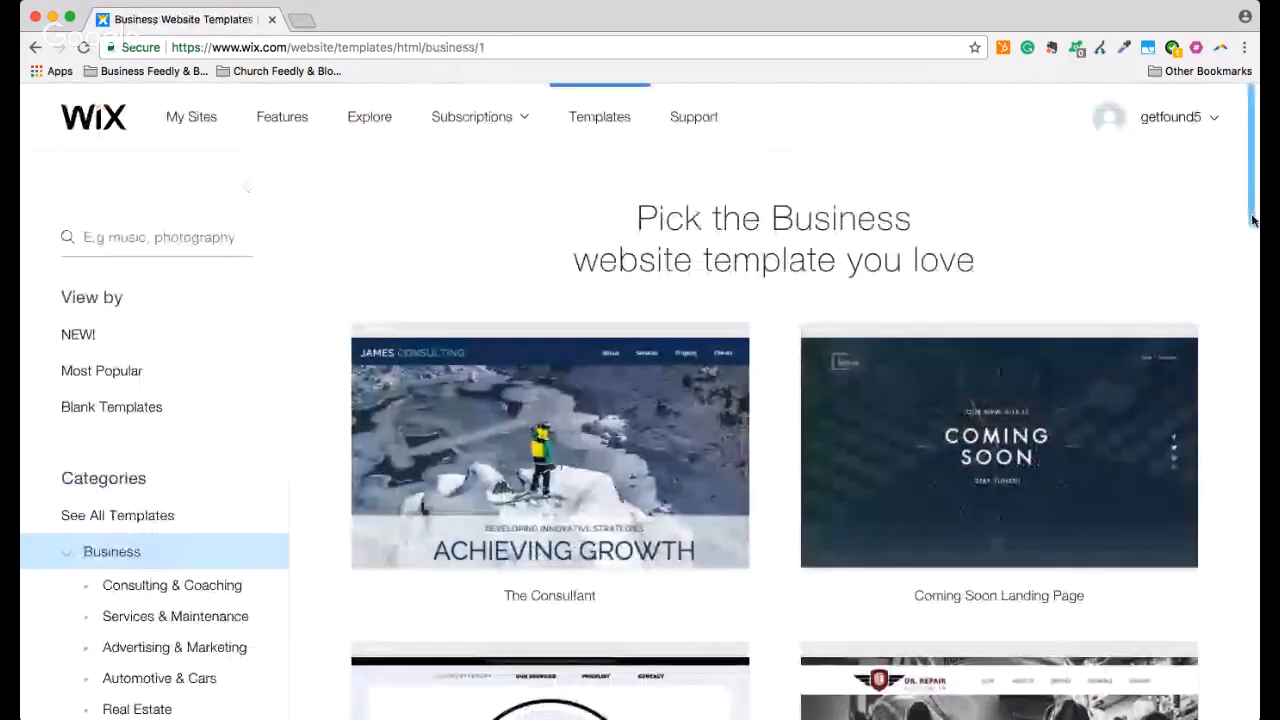
{"action": "left_click_drag", "start_coordinate": [1253, 220], "coordinate": [1234, 643]}
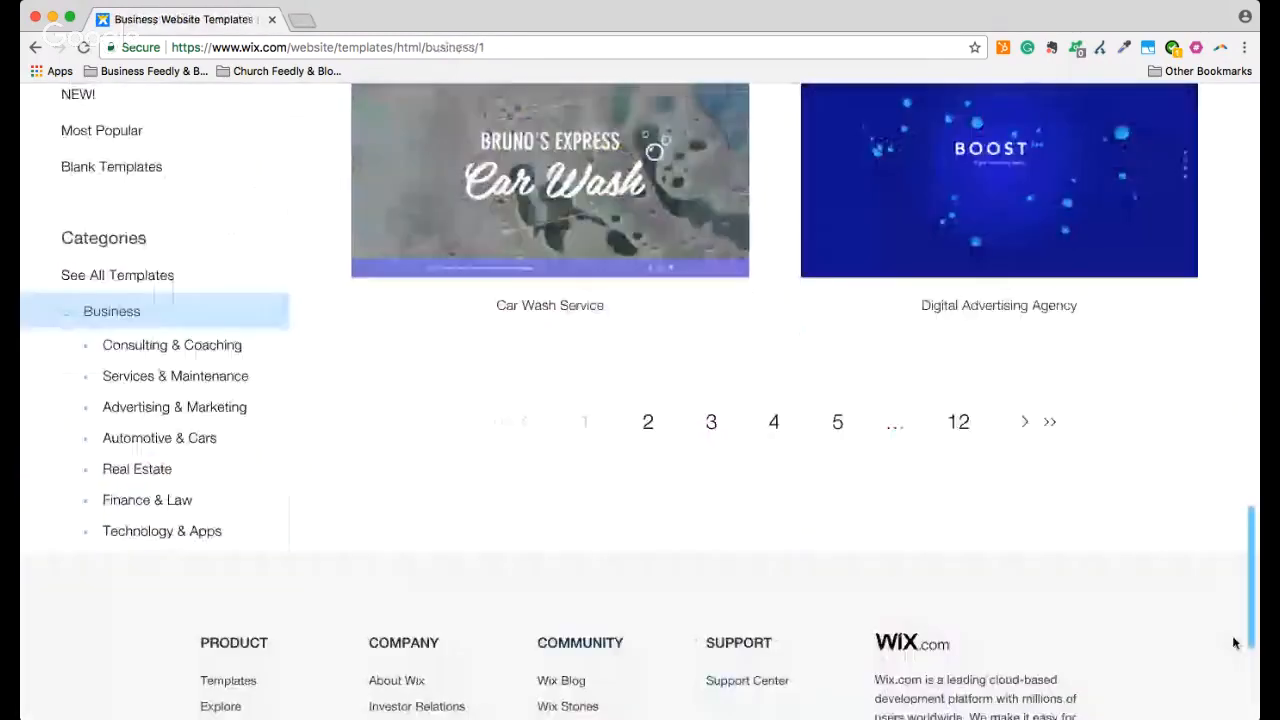
{"action": "left_click", "coordinate": [958, 421]}
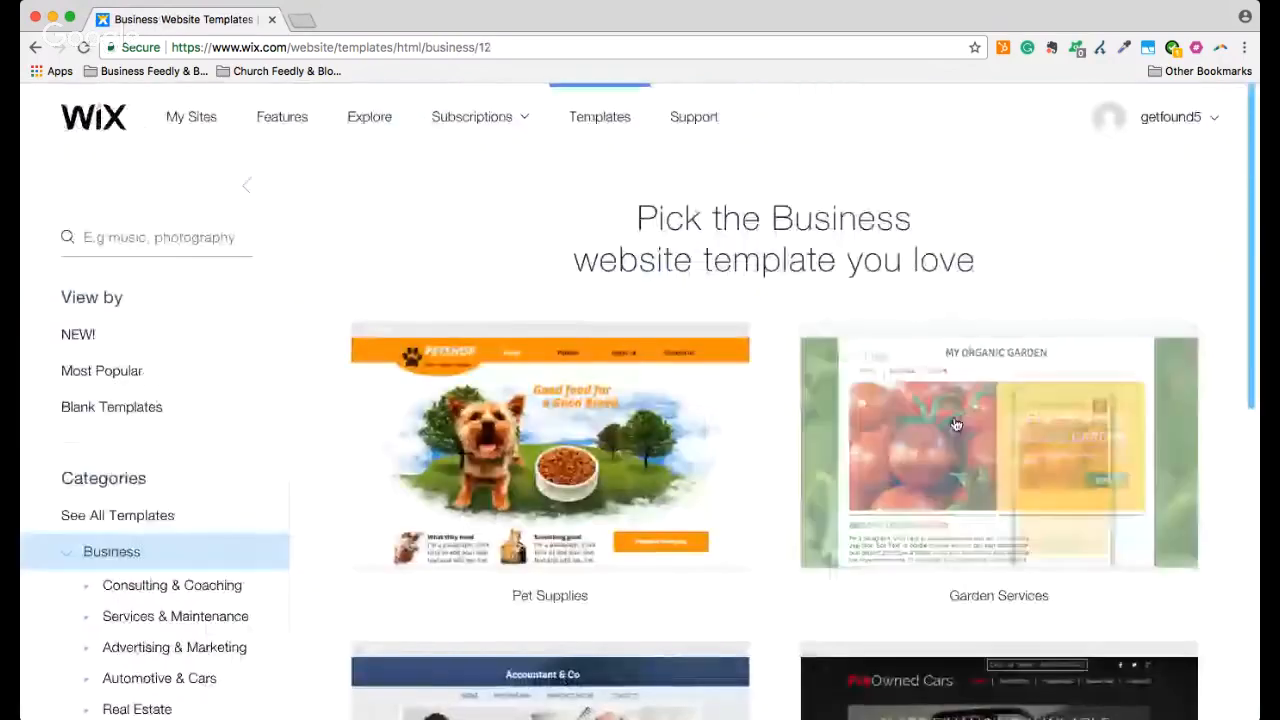
{"action": "left_click_drag", "start_coordinate": [1251, 232], "coordinate": [1236, 527]}
{"action": "scroll", "coordinate": [783, 363], "scroll_direction": "down", "scroll_amount": 3}
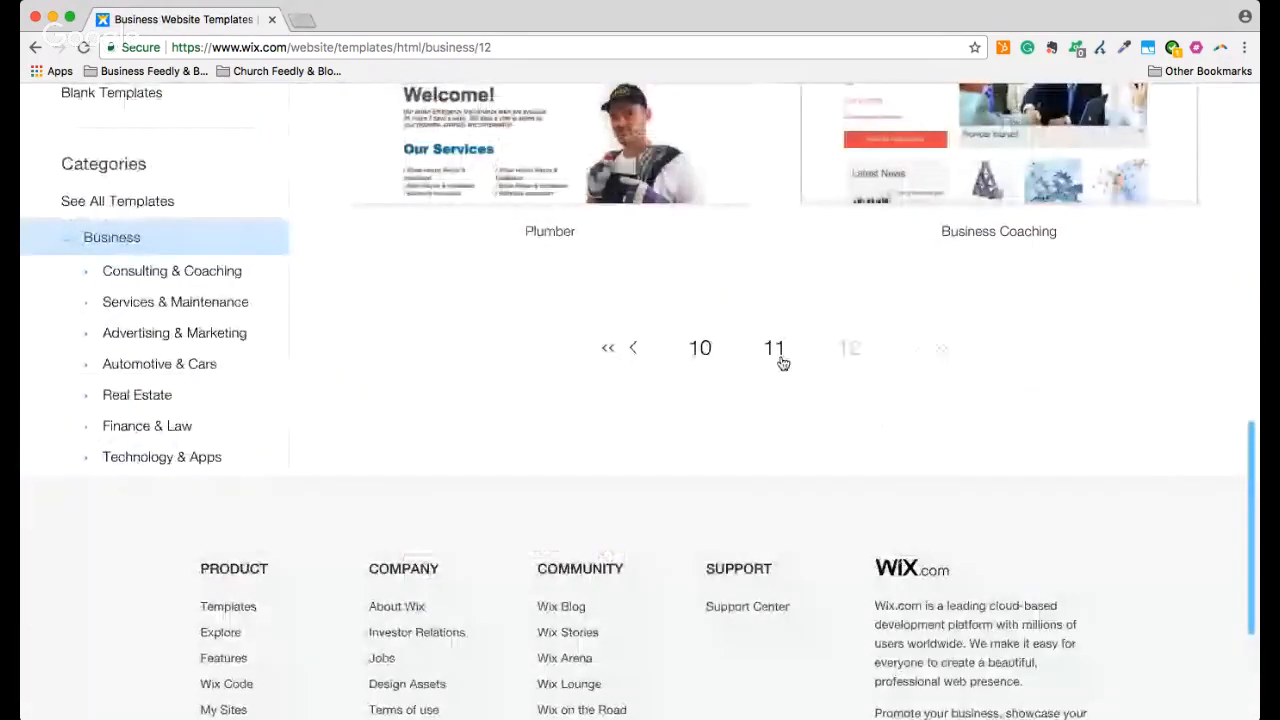
{"action": "left_click", "coordinate": [779, 355]}
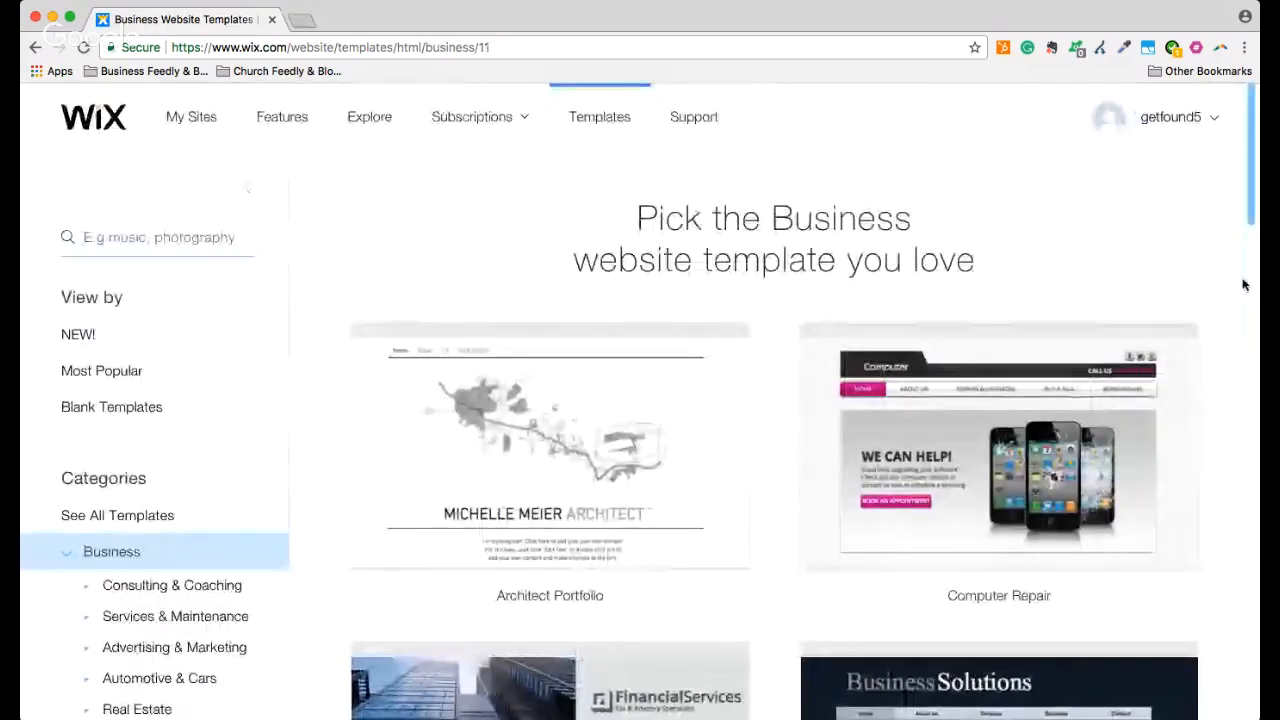
{"action": "left_click_drag", "start_coordinate": [1250, 221], "coordinate": [1254, 640]}
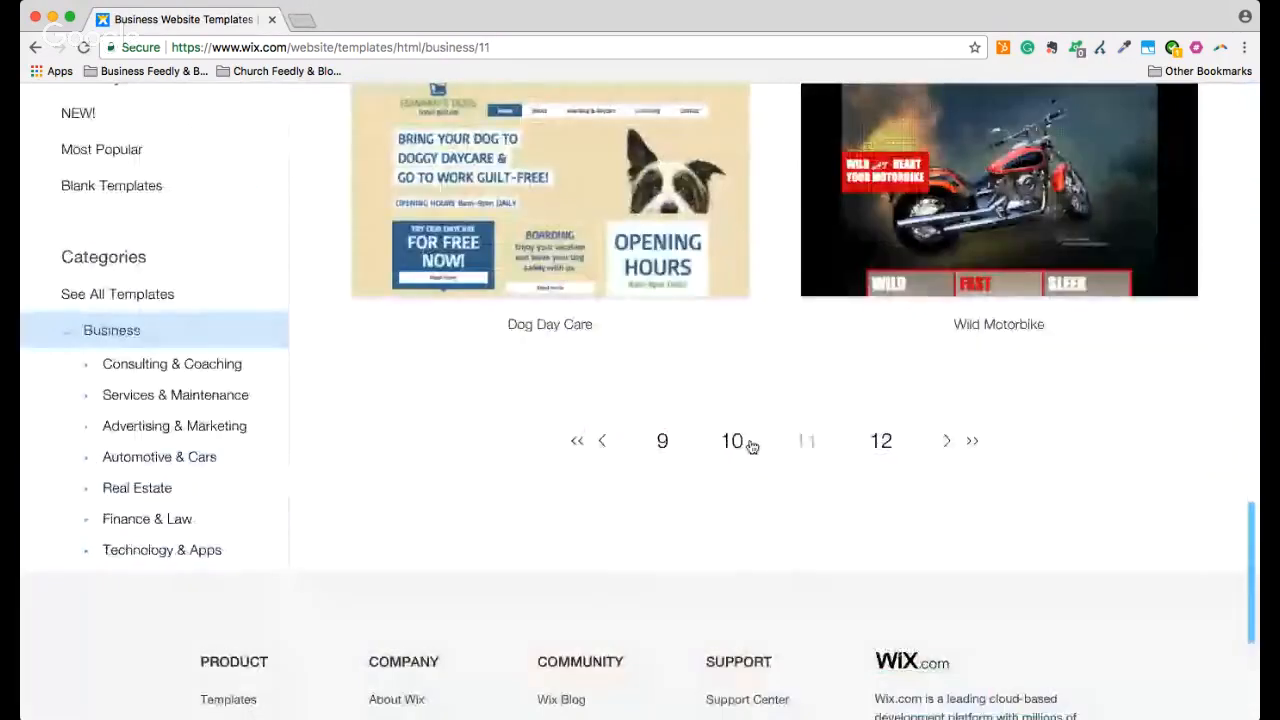
{"action": "left_click", "coordinate": [734, 441]}
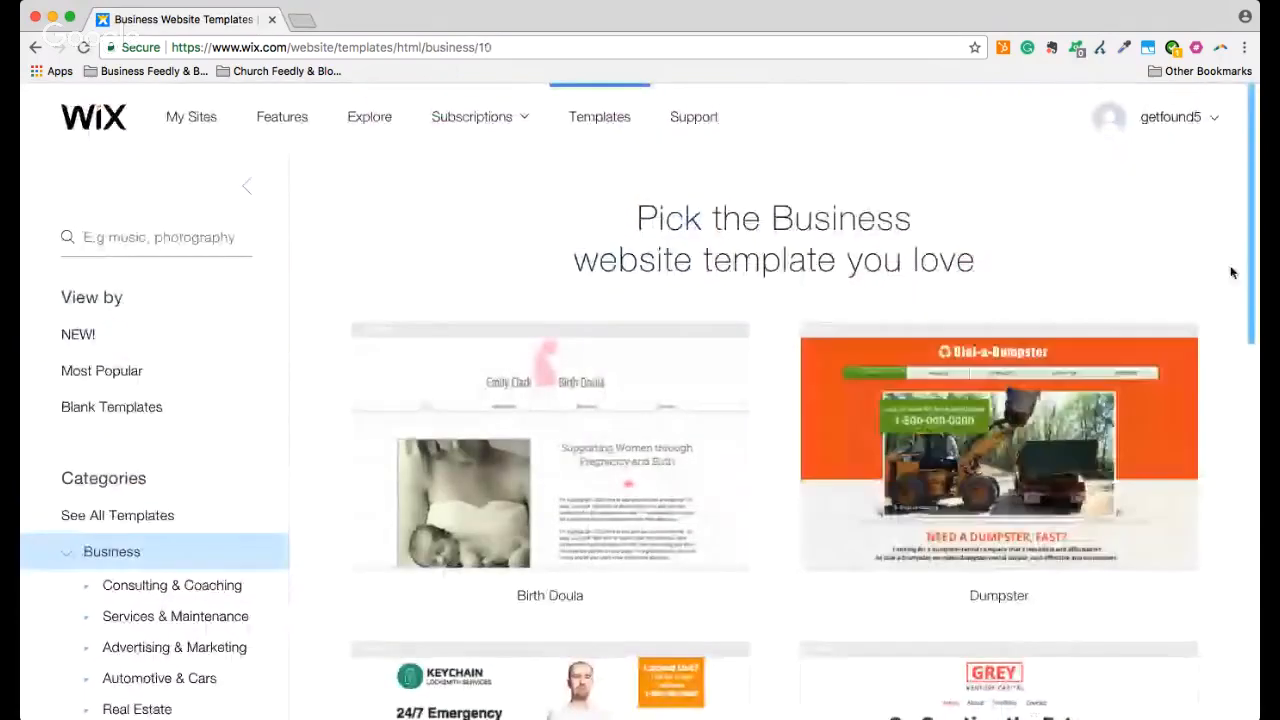
{"action": "left_click_drag", "start_coordinate": [1252, 213], "coordinate": [1254, 520]}
Preview the Web-Studio template down to its footer and open it for editing
{"action": "mouse_move", "coordinate": [973, 344]}
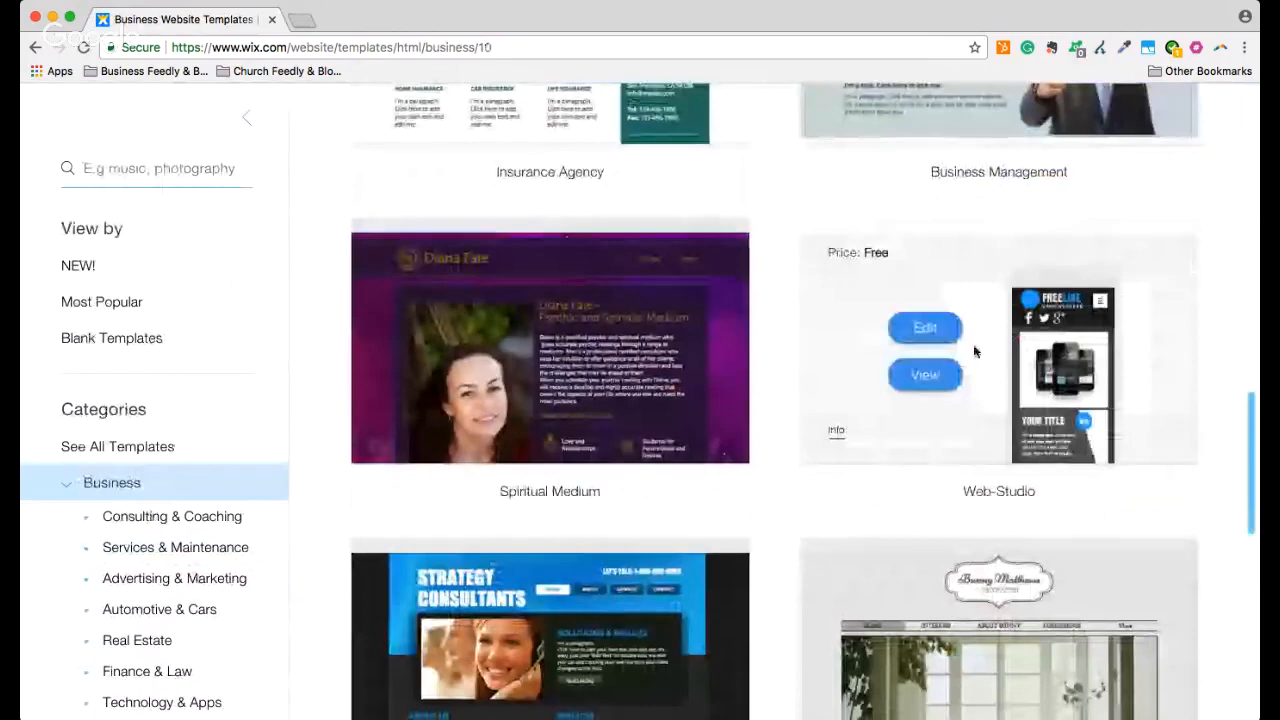
{"action": "left_click", "coordinate": [928, 384]}
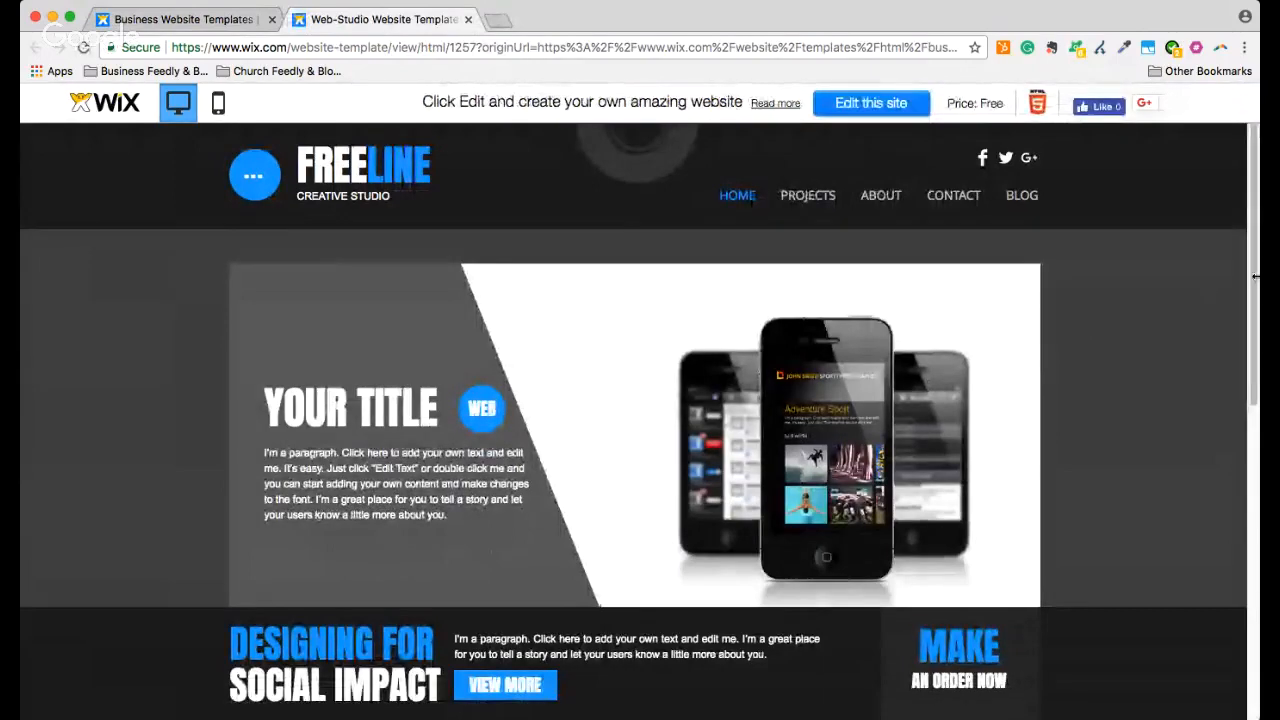
{"action": "left_click_drag", "start_coordinate": [1256, 280], "coordinate": [1247, 572]}
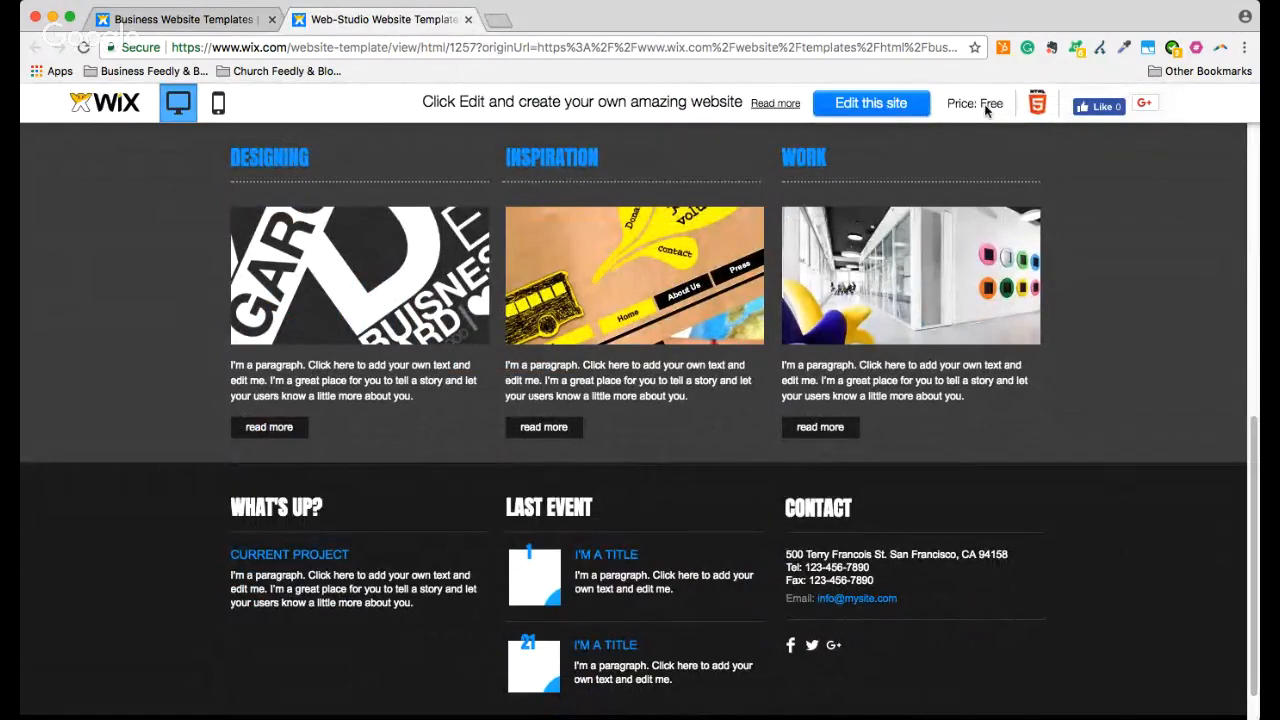
{"action": "left_click", "coordinate": [870, 102]}
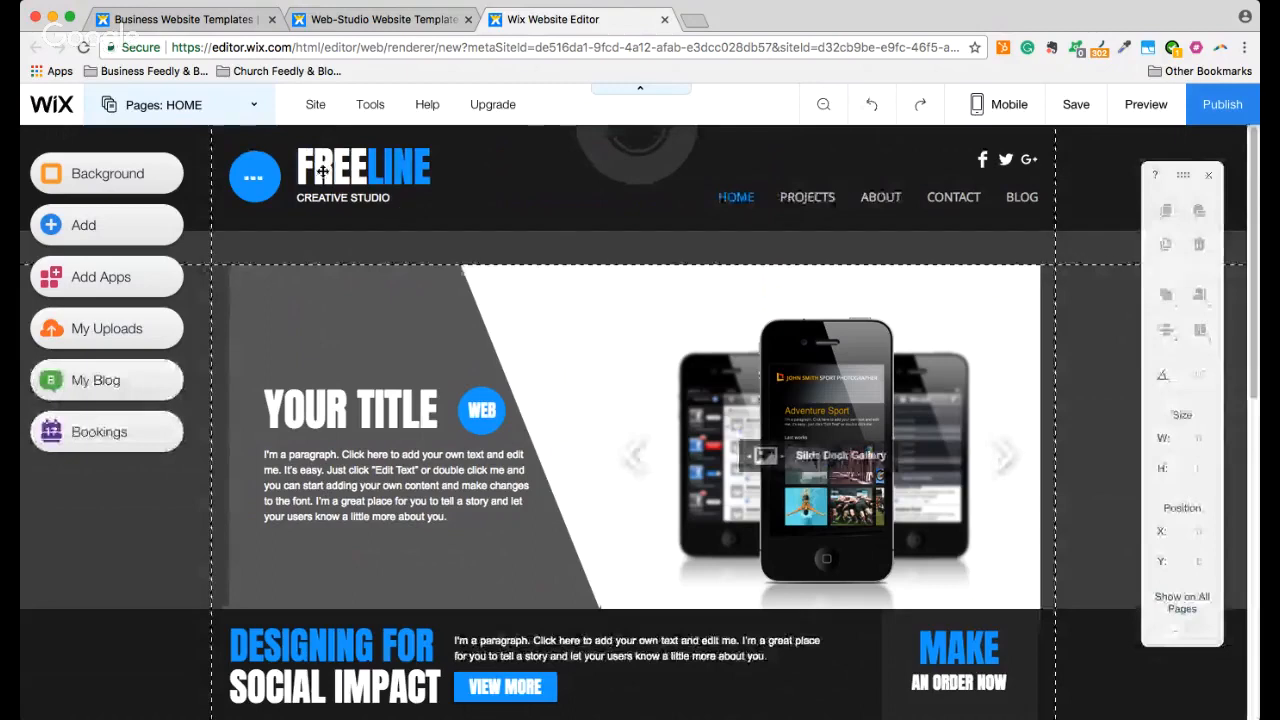
Delete the FREELINE Creative Studio text and the blue circle with dots from the site header
{"action": "left_click", "coordinate": [358, 190]}
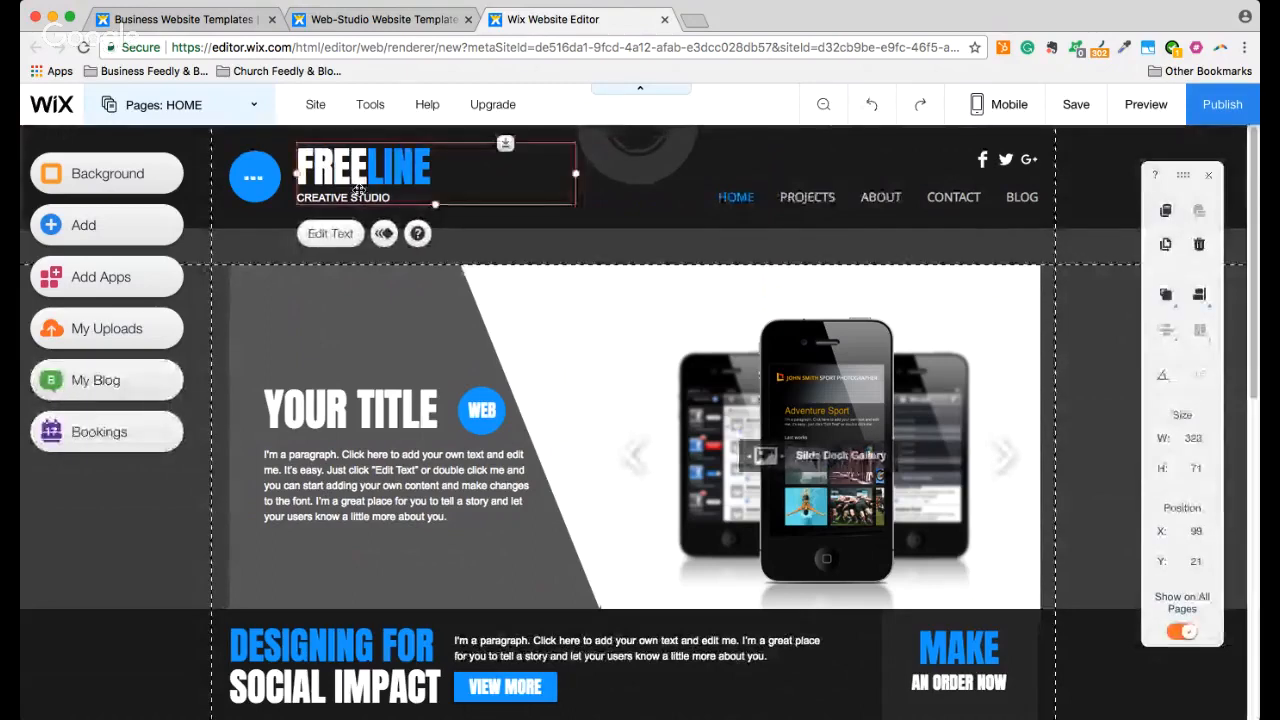
{"action": "key", "text": "Delete"}
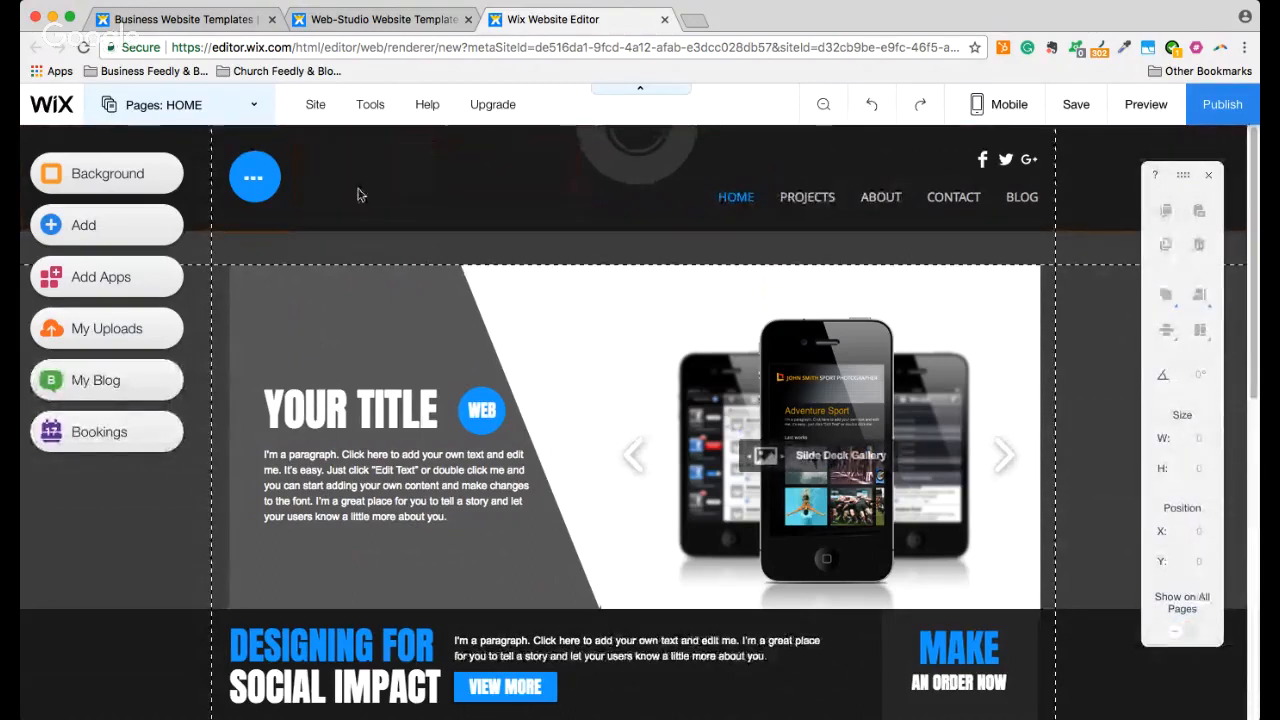
{"action": "left_click", "coordinate": [266, 184]}
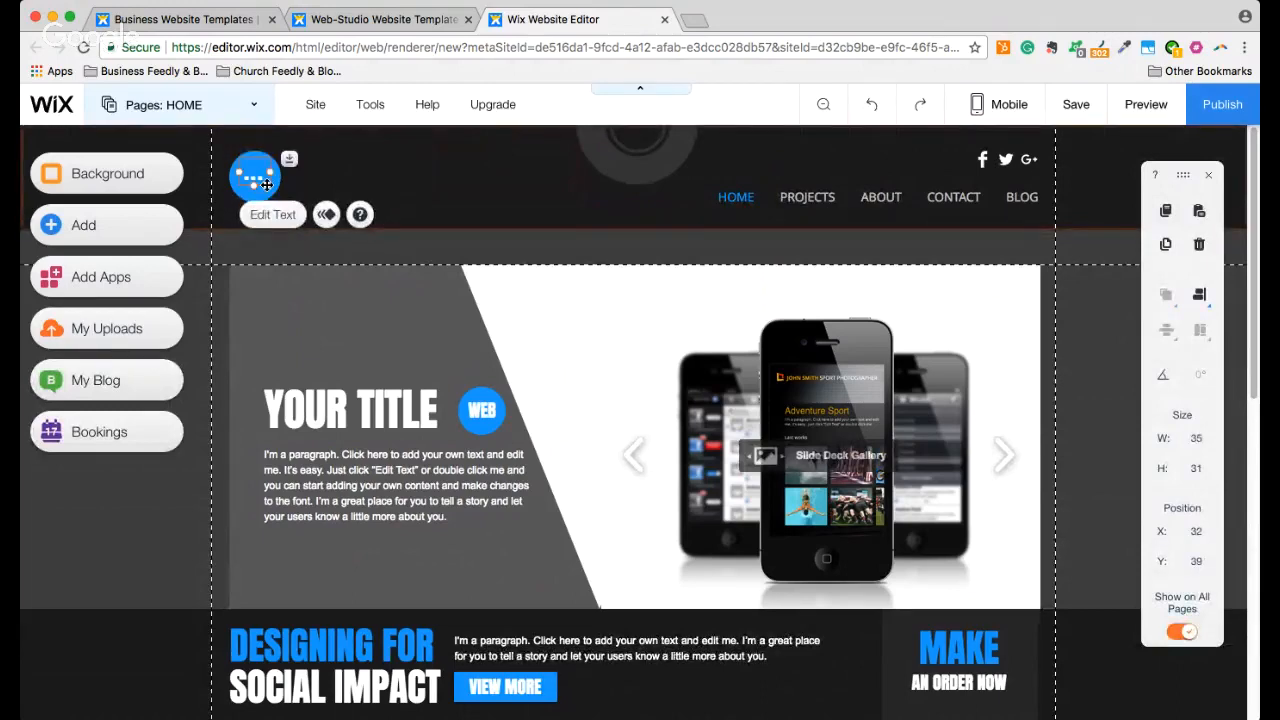
{"action": "left_click", "coordinate": [262, 180]}
{"action": "key", "text": "Delete"}
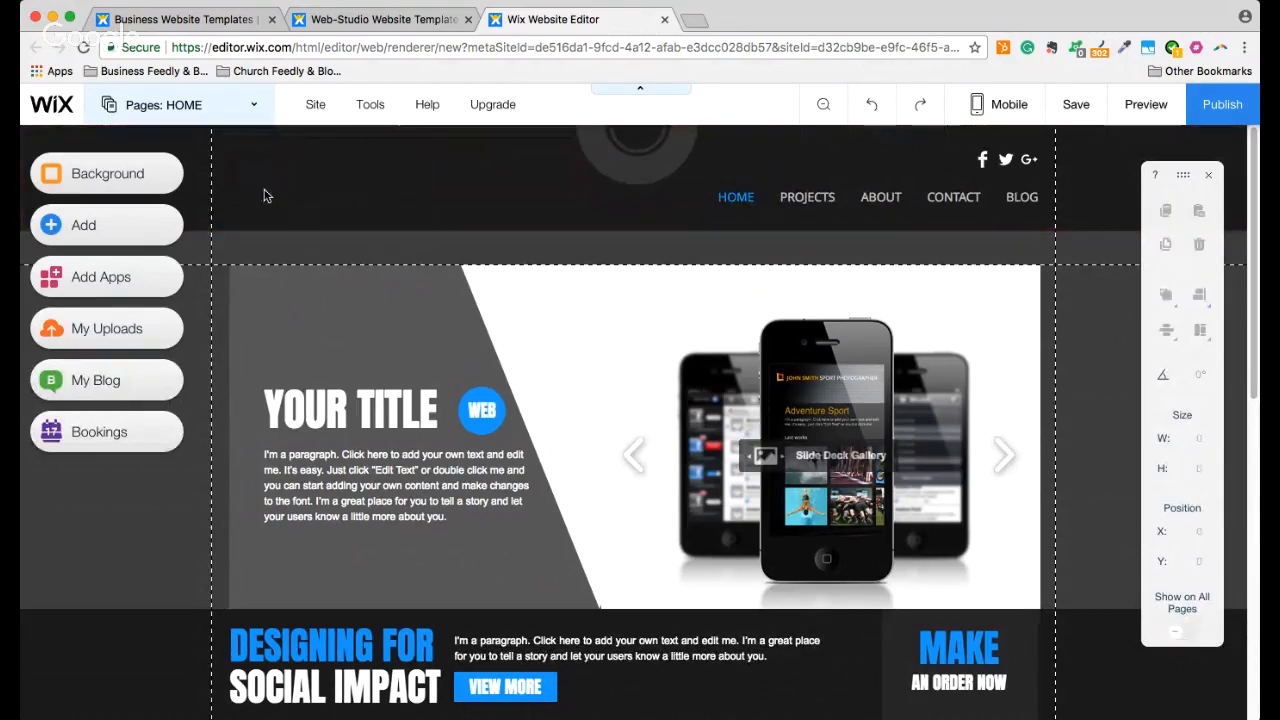
Add the uploaded JOURNEYchurch logo image to the page, checking the social image sources on the way
{"action": "left_click", "coordinate": [120, 230]}
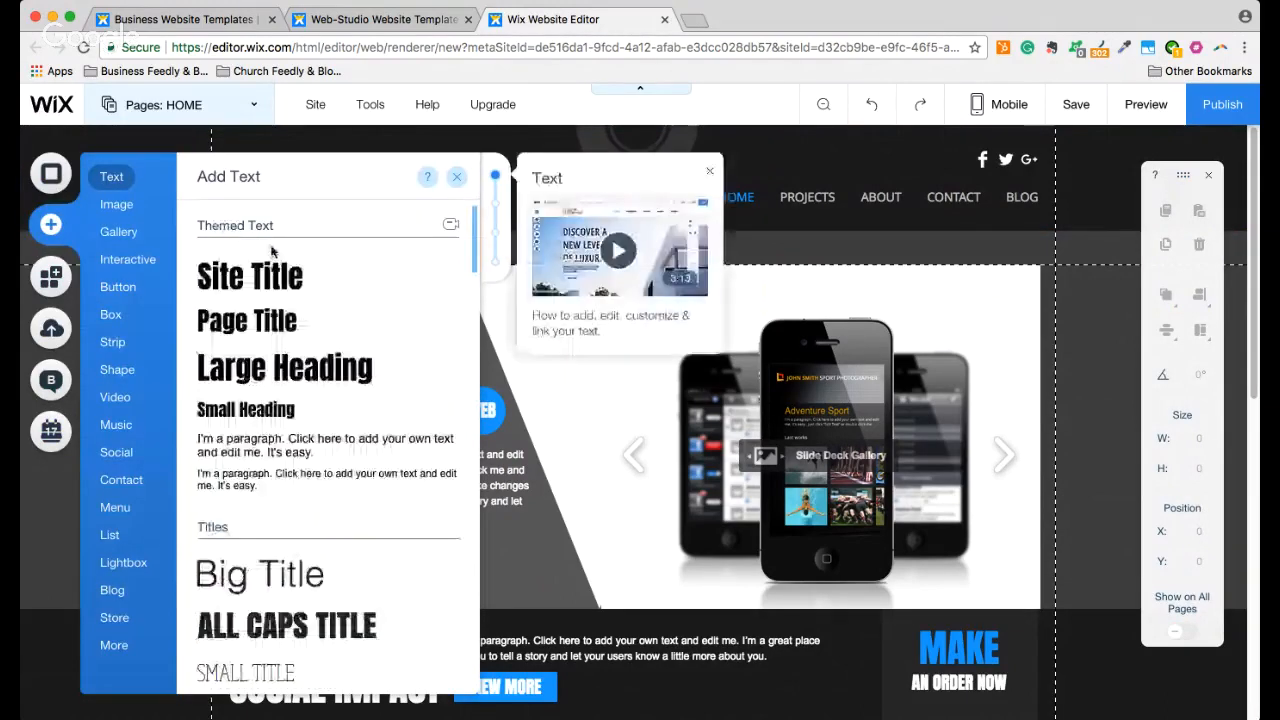
{"action": "left_click", "coordinate": [124, 207]}
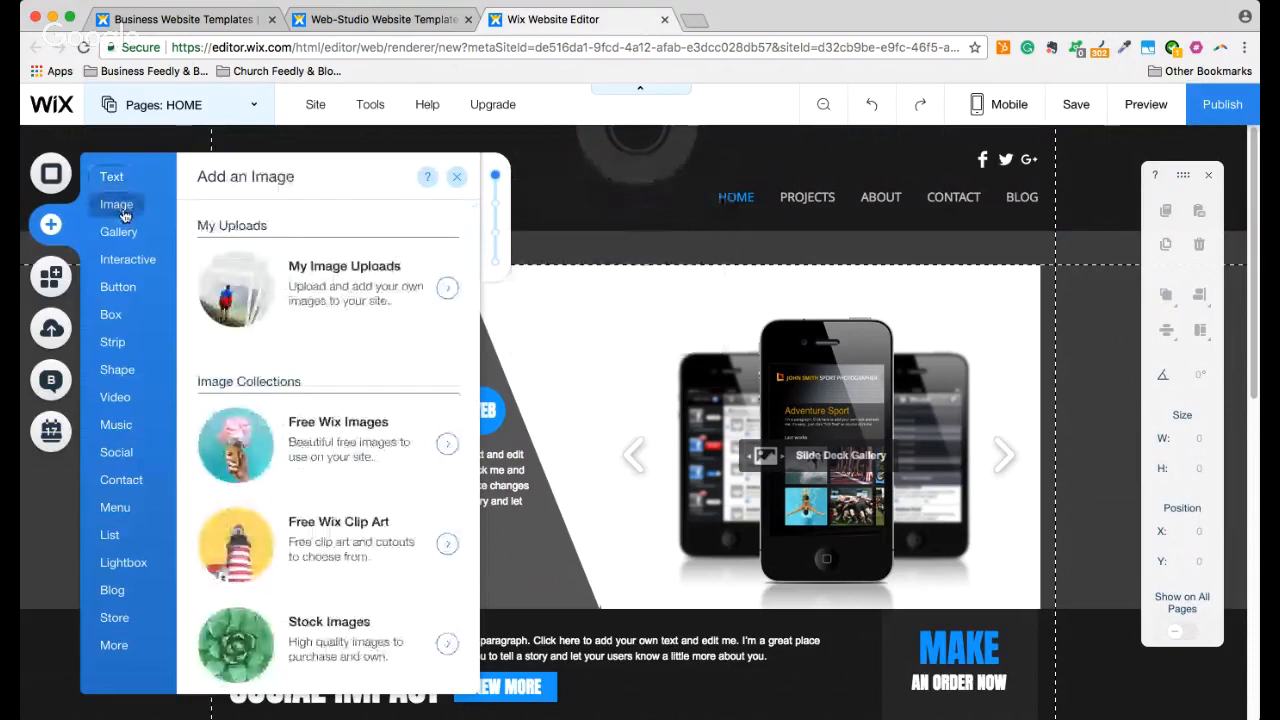
{"action": "left_click", "coordinate": [323, 290]}
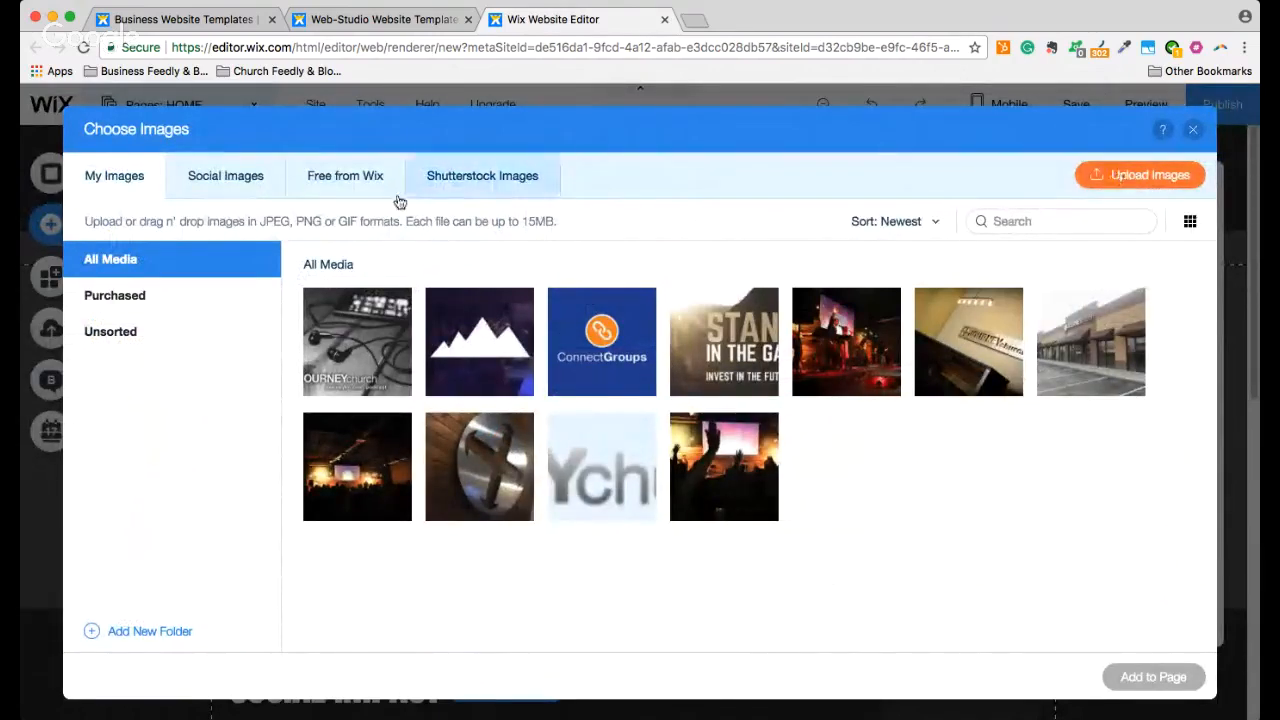
{"action": "left_click", "coordinate": [228, 177]}
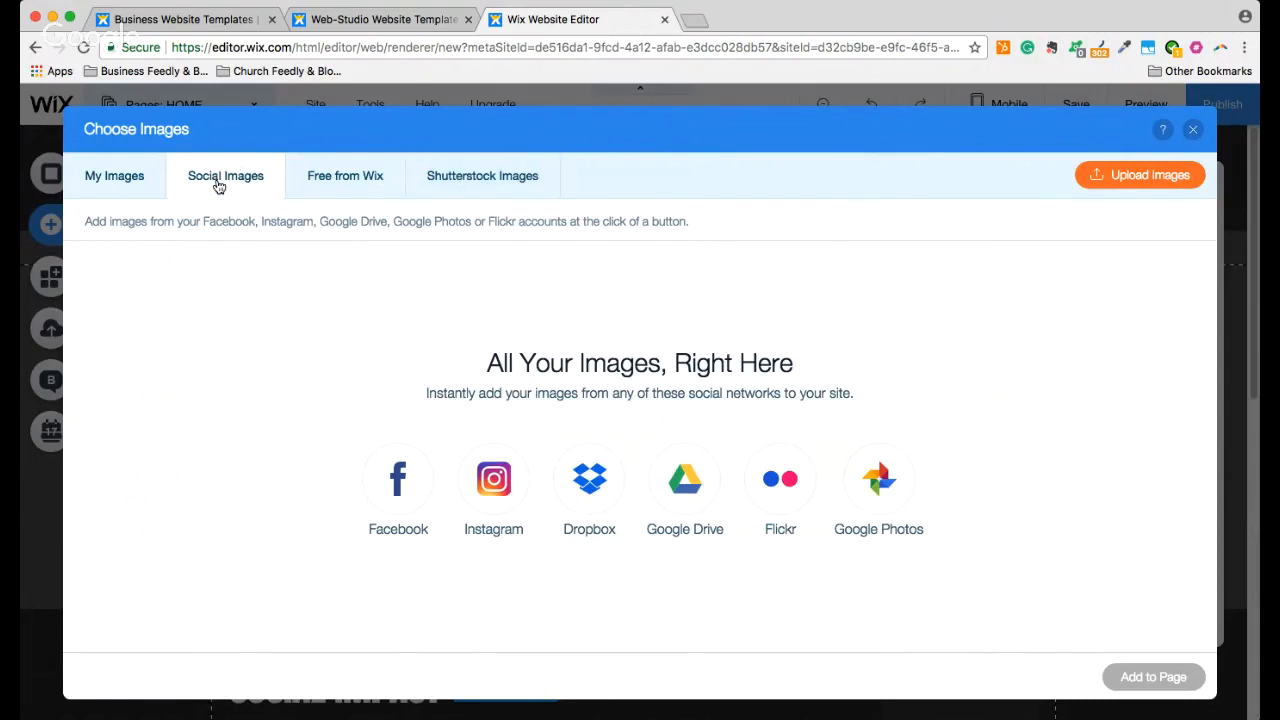
{"action": "left_click", "coordinate": [129, 183]}
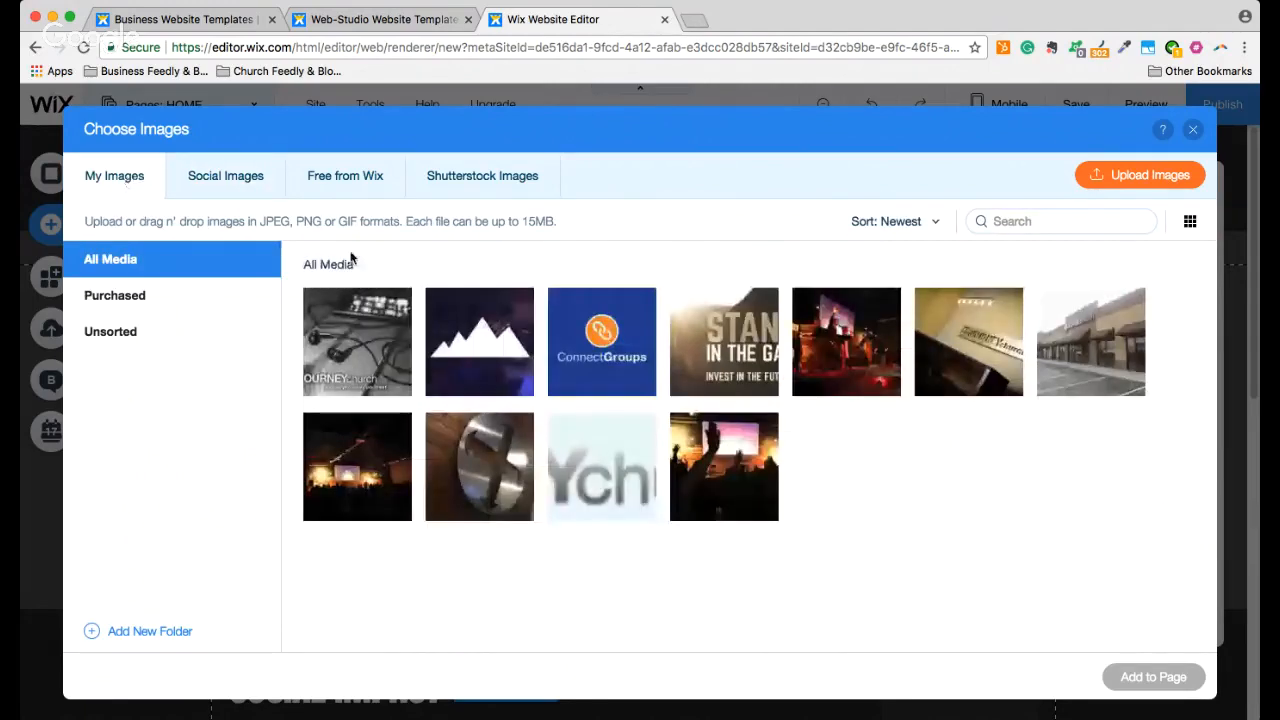
{"action": "left_click", "coordinate": [606, 490]}
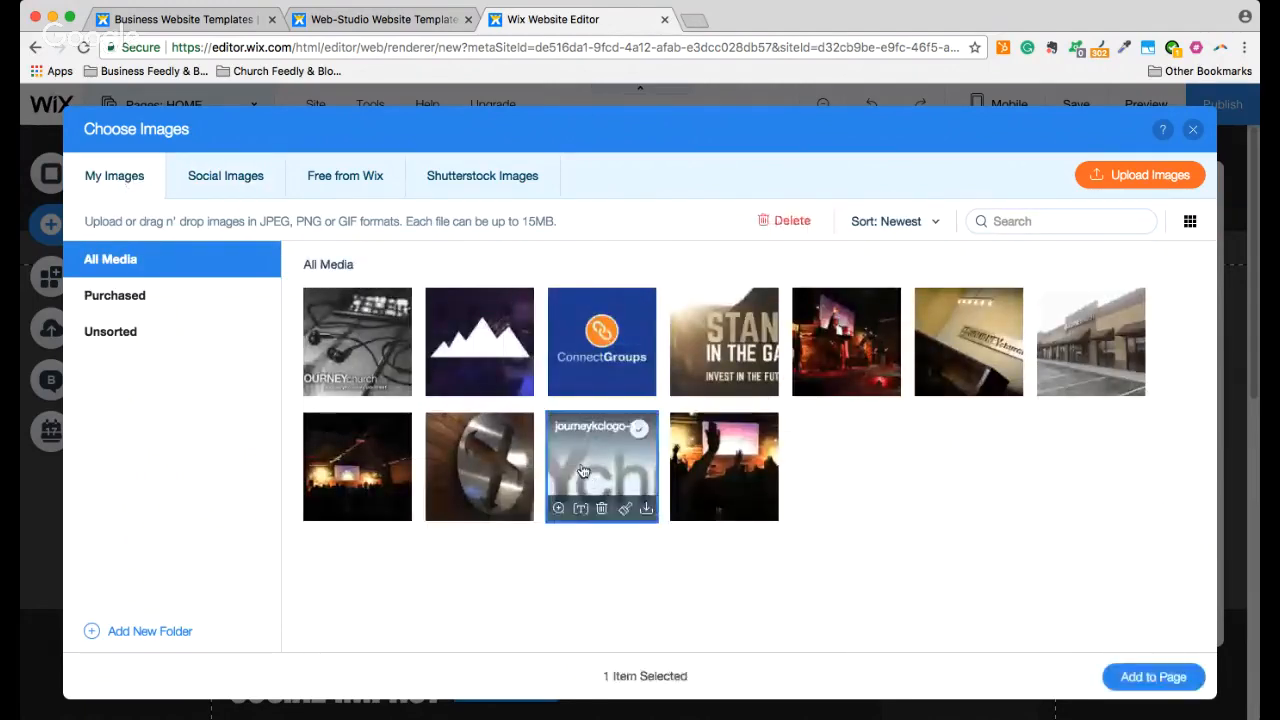
{"action": "left_click", "coordinate": [1155, 679]}
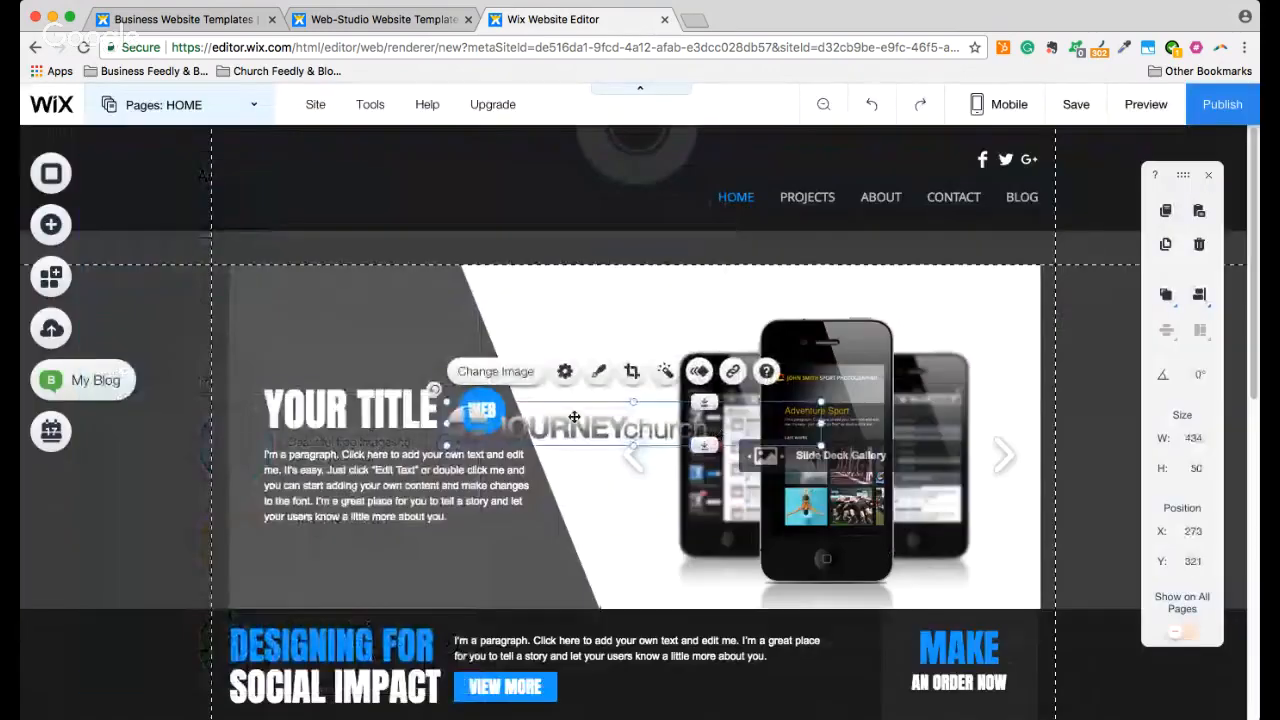
Move the logo into the header at about X 11, Y 63, and scale it down to about 274 × 31
{"action": "left_click_drag", "start_coordinate": [536, 415], "coordinate": [318, 172]}
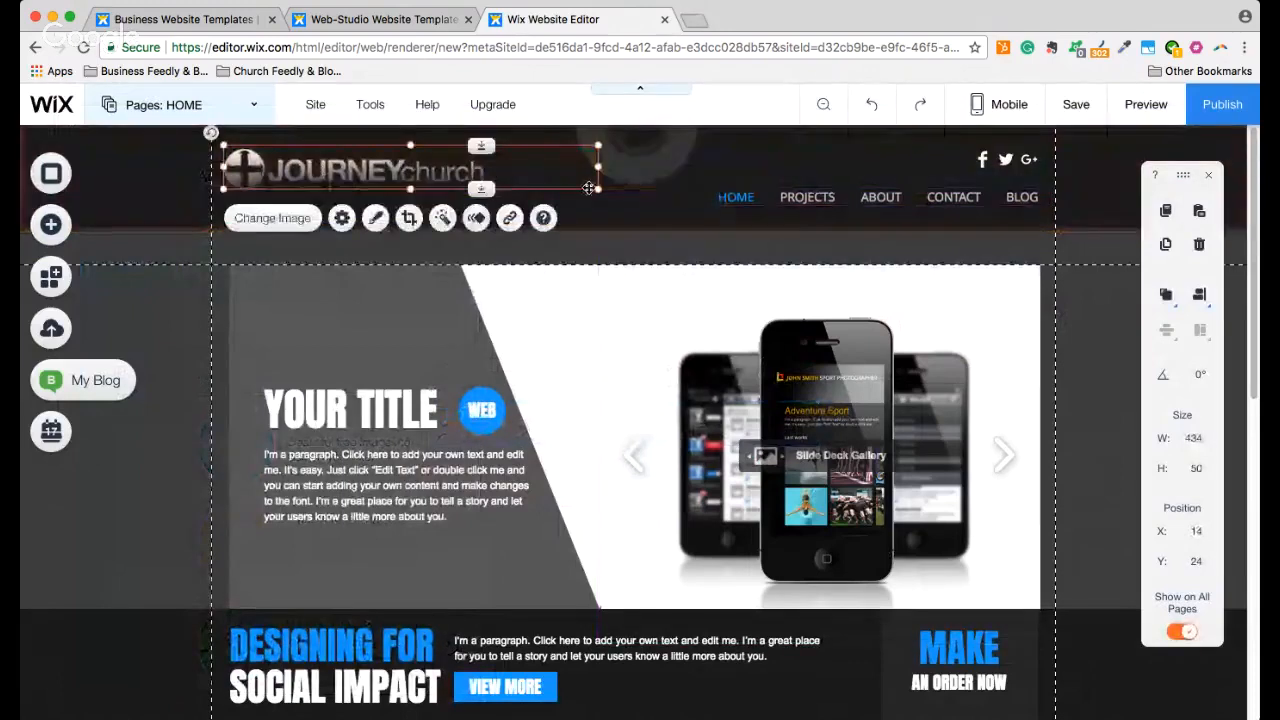
{"action": "left_click_drag", "start_coordinate": [556, 185], "coordinate": [447, 157]}
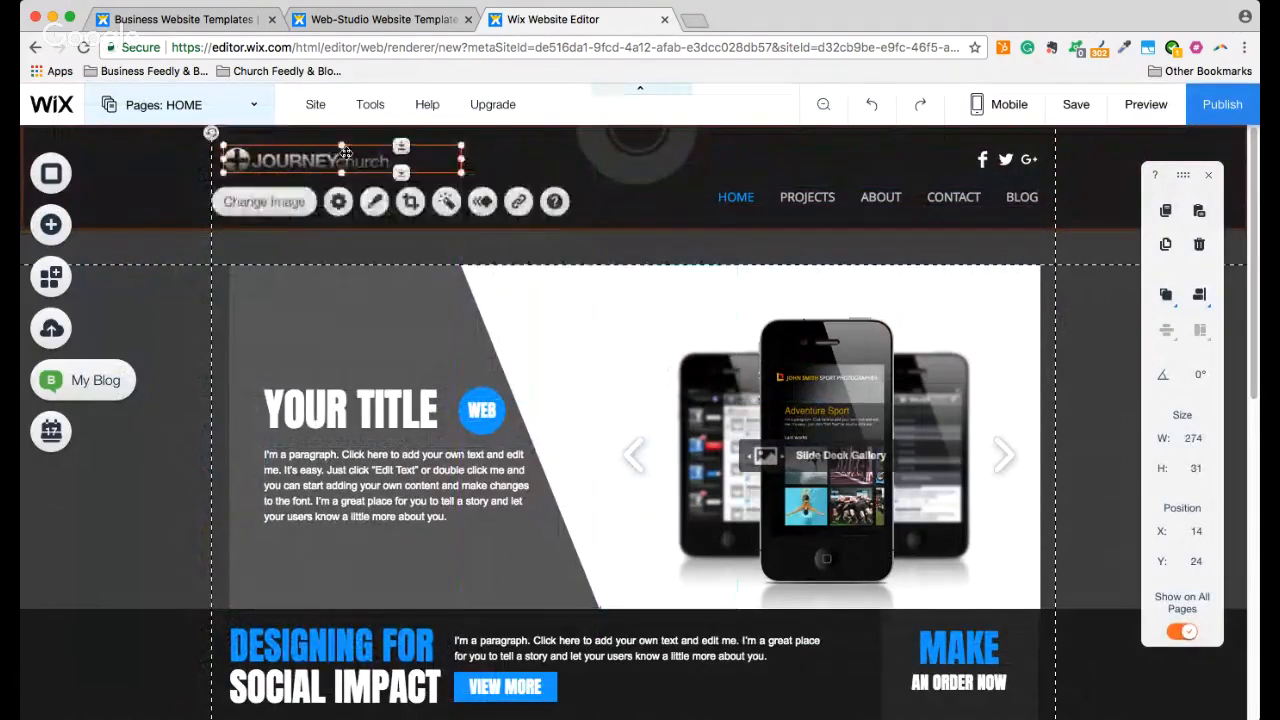
{"action": "left_click_drag", "start_coordinate": [316, 177], "coordinate": [316, 198]}
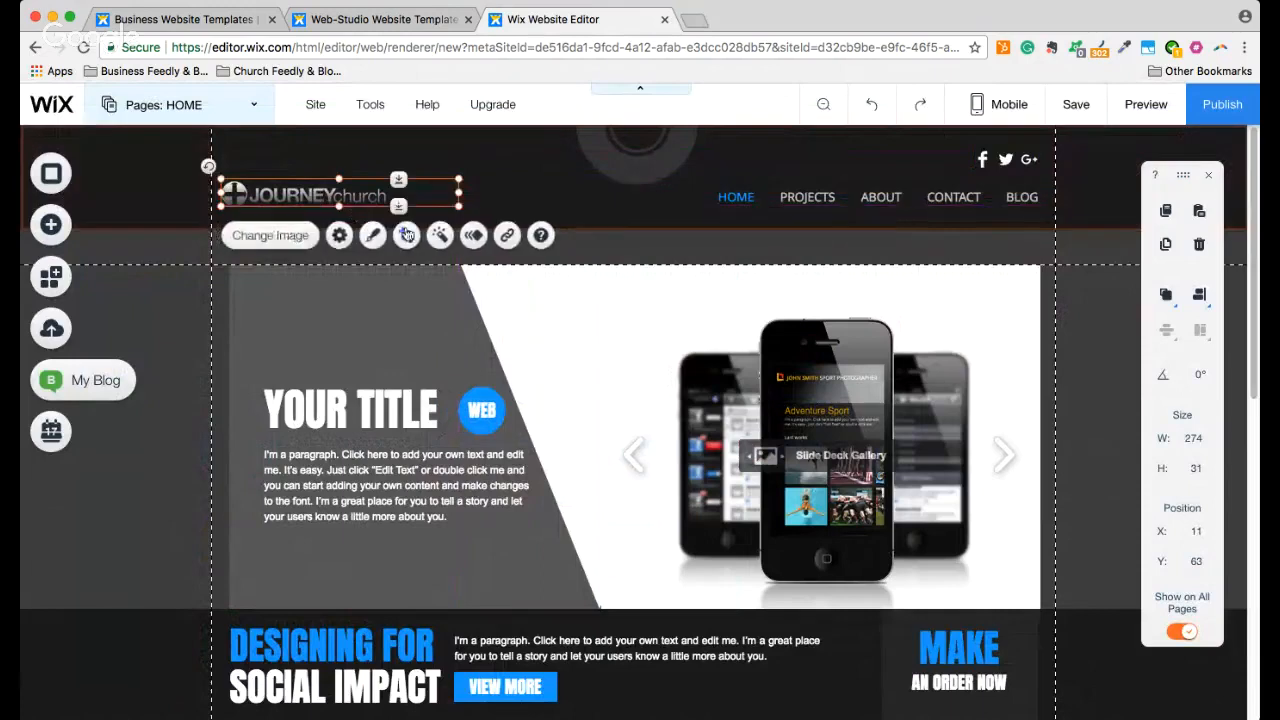
Add the interactive full-width slideshow with the dark YOUR BRAND design to the home page and dismiss its introductory tip
{"action": "left_click", "coordinate": [815, 196]}
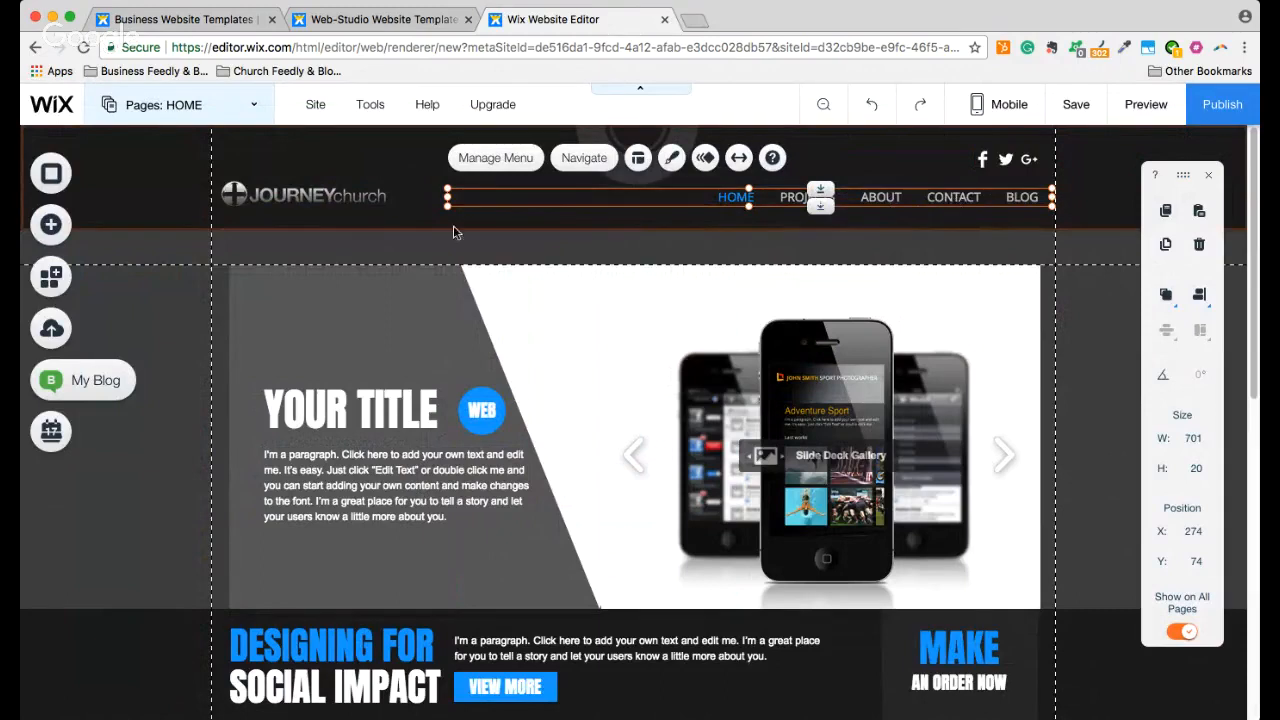
{"action": "left_click", "coordinate": [65, 228]}
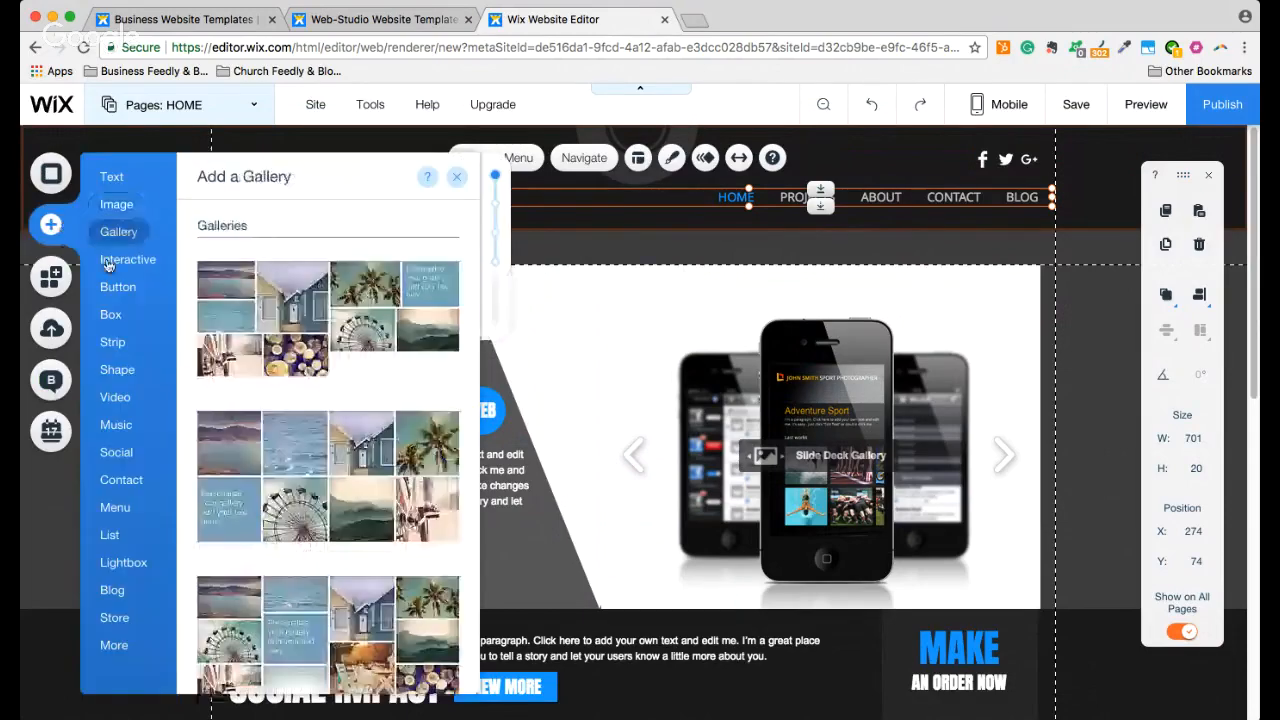
{"action": "mouse_move", "coordinate": [120, 290]}
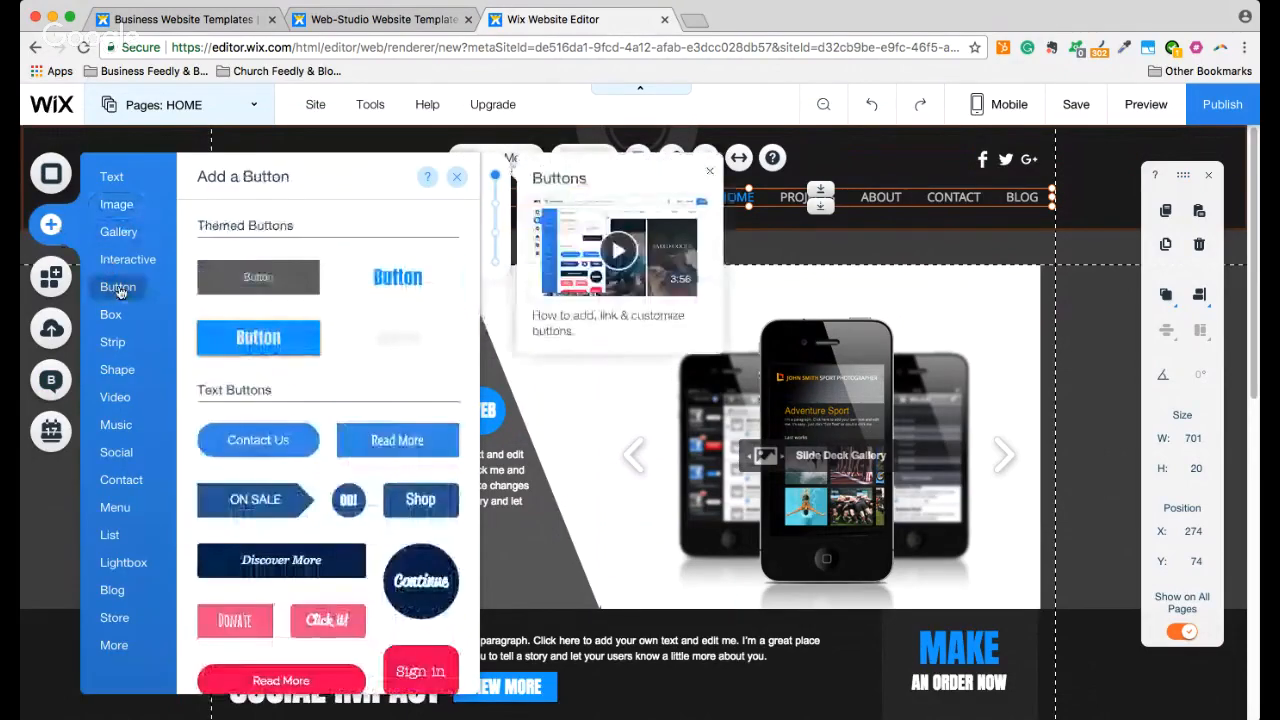
{"action": "mouse_move", "coordinate": [129, 261]}
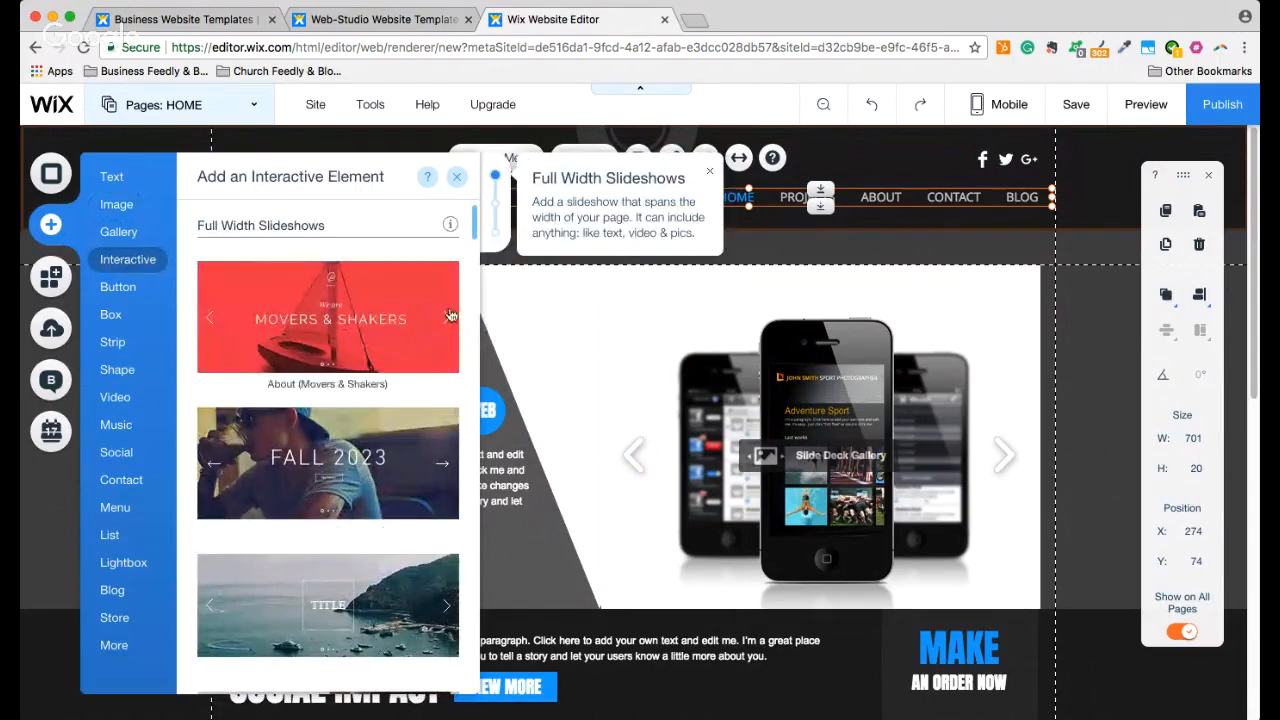
{"action": "left_click_drag", "start_coordinate": [474, 238], "coordinate": [472, 342]}
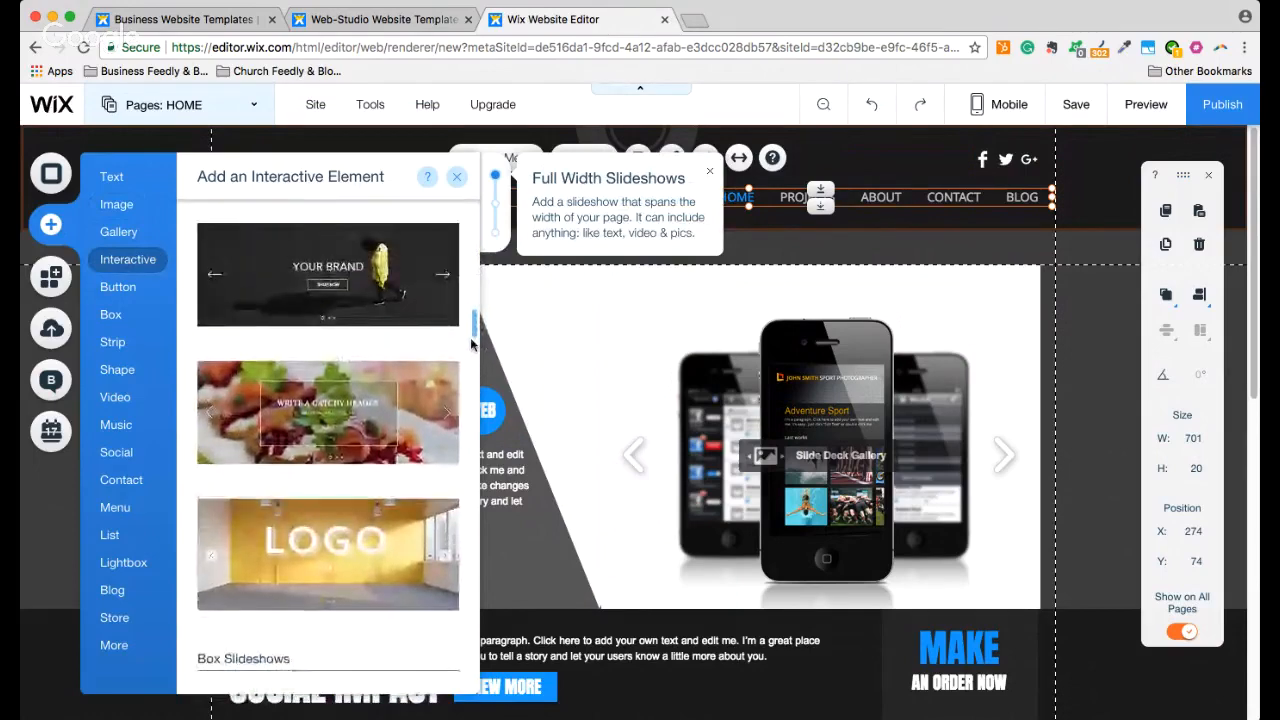
{"action": "left_click", "coordinate": [363, 282]}
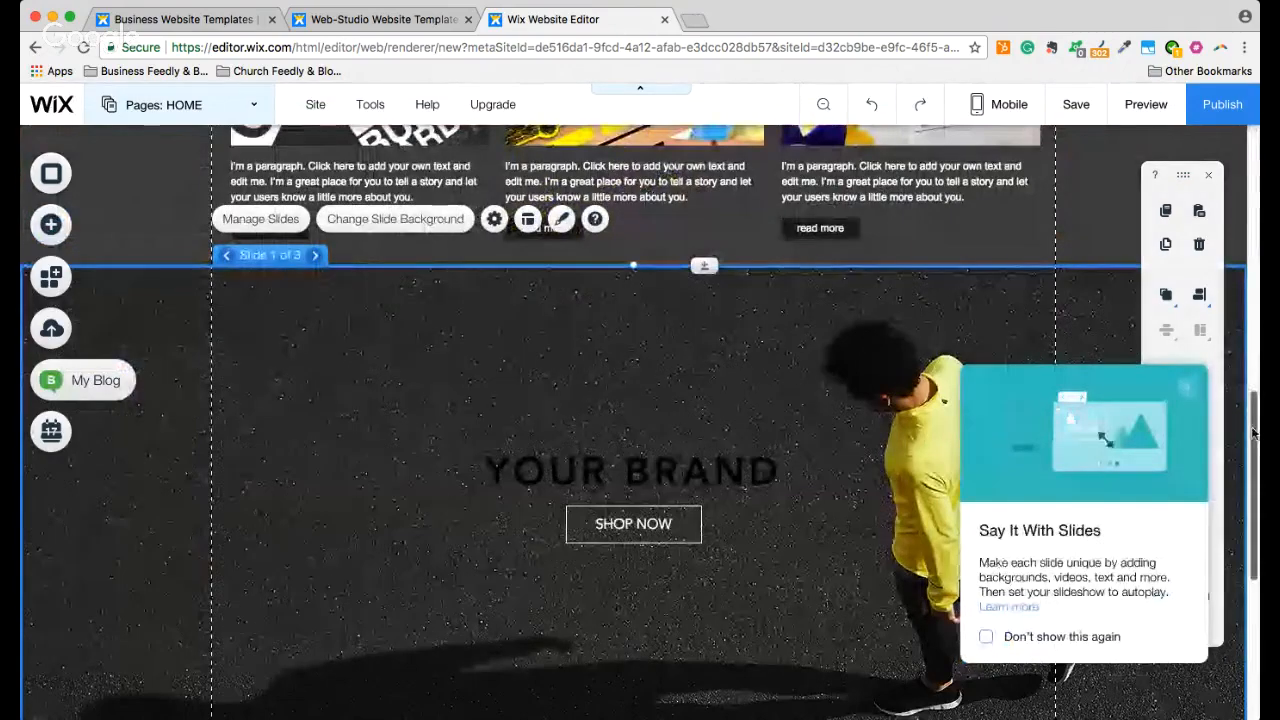
{"action": "left_click_drag", "start_coordinate": [1250, 427], "coordinate": [1256, 476]}
{"action": "left_click", "coordinate": [1188, 393]}
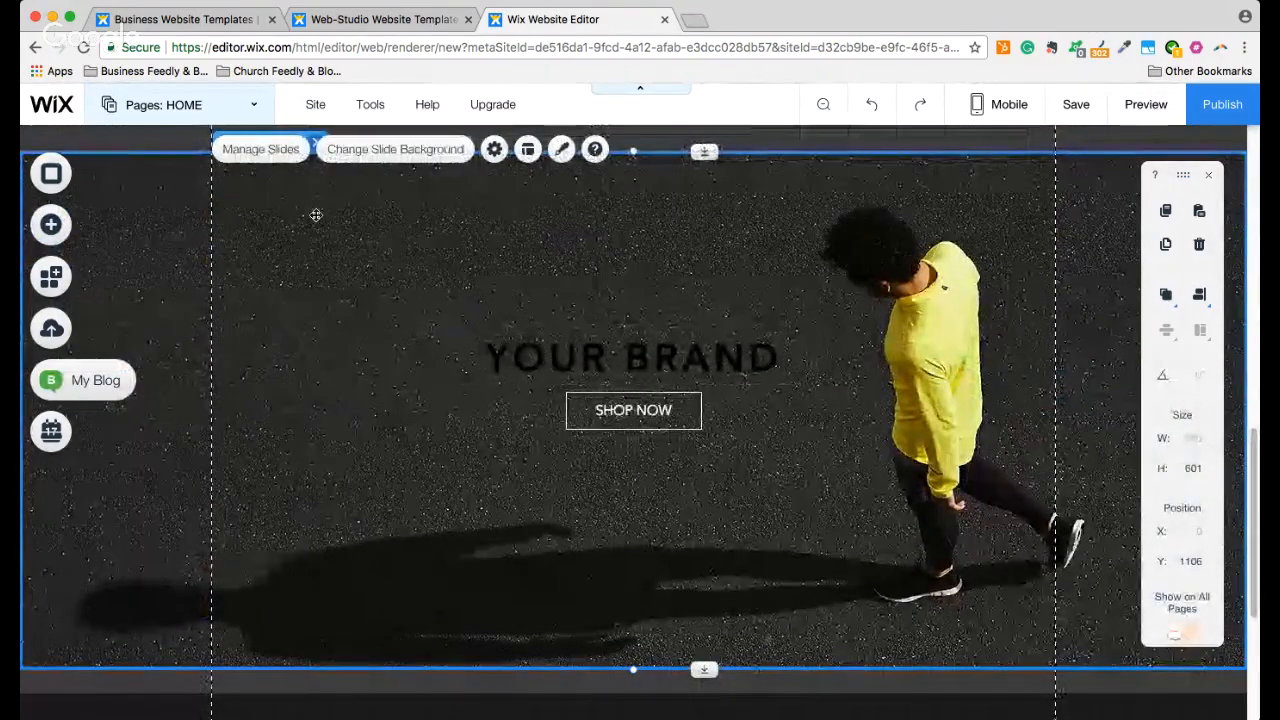
Replace the first slide's background with the uploaded photo of the worship band singing on stage
{"action": "left_click", "coordinate": [404, 150]}
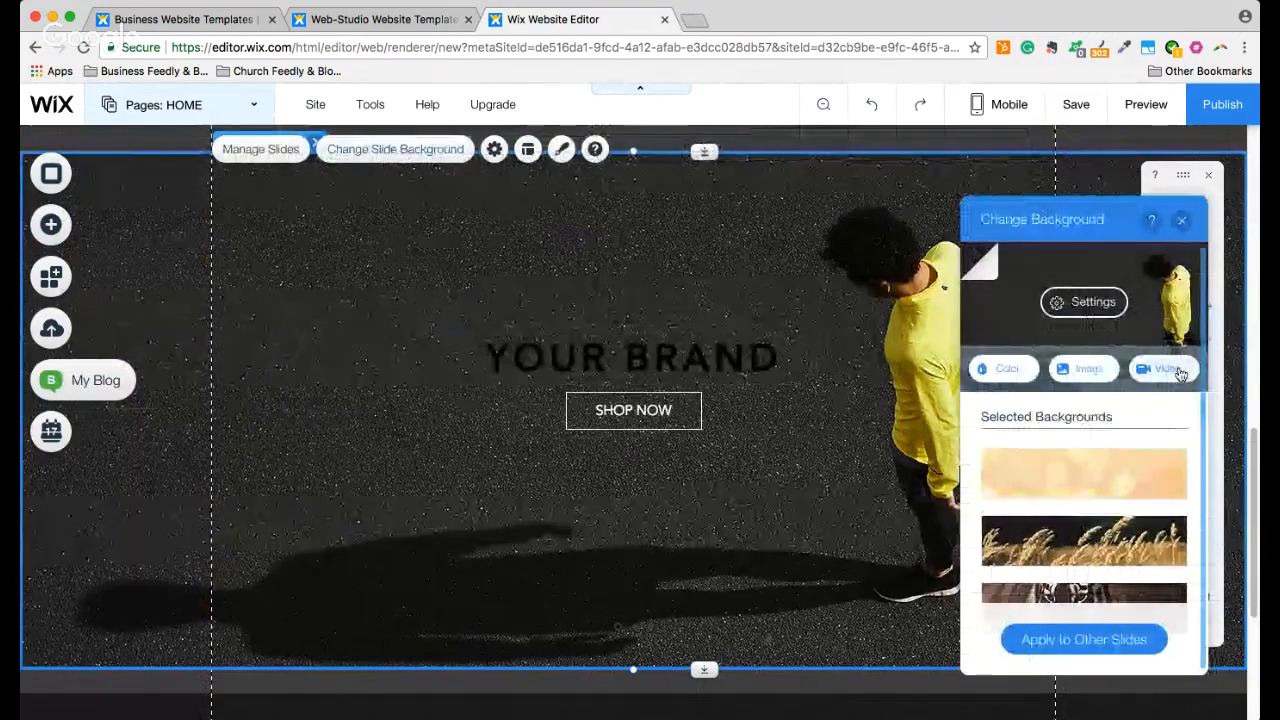
{"action": "left_click", "coordinate": [1073, 368]}
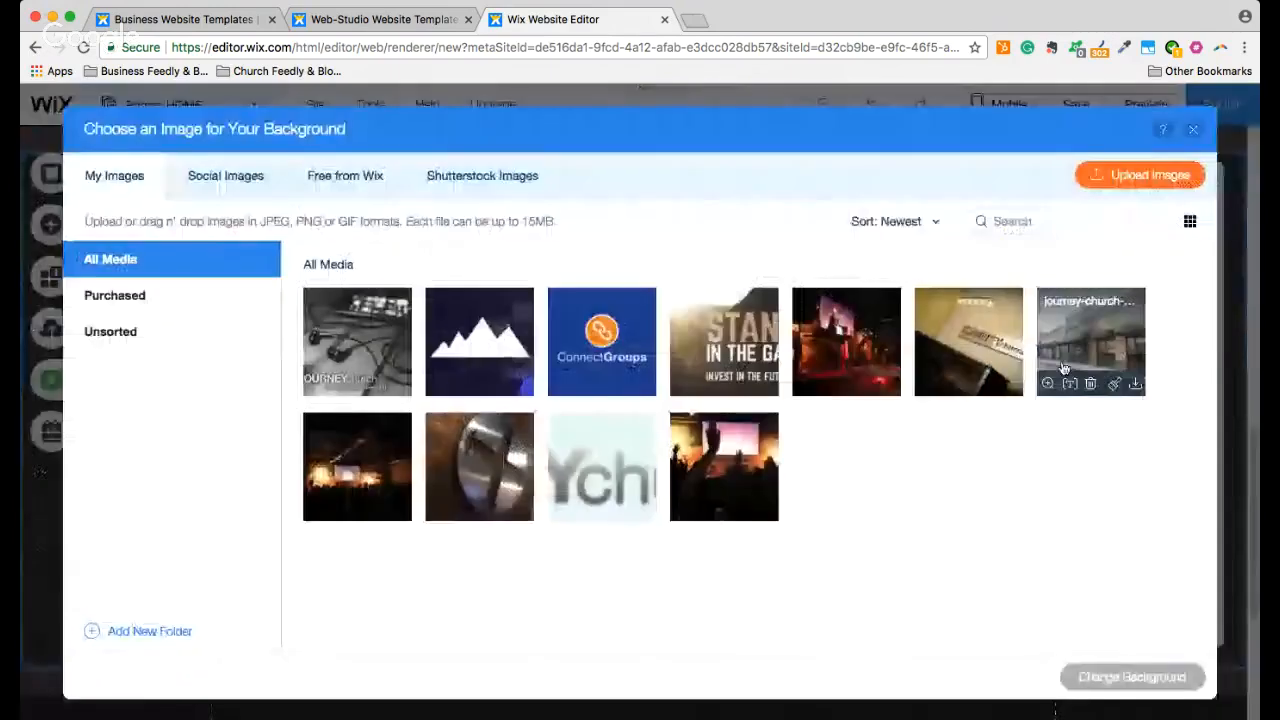
{"action": "left_click", "coordinate": [846, 355]}
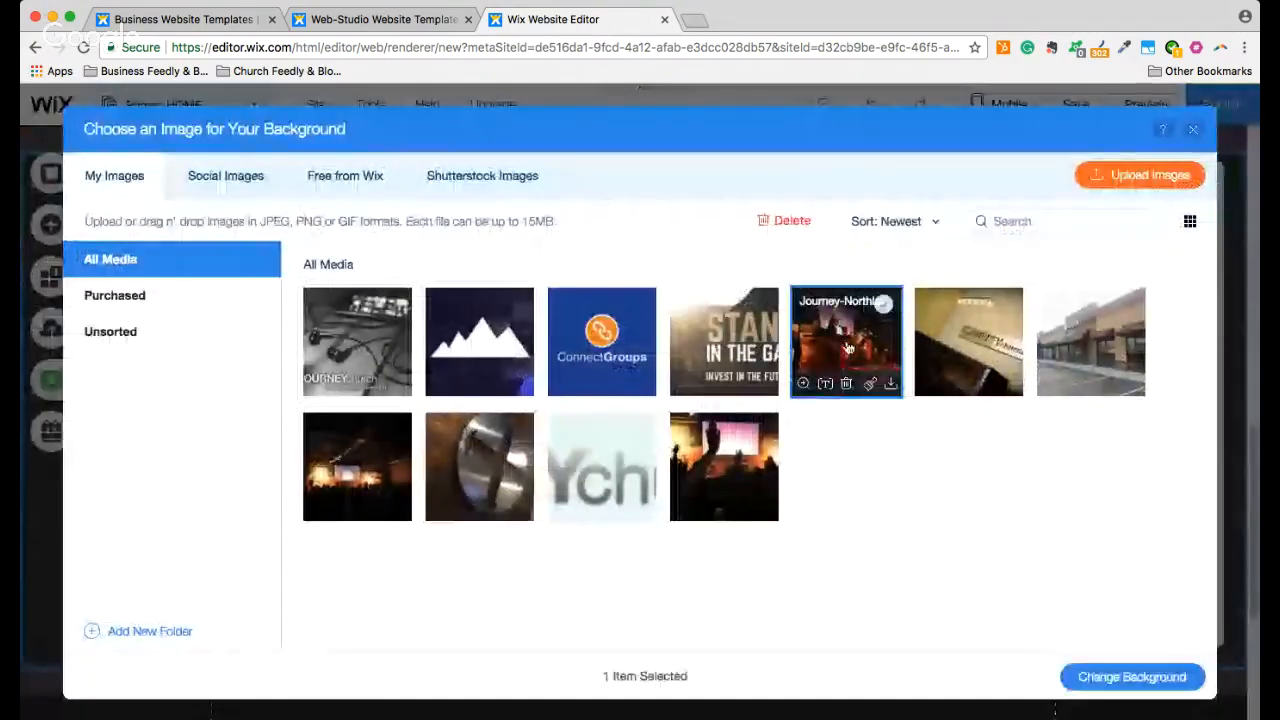
{"action": "left_click", "coordinate": [1103, 686]}
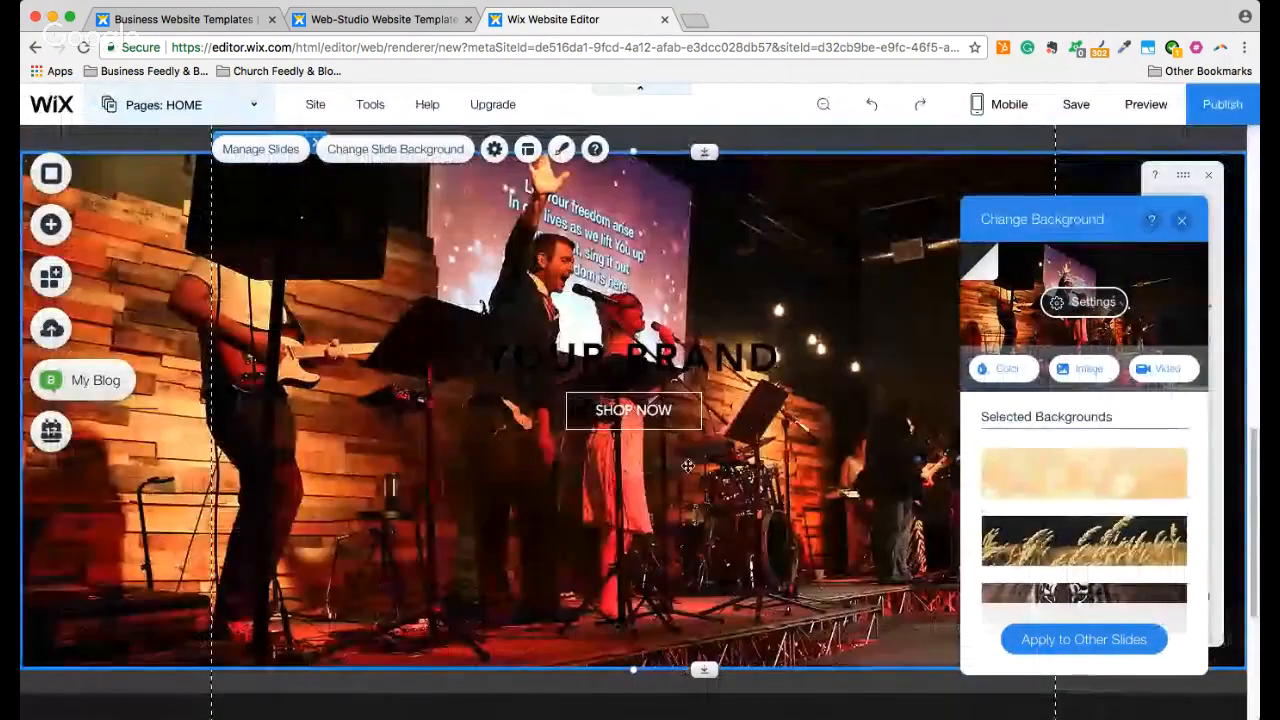
Delete the SHOP NOW button and the YOUR BRAND title from the first slide
{"action": "left_click", "coordinate": [620, 410]}
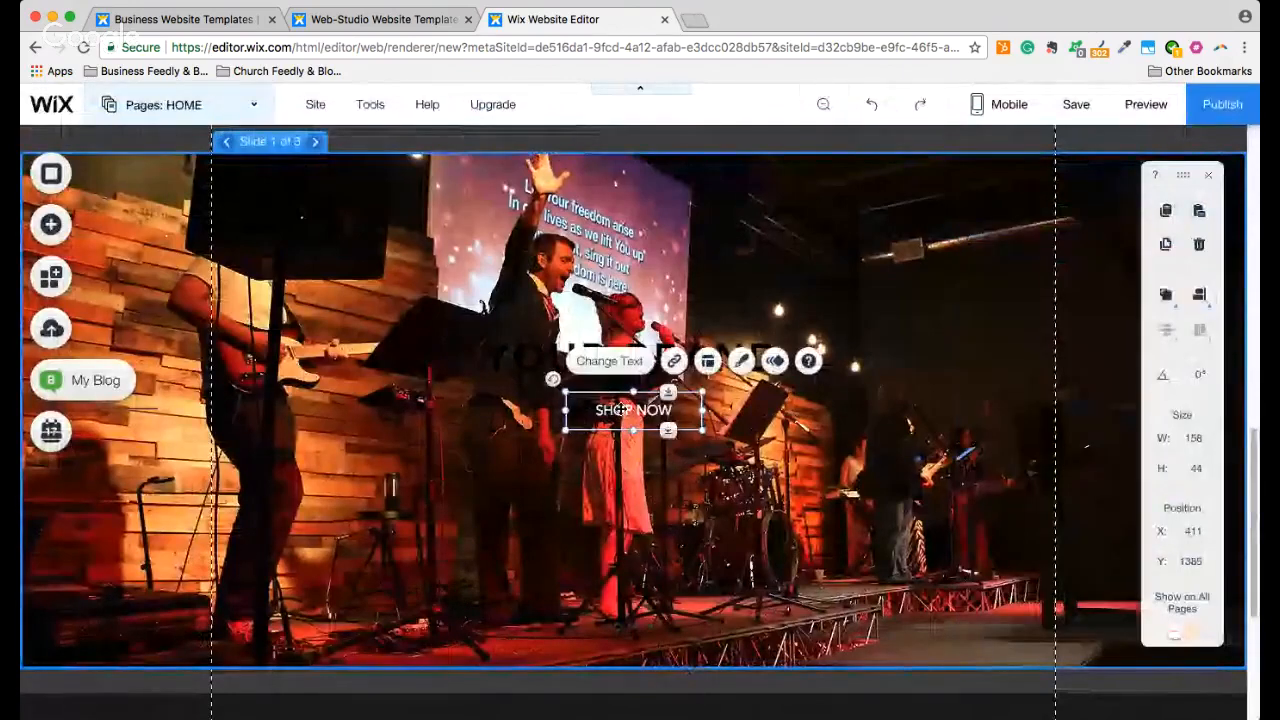
{"action": "key", "text": "Delete"}
{"action": "left_click", "coordinate": [607, 365]}
{"action": "key", "text": "Delete"}
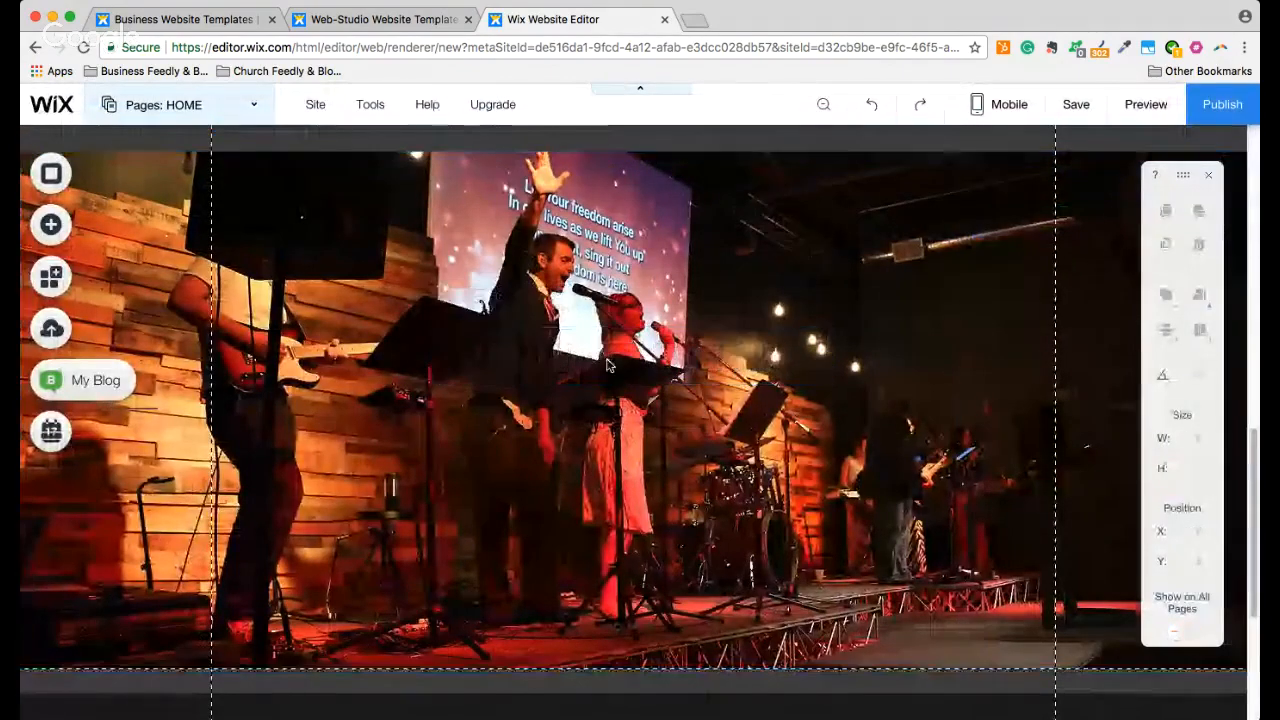
Switch to Slide 2 and replace its background with the uploaded photo of the crowd with raised hands
{"action": "left_click", "coordinate": [746, 368]}
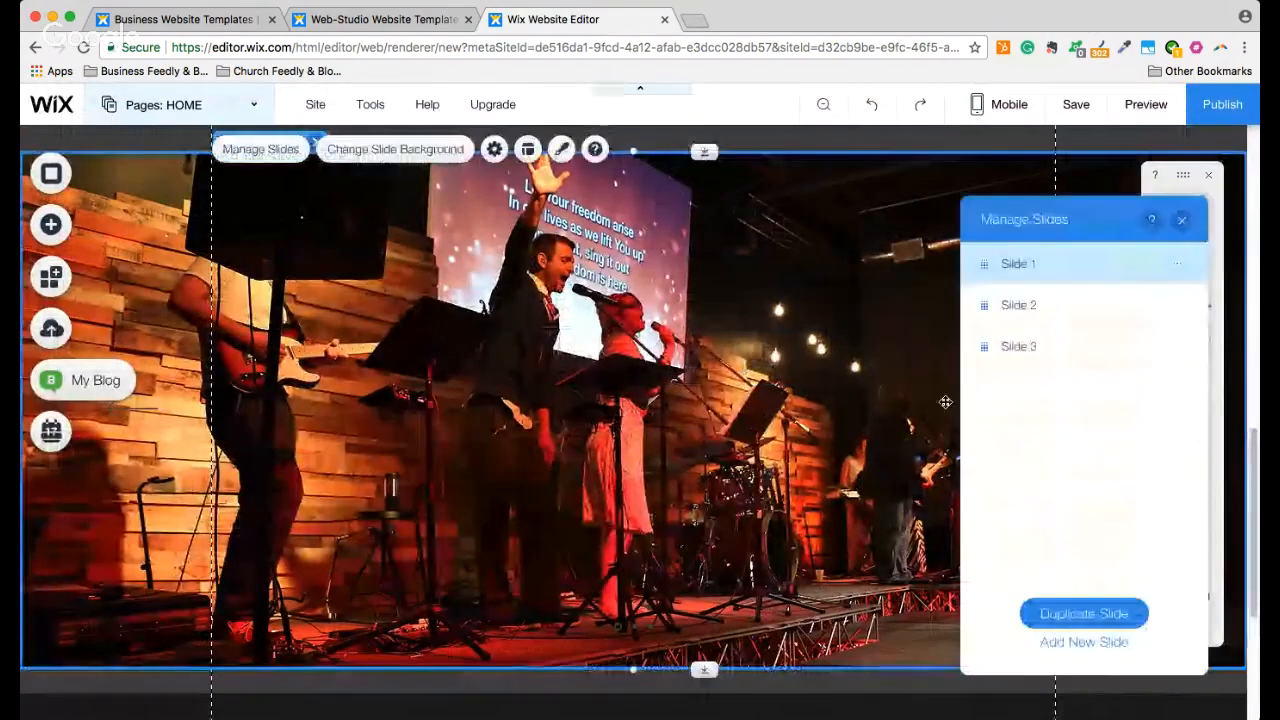
{"action": "left_click", "coordinate": [1097, 306]}
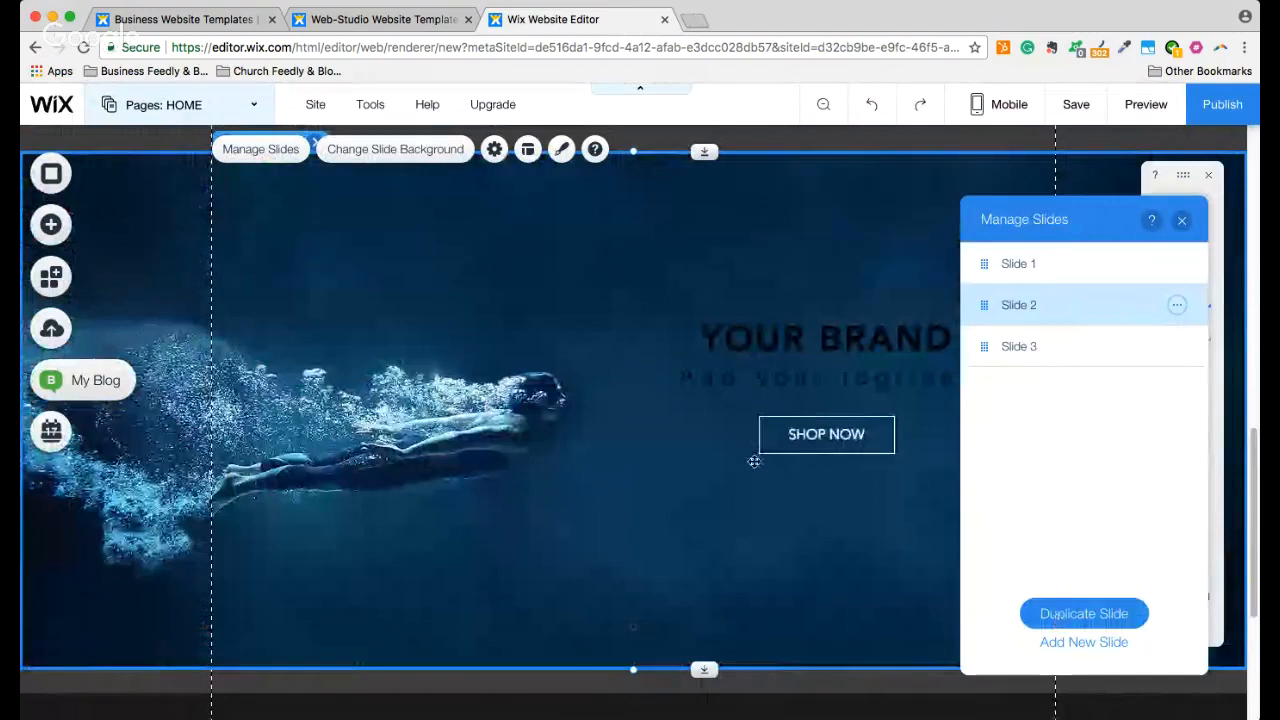
{"action": "left_click", "coordinate": [622, 407]}
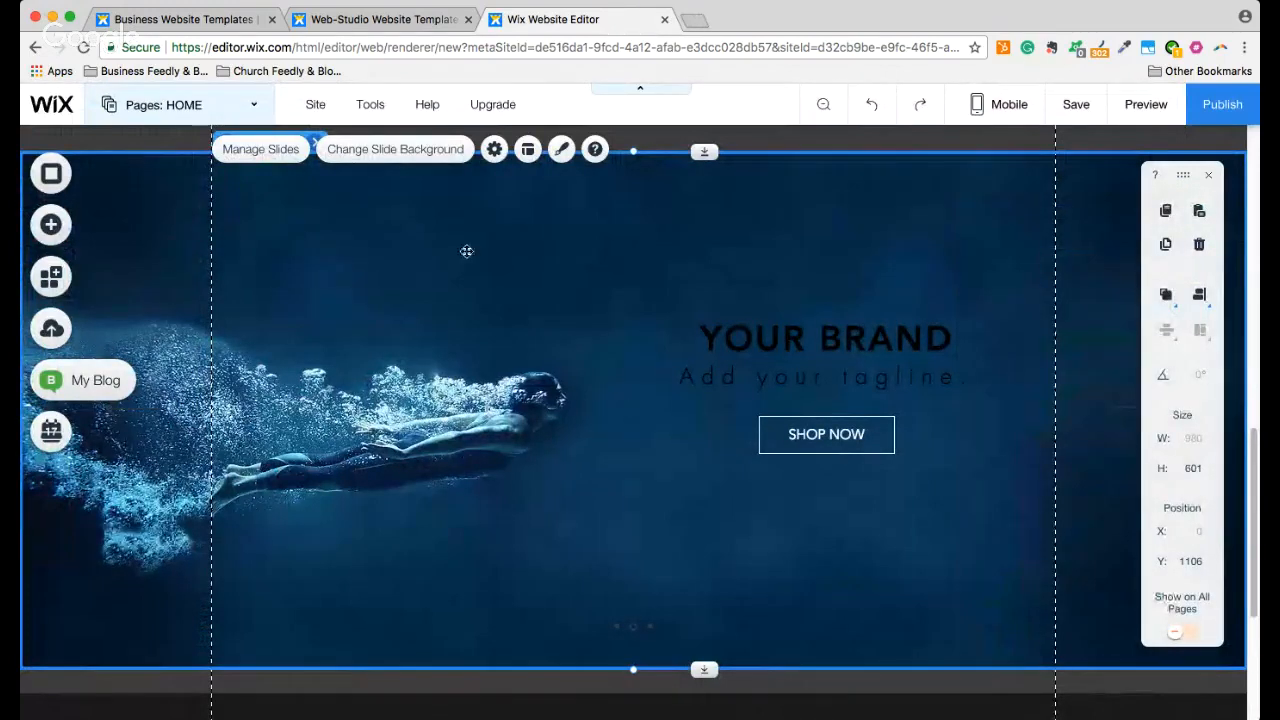
{"action": "left_click", "coordinate": [400, 149]}
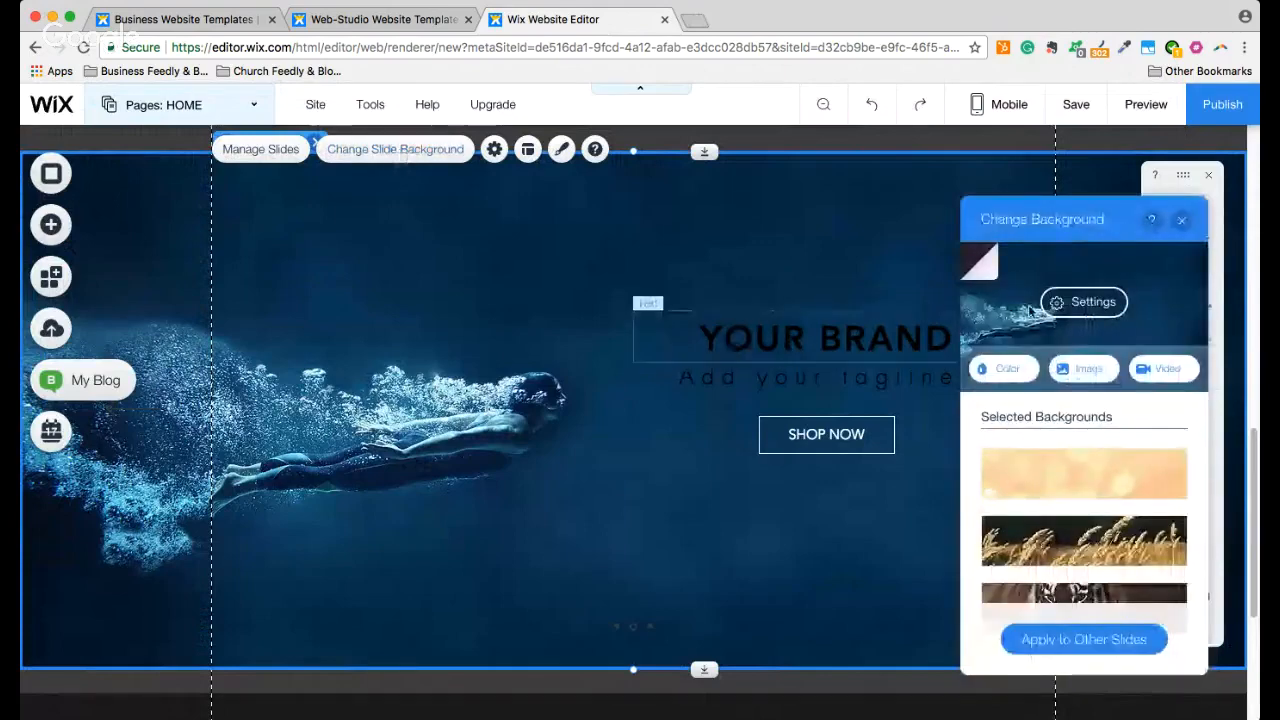
{"action": "left_click", "coordinate": [1081, 370]}
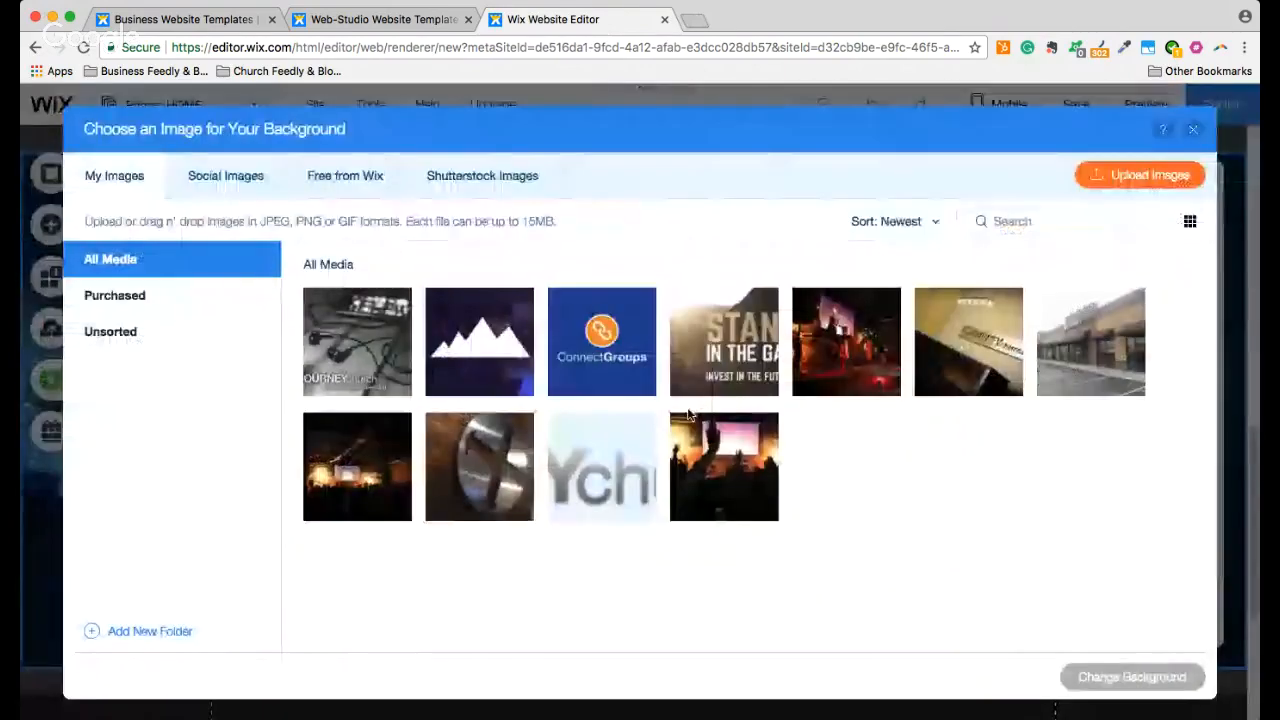
{"action": "left_click", "coordinate": [755, 465]}
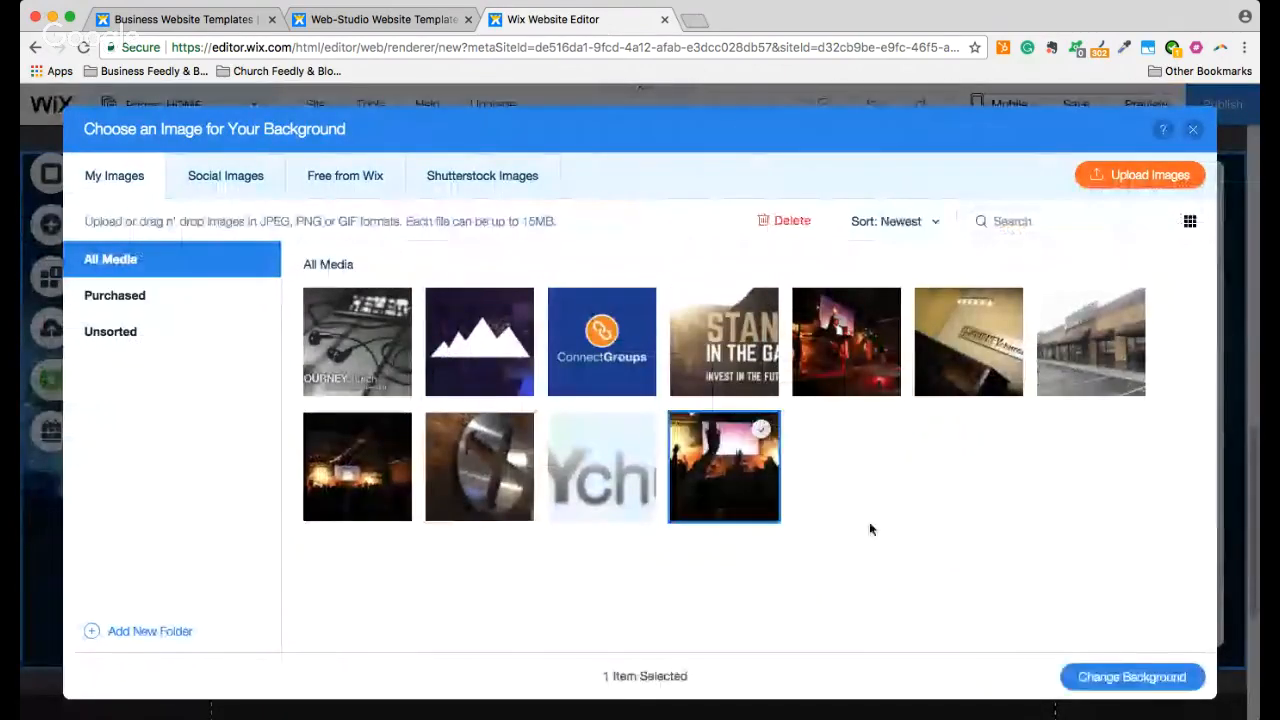
{"action": "left_click", "coordinate": [1116, 680]}
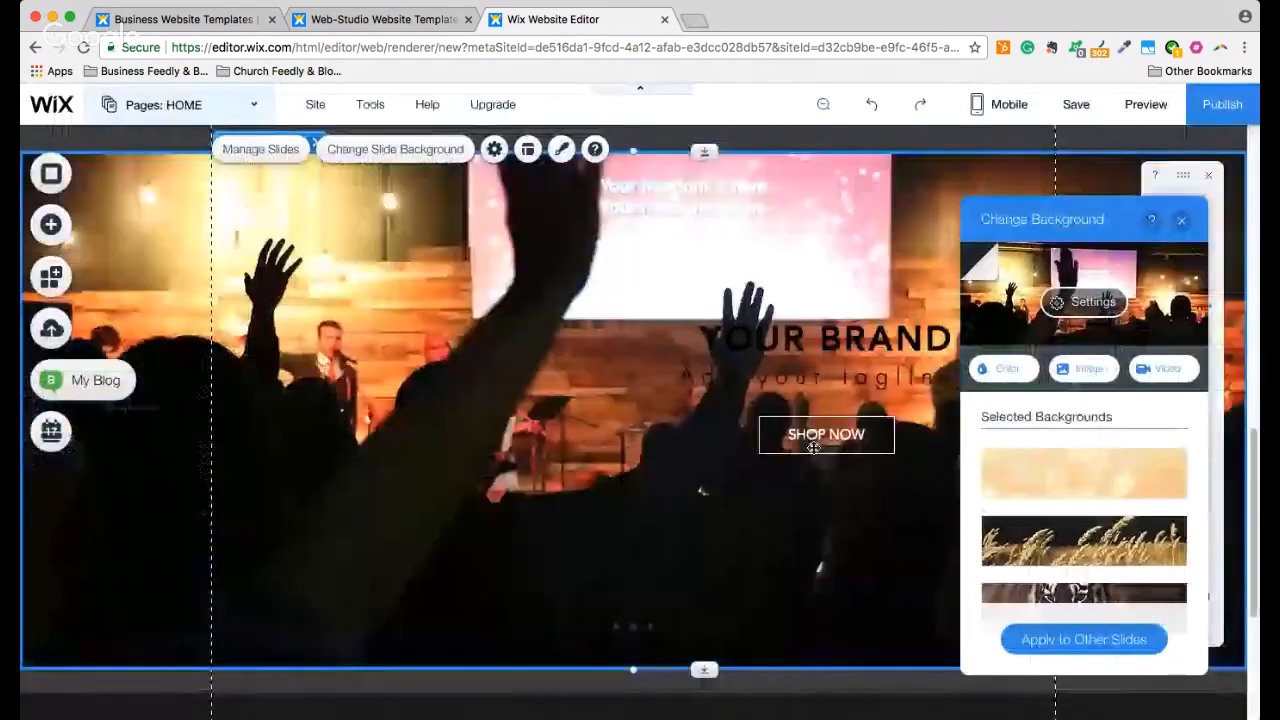
Delete the SHOP NOW button, the YOUR BRAND title and the tagline from the second slide
{"action": "left_click", "coordinate": [811, 436]}
{"action": "key", "text": "Delete"}
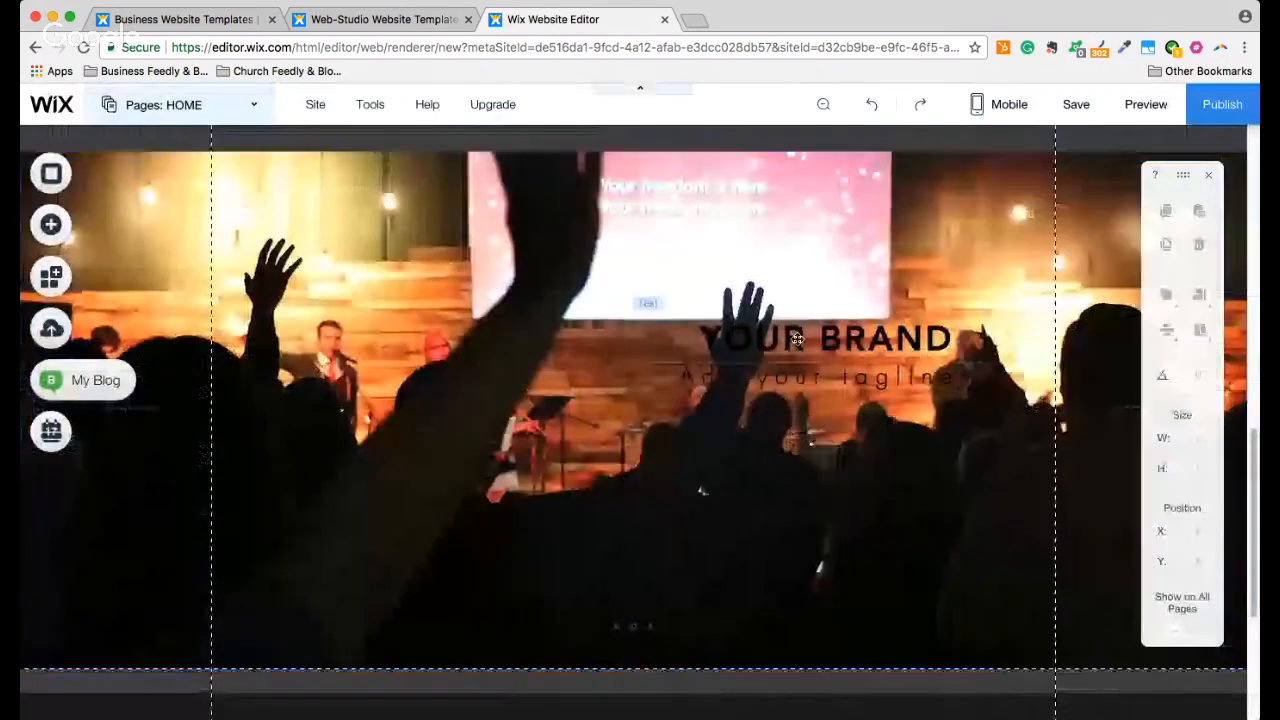
{"action": "left_click", "coordinate": [798, 342]}
{"action": "key", "text": "Delete"}
{"action": "key", "text": "Delete"}
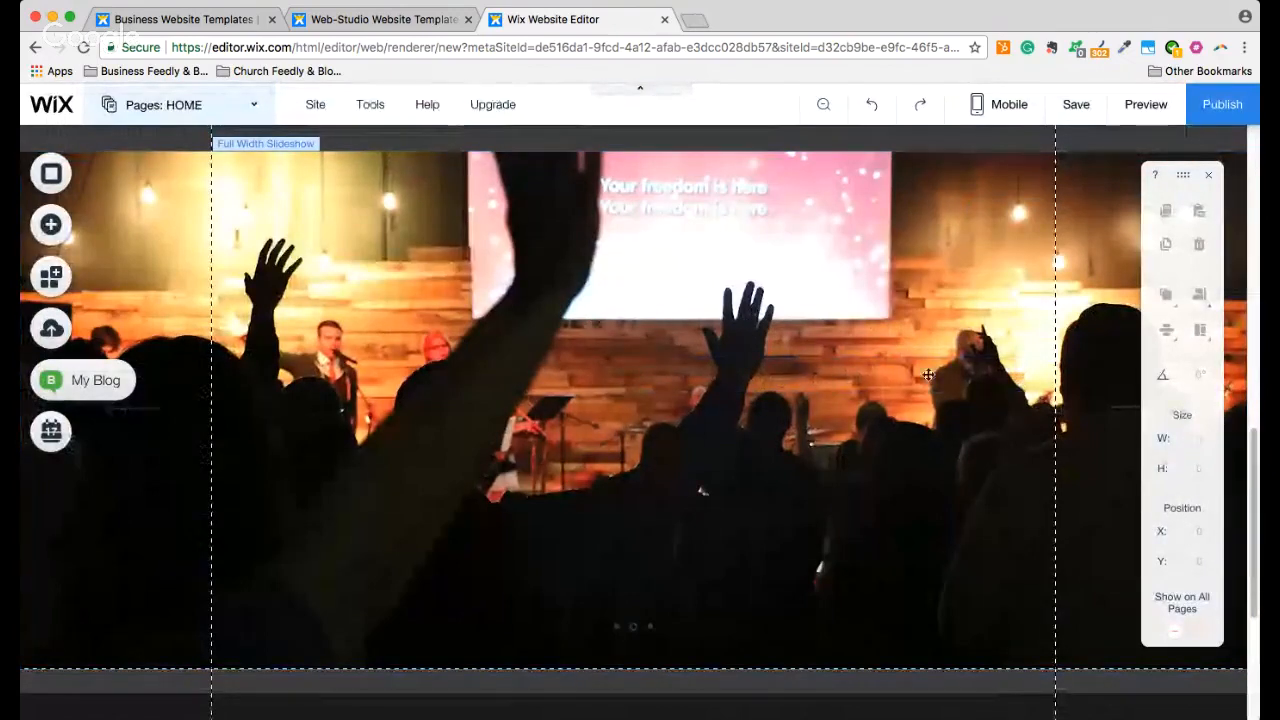
Switch to Slide 3 and replace its background with the uploaded wide photo of the auditorium and stage
{"action": "double_click", "coordinate": [877, 374]}
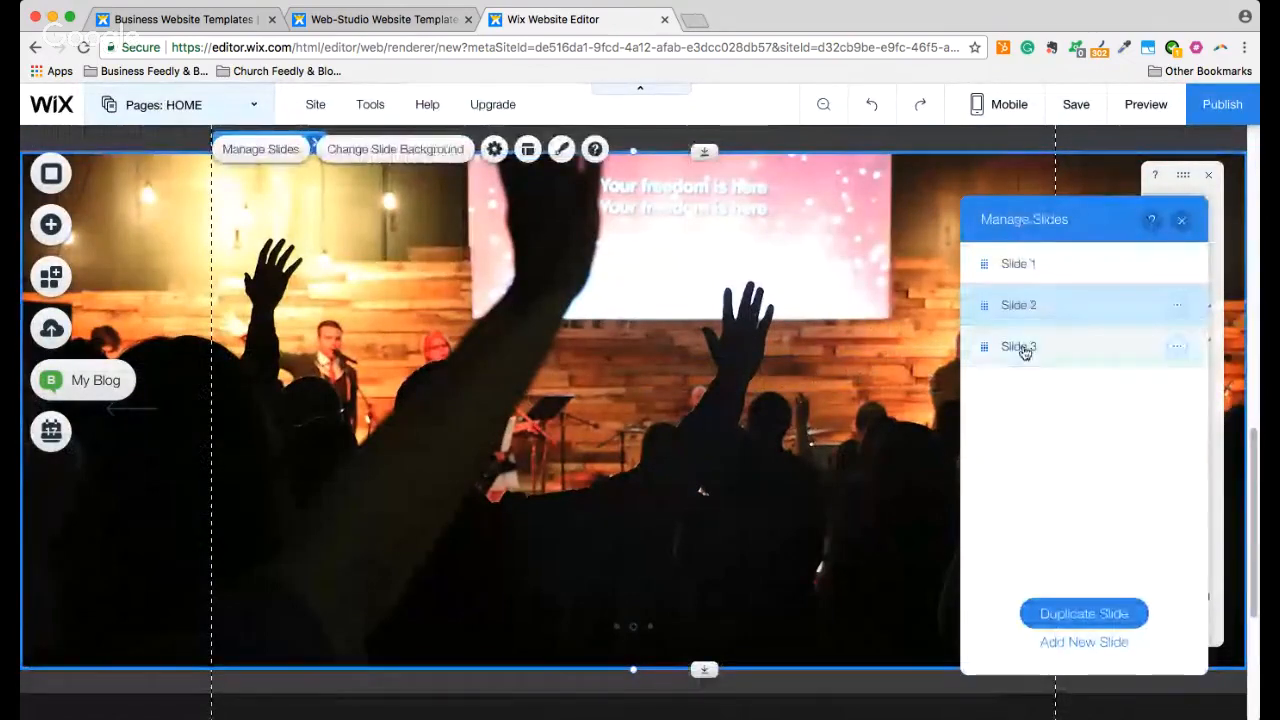
{"action": "left_click", "coordinate": [1020, 347]}
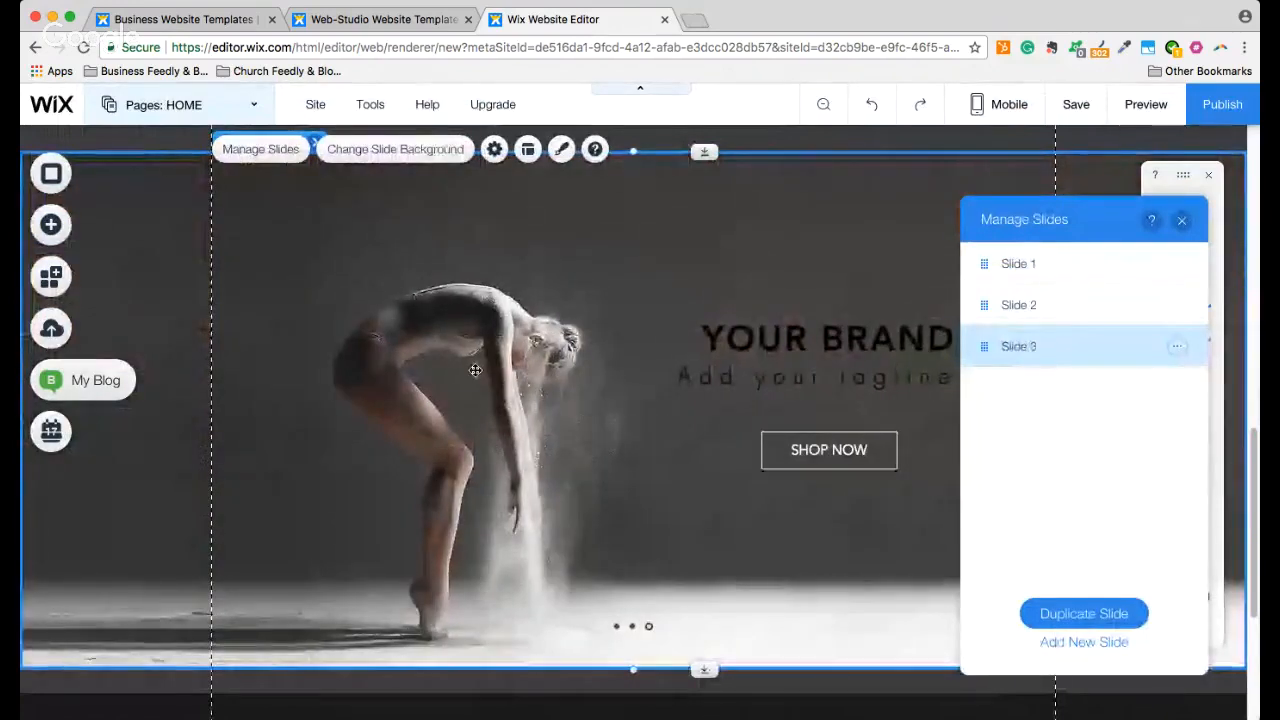
{"action": "left_click", "coordinate": [475, 370]}
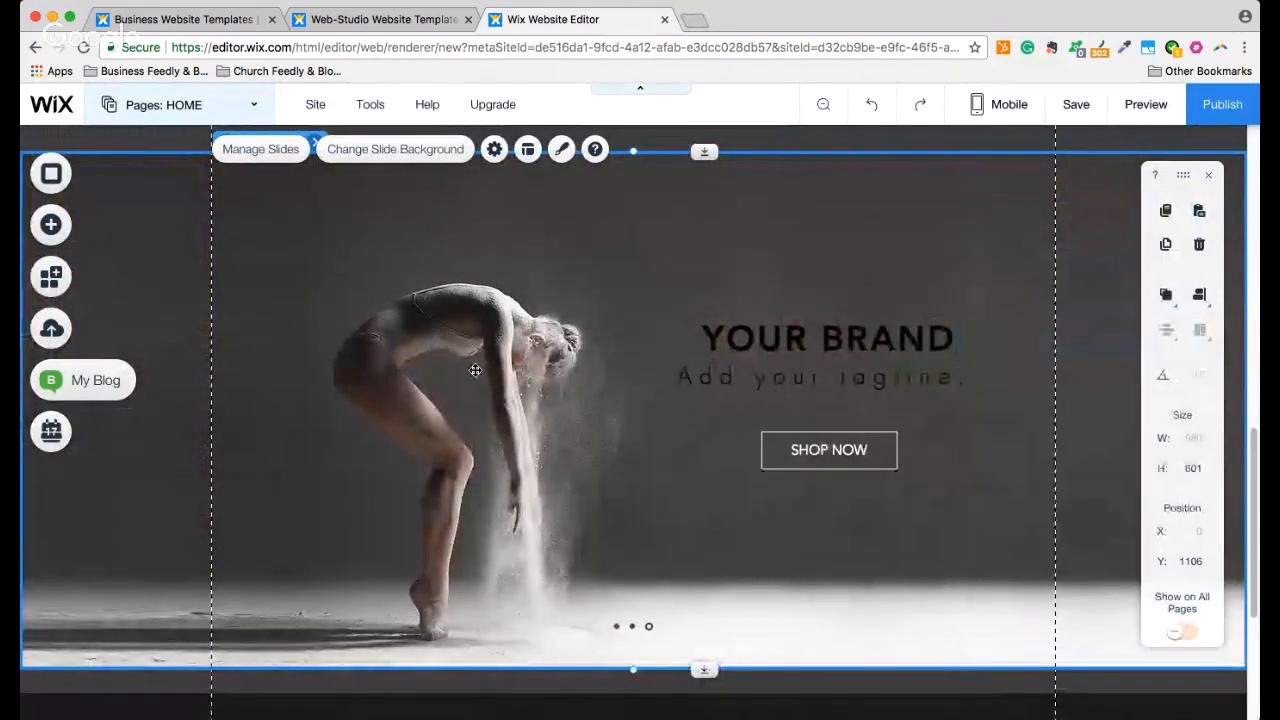
{"action": "left_click", "coordinate": [423, 155]}
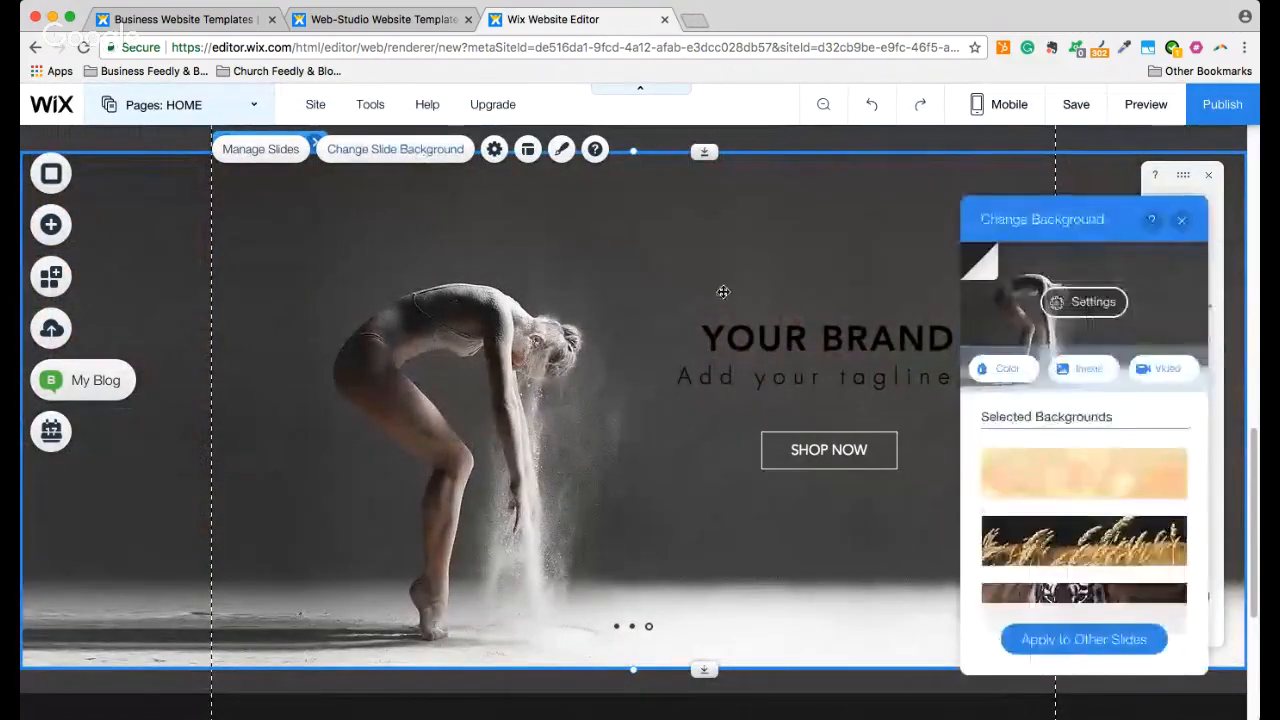
{"action": "left_click", "coordinate": [1084, 368]}
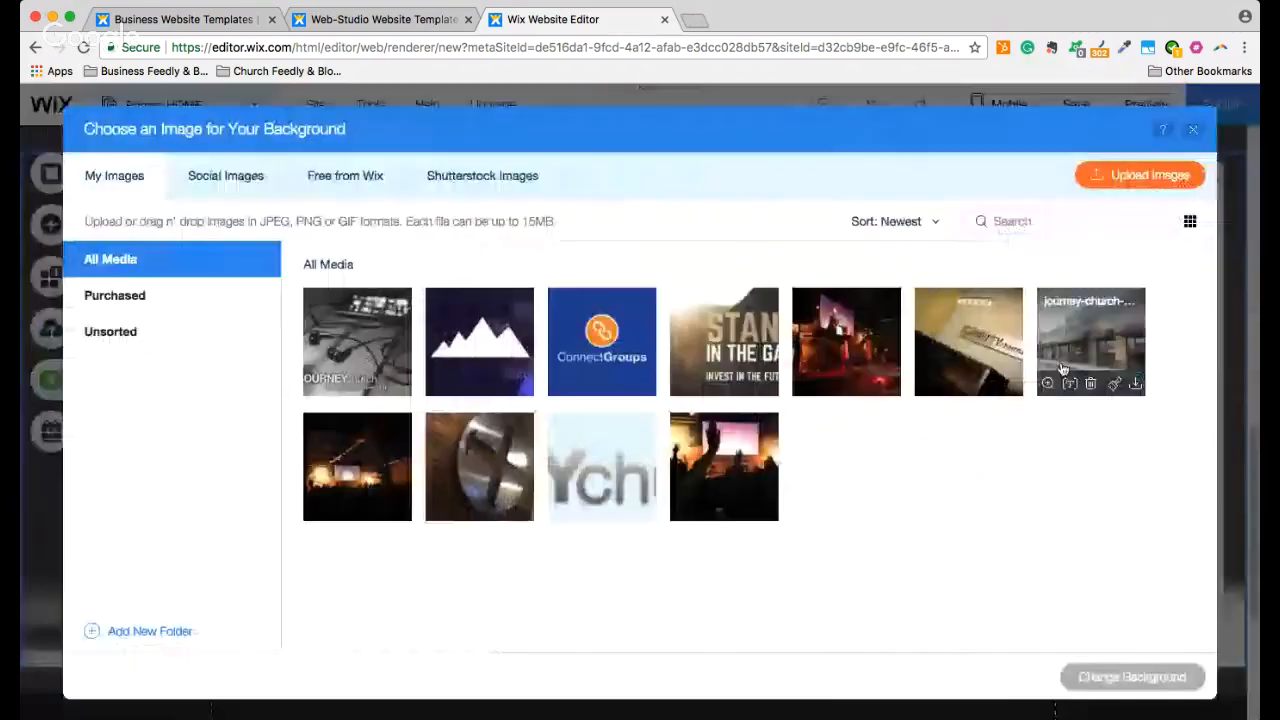
{"action": "left_click", "coordinate": [368, 477]}
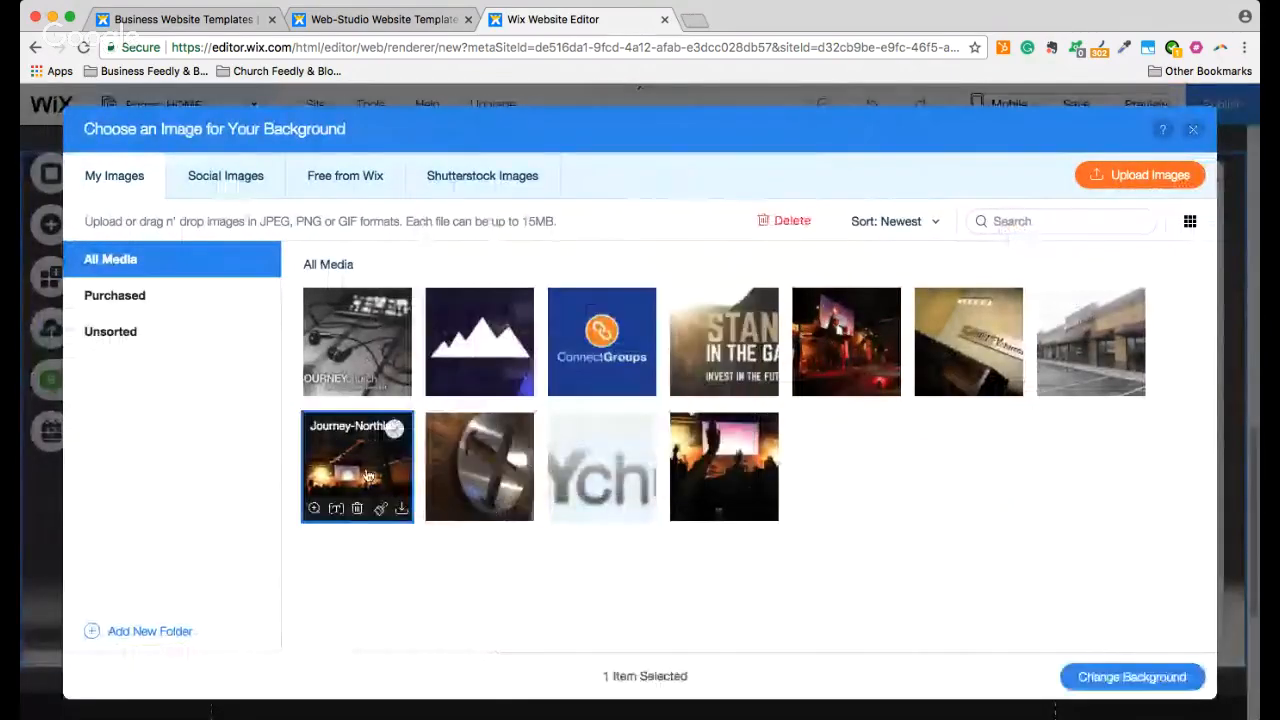
{"action": "left_click", "coordinate": [1131, 678]}
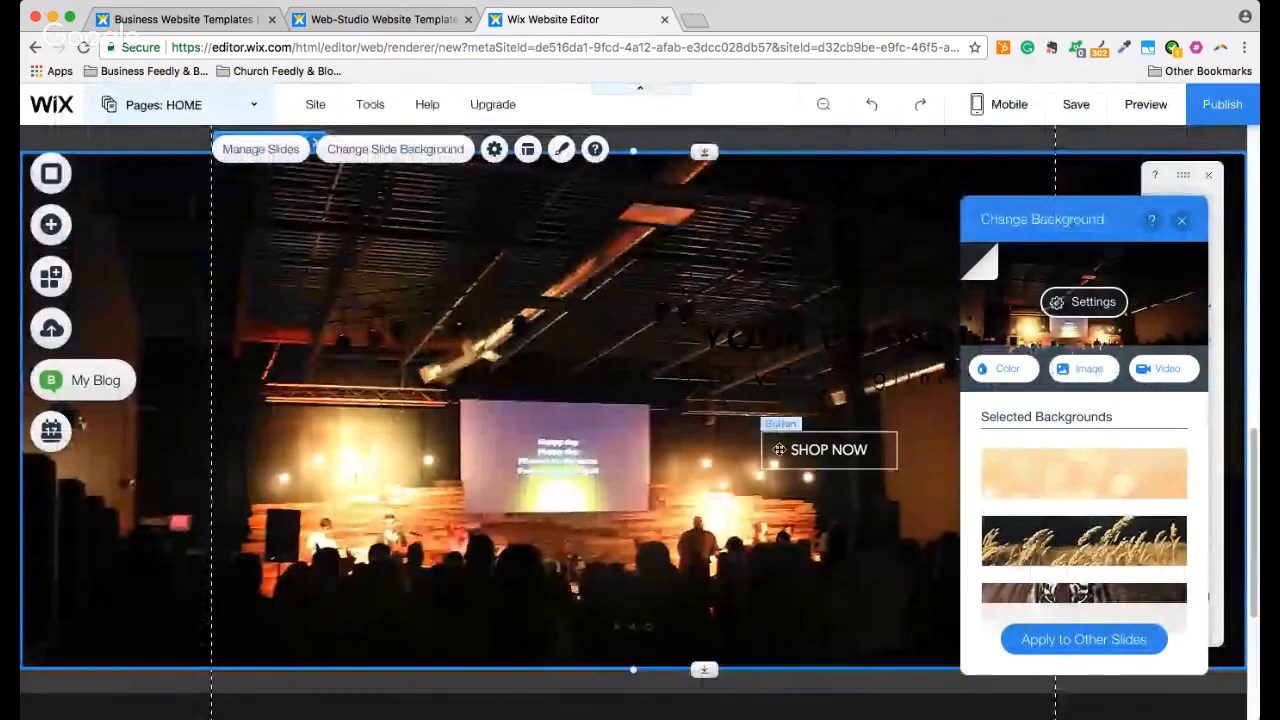
Delete the SHOP NOW button and the tagline from the third slide
{"action": "left_click", "coordinate": [779, 450]}
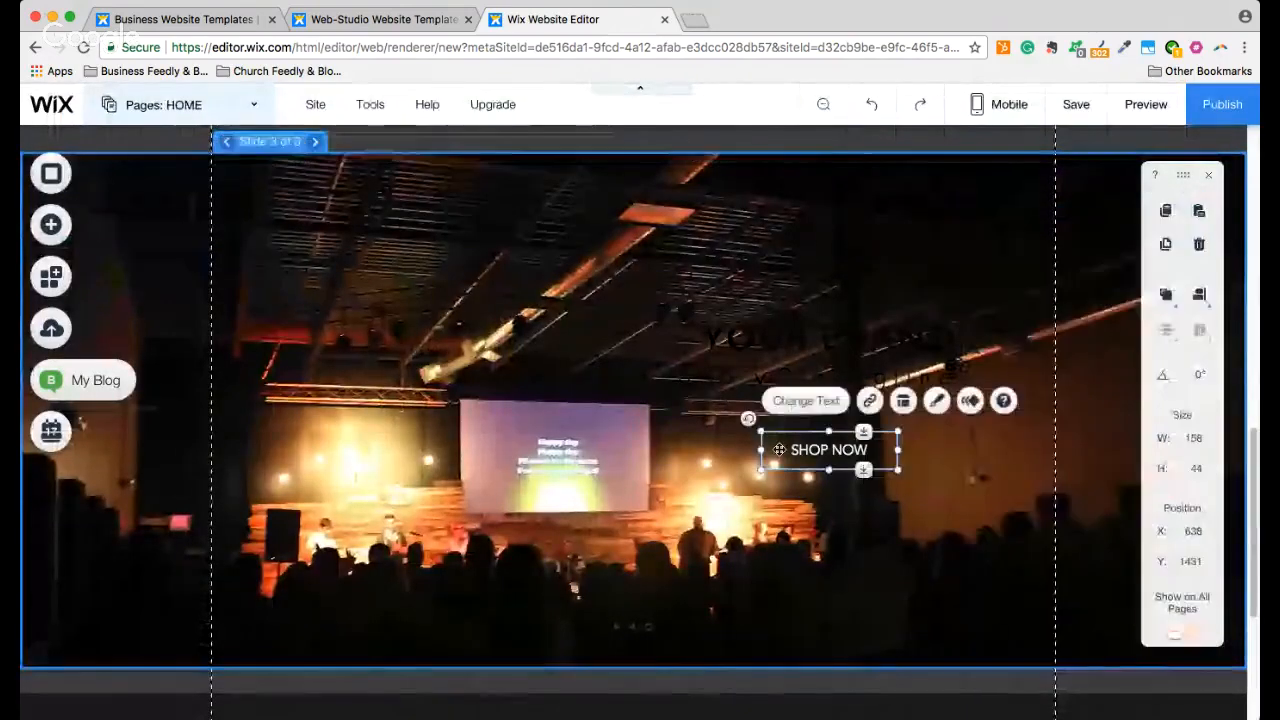
{"action": "key", "text": "Delete"}
{"action": "left_click", "coordinate": [840, 386]}
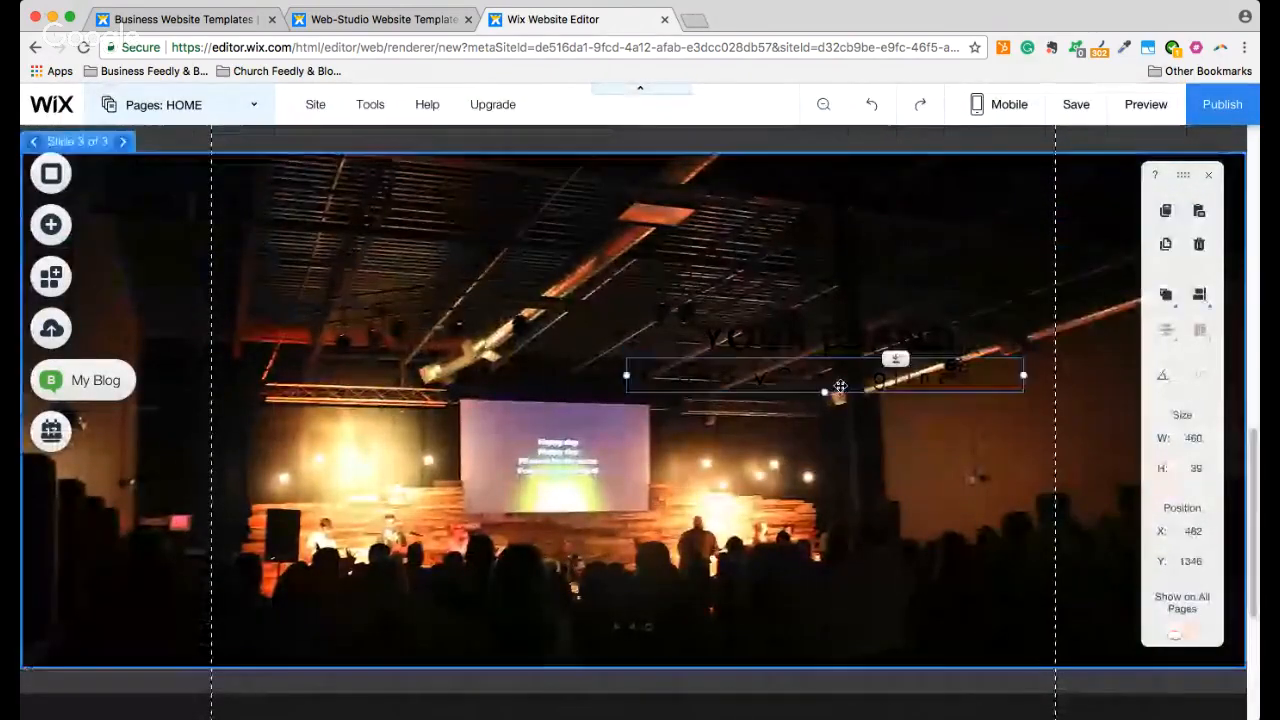
{"action": "key", "text": "Delete"}
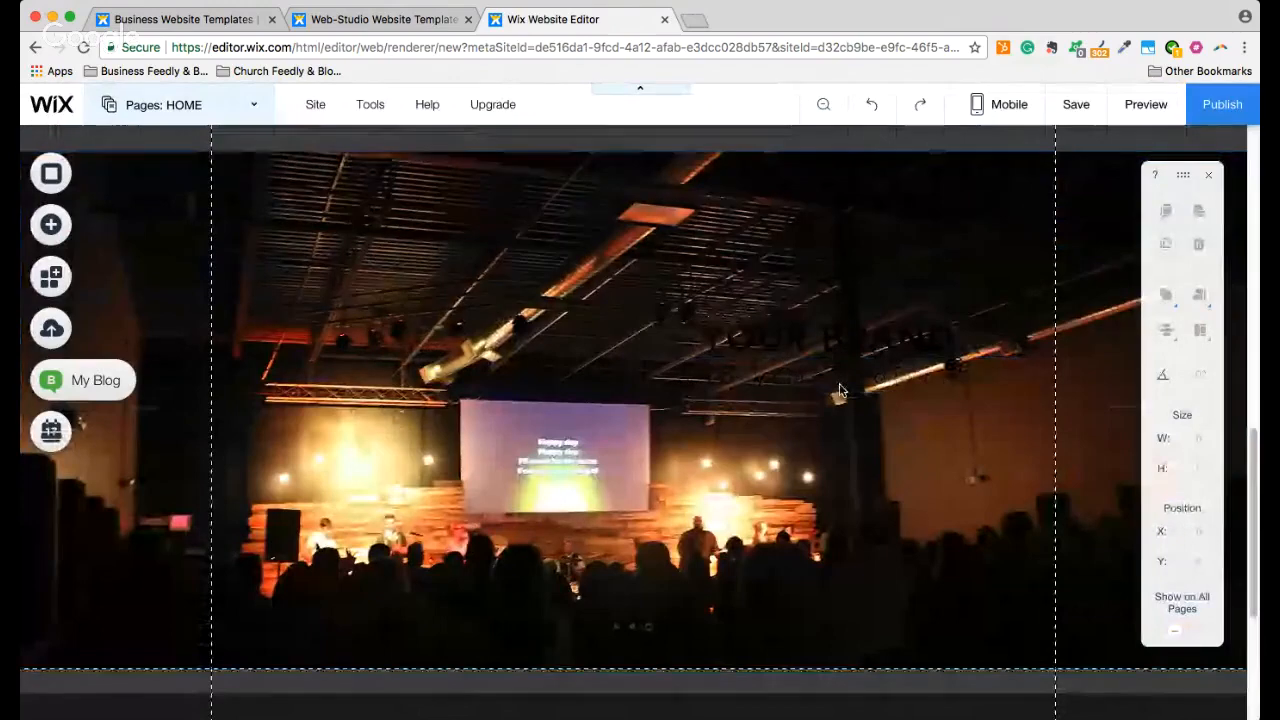
Preview the site to check the customized slideshow
{"action": "right_click", "coordinate": [773, 421]}
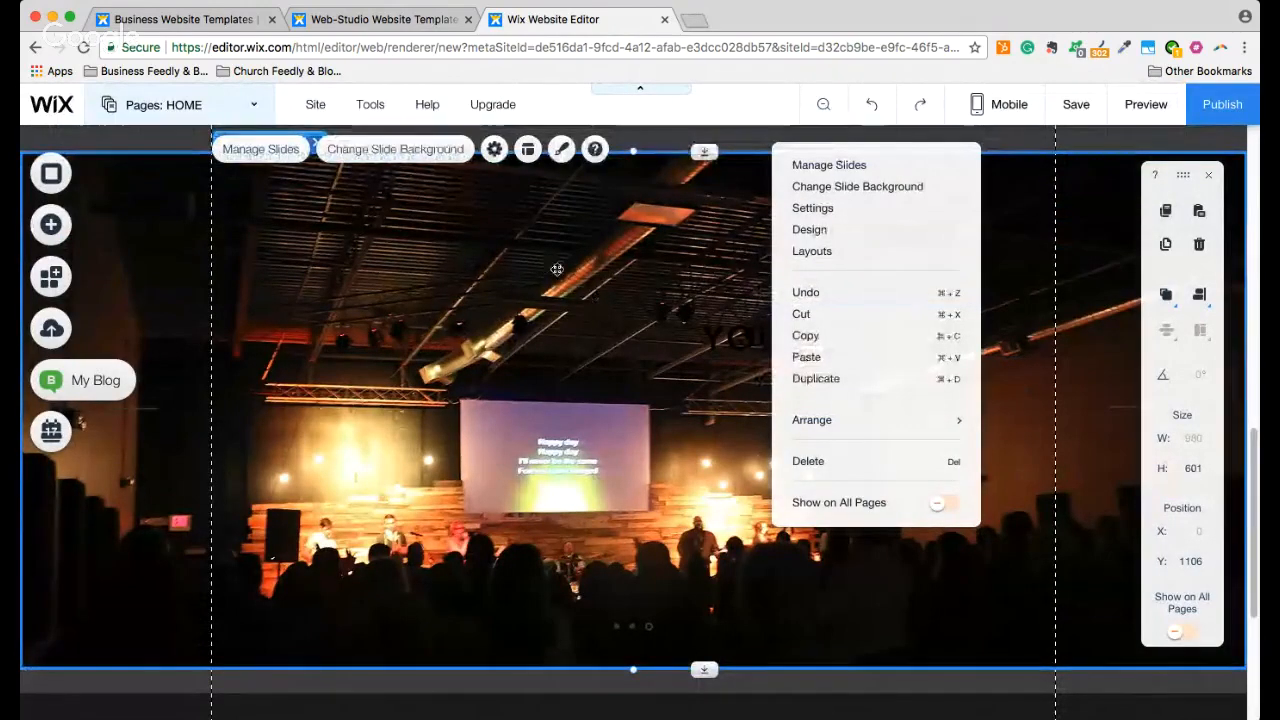
{"action": "left_click", "coordinate": [550, 338]}
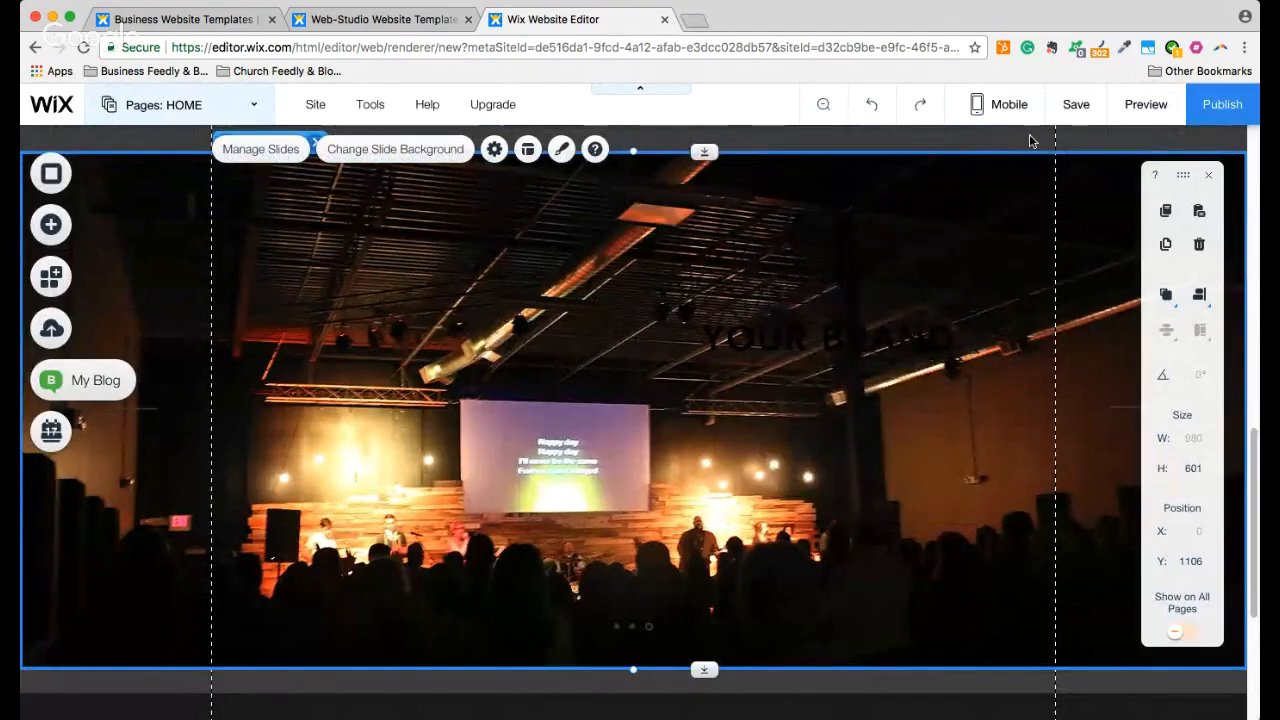
{"action": "left_click", "coordinate": [1143, 106]}
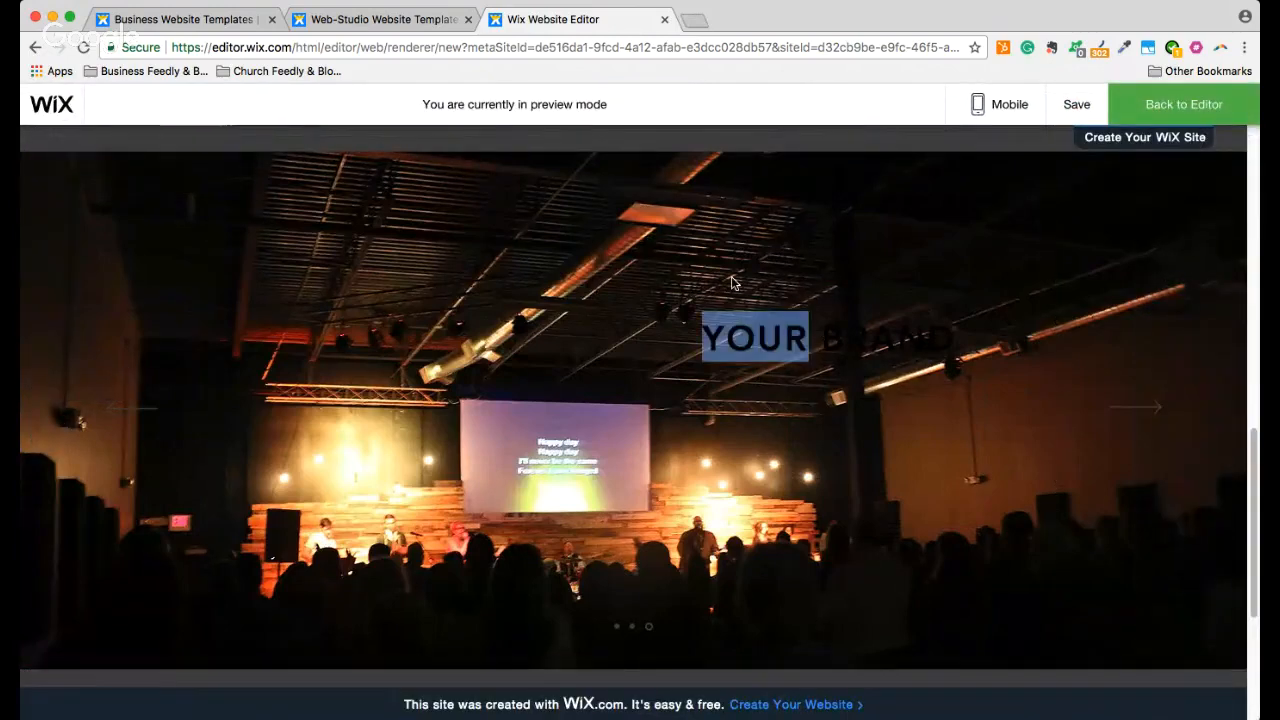
Look over the previewed home page from the upper banner down to the slideshow
{"action": "scroll", "coordinate": [731, 283], "scroll_direction": "up", "scroll_amount": 1}
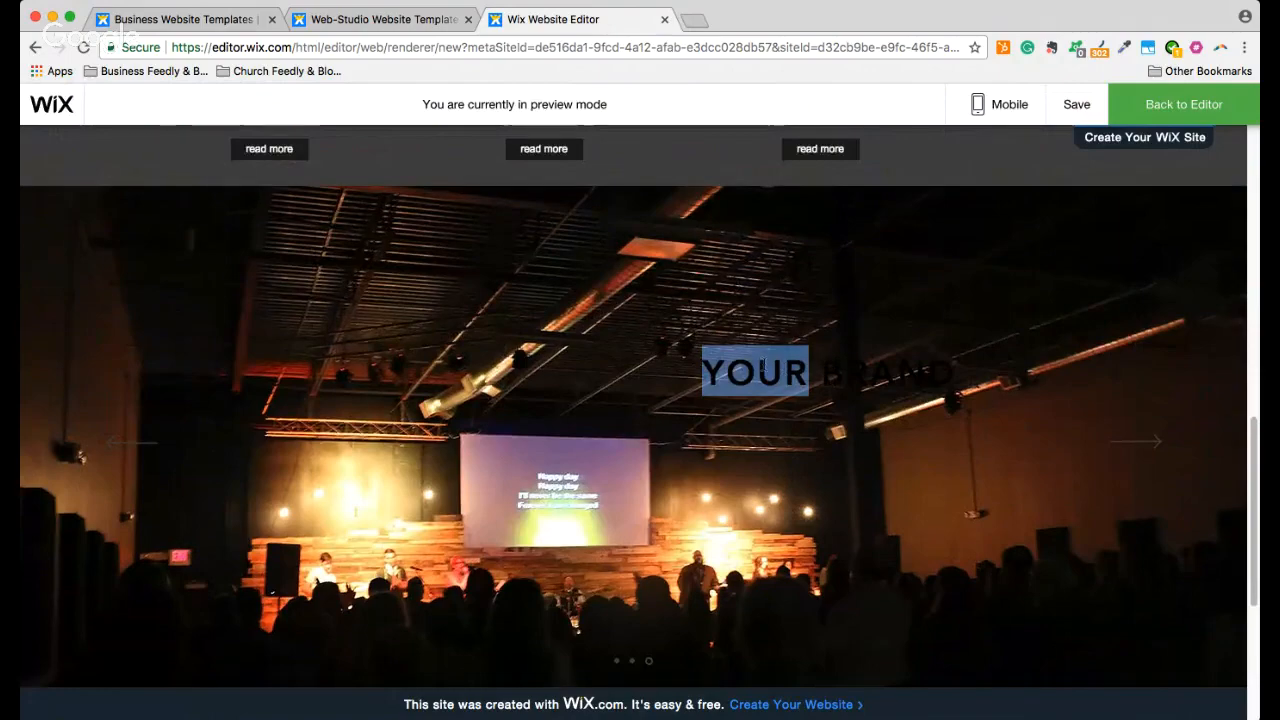
{"action": "scroll", "coordinate": [773, 288], "scroll_direction": "up", "scroll_amount": 1}
{"action": "scroll", "coordinate": [773, 288], "scroll_direction": "up", "scroll_amount": 18}
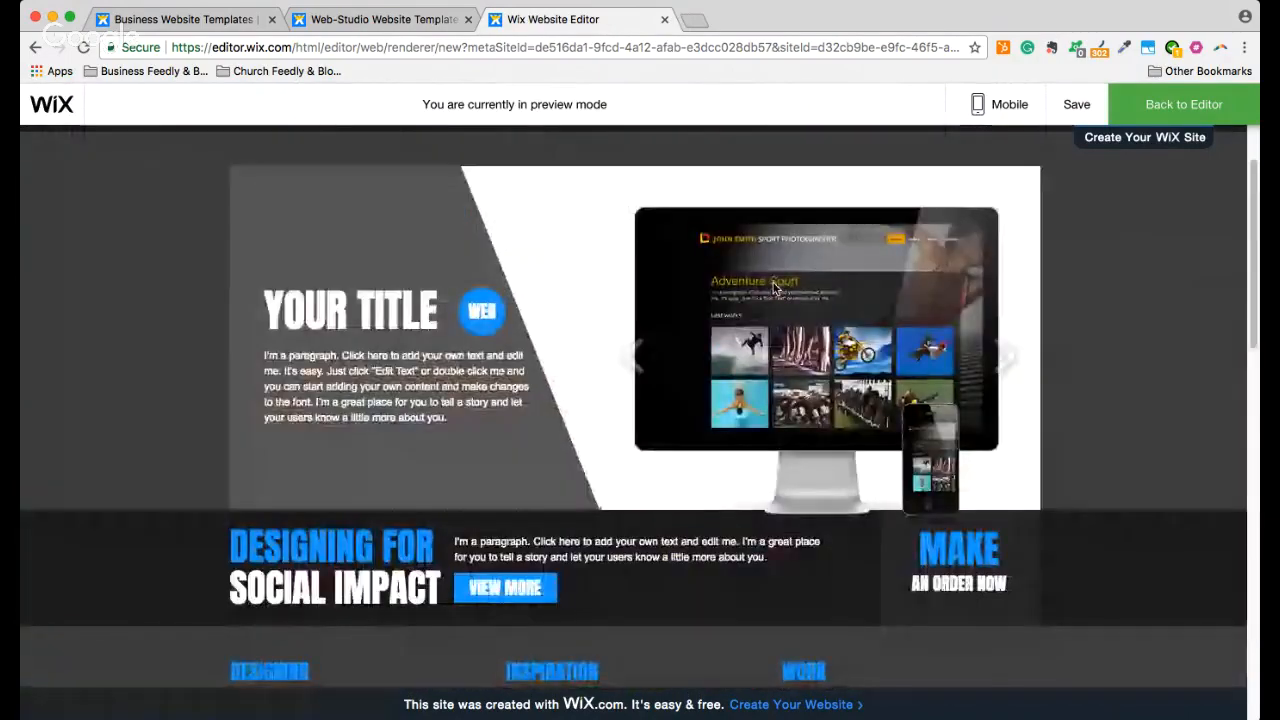
{"action": "scroll", "coordinate": [773, 288], "scroll_direction": "down", "scroll_amount": 15}
{"action": "scroll", "coordinate": [773, 288], "scroll_direction": "down", "scroll_amount": 11}
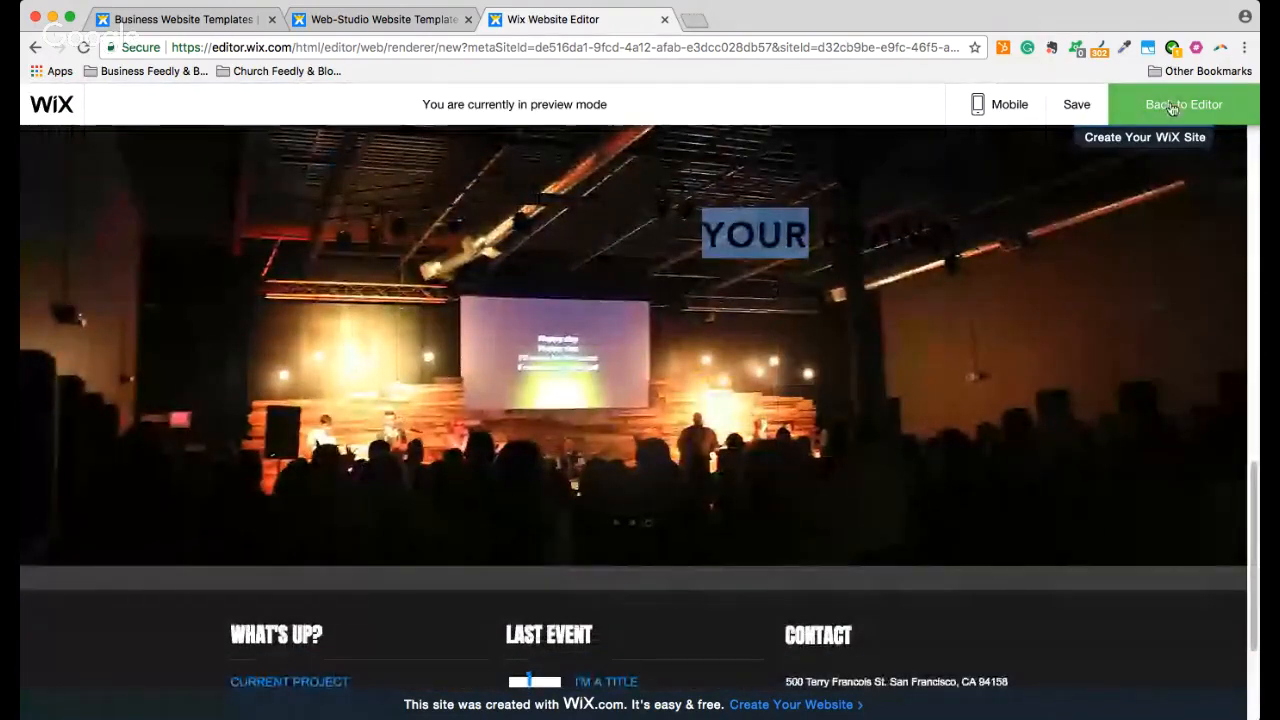
Return to editing and delete the leftover YOUR BRAND title from the third slide
{"action": "left_click", "coordinate": [1172, 106]}
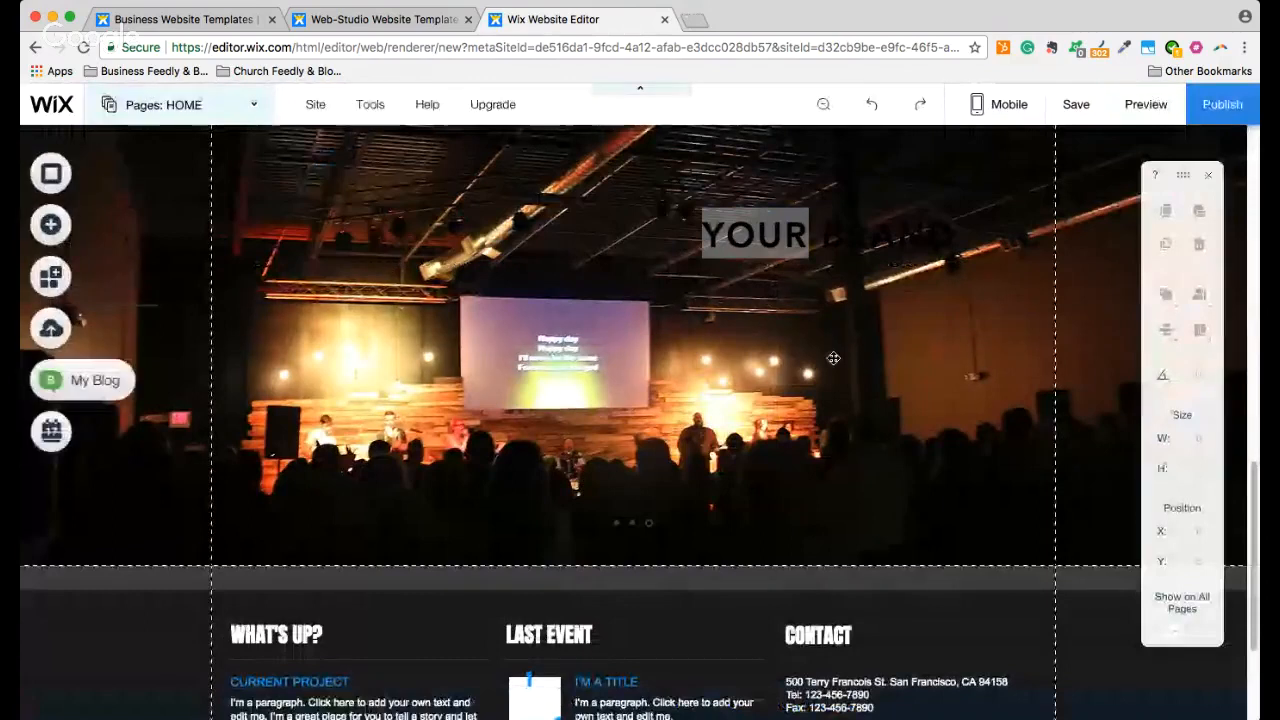
{"action": "left_click", "coordinate": [717, 243]}
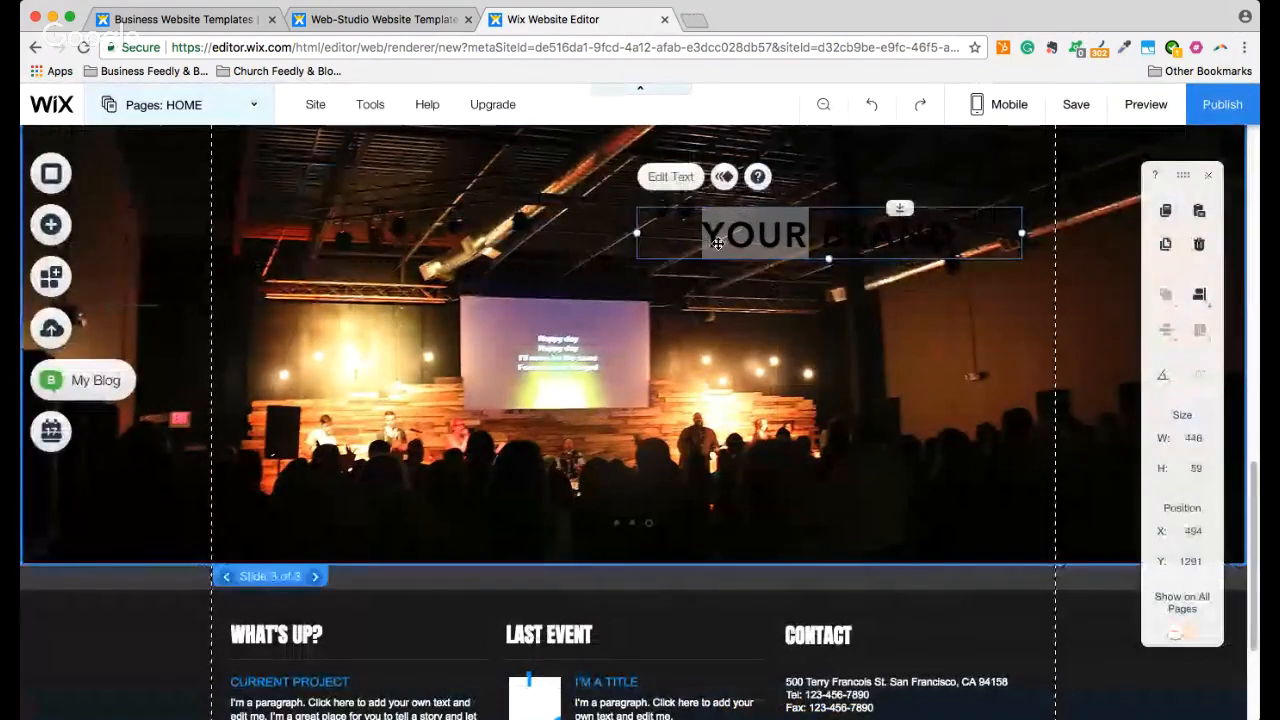
{"action": "left_click", "coordinate": [703, 360]}
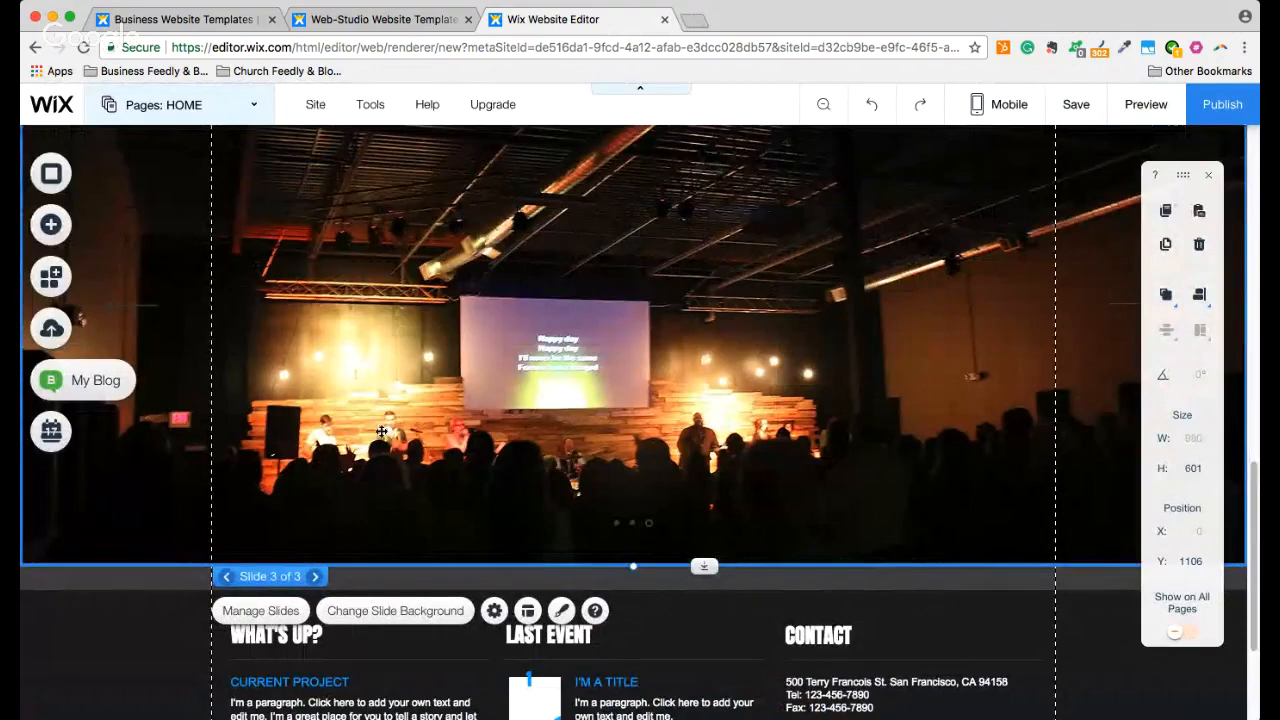
{"action": "left_click", "coordinate": [260, 610]}
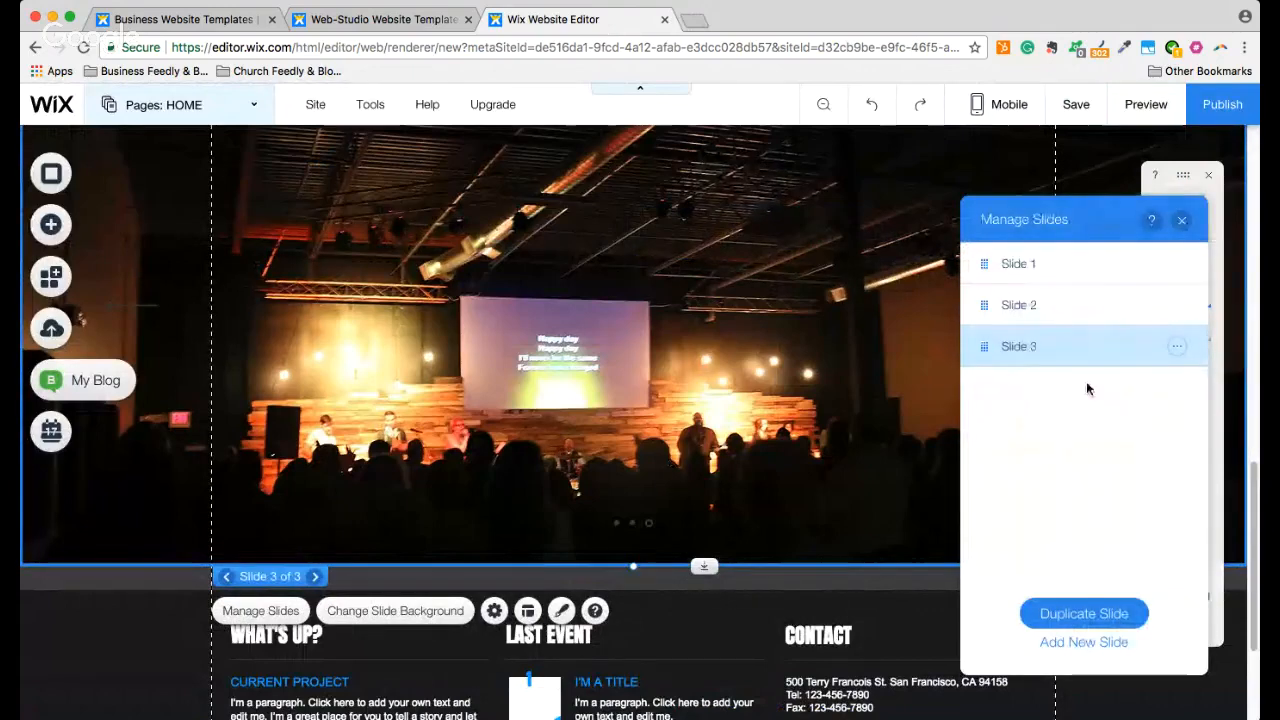
{"action": "left_click", "coordinate": [1180, 222]}
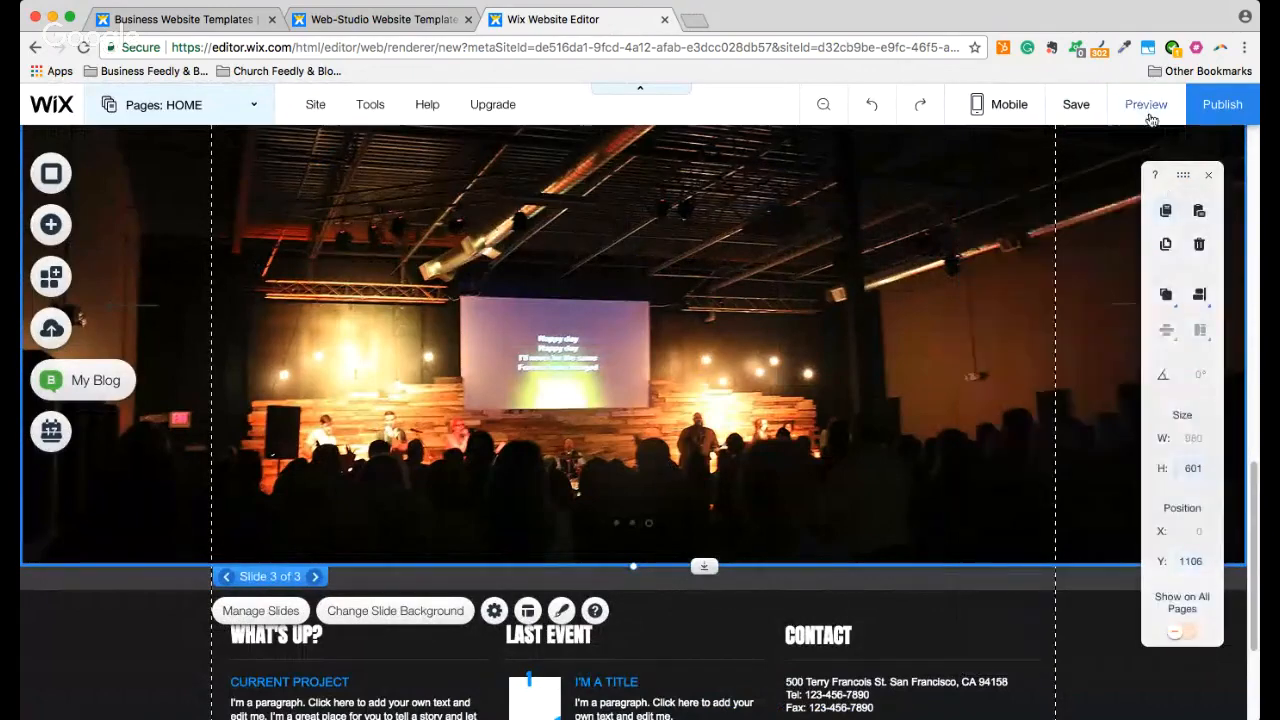
Preview the site and cycle through all the slides of the slideshow to check them
{"action": "left_click", "coordinate": [1145, 106]}
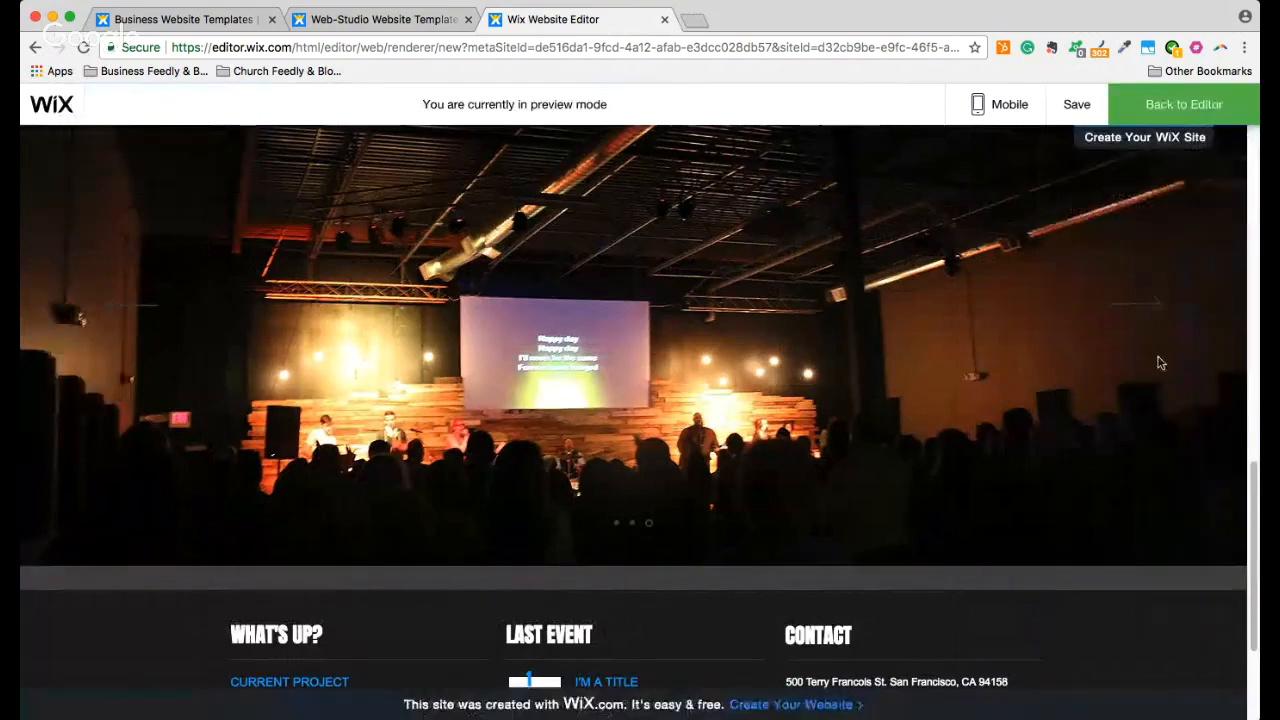
{"action": "left_click", "coordinate": [1145, 316]}
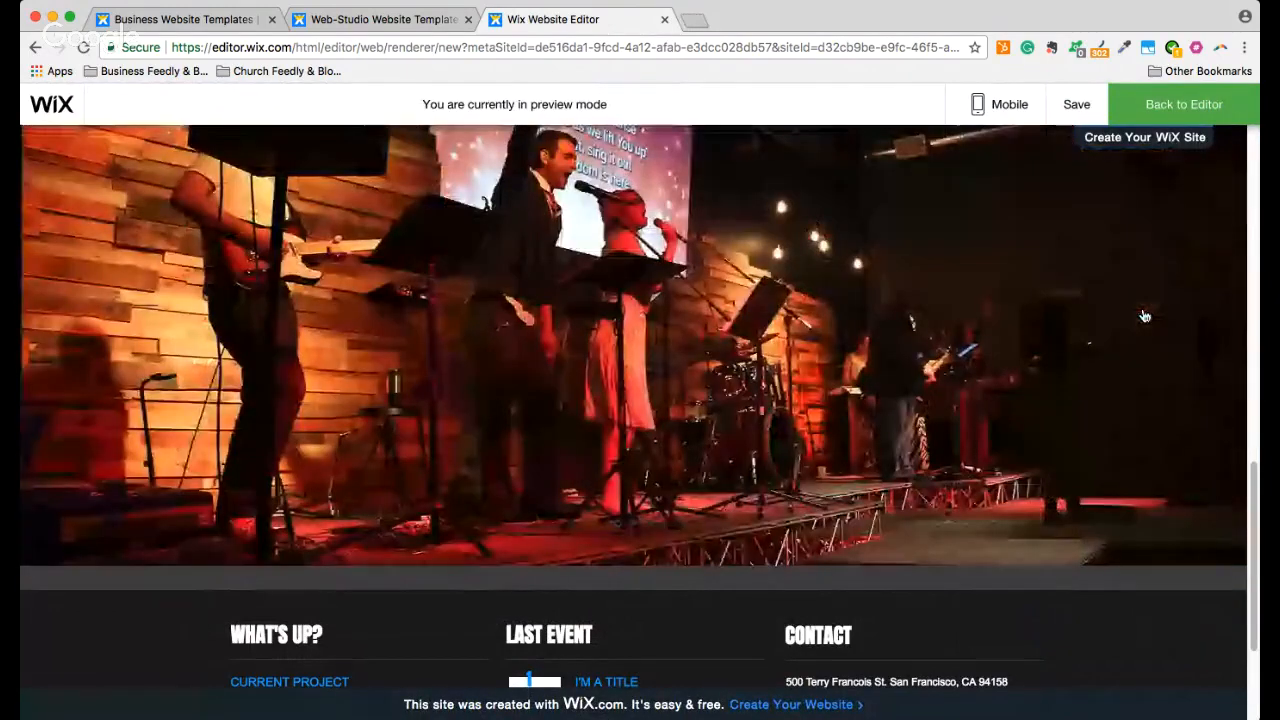
{"action": "left_click", "coordinate": [1145, 316]}
{"action": "left_click", "coordinate": [1145, 316]}
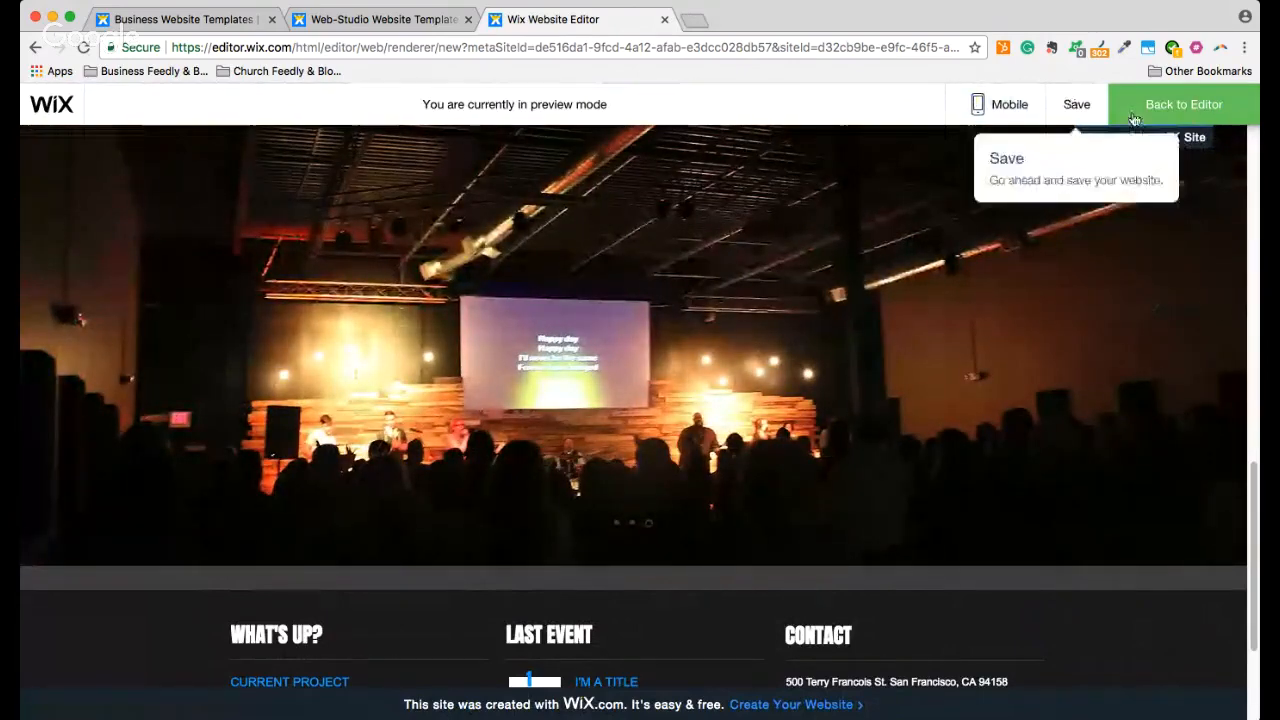
{"action": "left_click", "coordinate": [1166, 110]}
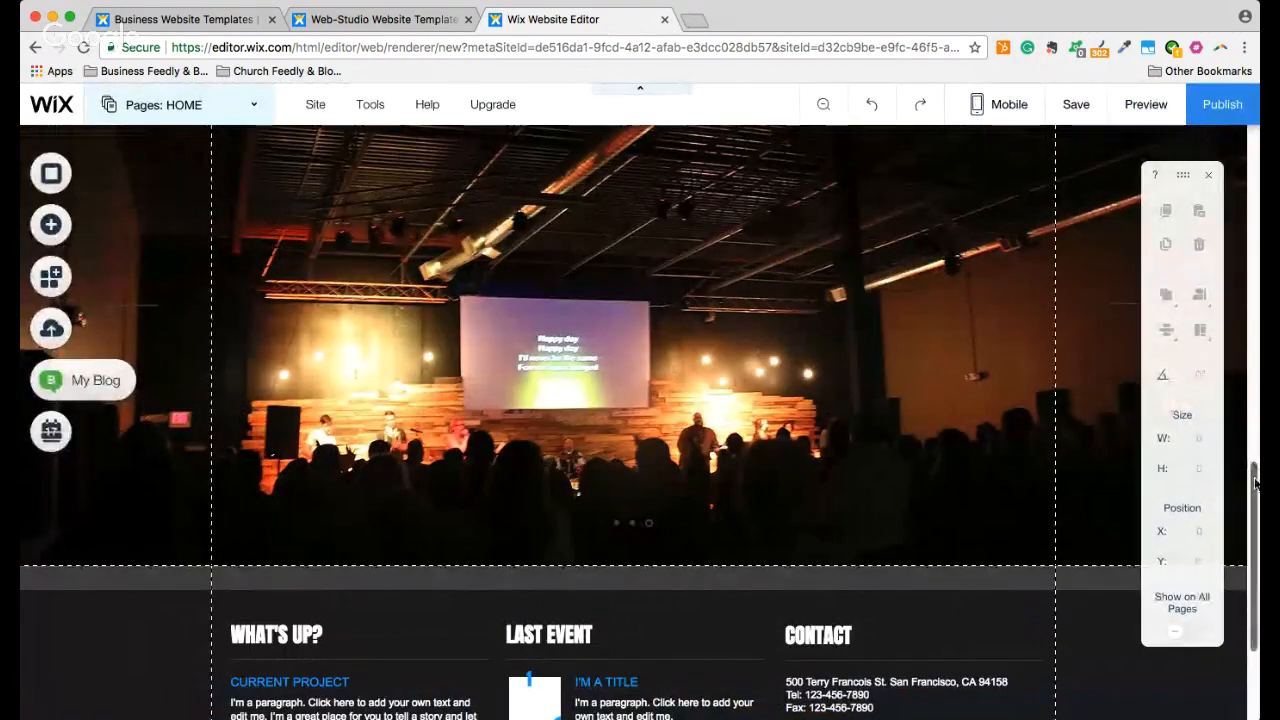
Enlarge the header's Journey Church logo to about 408 by 46 px and align it with the left edge of the content below
{"action": "left_click_drag", "start_coordinate": [1254, 465], "coordinate": [1243, 148]}
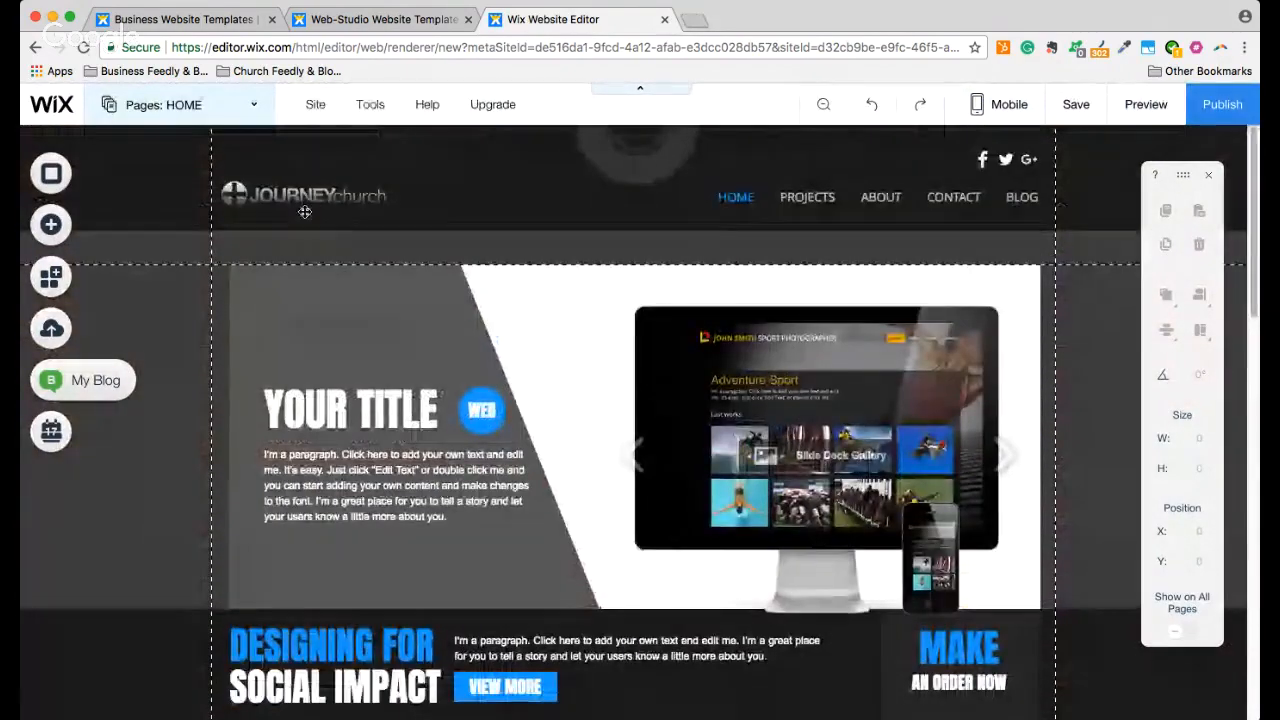
{"action": "left_click", "coordinate": [412, 183]}
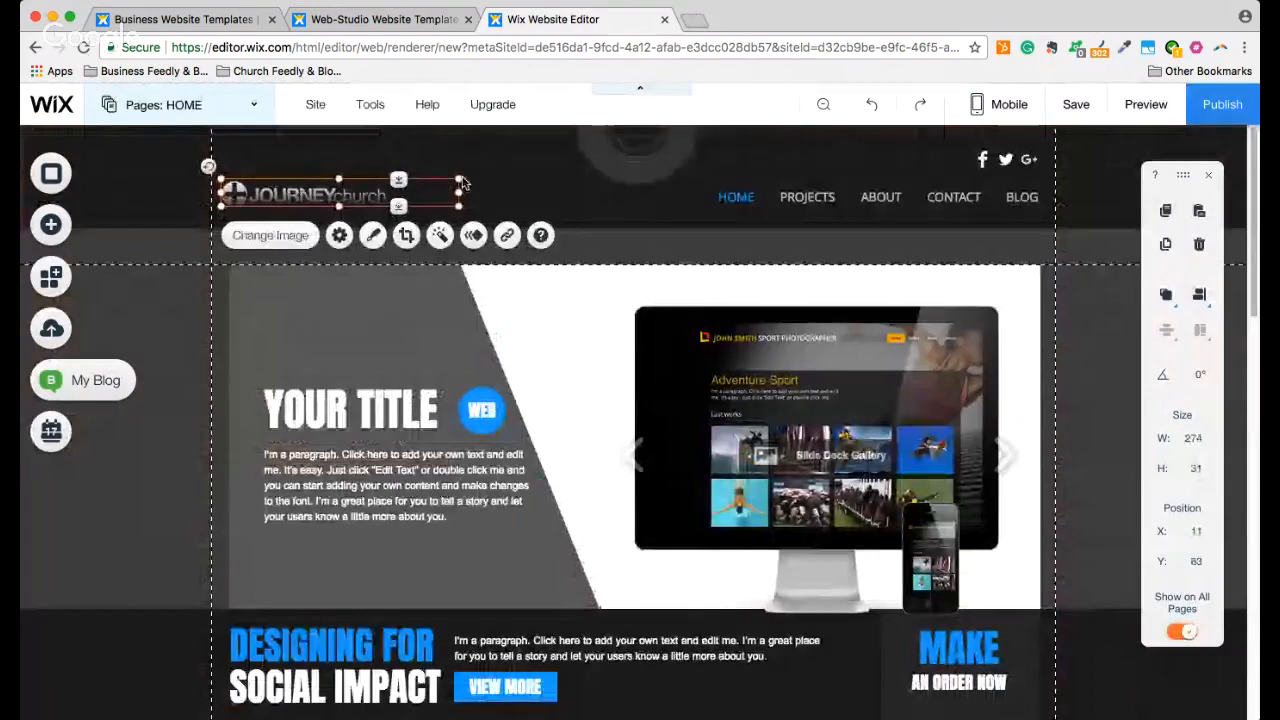
{"action": "left_click_drag", "start_coordinate": [457, 183], "coordinate": [578, 160]}
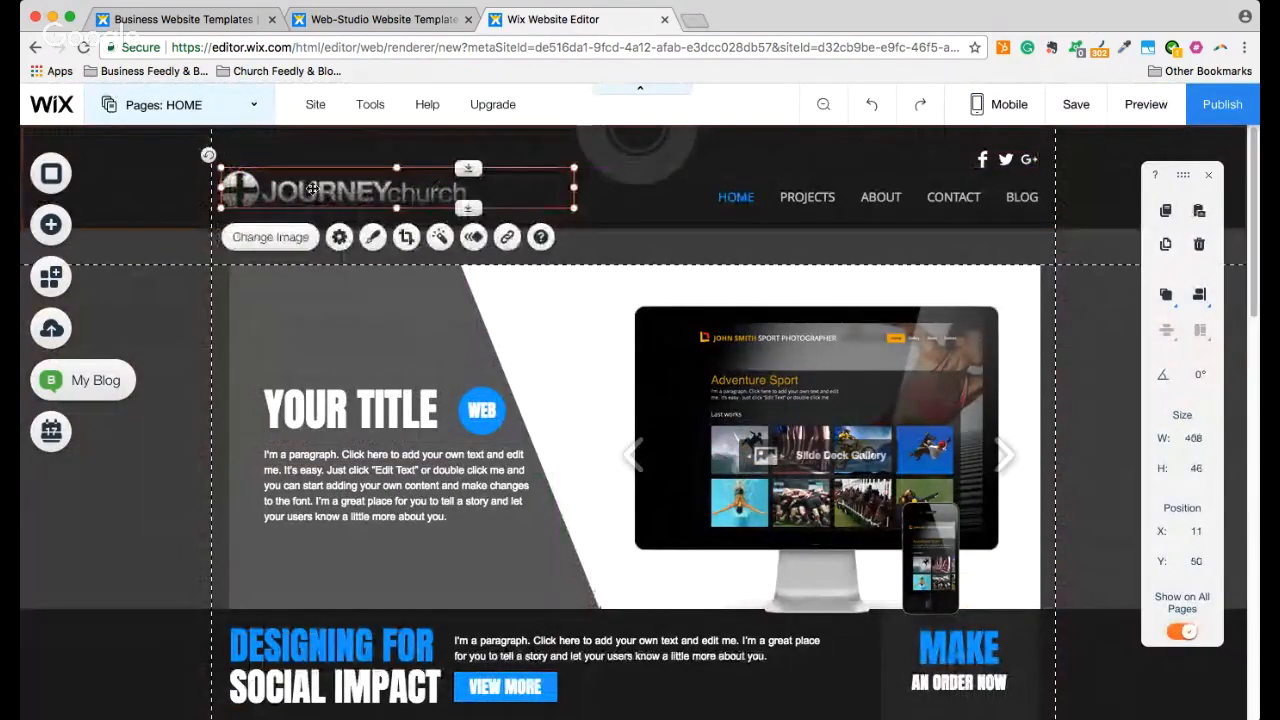
{"action": "left_click_drag", "start_coordinate": [318, 190], "coordinate": [316, 190]}
Delete the placeholder paragraph under the YOUR TITLE heading in the banner
{"action": "left_click", "coordinate": [349, 352]}
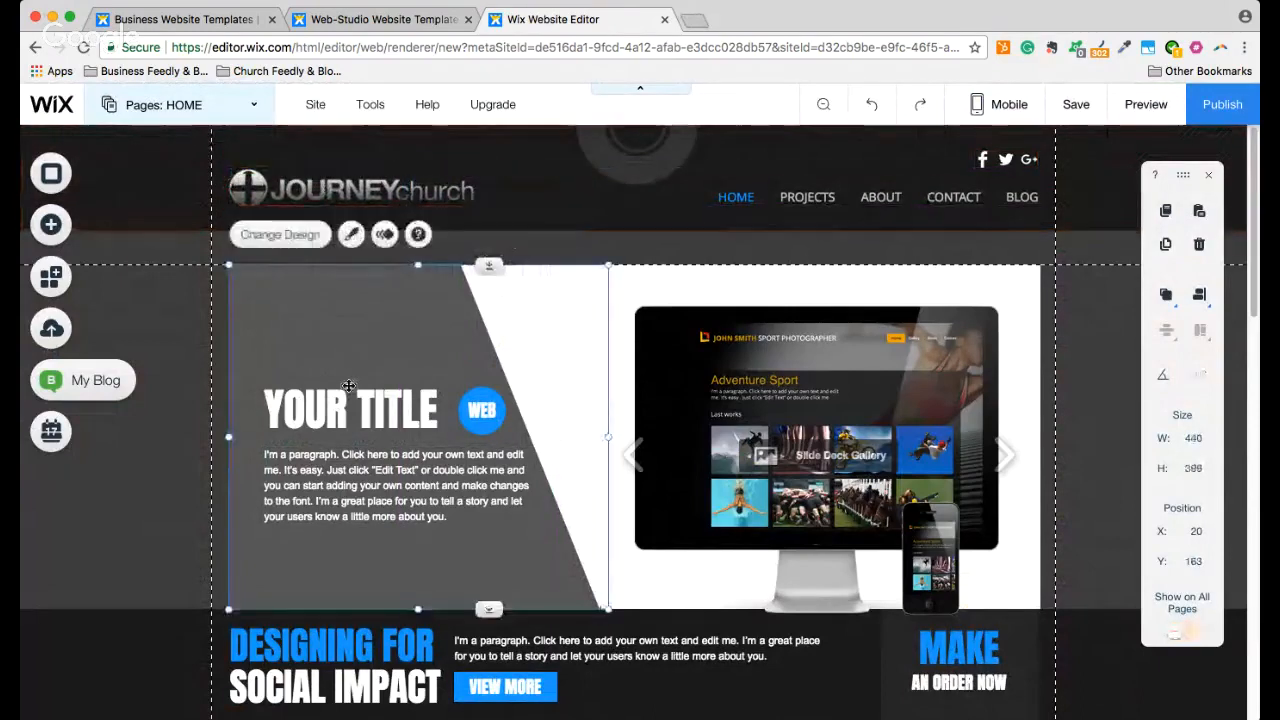
{"action": "left_click", "coordinate": [341, 493]}
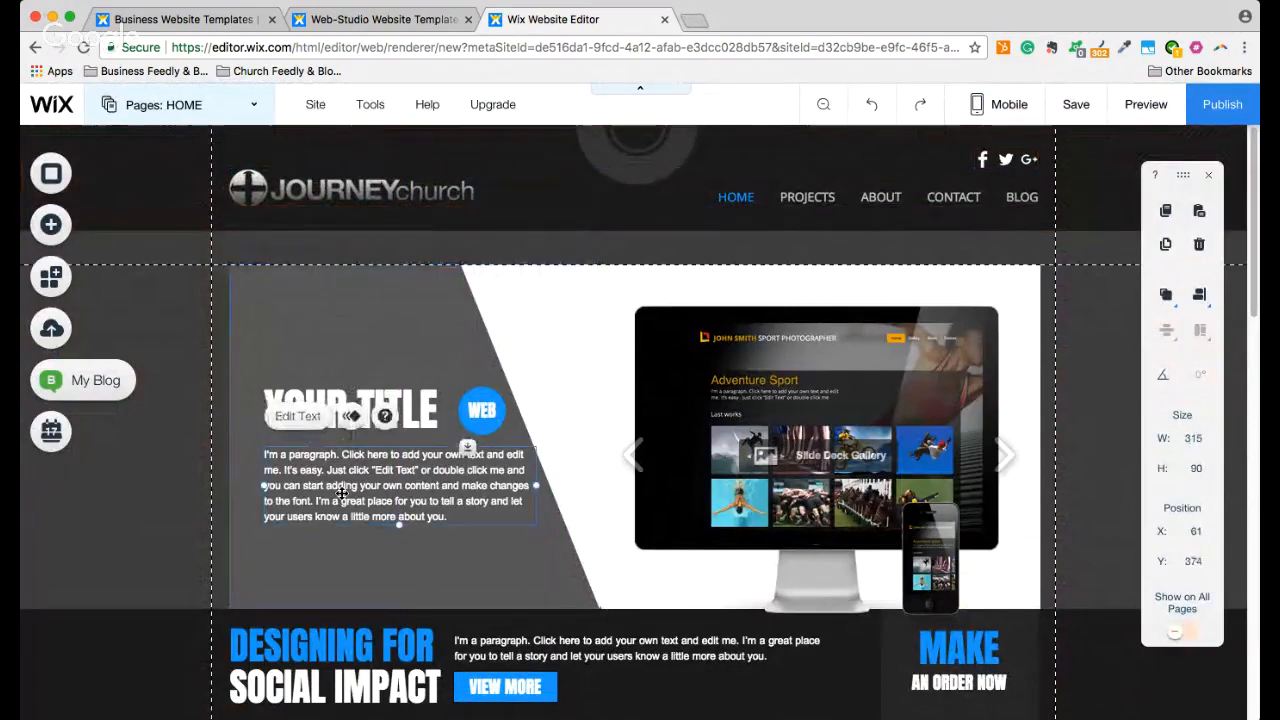
{"action": "key", "text": "Delete"}
Send the slanted white shape in the banner to the back so that the WEB badge can be selected
{"action": "left_click", "coordinate": [476, 431]}
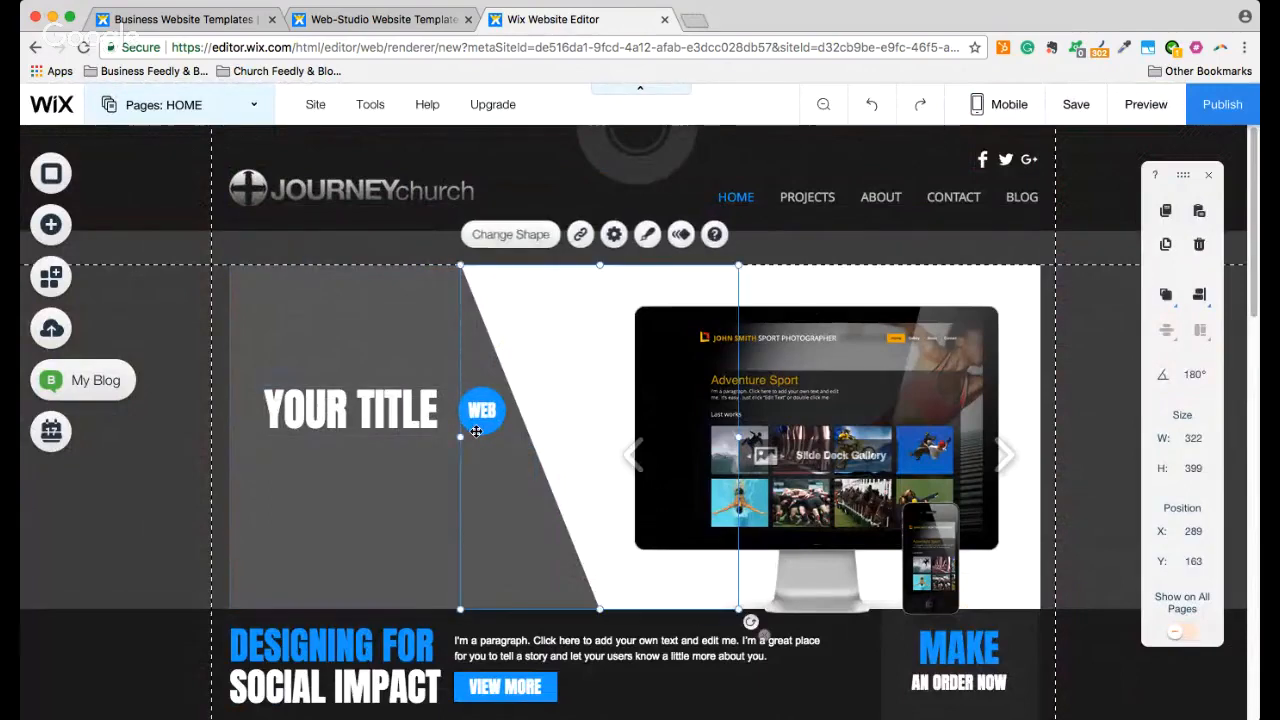
{"action": "left_click", "coordinate": [447, 446]}
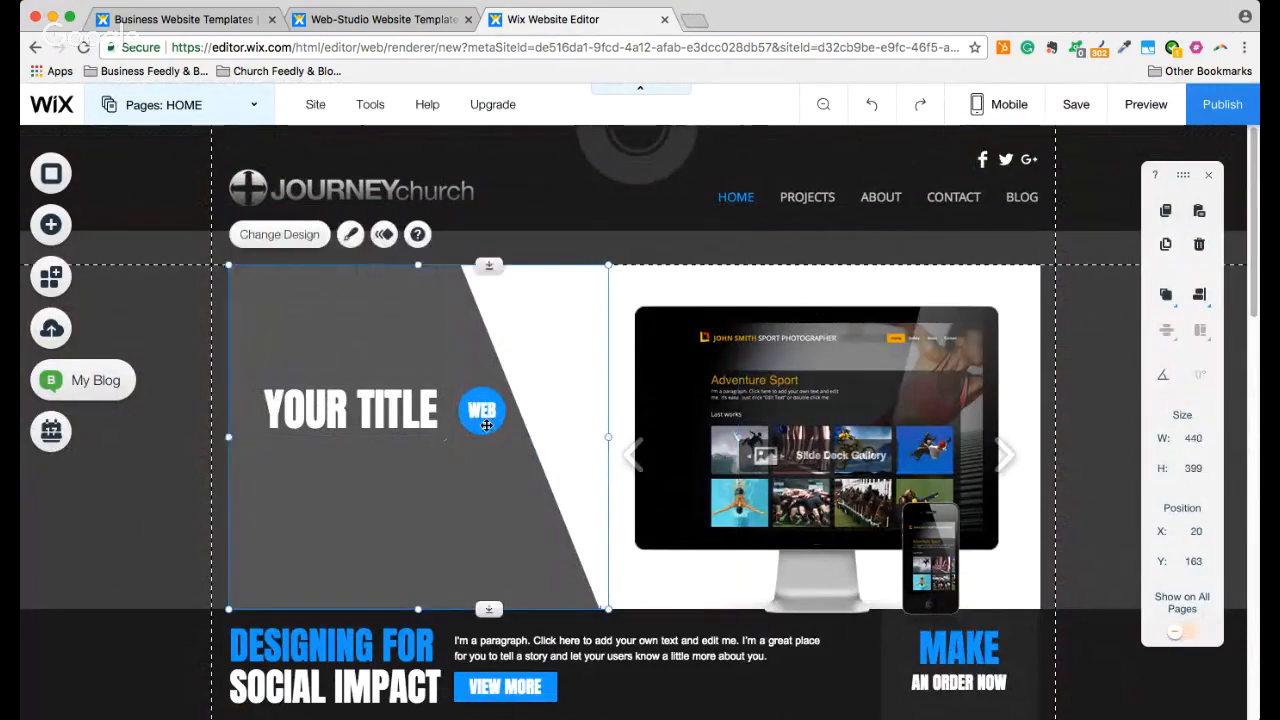
{"action": "left_click", "coordinate": [476, 418]}
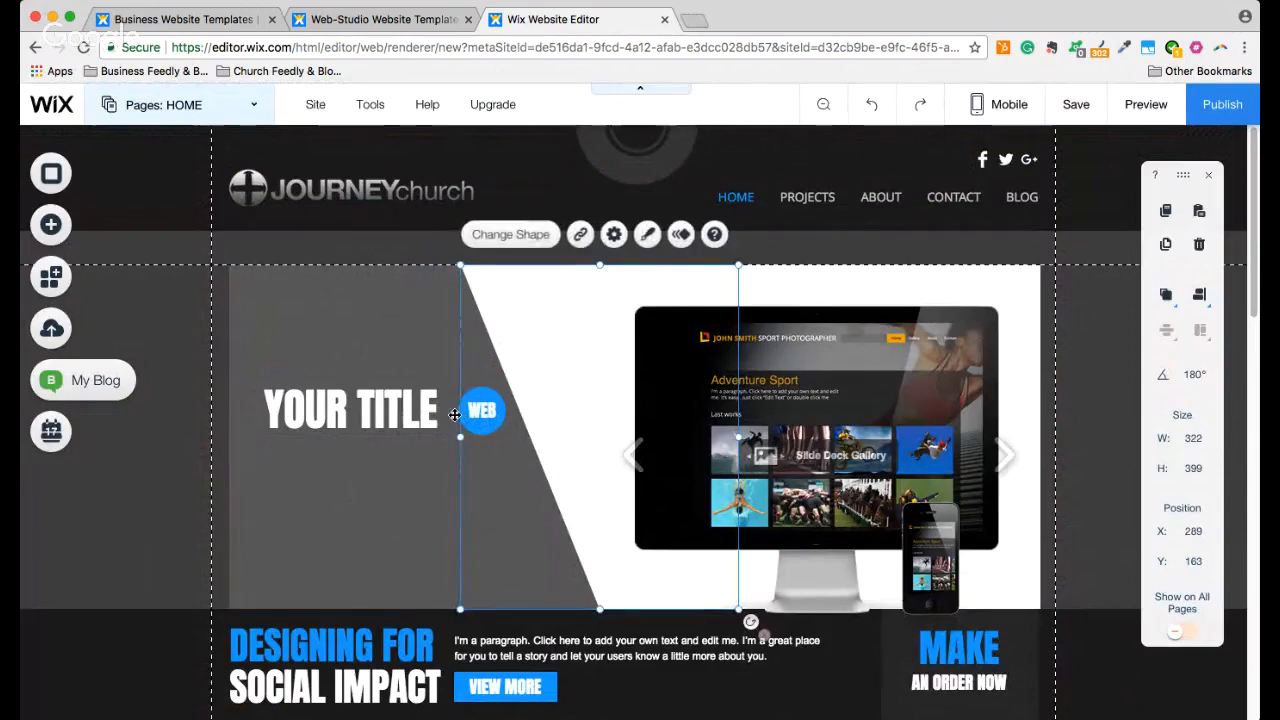
{"action": "left_click", "coordinate": [455, 415]}
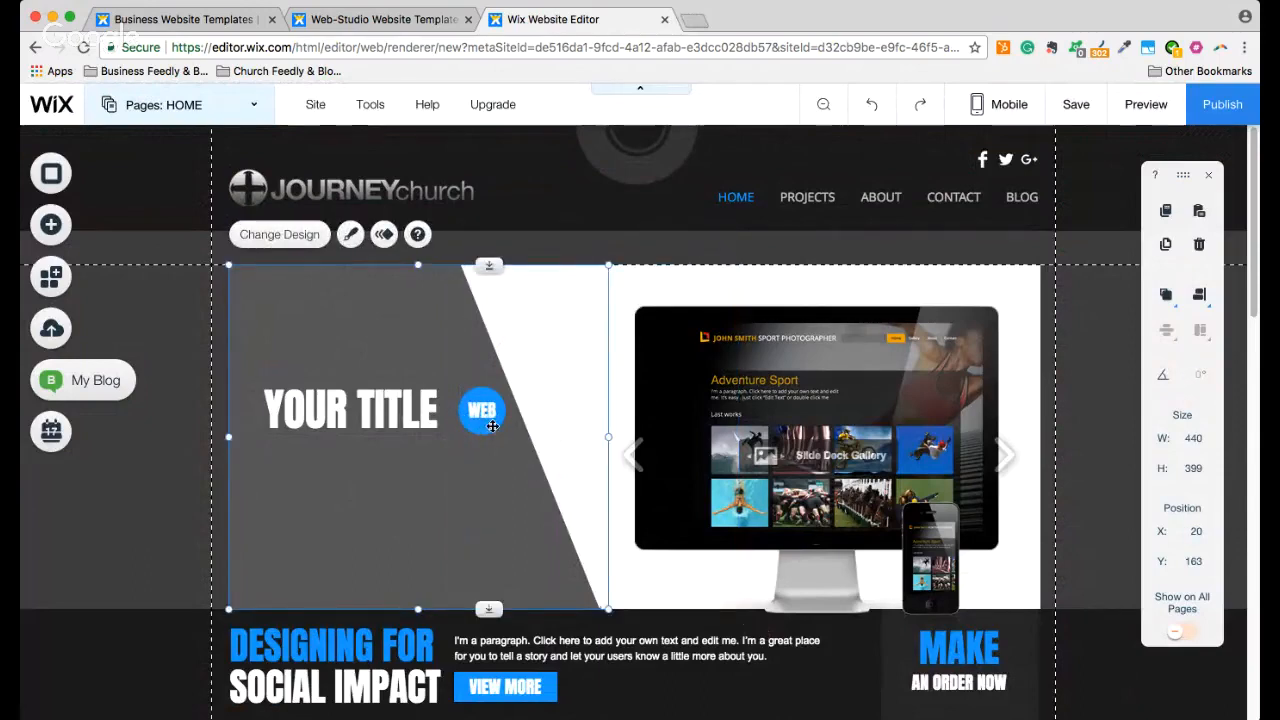
{"action": "left_click", "coordinate": [665, 558]}
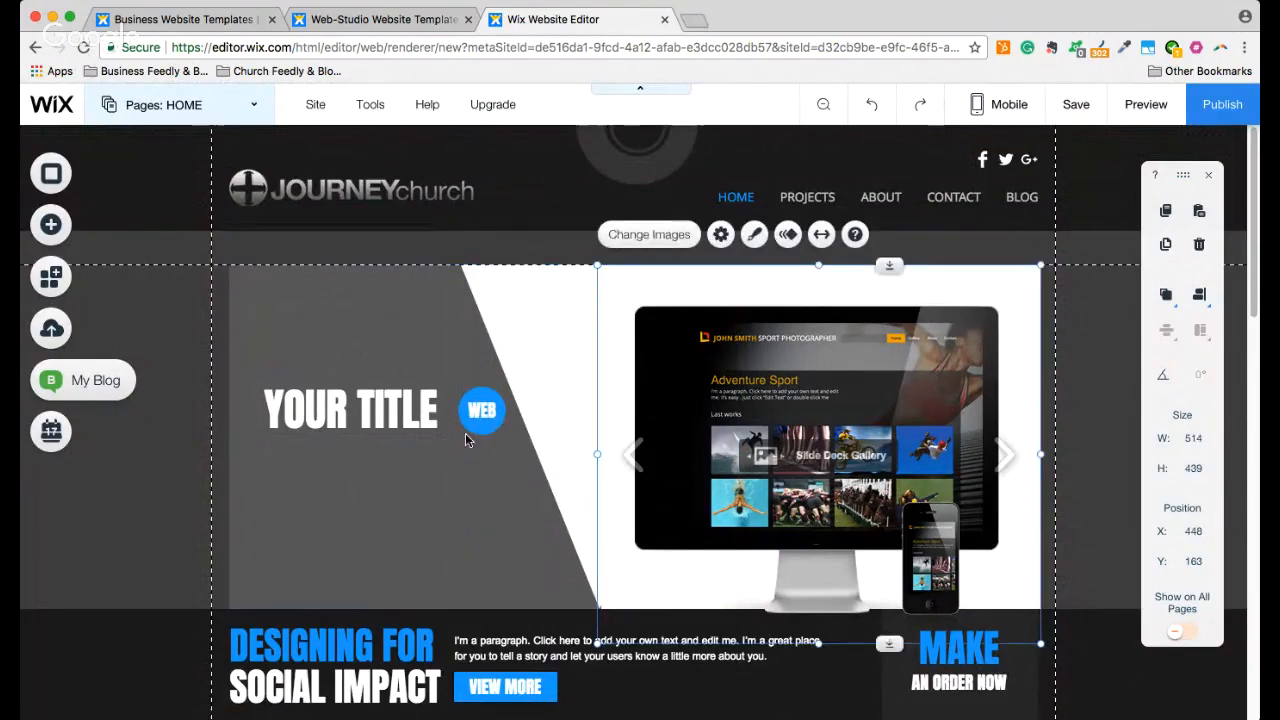
{"action": "left_click", "coordinate": [464, 428]}
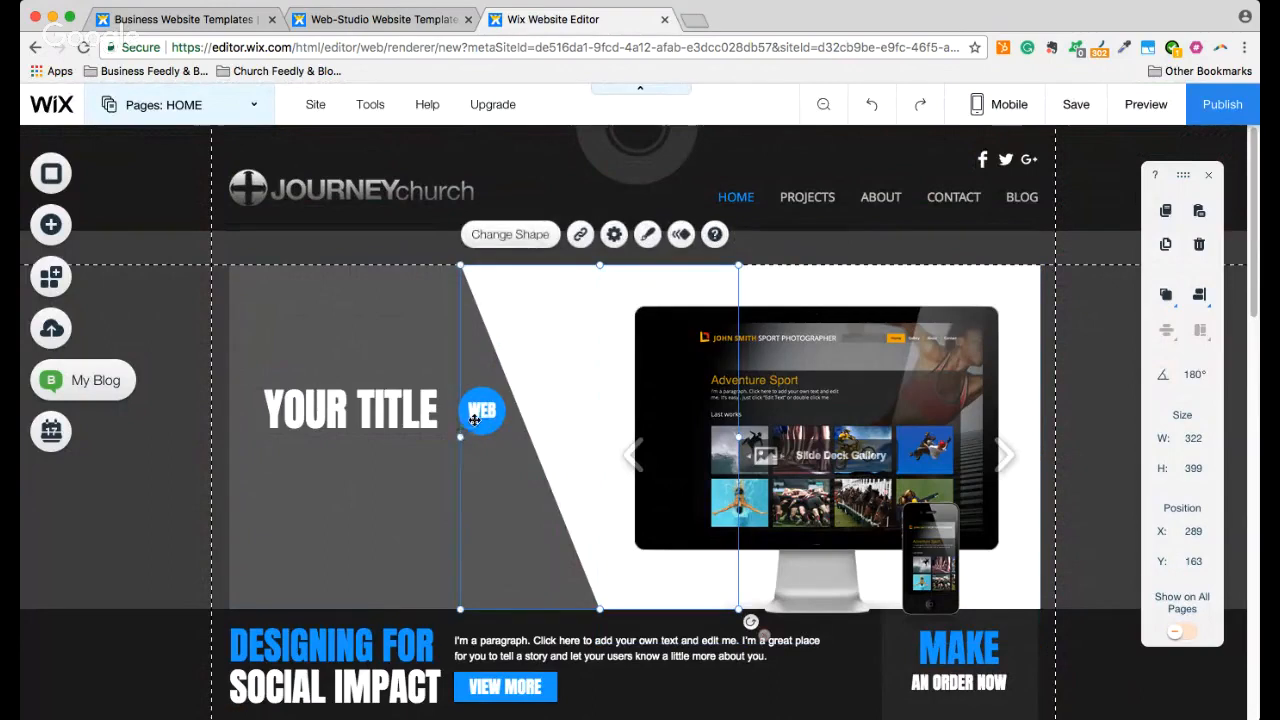
{"action": "right_click", "coordinate": [593, 407]}
{"action": "mouse_move", "coordinate": [640, 449]}
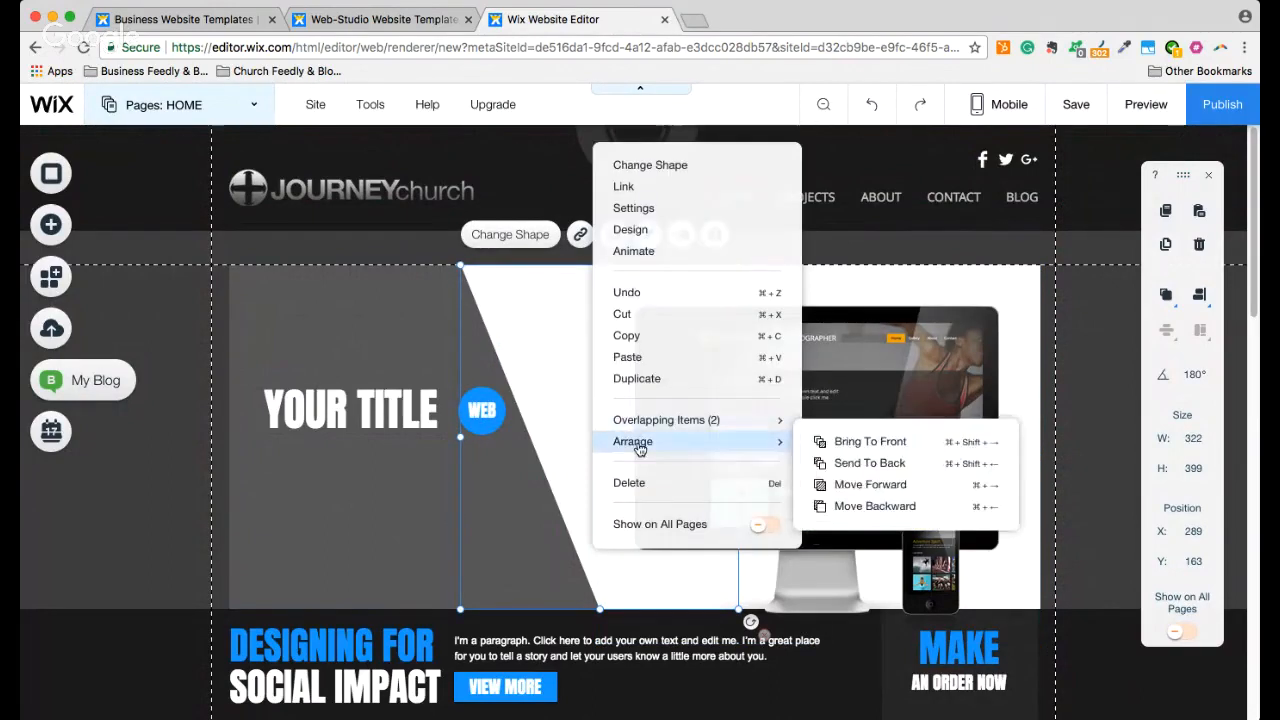
{"action": "left_click", "coordinate": [837, 463]}
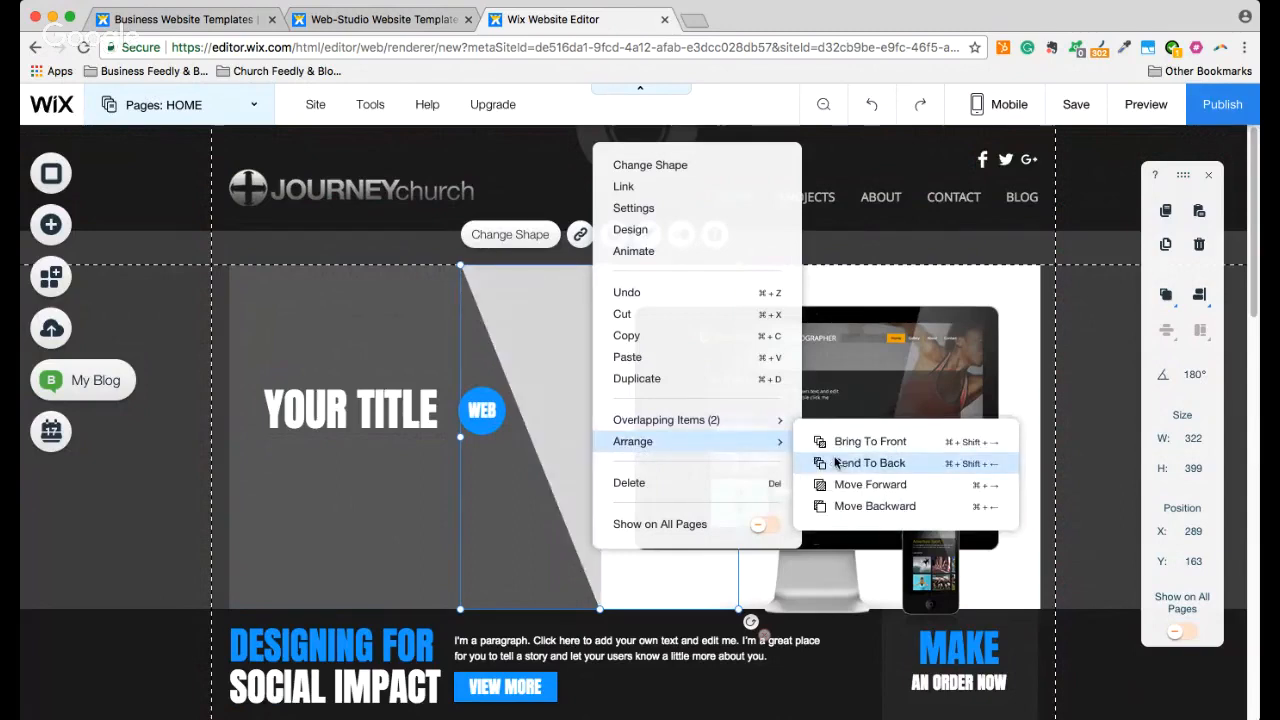
Delete the WEB label and its blue circle beside the YOUR TITLE heading
{"action": "left_click", "coordinate": [481, 414]}
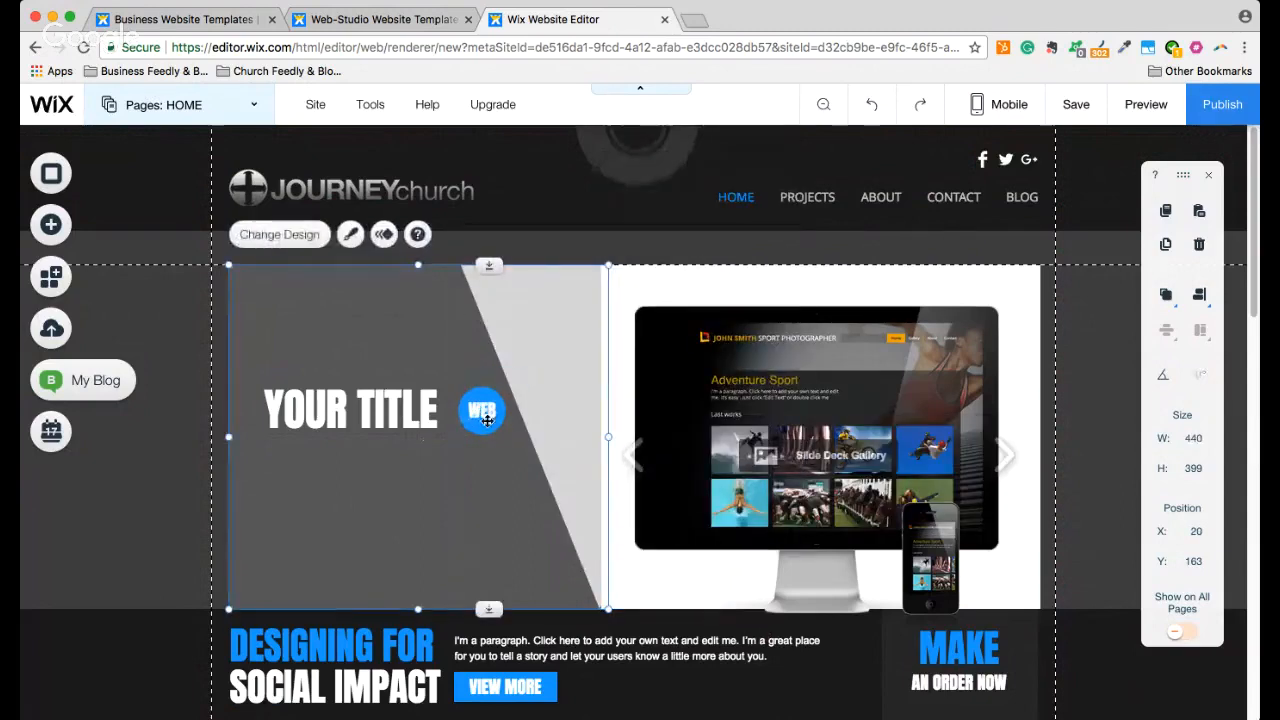
{"action": "left_click", "coordinate": [485, 420]}
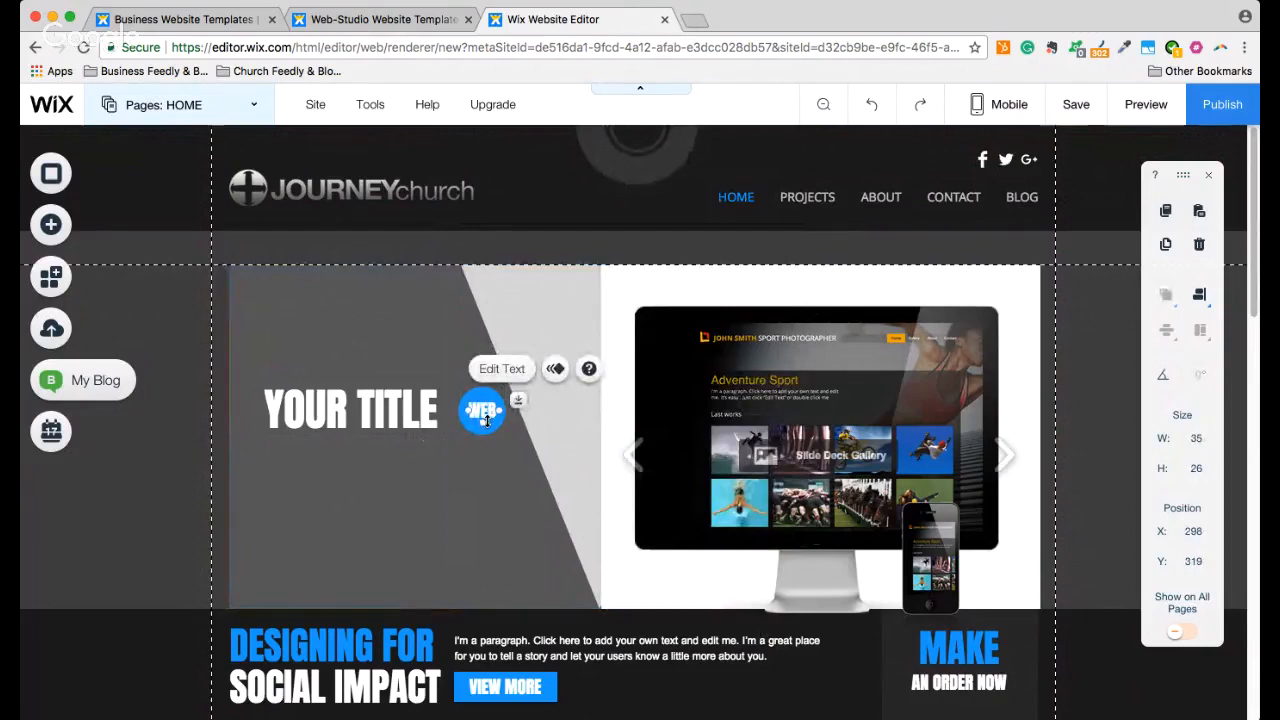
{"action": "left_click", "coordinate": [485, 420]}
{"action": "key", "text": "Delete"}
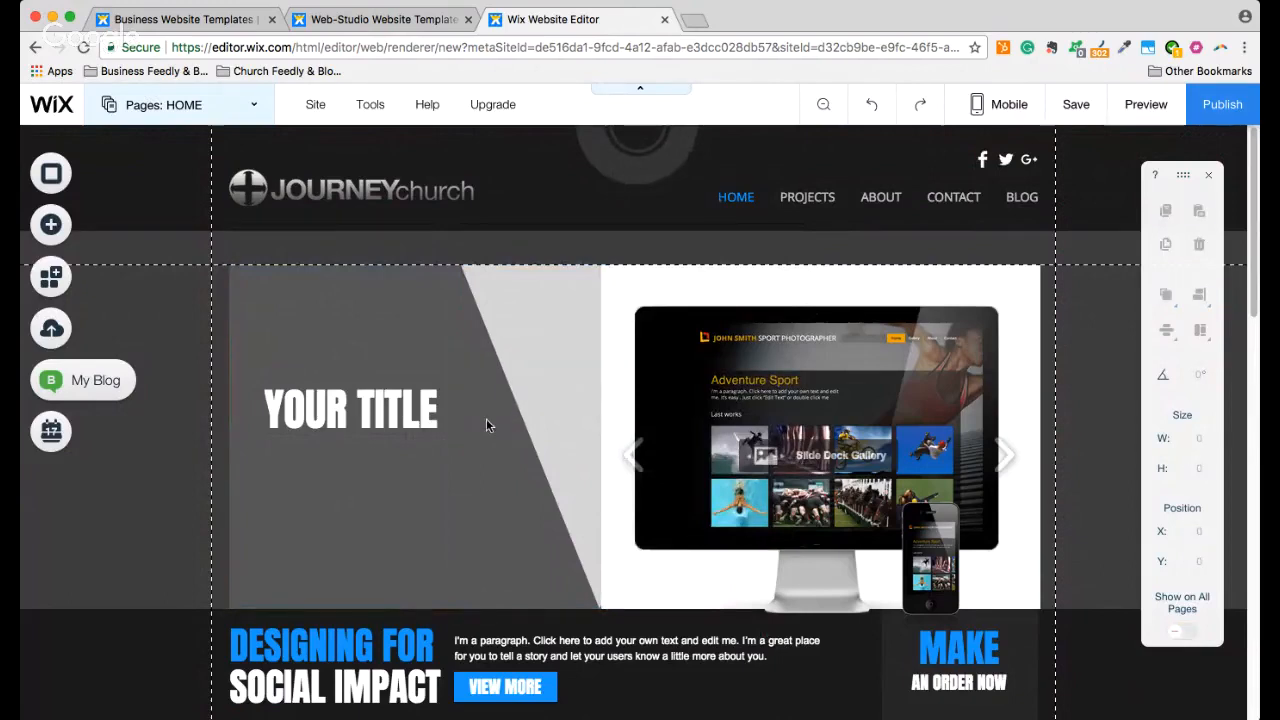
Move the banner's gray container box backward, behind the slanted white shape
{"action": "left_click", "coordinate": [571, 363]}
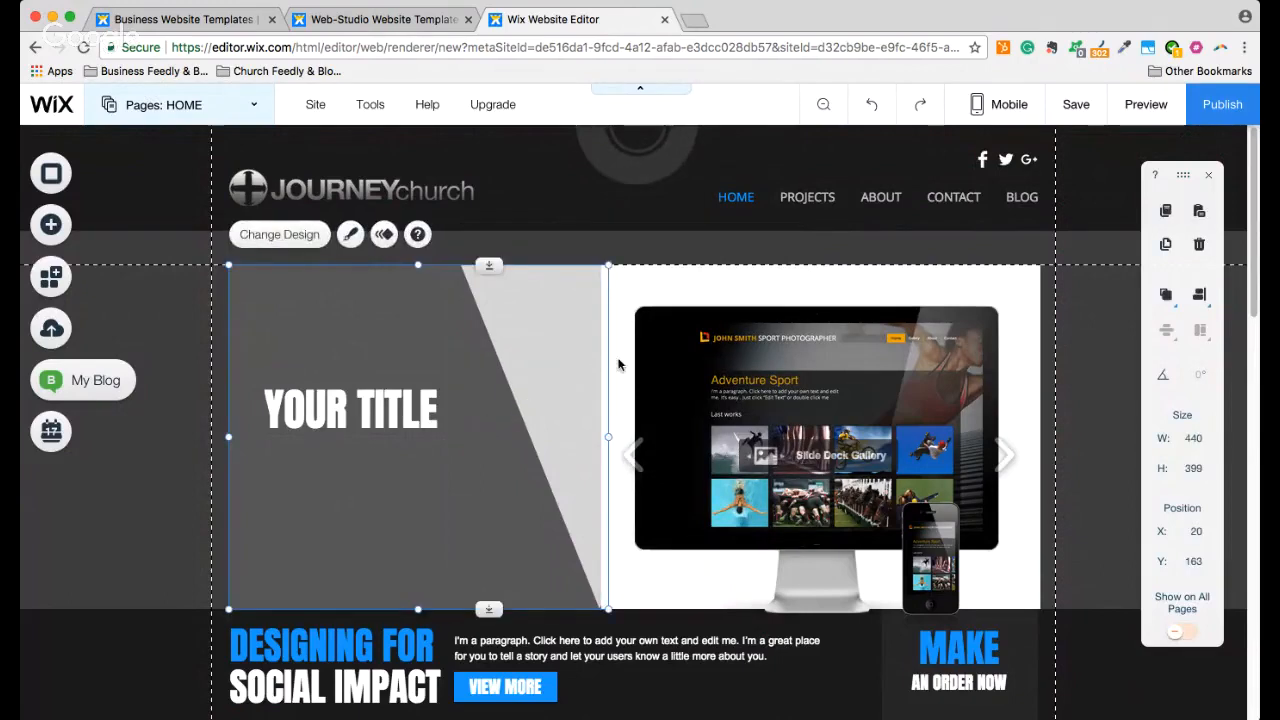
{"action": "left_click", "coordinate": [618, 365]}
{"action": "left_click", "coordinate": [588, 289]}
{"action": "right_click", "coordinate": [466, 473]}
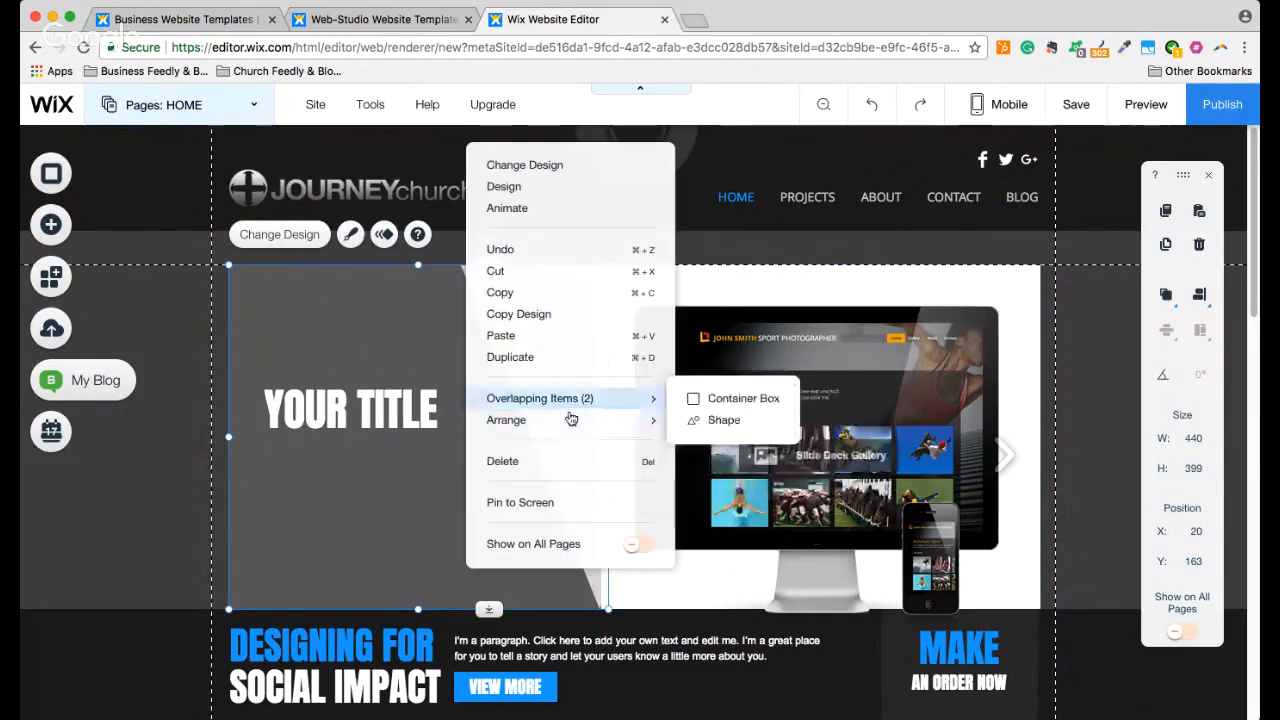
{"action": "mouse_move", "coordinate": [640, 420]}
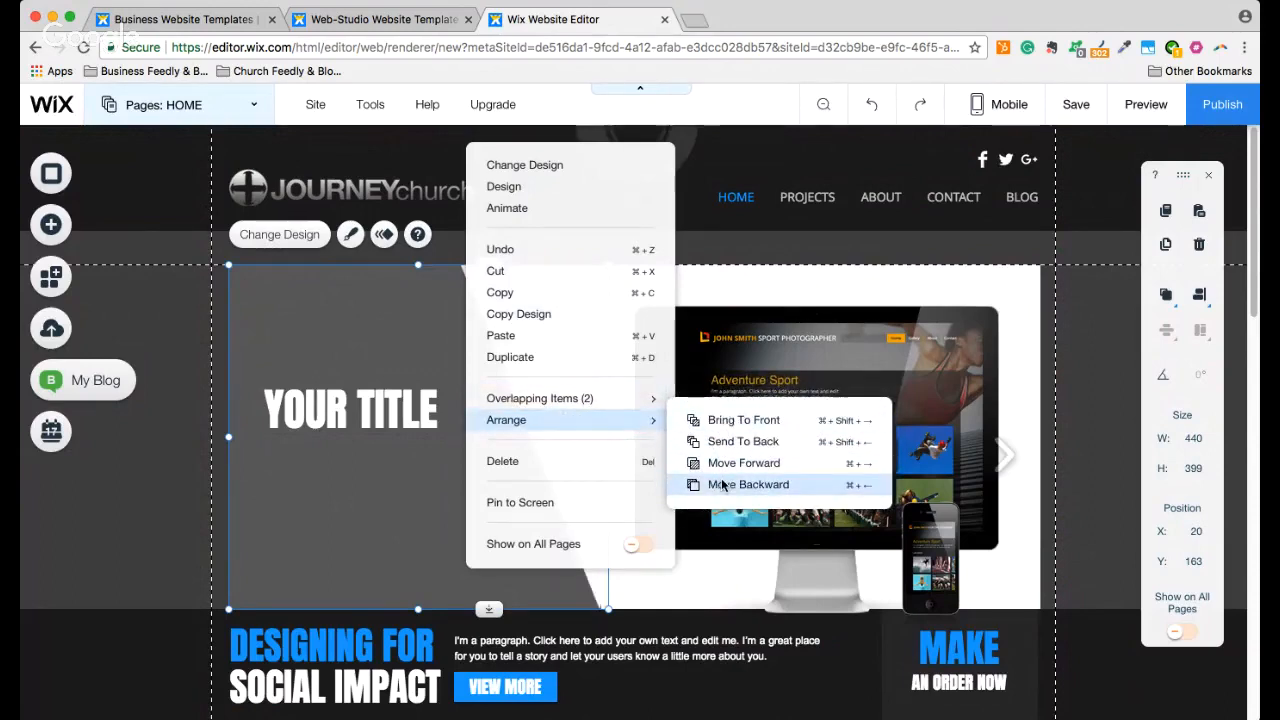
{"action": "left_click", "coordinate": [722, 485]}
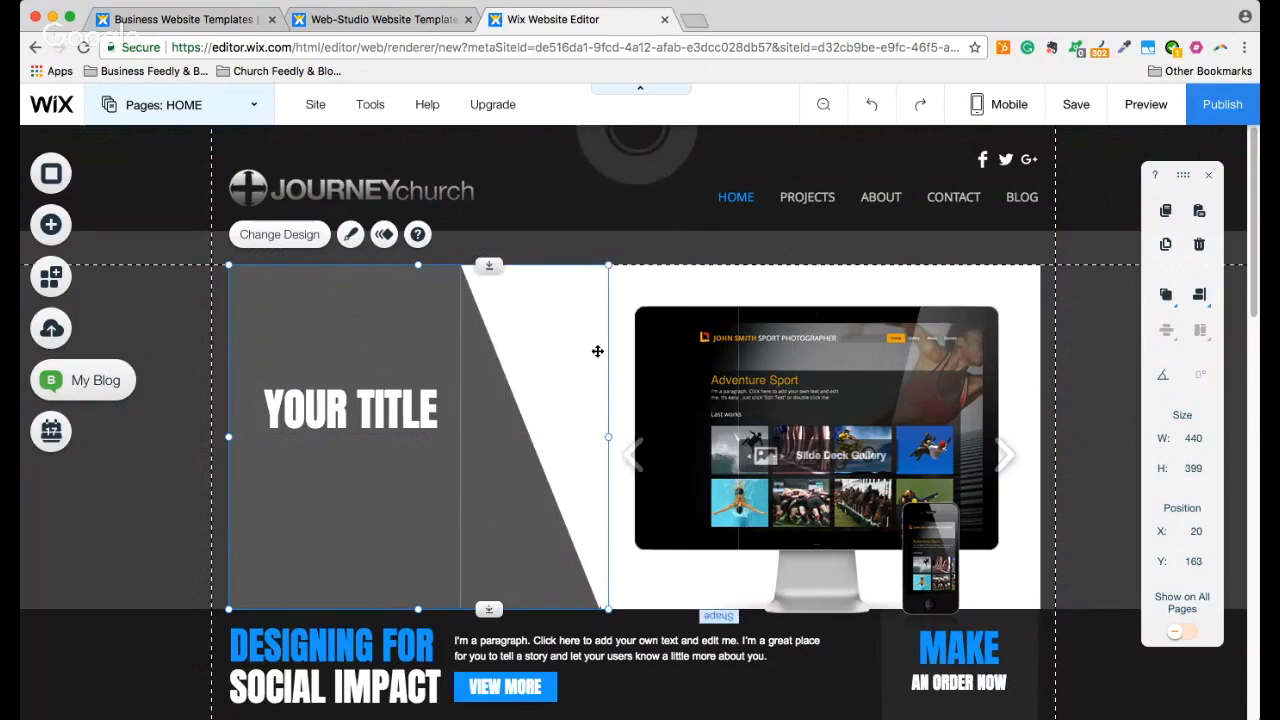
{"action": "left_click", "coordinate": [597, 351]}
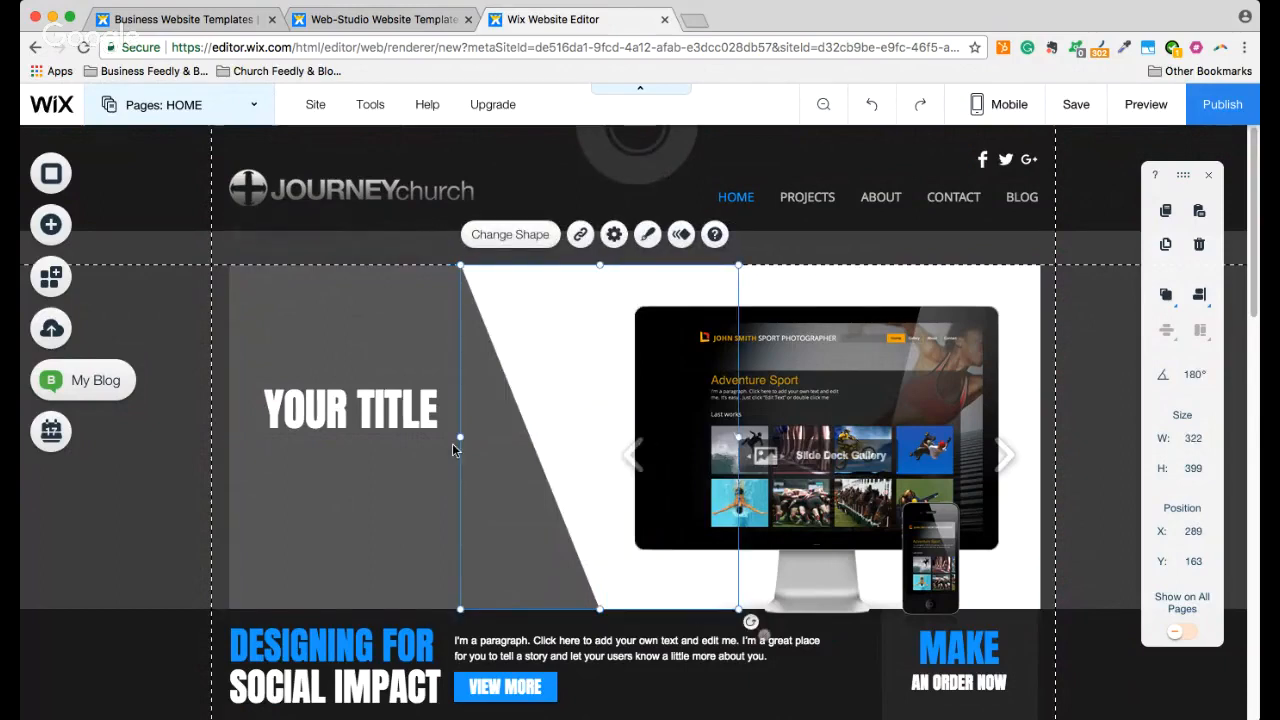
Replace the YOUR TITLE heading in the banner with two lines: REACH THE LOST and EQUIP THE FOUND
{"action": "left_click", "coordinate": [354, 405]}
{"action": "double_click", "coordinate": [354, 404]}
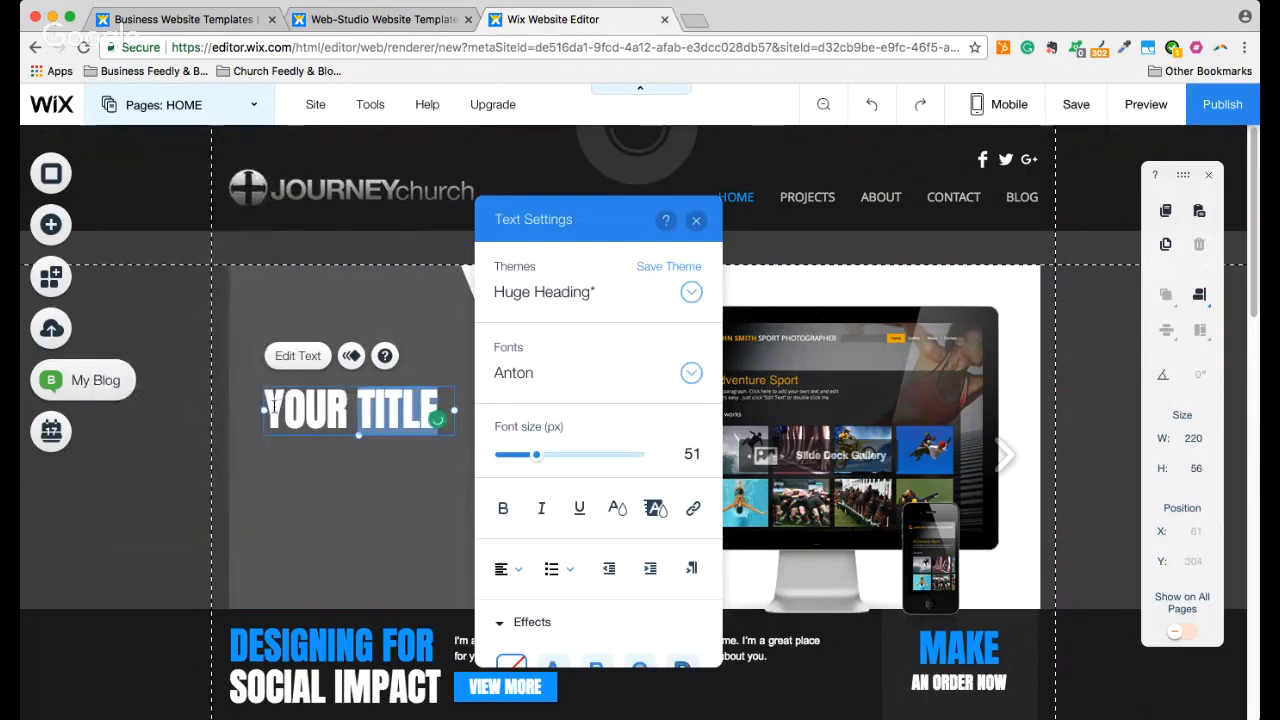
{"action": "left_click_drag", "start_coordinate": [274, 406], "coordinate": [442, 399]}
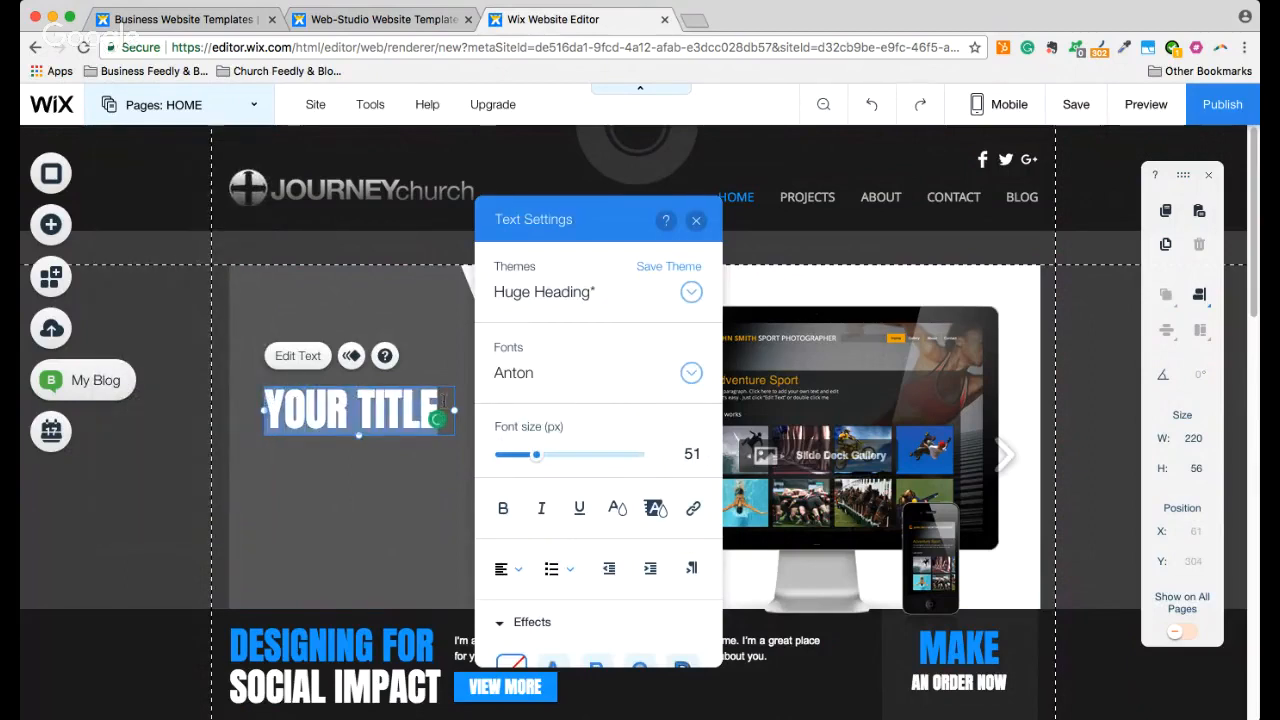
{"action": "type", "text": "rea"}
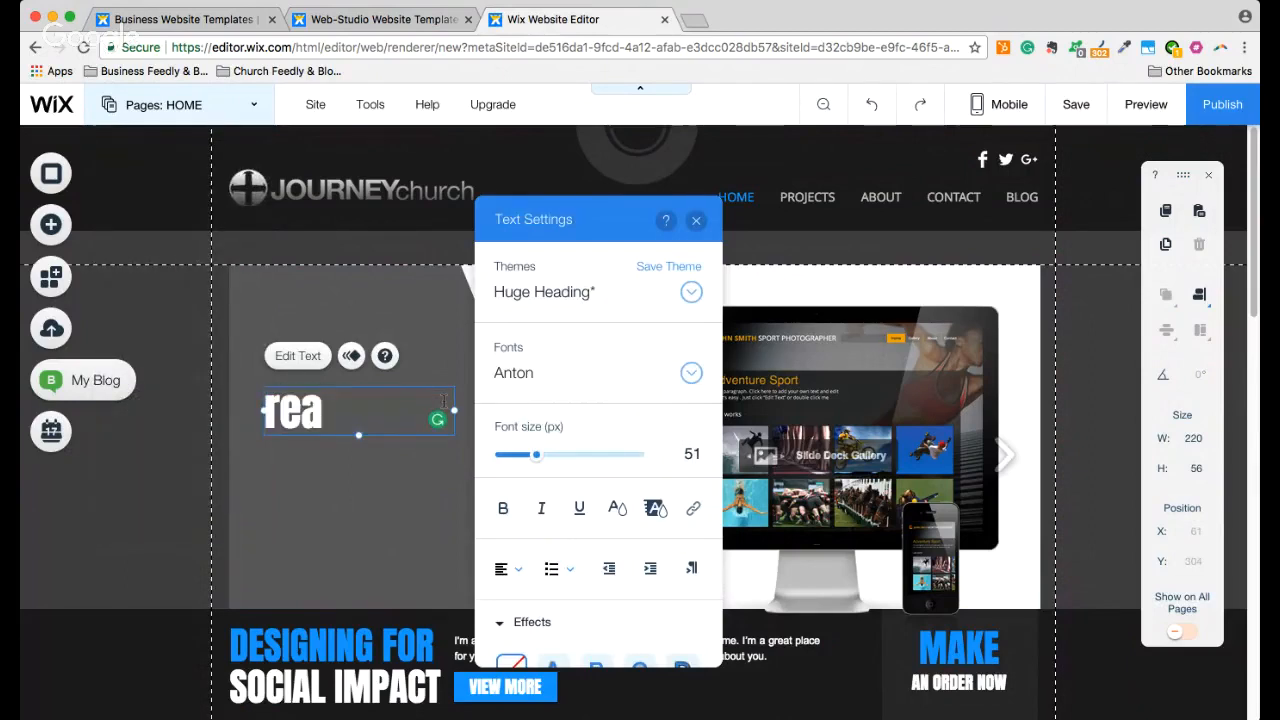
{"action": "key", "text": "BackSpace"}
{"action": "key", "text": "BackSpace"}
{"action": "key", "text": "BackSpace"}
{"action": "type", "text": "REAH"}
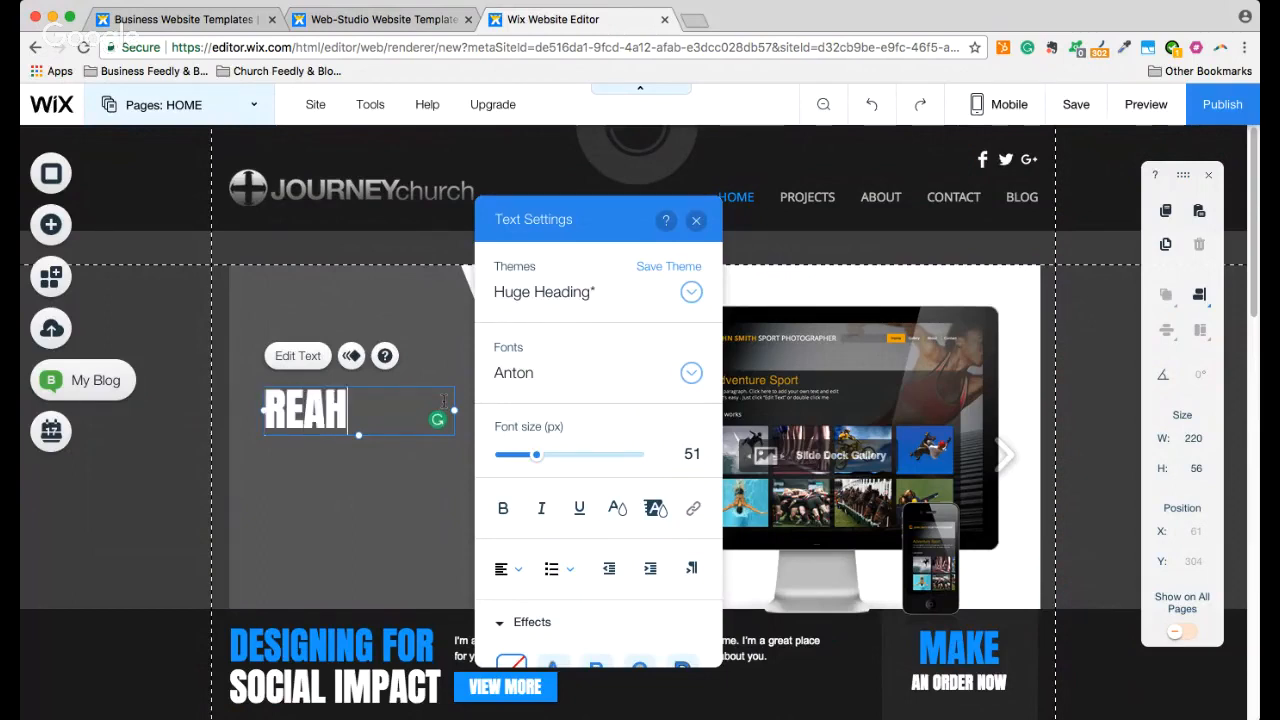
{"action": "key", "text": "BackSpace"}
{"action": "type", "text": "CH THE LOST"}
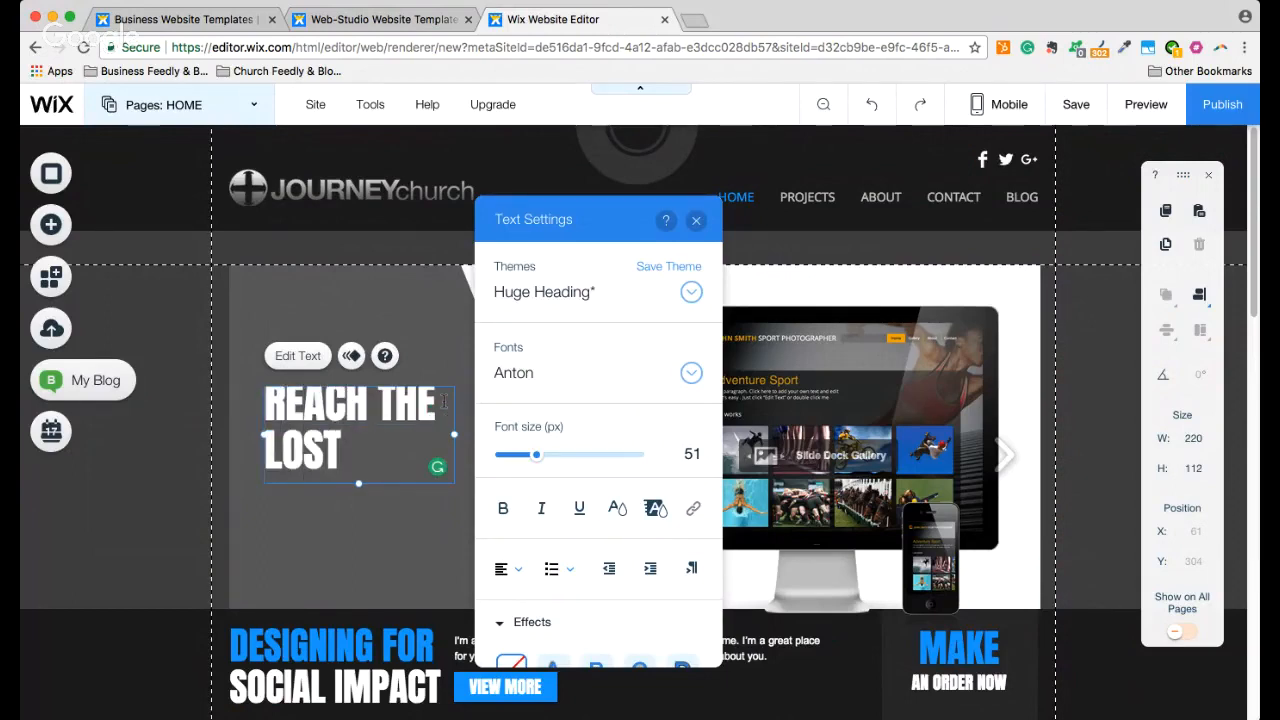
{"action": "key", "text": "Return"}
{"action": "type", "text": "EQUI"}
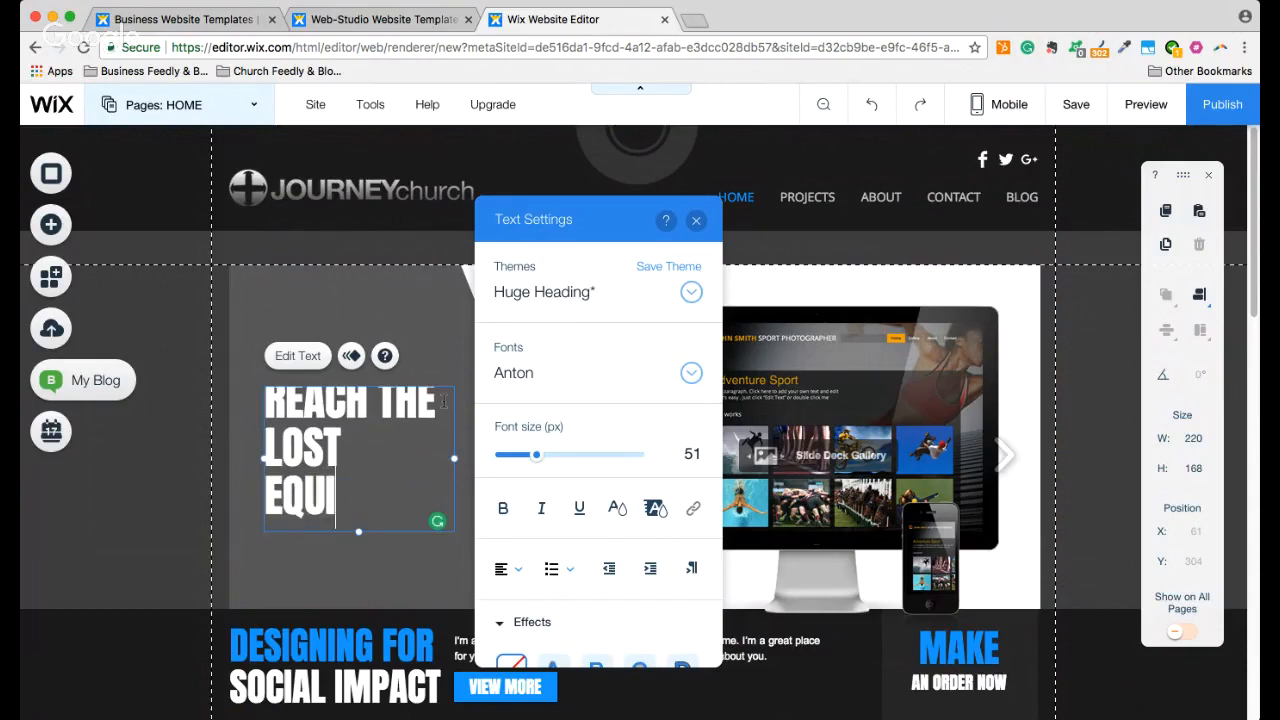
{"action": "type", "text": "P THE FOUND"}
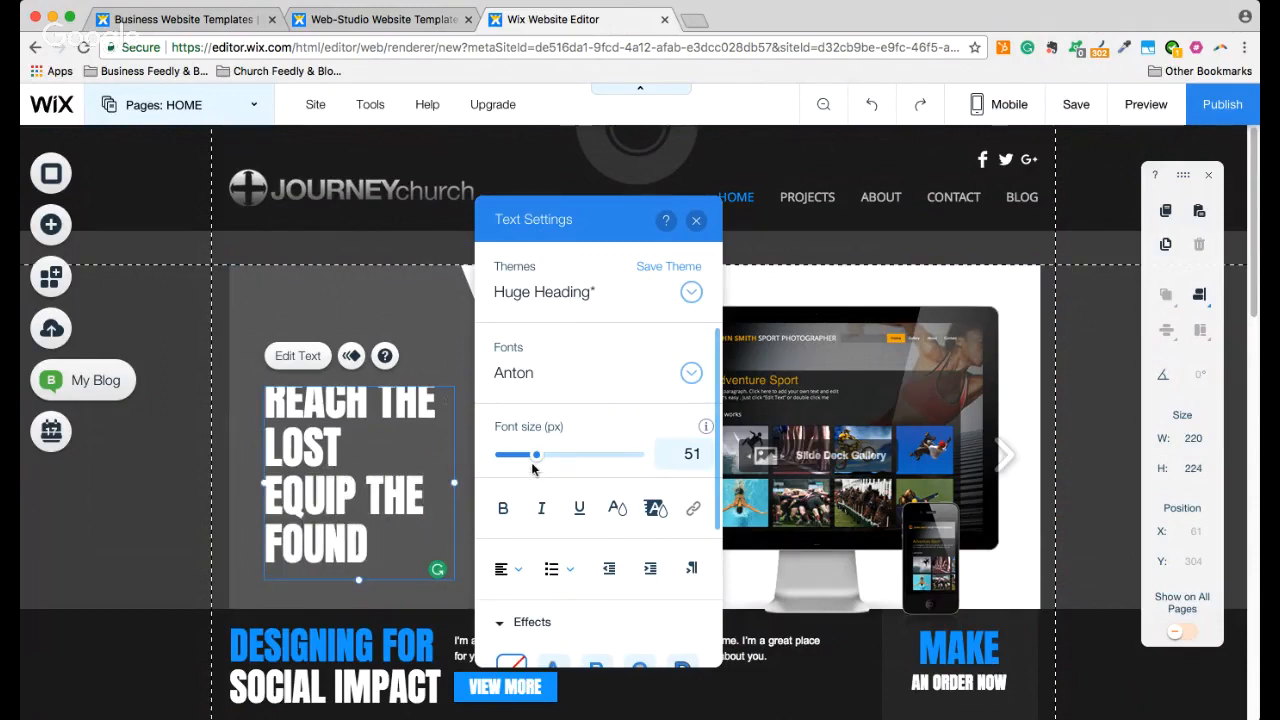
Reduce the font size of the whole banner heading to 40 px and close the text settings
{"action": "left_click_drag", "start_coordinate": [536, 458], "coordinate": [534, 460]}
{"action": "left_click_drag", "start_coordinate": [375, 560], "coordinate": [265, 392]}
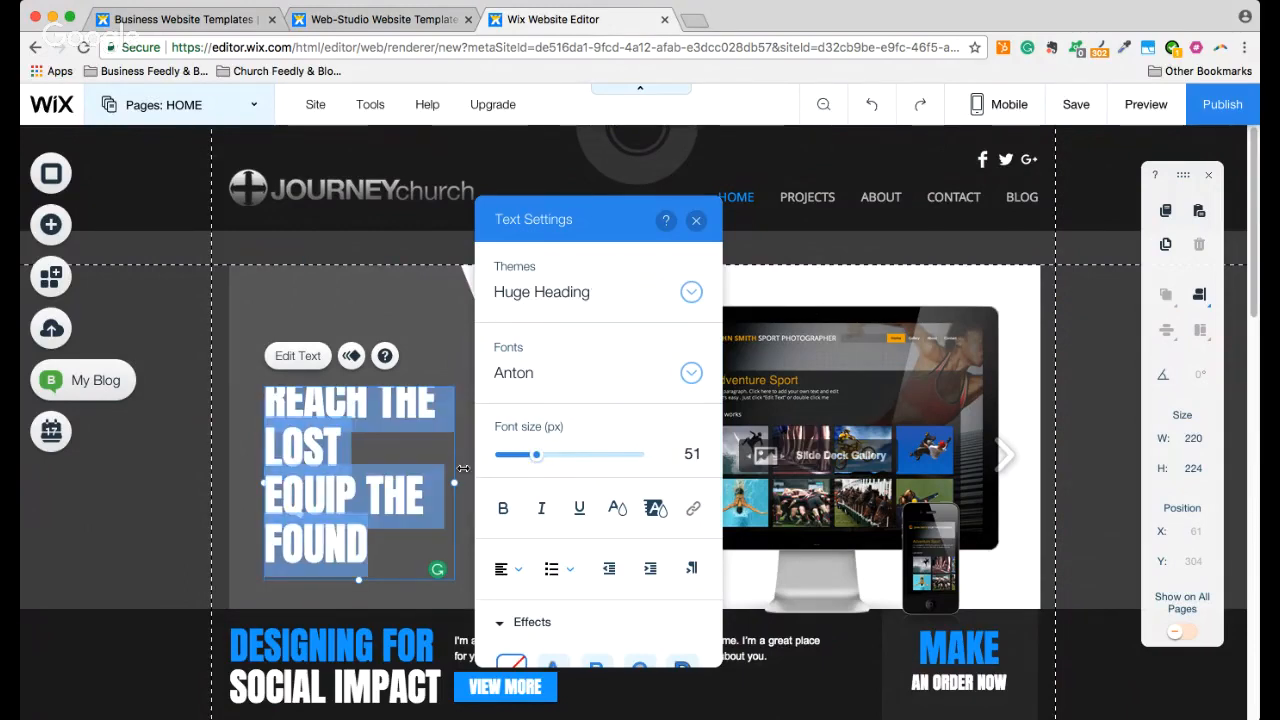
{"action": "left_click_drag", "start_coordinate": [536, 458], "coordinate": [530, 458]}
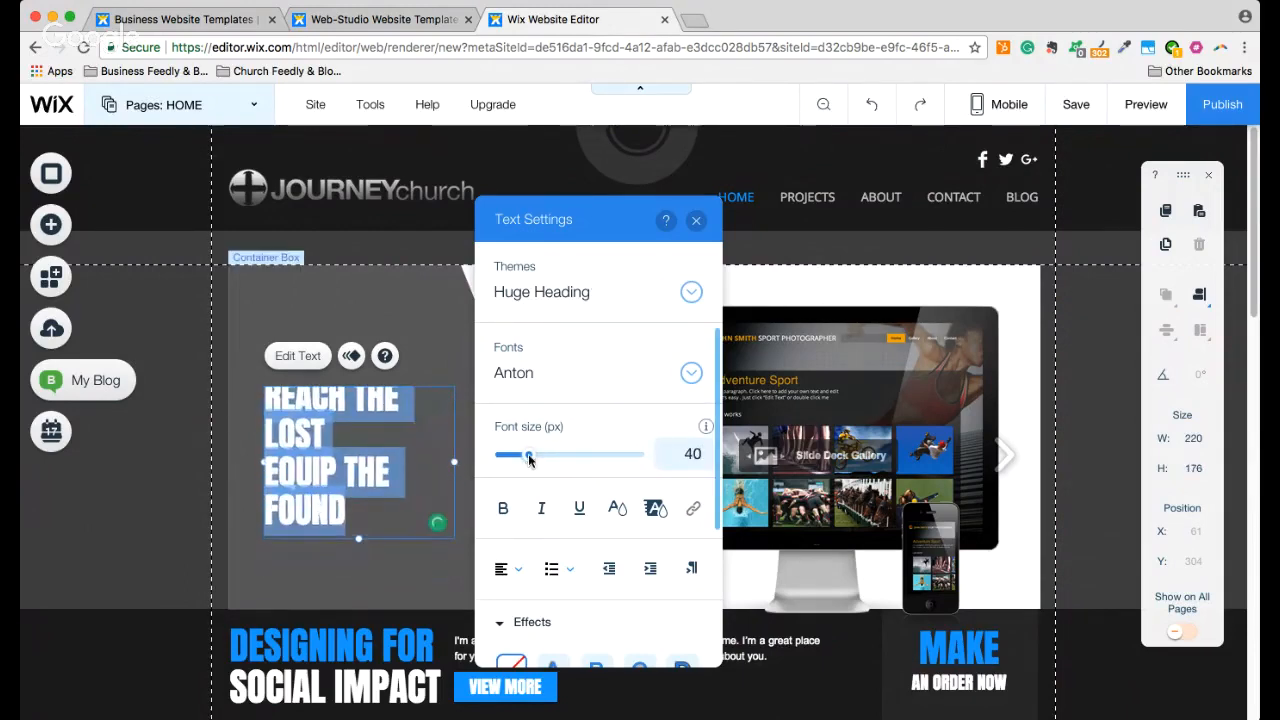
{"action": "left_click", "coordinate": [696, 220]}
Widen the heading's text box to about 323 px and move it lower in the banner, to about X 50, Y 360
{"action": "left_click_drag", "start_coordinate": [454, 462], "coordinate": [532, 430]}
{"action": "left_click_drag", "start_coordinate": [380, 443], "coordinate": [374, 487]}
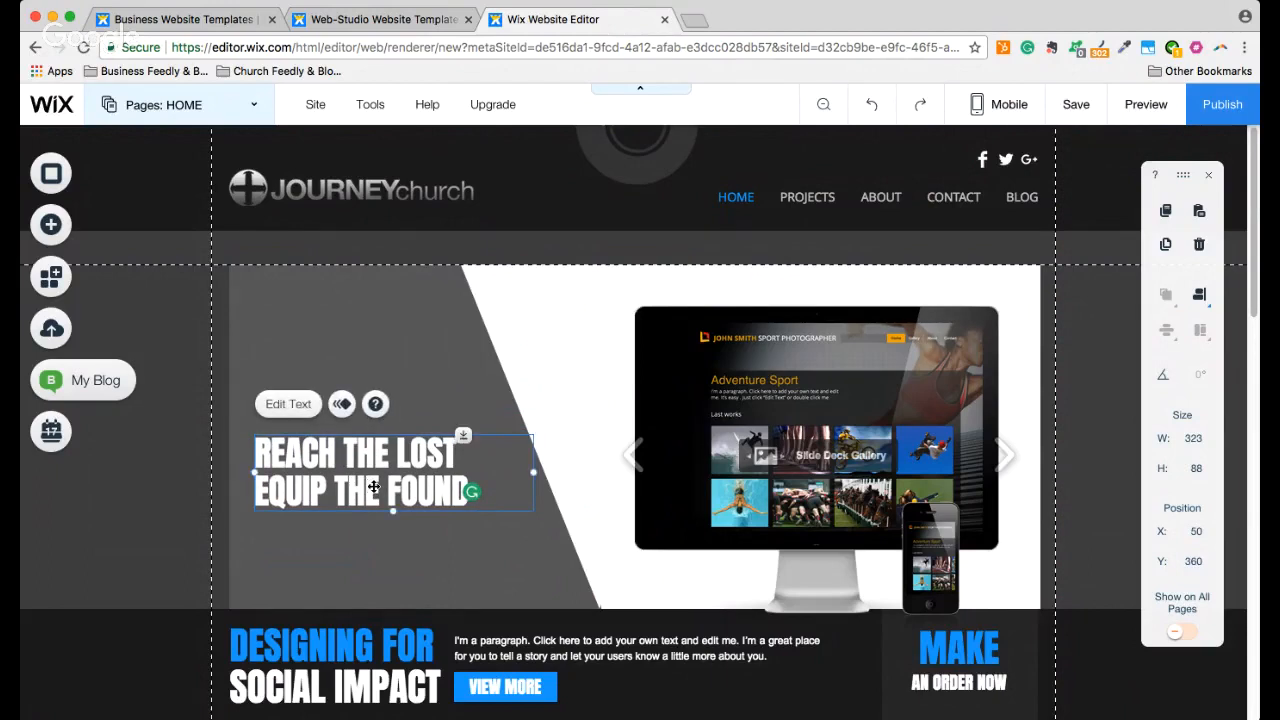
Enlarge the font of the two-line REACH THE LOST / EQUIP THE FOUND heading to 44 px
{"action": "double_click", "coordinate": [374, 487]}
{"action": "left_click_drag", "start_coordinate": [472, 486], "coordinate": [262, 440]}
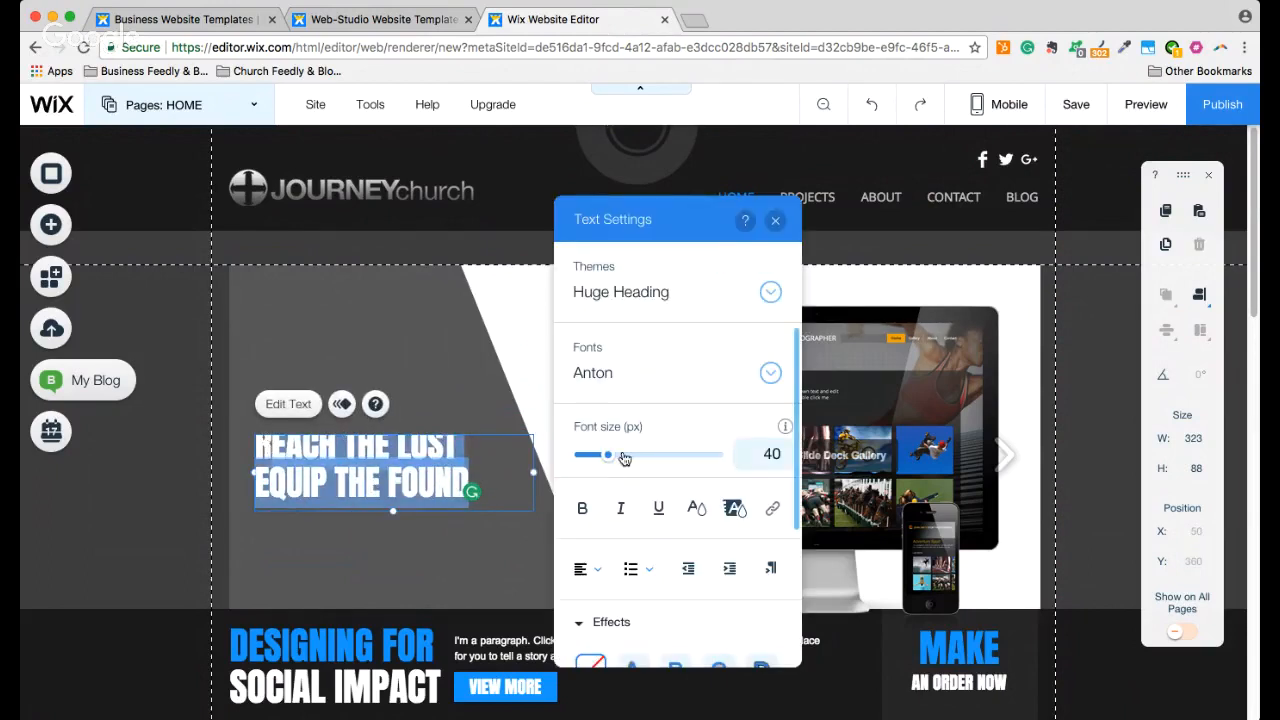
{"action": "left_click_drag", "start_coordinate": [614, 457], "coordinate": [609, 457]}
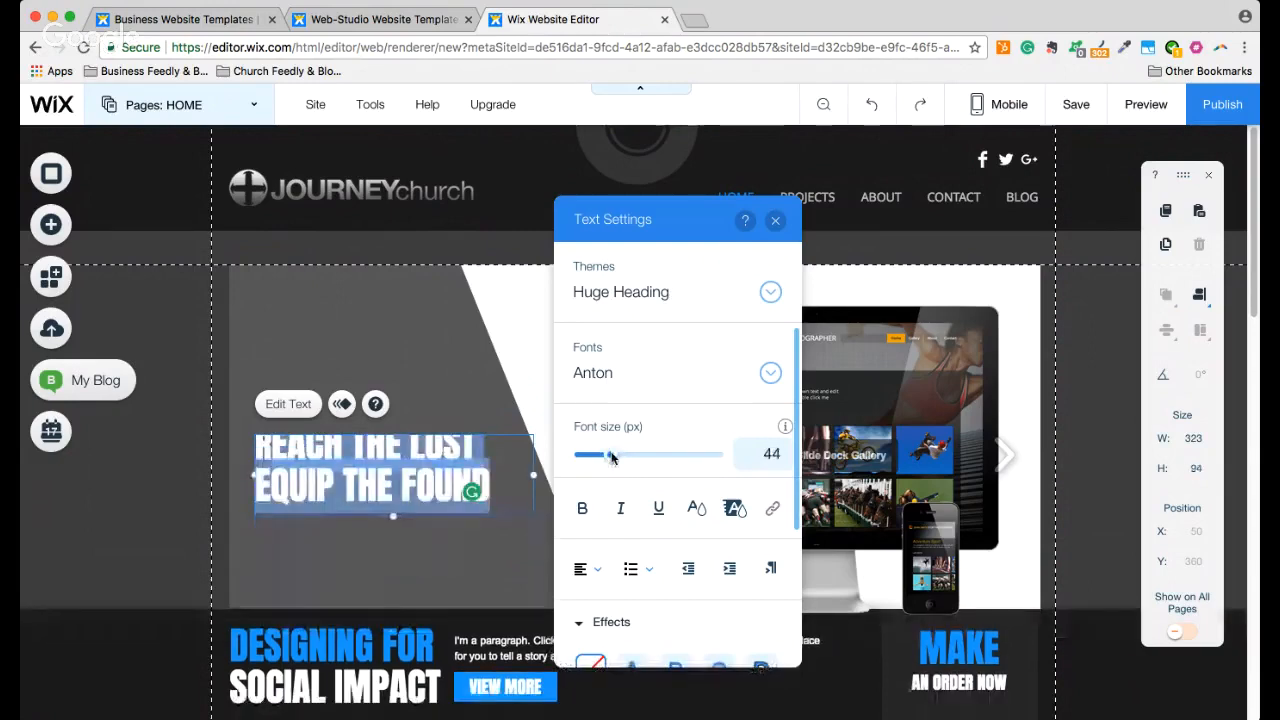
{"action": "left_click", "coordinate": [433, 372]}
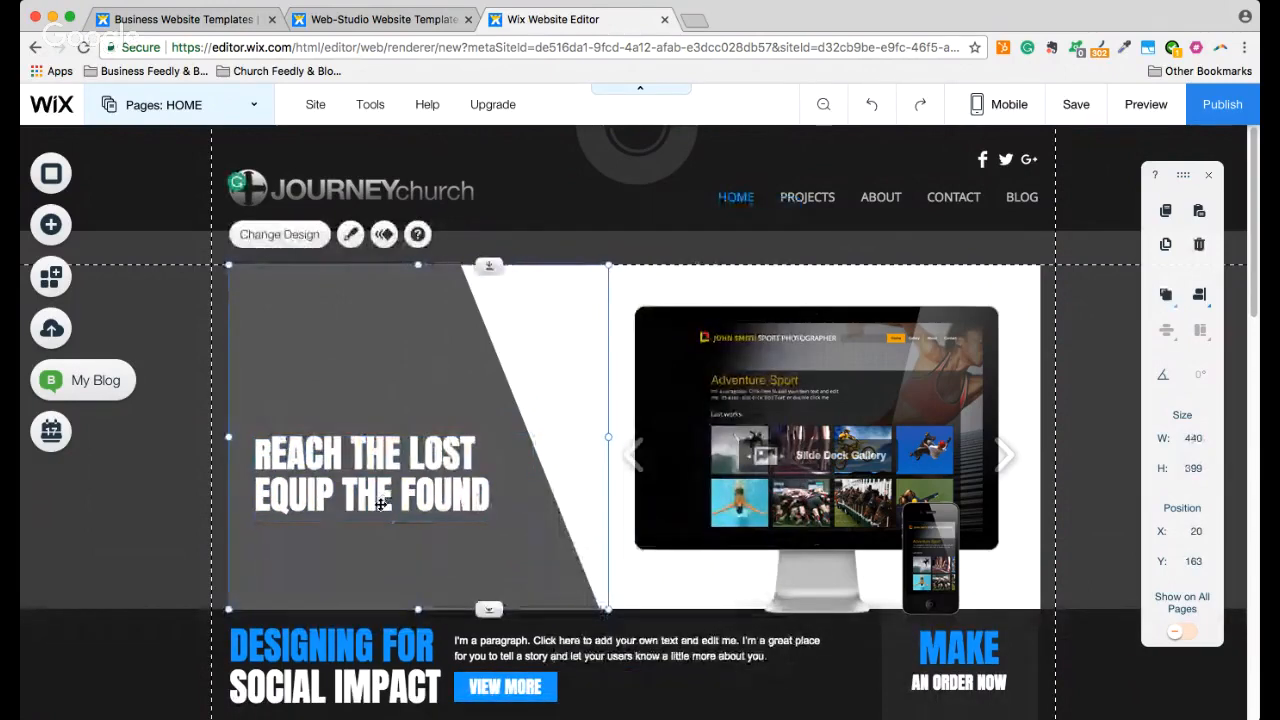
Set the font size of both lines of the banner heading to exactly 45 px
{"action": "left_click", "coordinate": [385, 505]}
{"action": "double_click", "coordinate": [311, 475]}
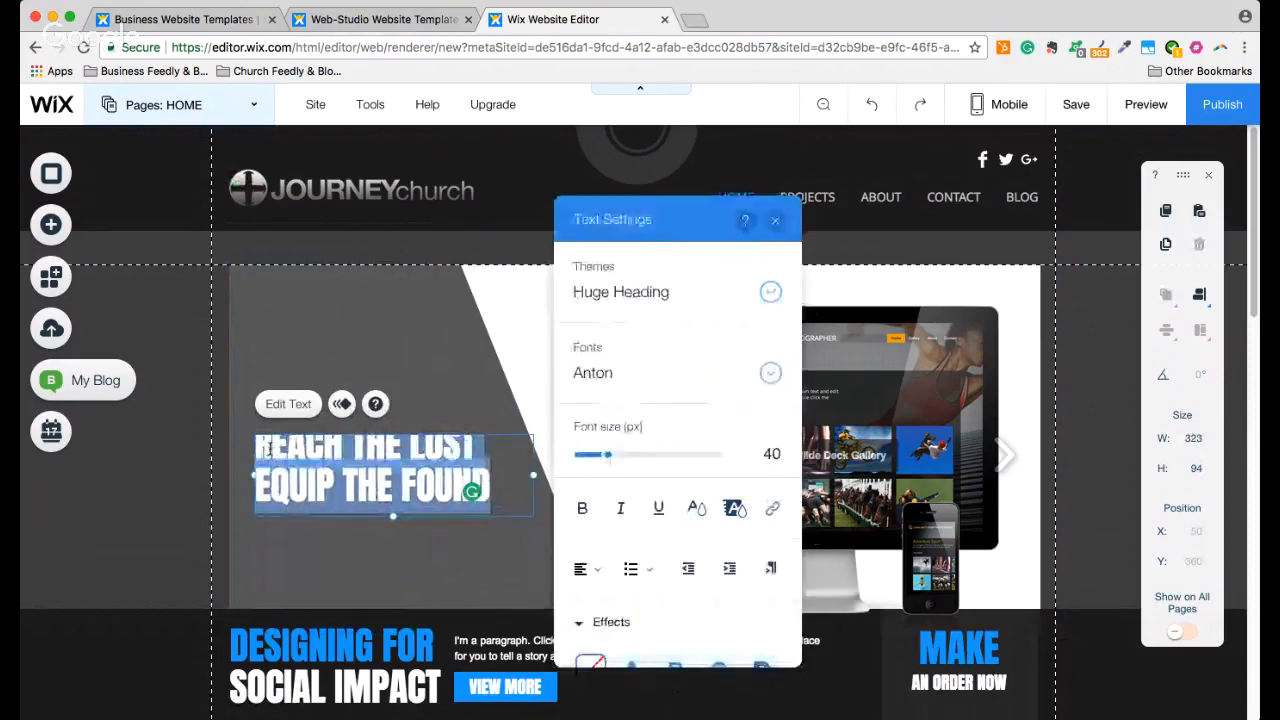
{"action": "left_click", "coordinate": [256, 450]}
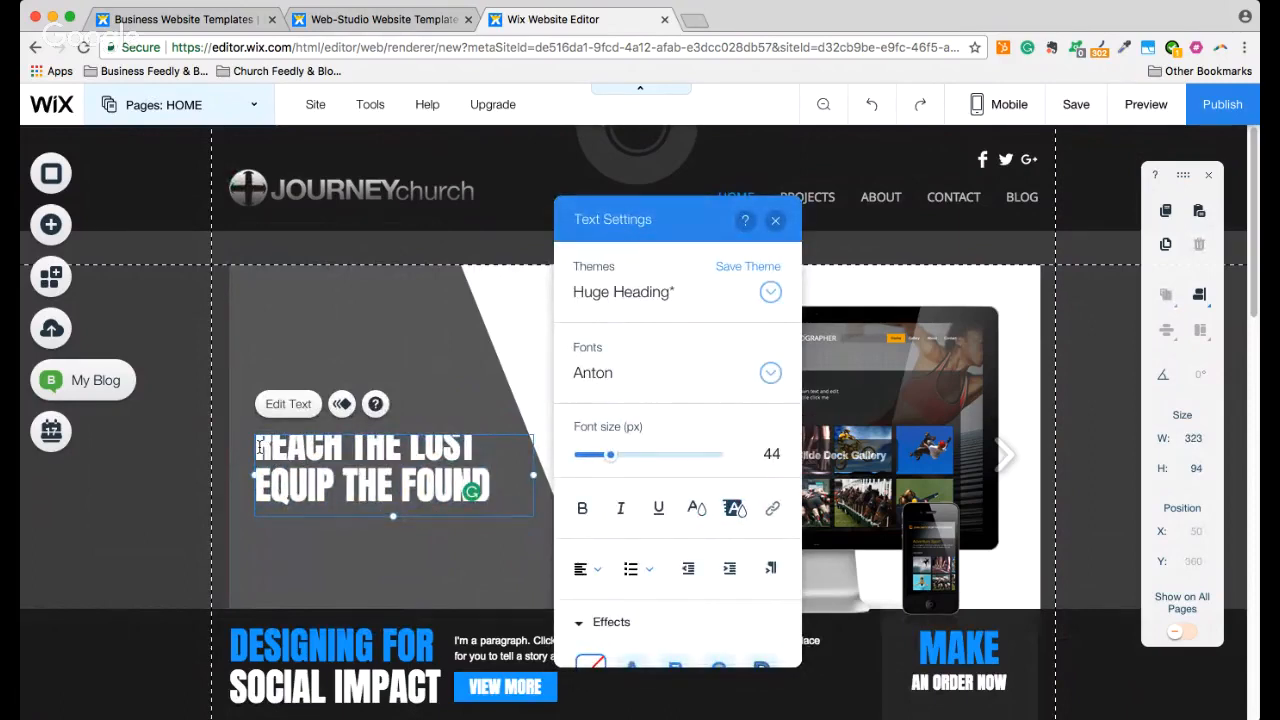
{"action": "left_click_drag", "start_coordinate": [257, 447], "coordinate": [490, 497]}
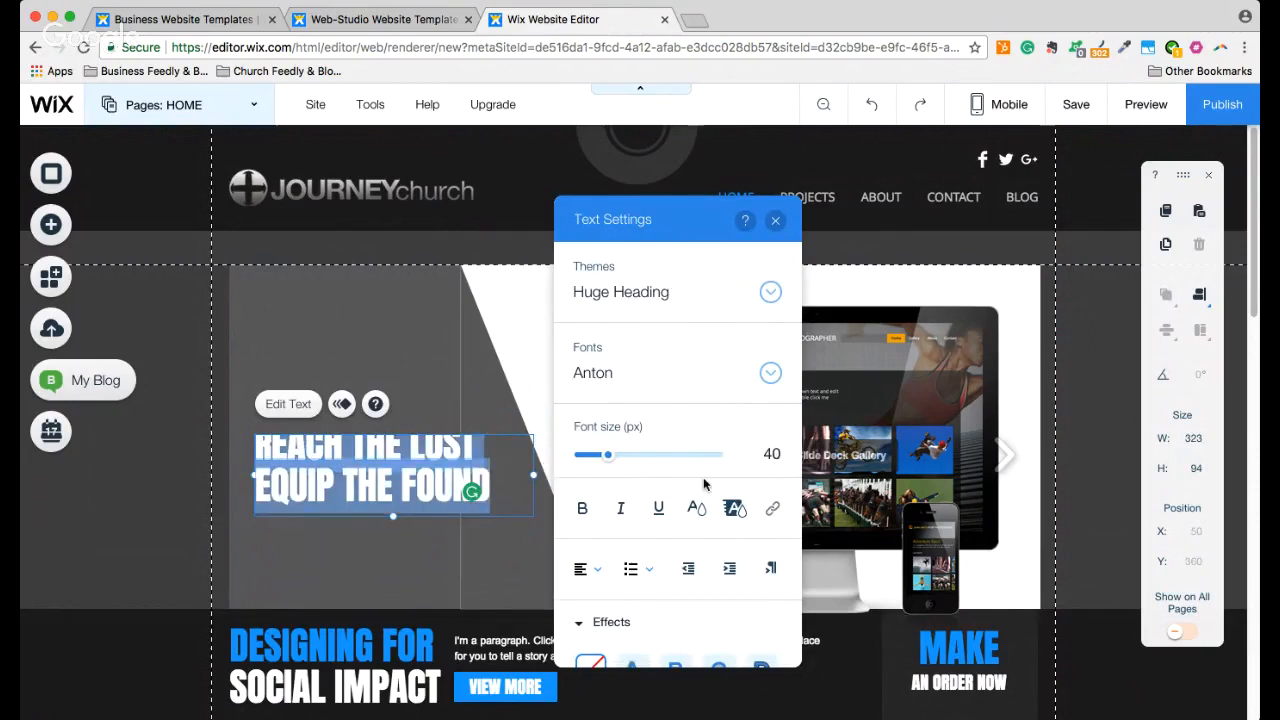
{"action": "left_click", "coordinate": [775, 454]}
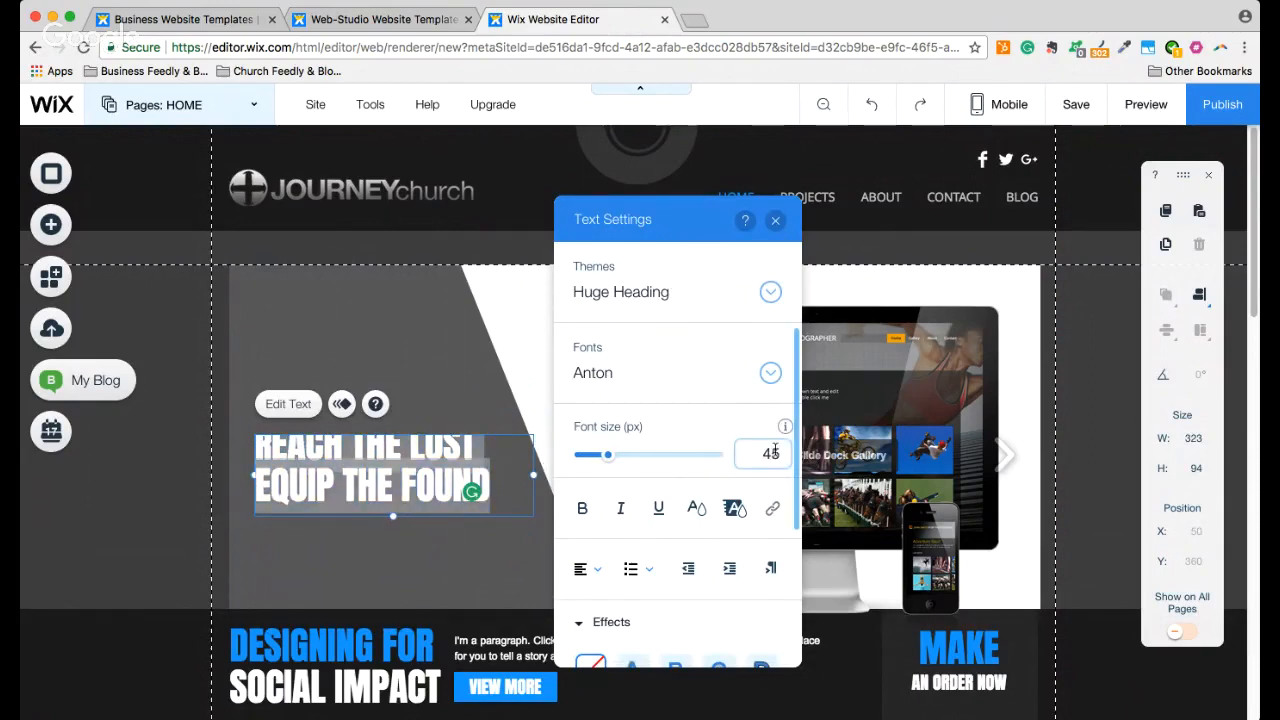
{"action": "type", "text": "5"}
{"action": "key", "text": "Return"}
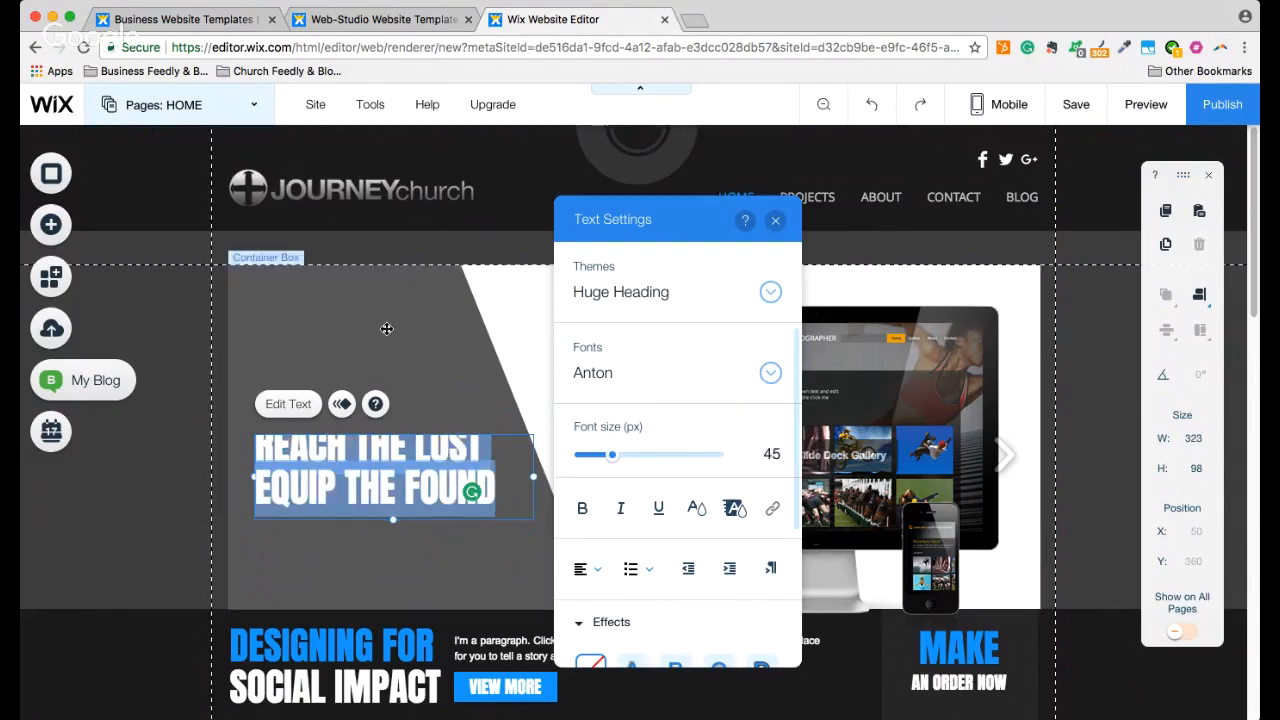
{"action": "left_click", "coordinate": [387, 328]}
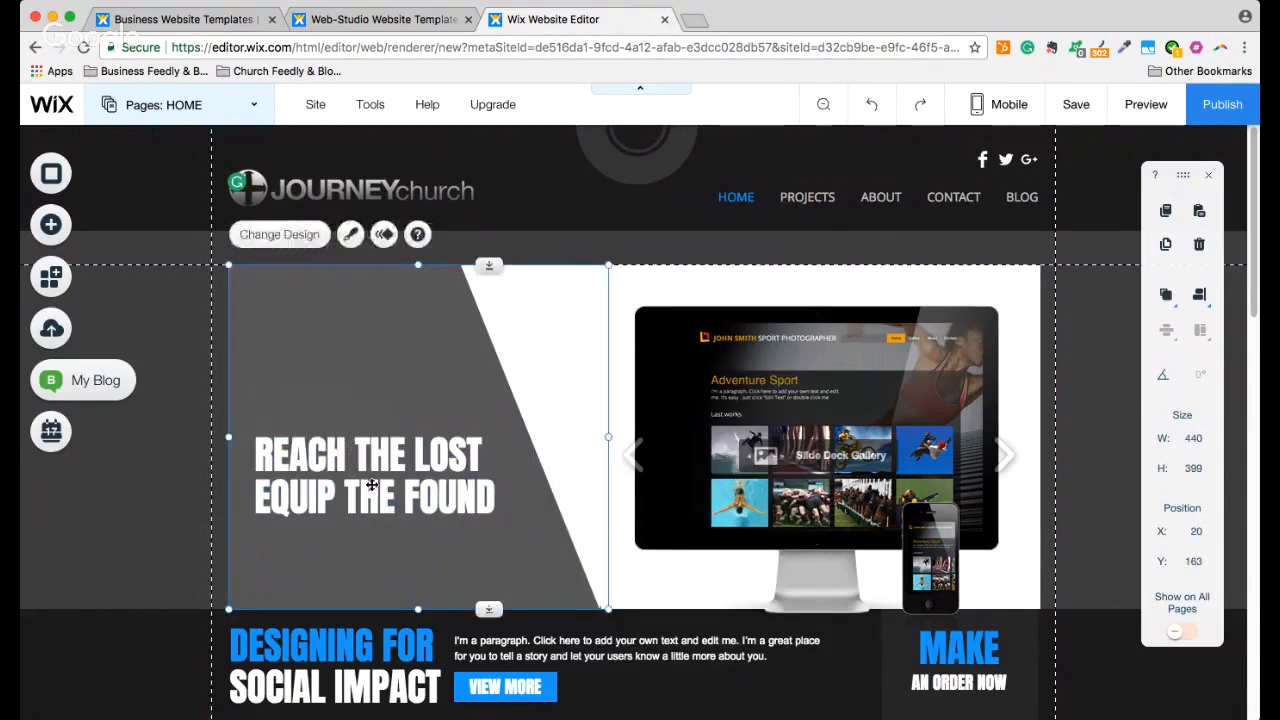
Add five church photos to the banner's slide deck gallery: stage, lobby sign, building exterior, dark auditorium and raised hands
{"action": "left_click", "coordinate": [800, 389]}
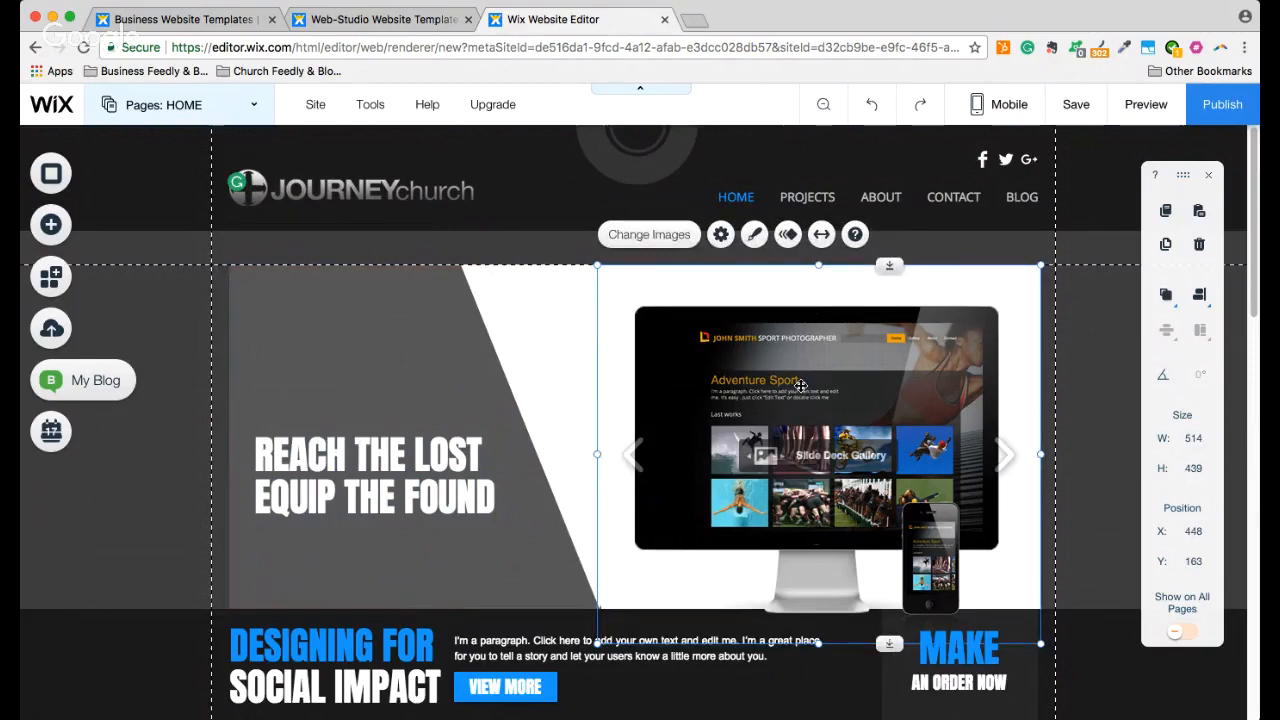
{"action": "left_click", "coordinate": [649, 234]}
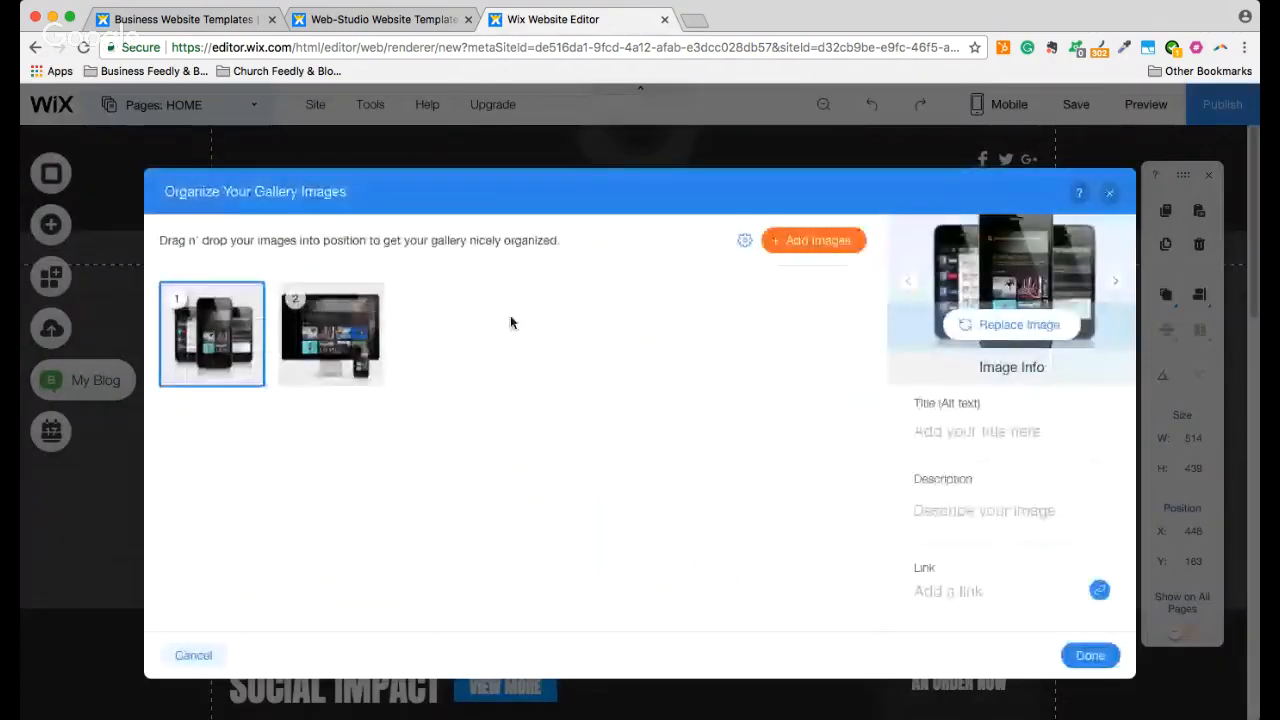
{"action": "left_click", "coordinate": [815, 243]}
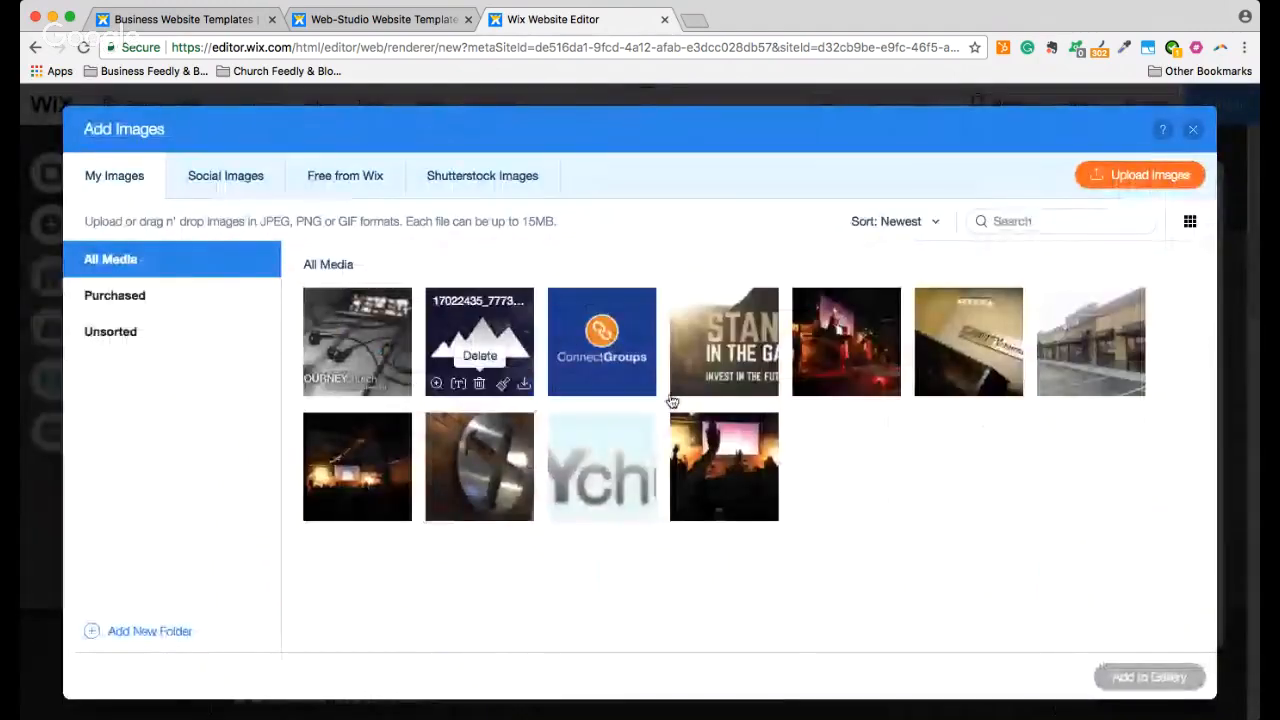
{"action": "left_click", "coordinate": [843, 345]}
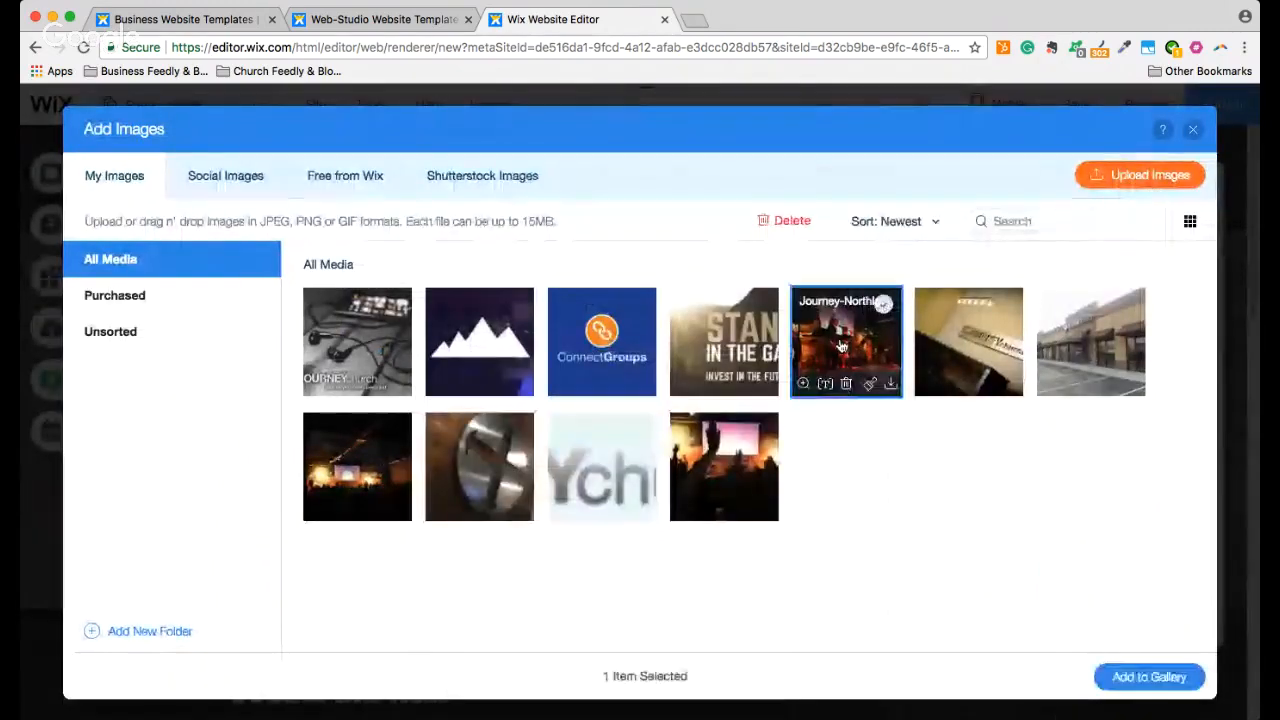
{"action": "left_click", "coordinate": [978, 357]}
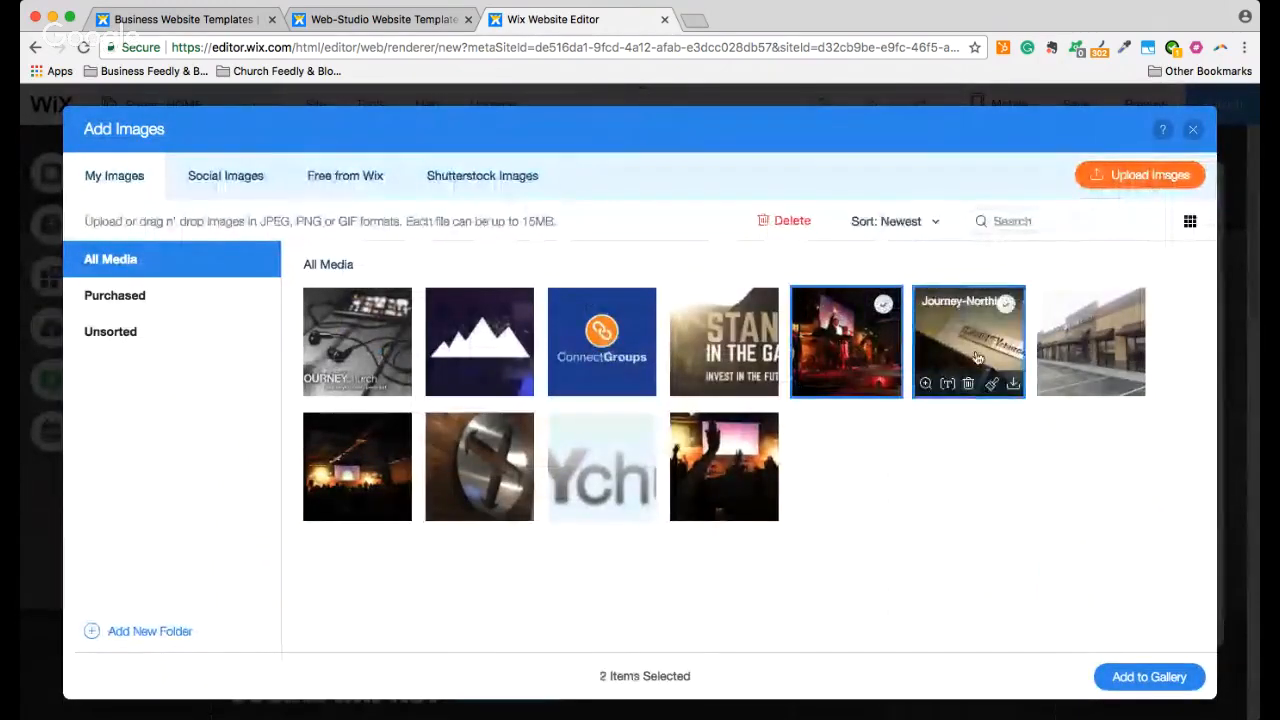
{"action": "left_click", "coordinate": [1078, 347]}
{"action": "left_click", "coordinate": [380, 461]}
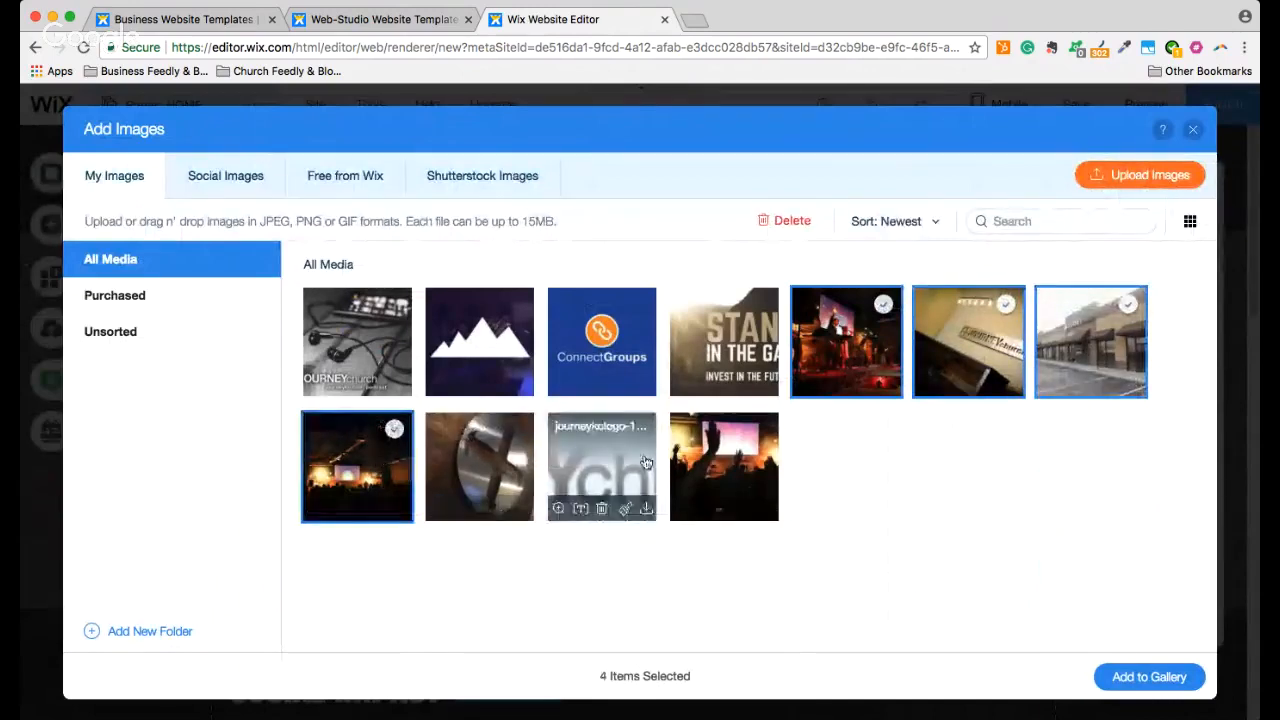
{"action": "left_click", "coordinate": [722, 462]}
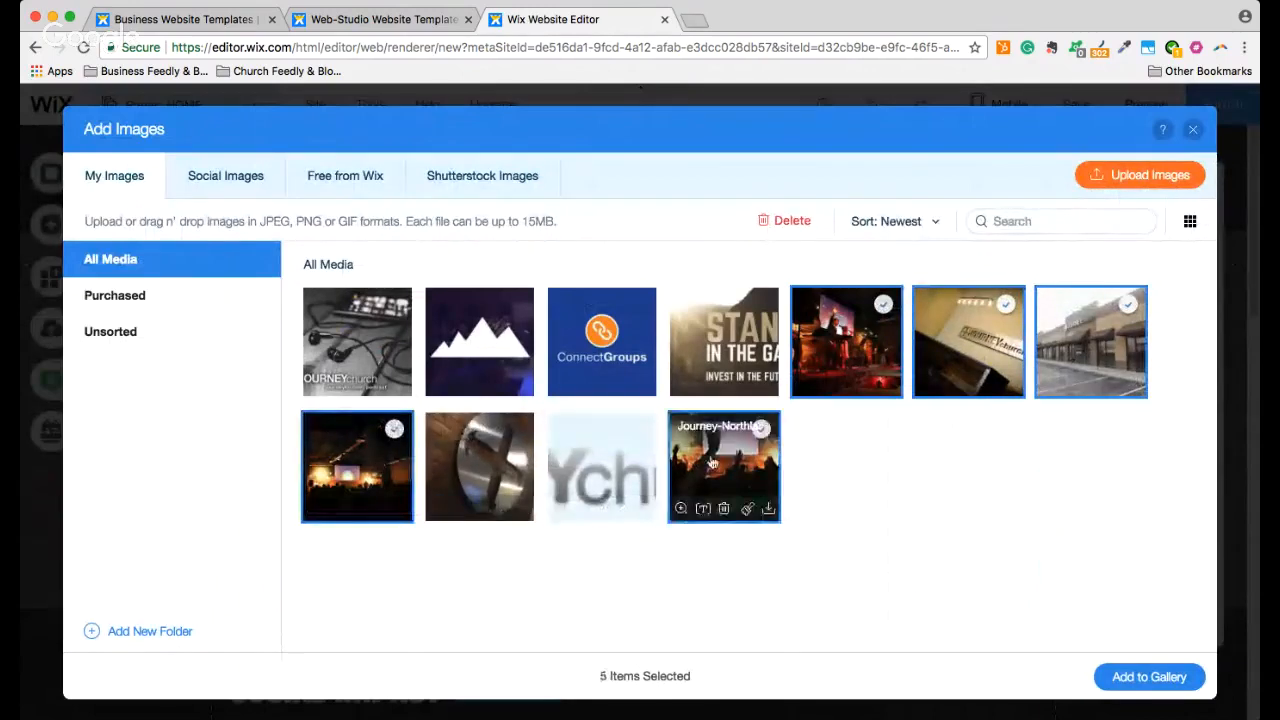
{"action": "left_click", "coordinate": [1148, 677]}
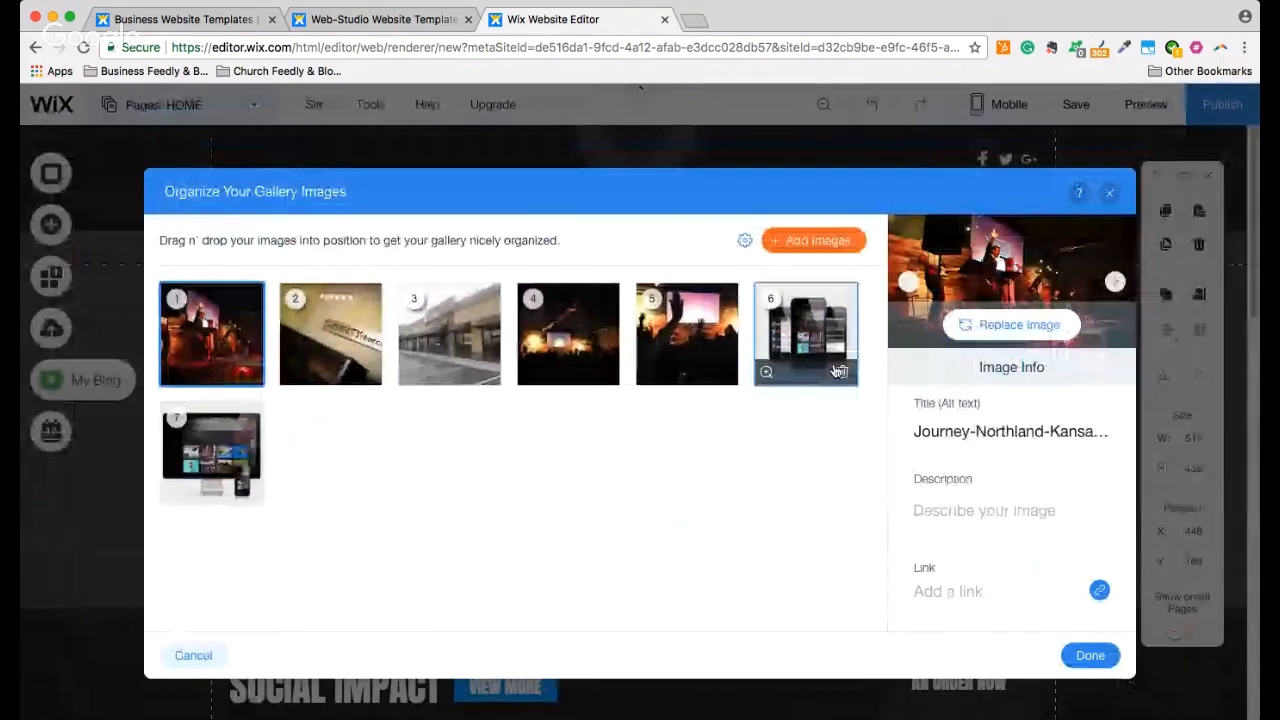
Remove the two template device mockup images from the slide deck gallery
{"action": "left_click", "coordinate": [842, 374]}
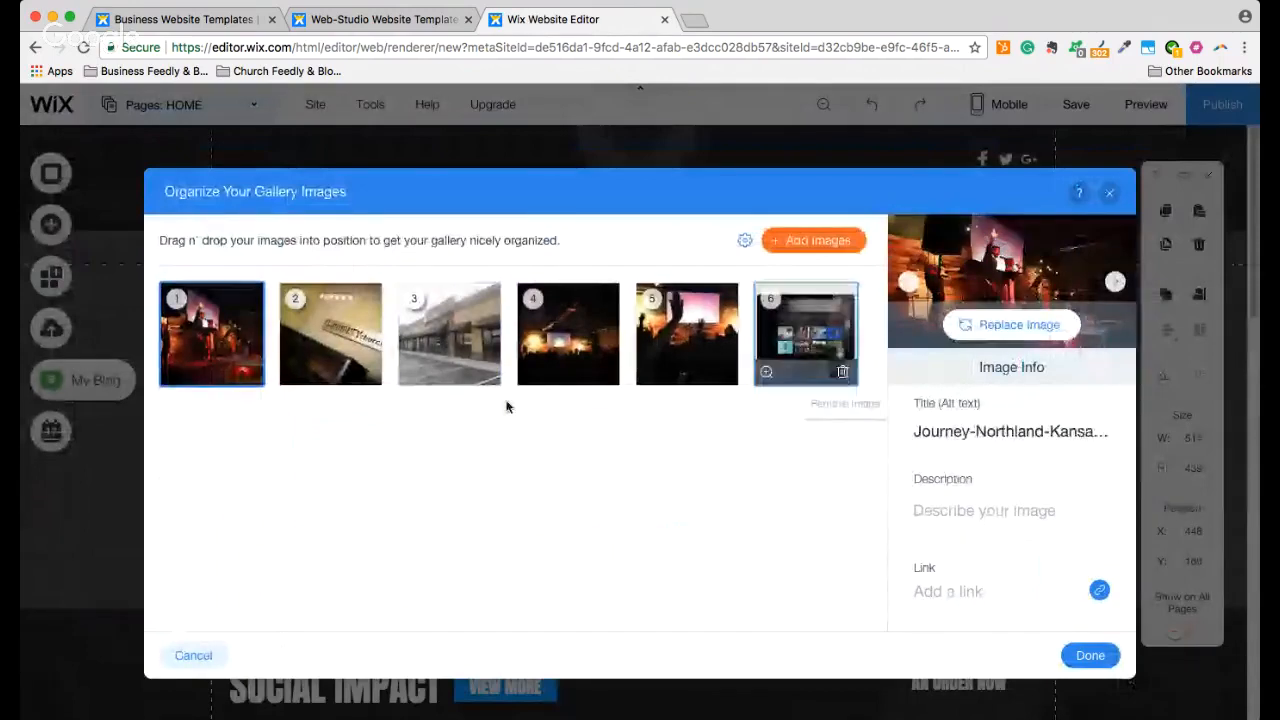
{"action": "left_click", "coordinate": [843, 374]}
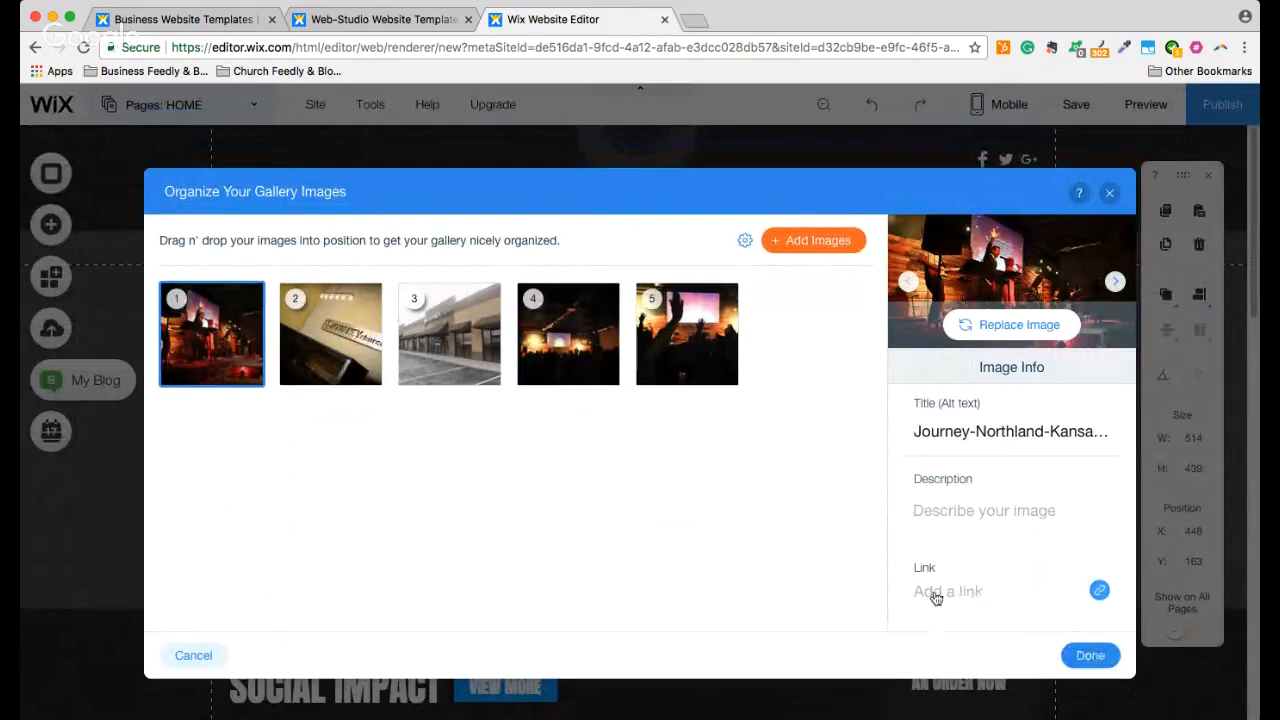
{"action": "left_click", "coordinate": [688, 335]}
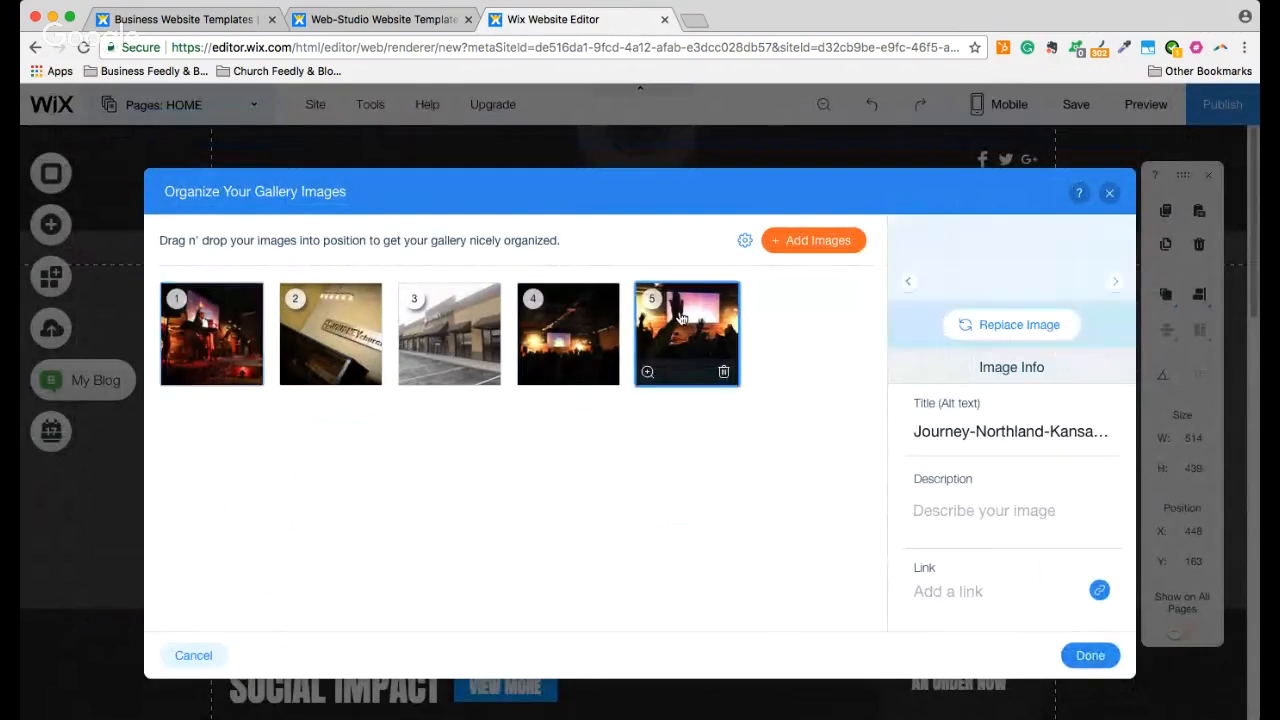
{"action": "left_click", "coordinate": [960, 591]}
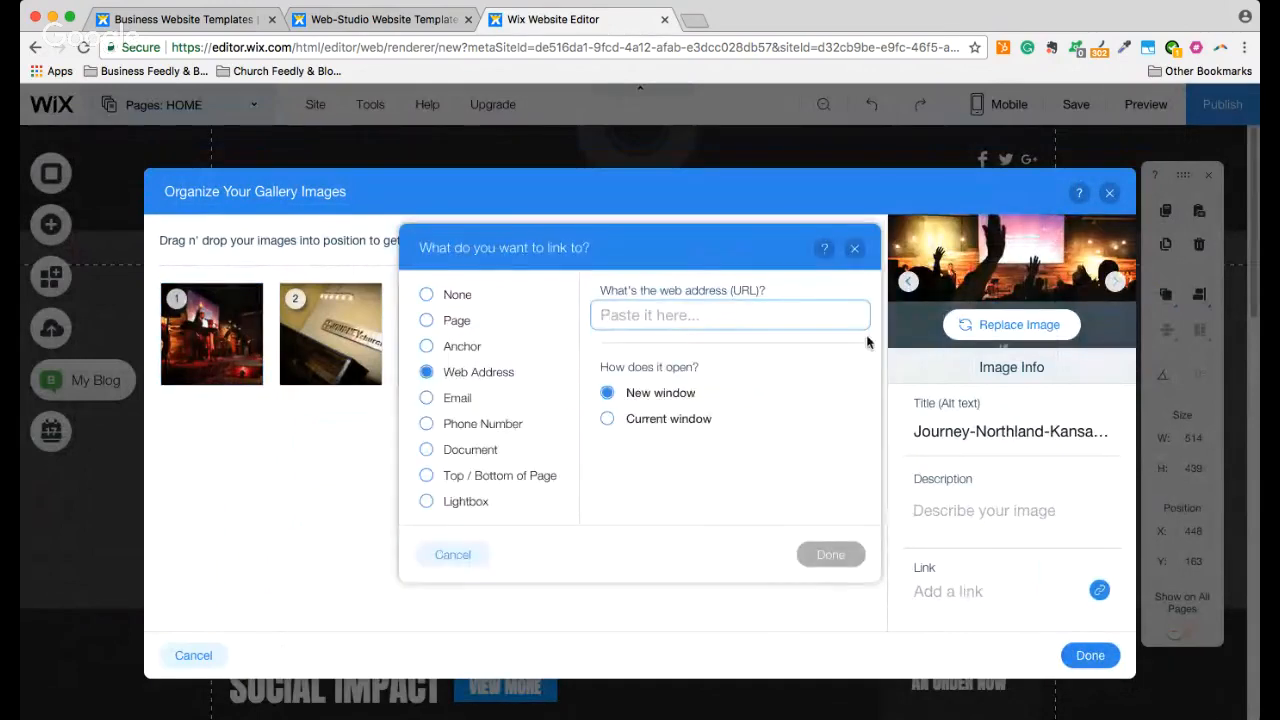
{"action": "left_click", "coordinate": [854, 251]}
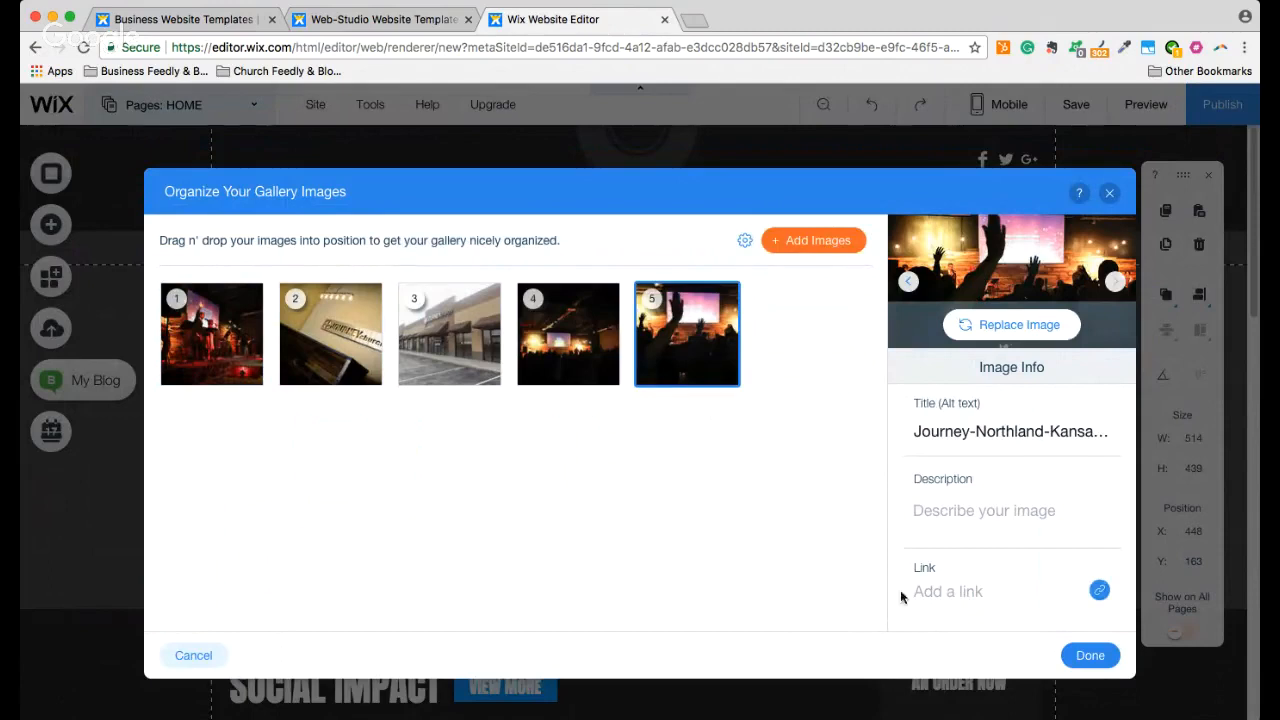
Apply the gallery's new image set and shorten the gallery to a height of 399 px, level with the banner's lower edge
{"action": "left_click", "coordinate": [1090, 656]}
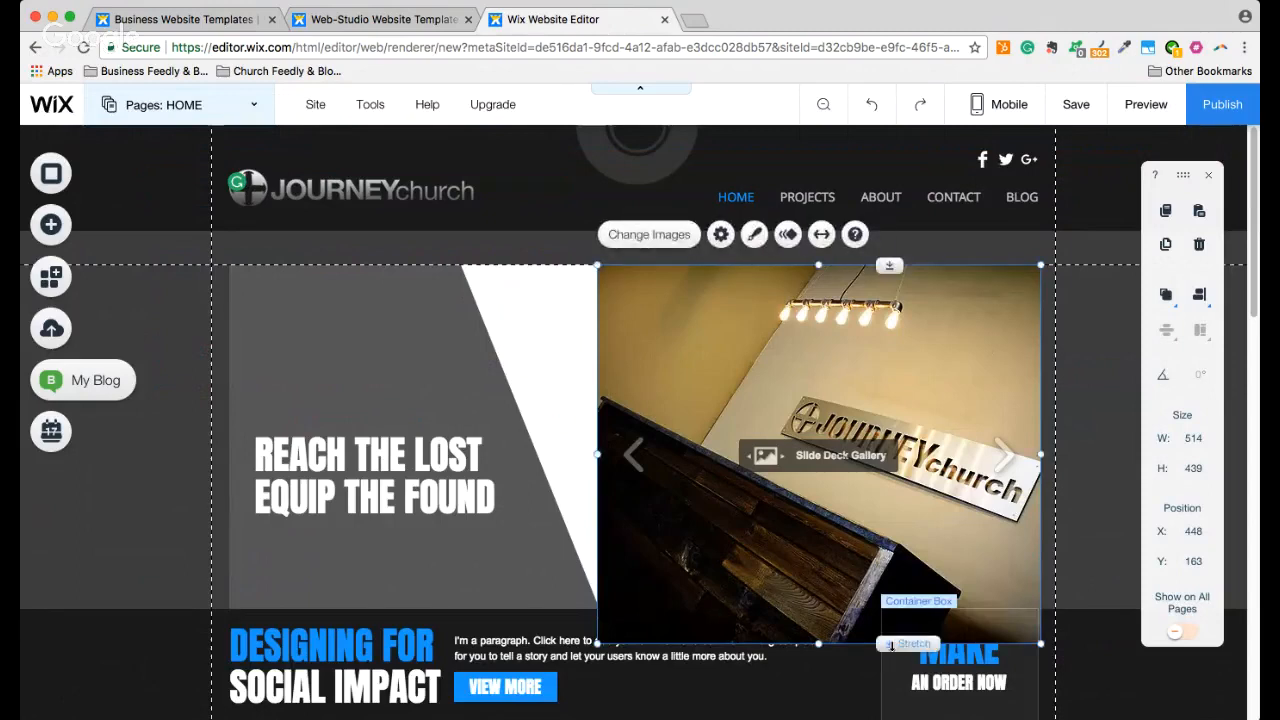
{"action": "left_click_drag", "start_coordinate": [890, 645], "coordinate": [886, 608]}
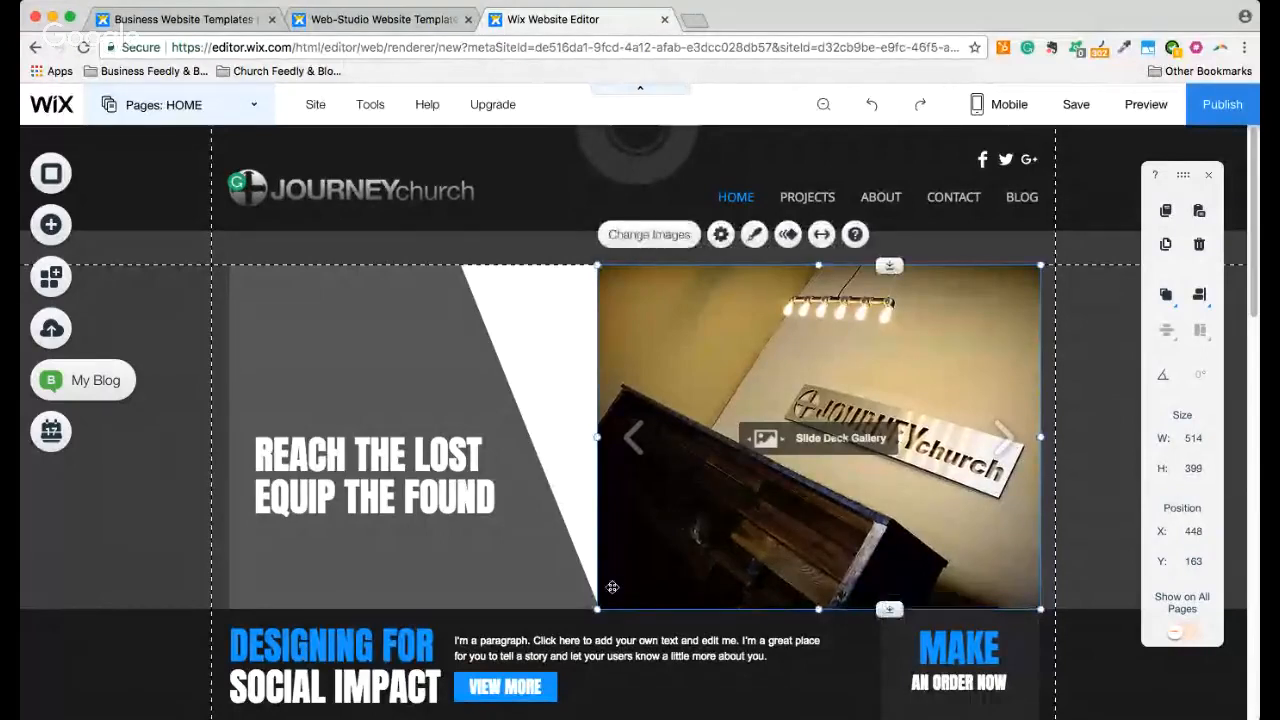
Bring the white triangle shape between the banner heading and the slide deck gallery to the front
{"action": "left_click", "coordinate": [529, 571]}
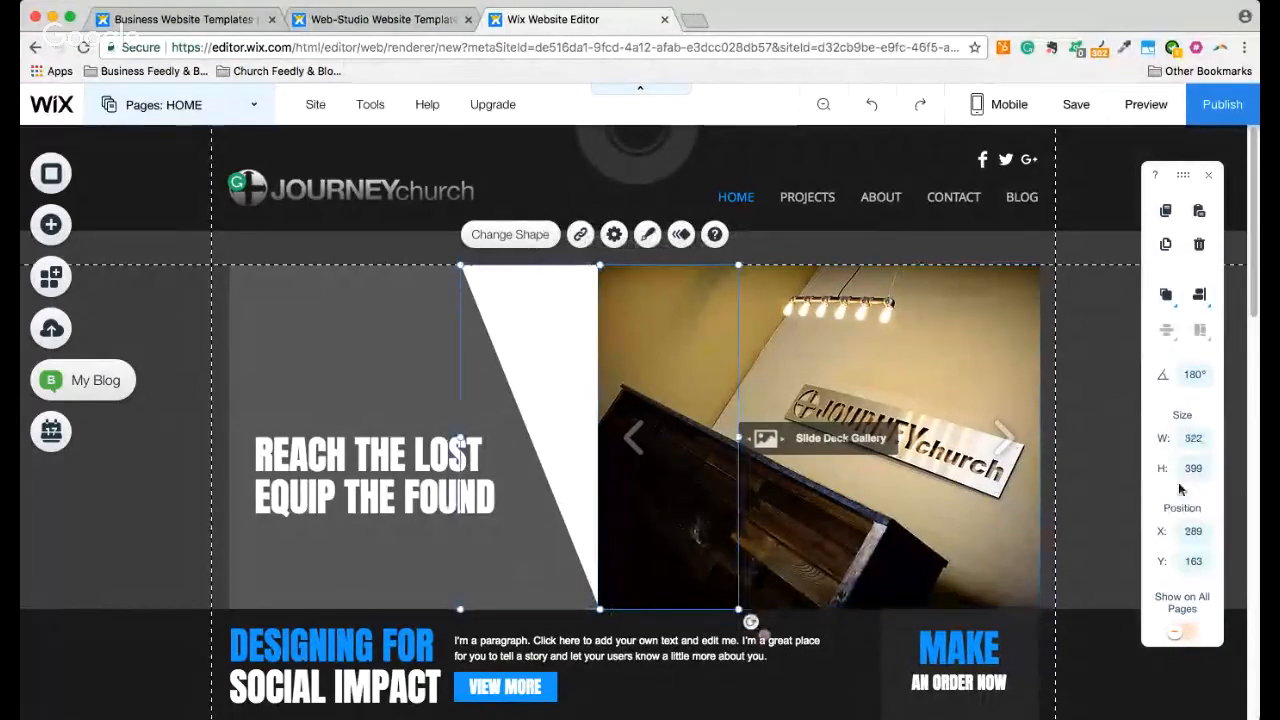
{"action": "scroll", "coordinate": [840, 303], "scroll_direction": "down", "scroll_amount": 3}
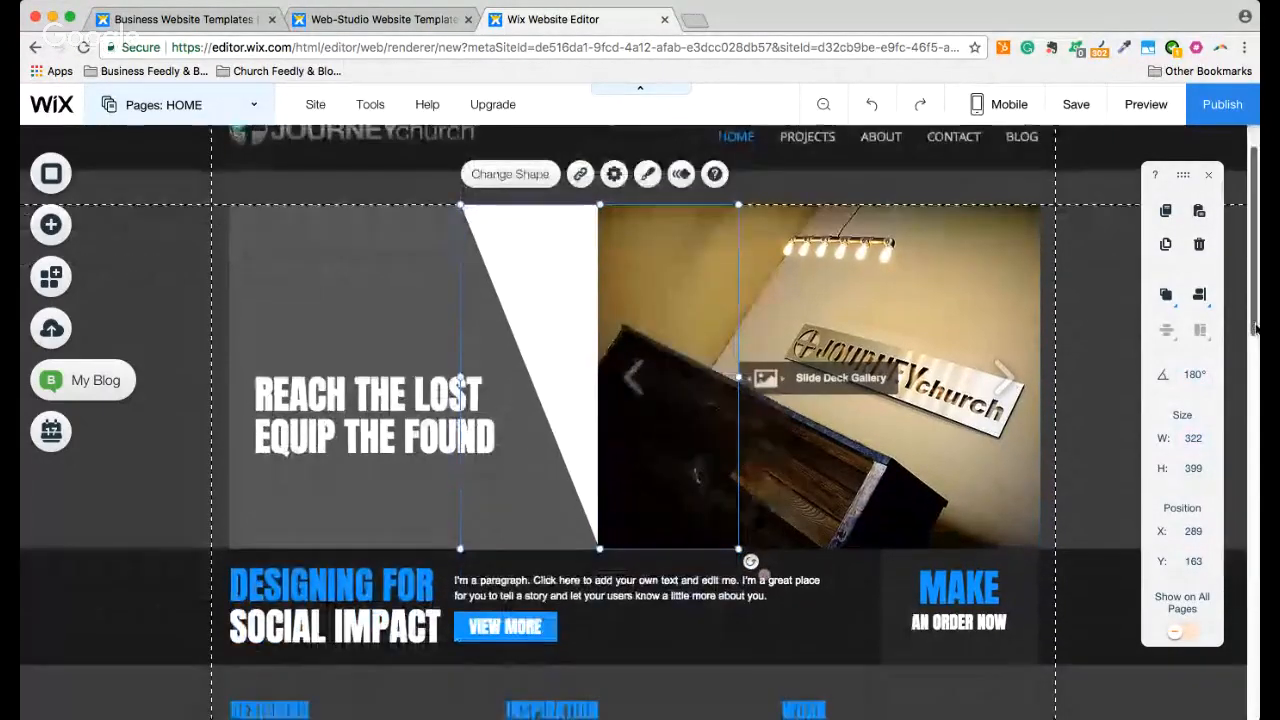
{"action": "right_click", "coordinate": [582, 216]}
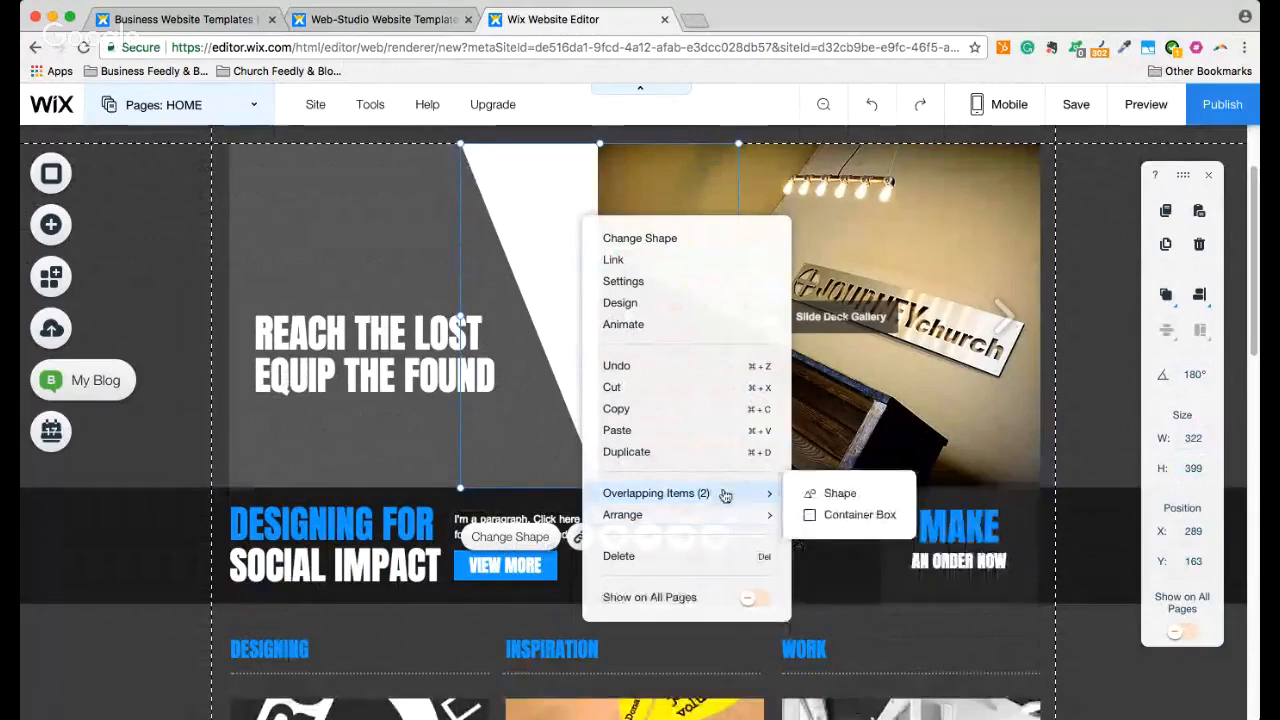
{"action": "mouse_move", "coordinate": [734, 514]}
{"action": "left_click", "coordinate": [815, 516]}
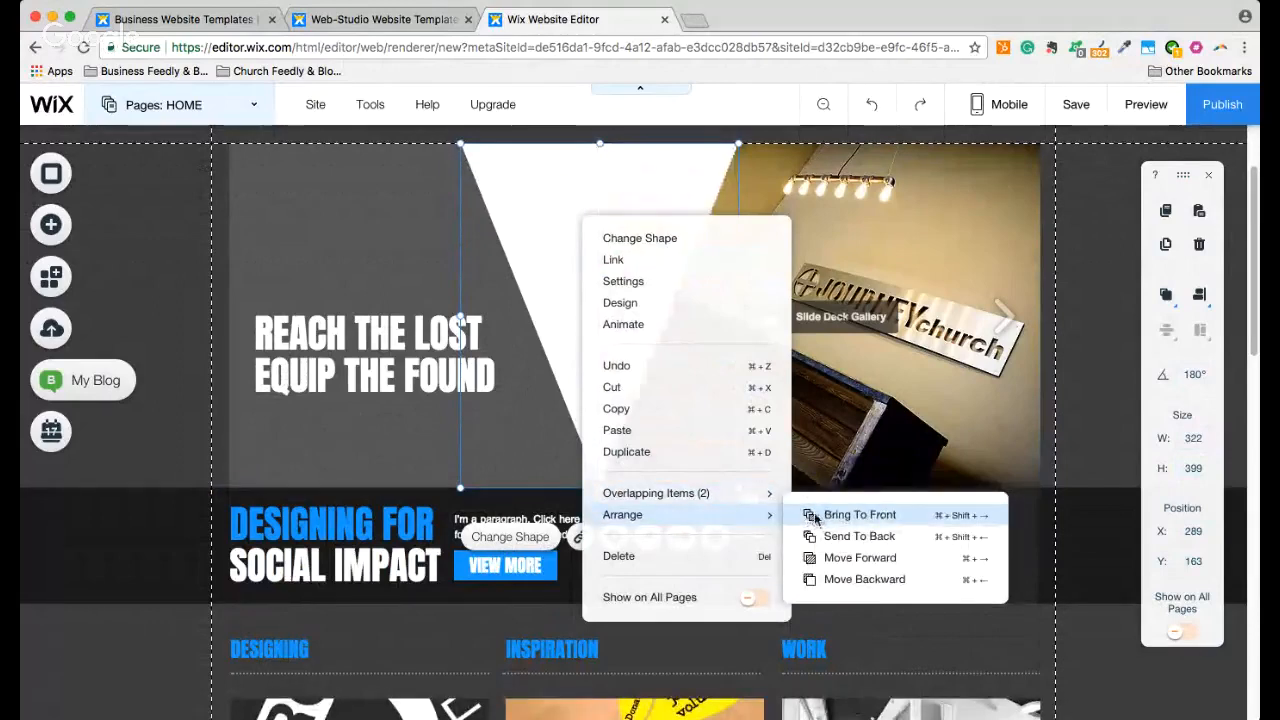
{"action": "left_click", "coordinate": [237, 389]}
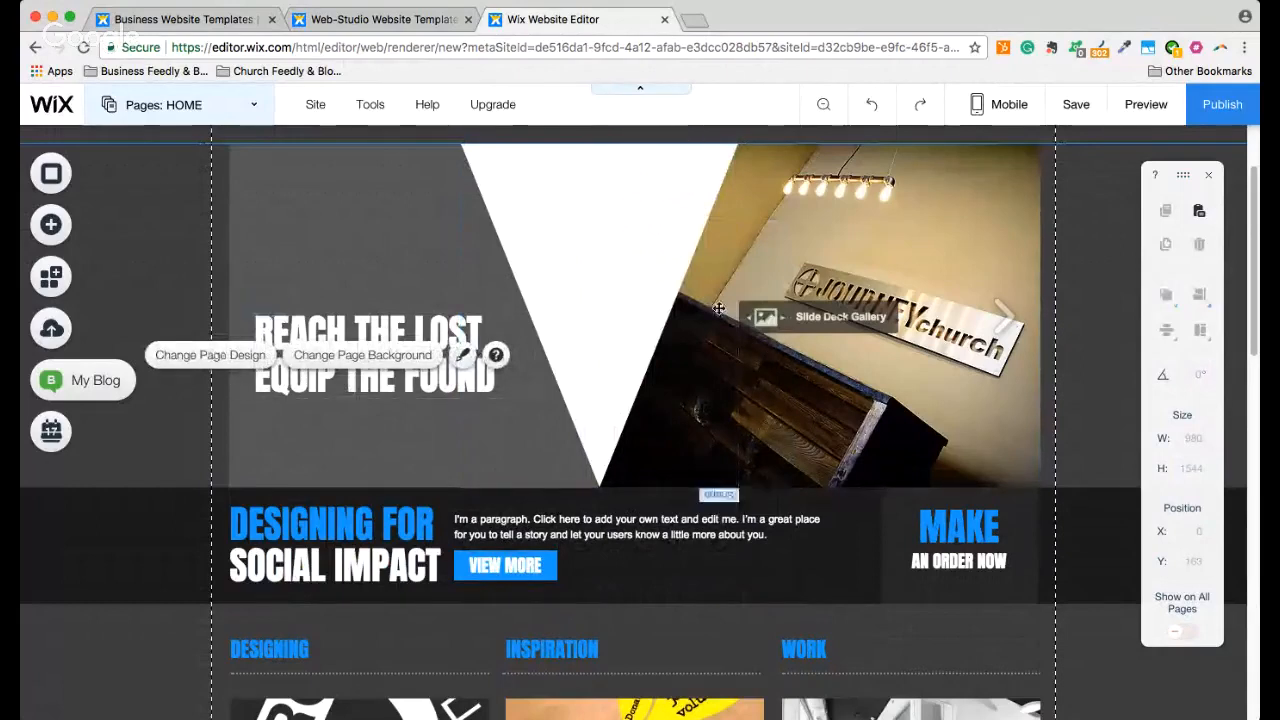
{"action": "left_click", "coordinate": [1008, 322]}
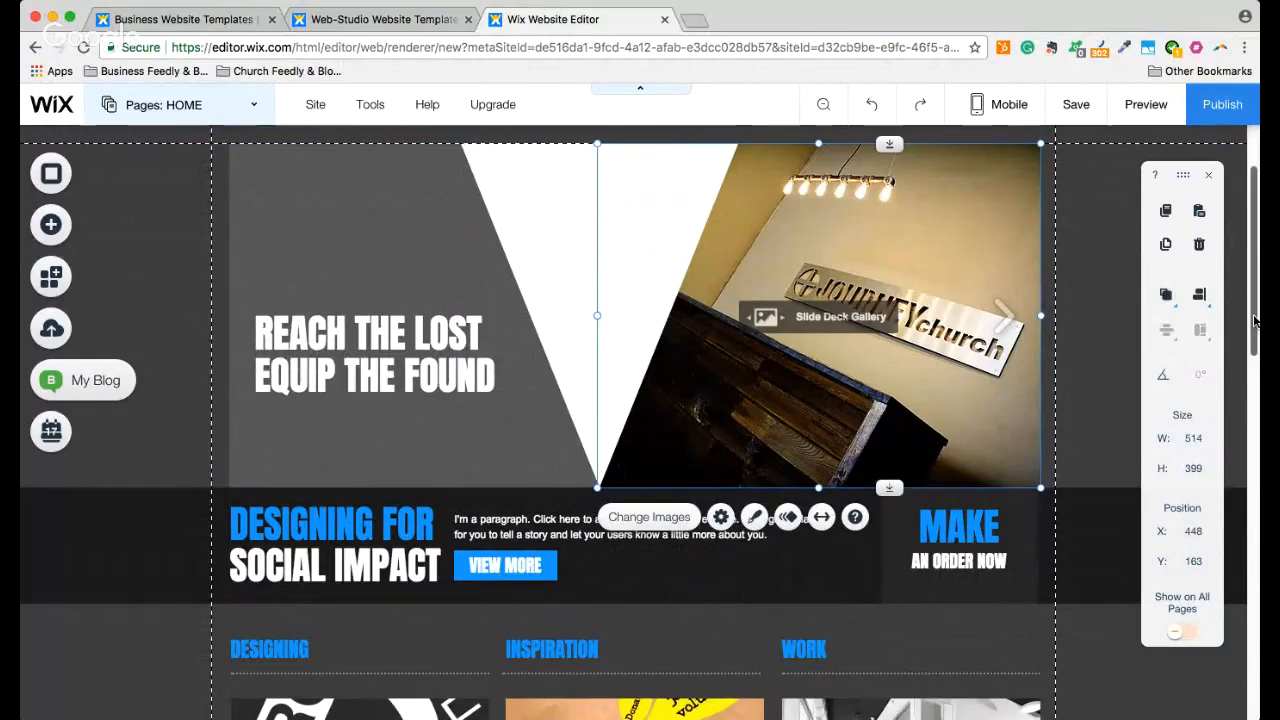
Review the link settings of the header's social icons and close them without changes
{"action": "scroll", "coordinate": [1250, 290], "scroll_direction": "up", "scroll_amount": 3}
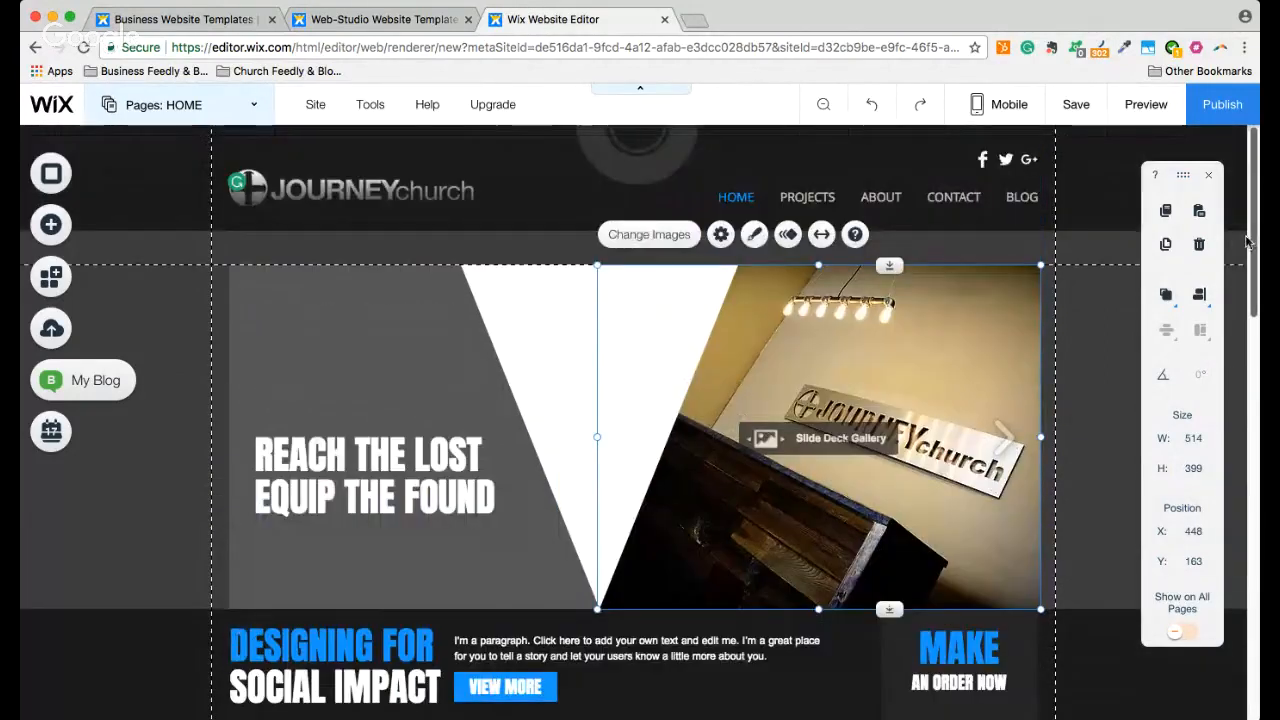
{"action": "left_click", "coordinate": [984, 160]}
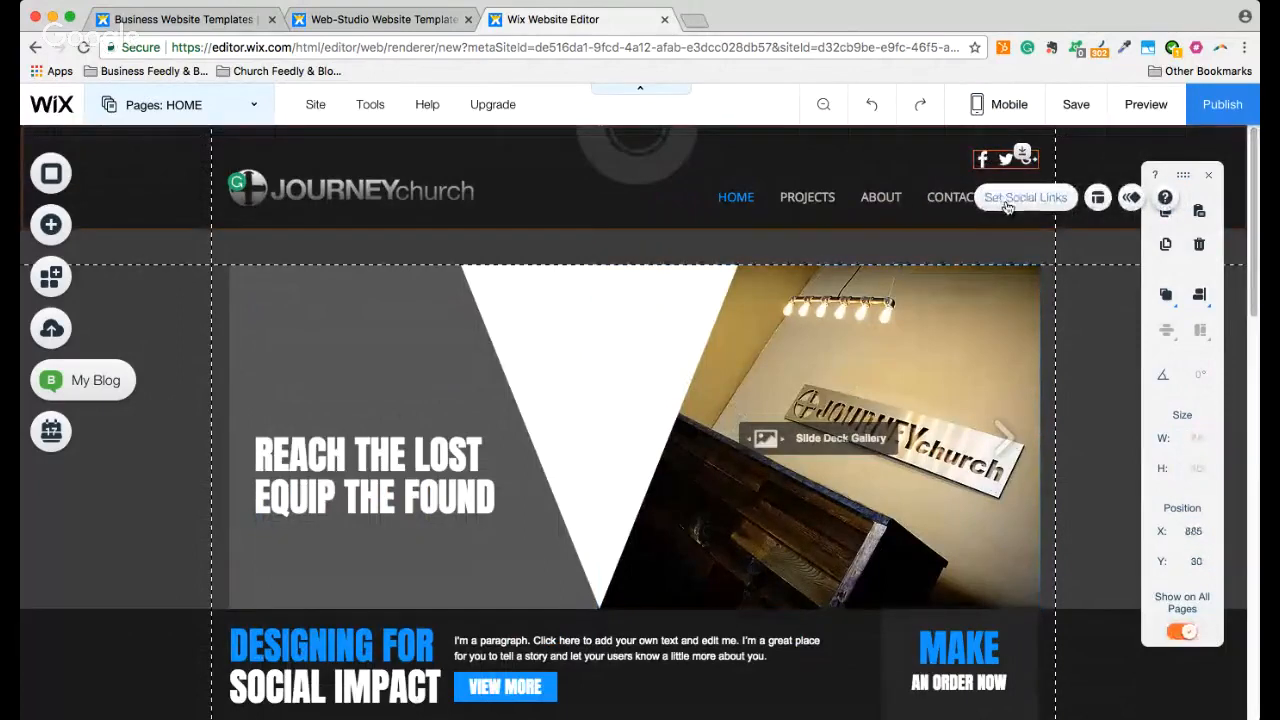
{"action": "left_click", "coordinate": [1005, 199]}
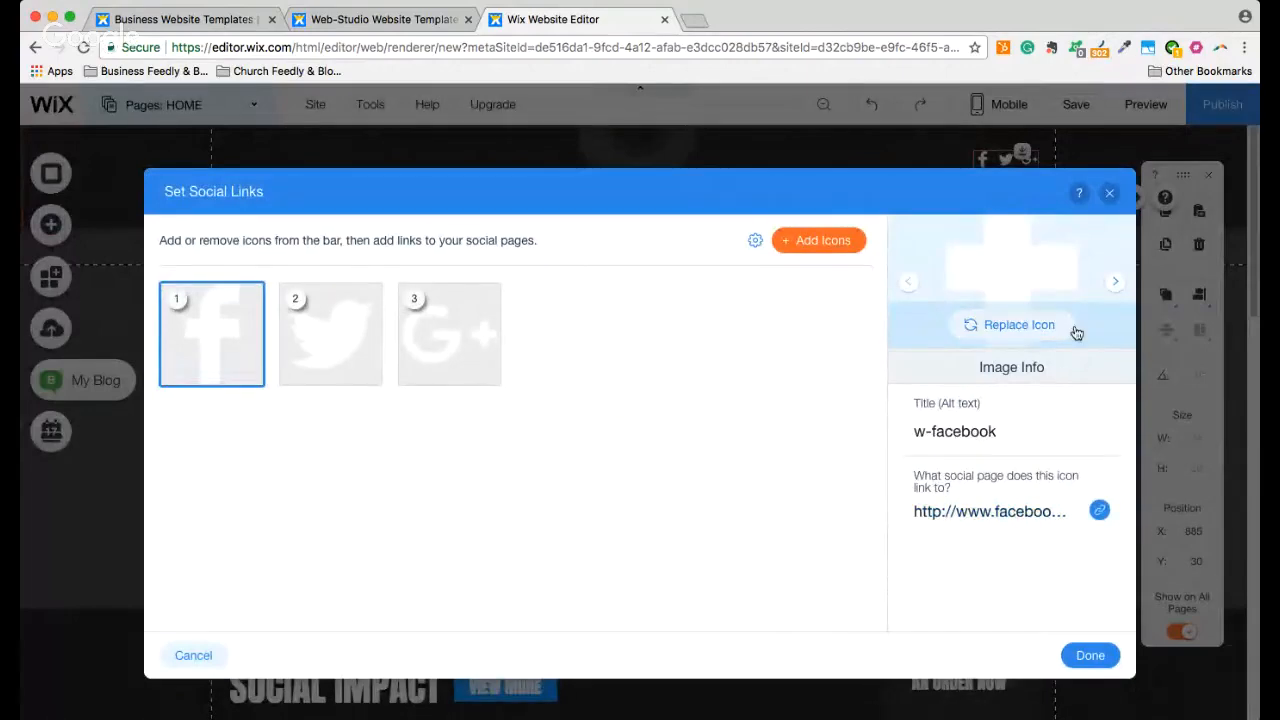
{"action": "left_click", "coordinate": [1109, 193]}
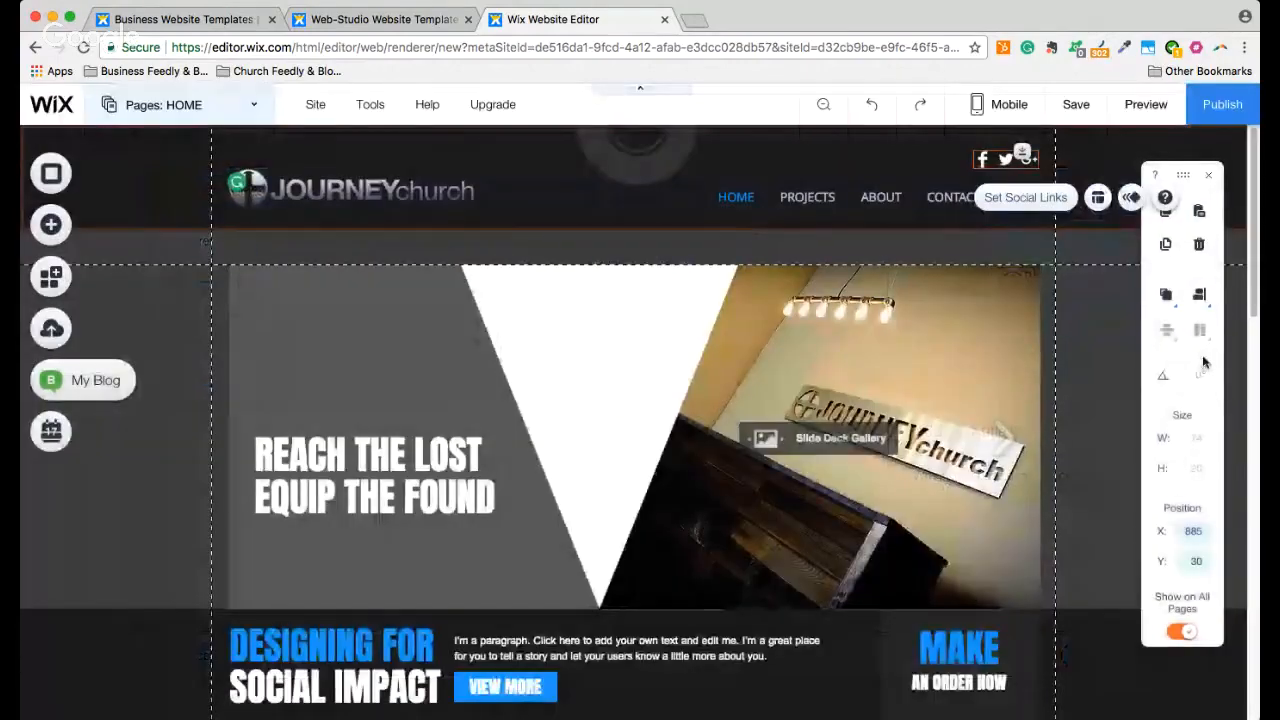
Replace the blue line "DESIGNING FOR" in the heading of the strip below the banner with "WHAT'S HAPPENING"
{"action": "scroll", "coordinate": [1256, 376], "scroll_direction": "down", "scroll_amount": 3}
{"action": "scroll", "coordinate": [1256, 376], "scroll_direction": "down", "scroll_amount": 1}
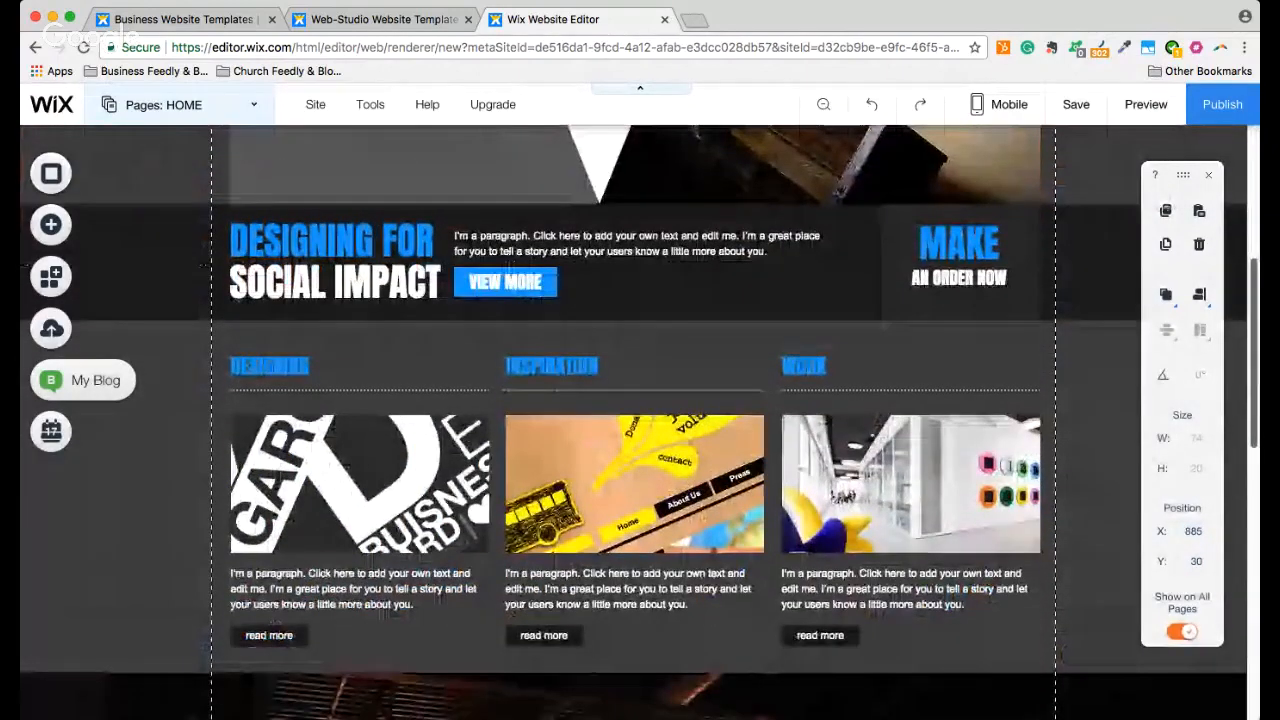
{"action": "left_click", "coordinate": [304, 245]}
{"action": "double_click", "coordinate": [304, 245]}
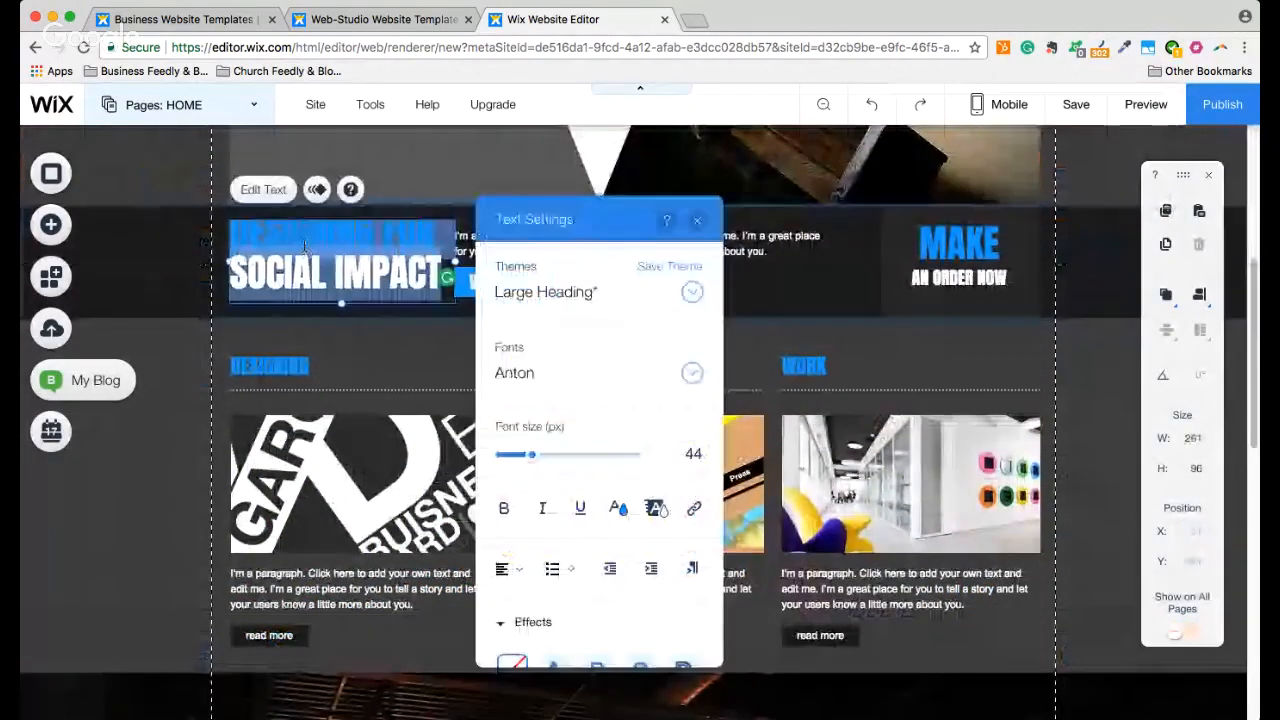
{"action": "left_click", "coordinate": [348, 230]}
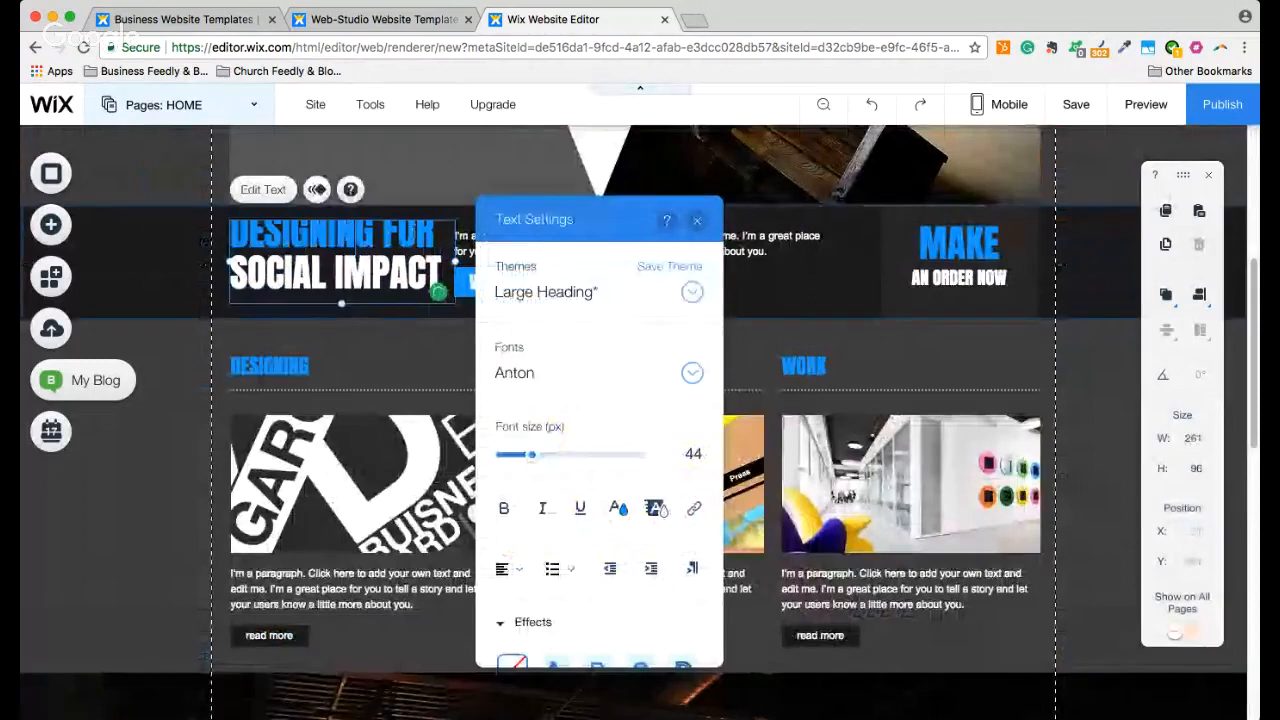
{"action": "left_click_drag", "start_coordinate": [442, 232], "coordinate": [218, 230]}
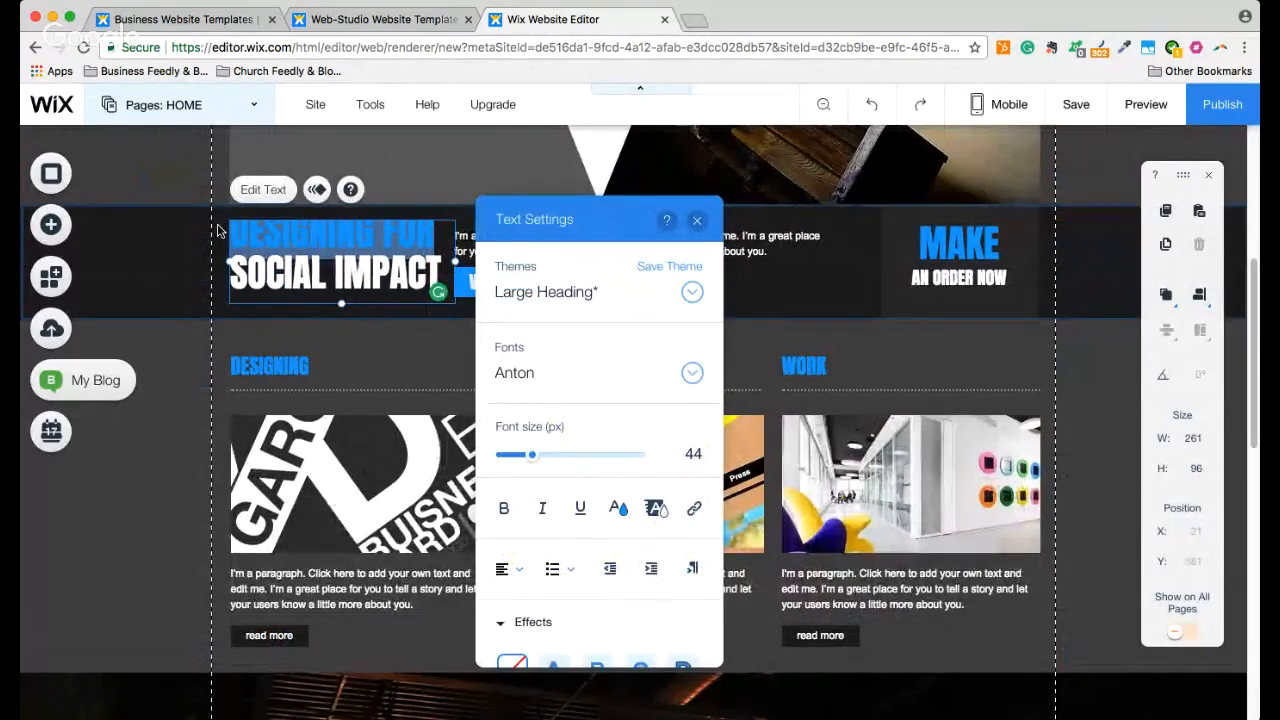
{"action": "type", "text": "WHA"}
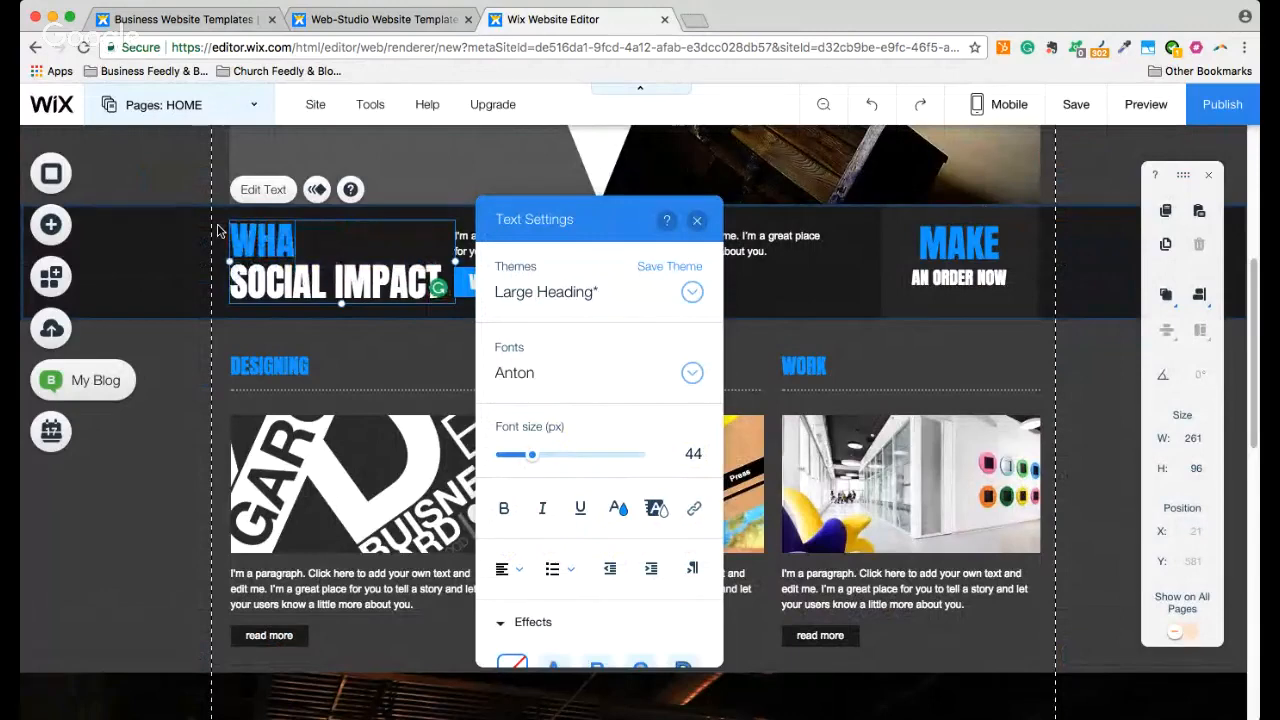
{"action": "type", "text": "T'S HAPPENING"}
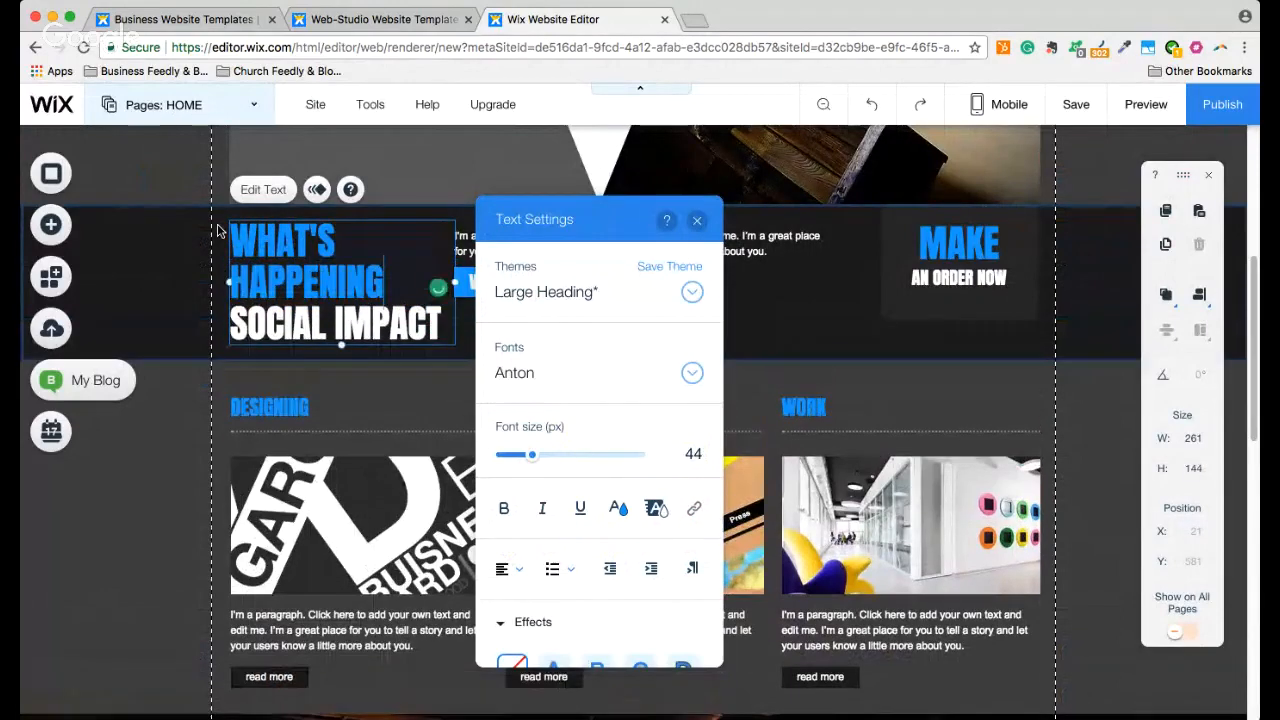
Replace the white heading line "SOCIAL IMPACT" with "AT JOURNEY CHURCH" and finish editing the heading
{"action": "key", "text": "Down"}
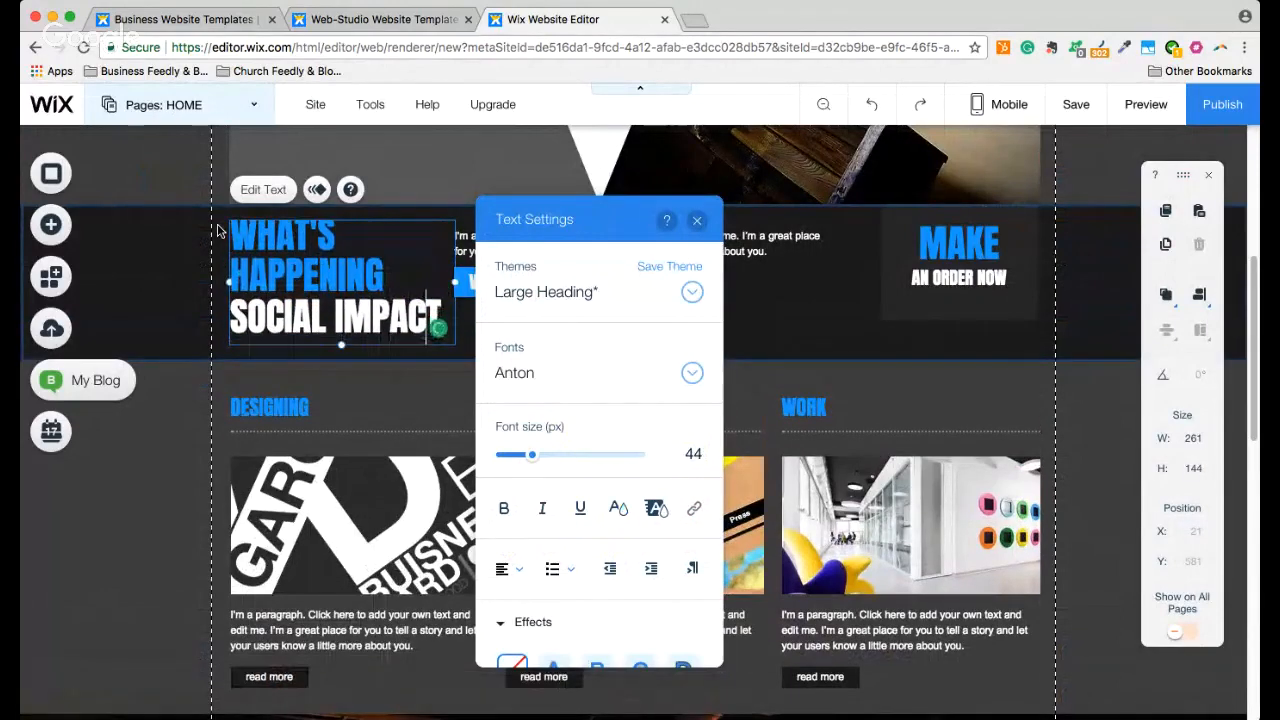
{"action": "key", "text": "BackSpace"}
{"action": "key", "text": "BackSpace"}
{"action": "key", "text": "BackSpace"}
{"action": "key", "text": "BackSpace"}
{"action": "key", "text": "BackSpace"}
{"action": "key", "text": "BackSpace"}
{"action": "key", "text": "BackSpace"}
{"action": "key", "text": "BackSpace"}
{"action": "key", "text": "BackSpace"}
{"action": "key", "text": "BackSpace"}
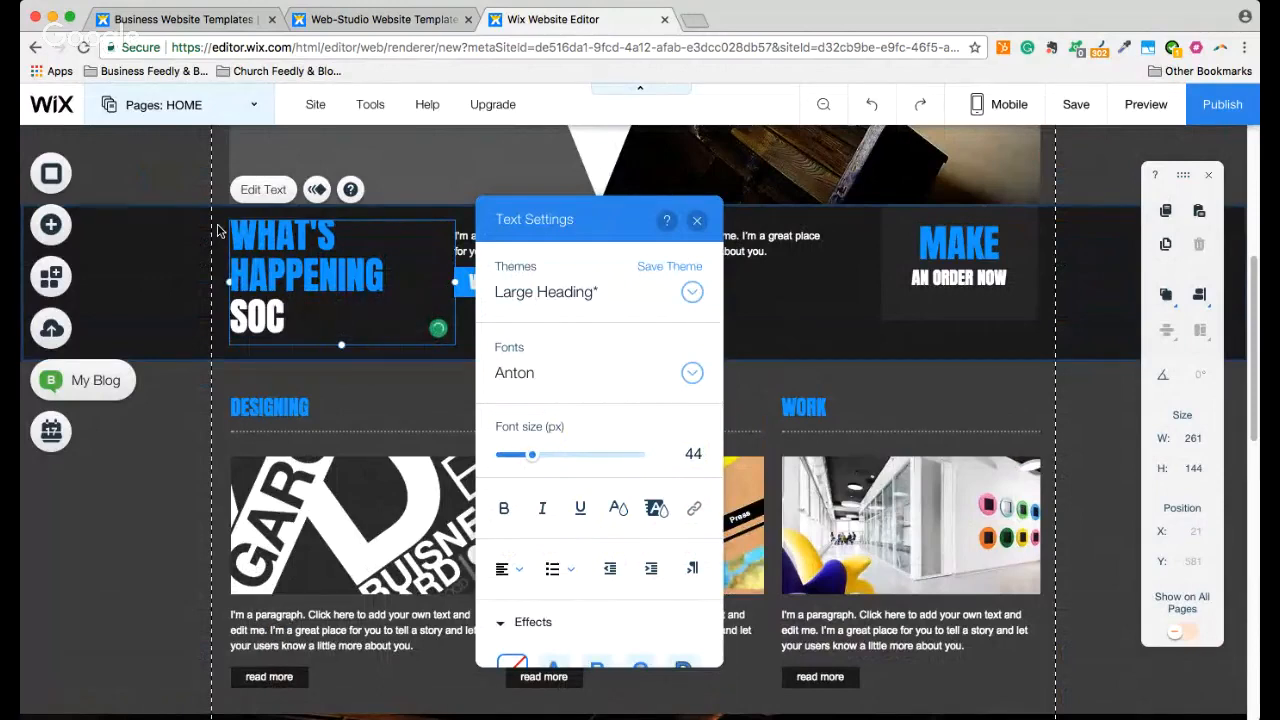
{"action": "key", "text": "BackSpace"}
{"action": "key", "text": "BackSpace"}
{"action": "key", "text": "BackSpace"}
{"action": "type", "text": "AT"}
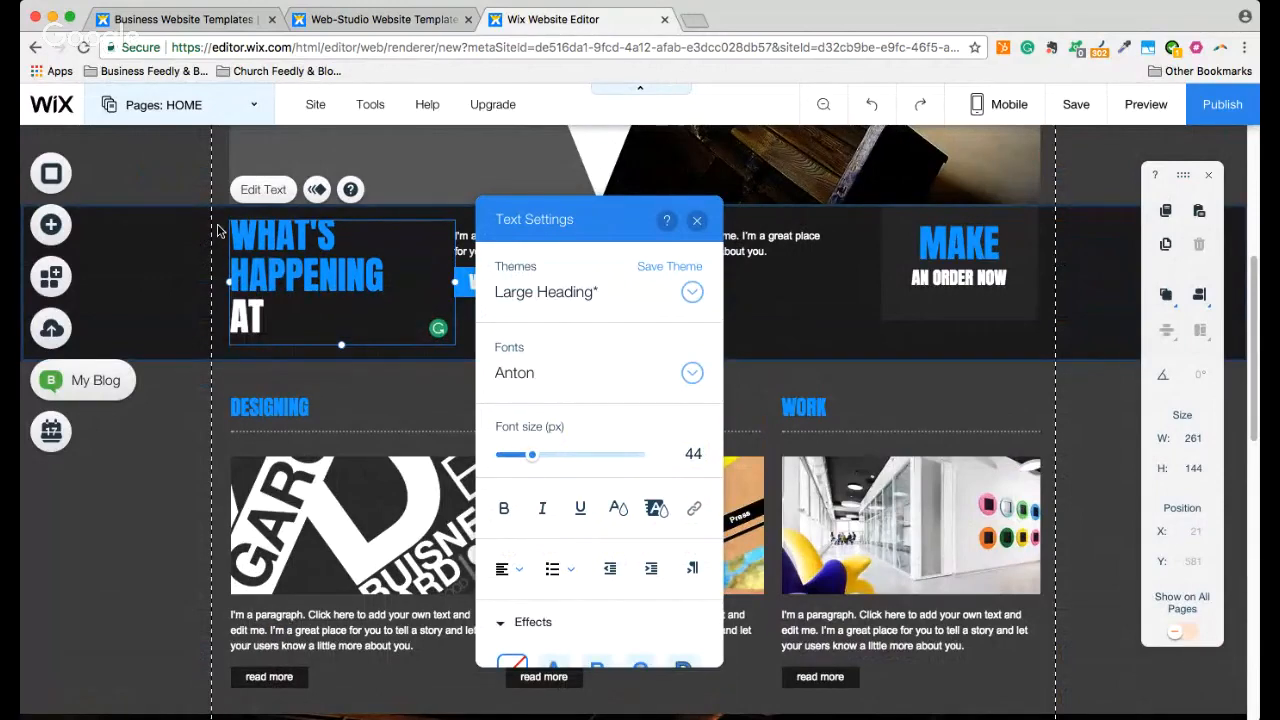
{"action": "type", "text": " JOURNEY CHURCH"}
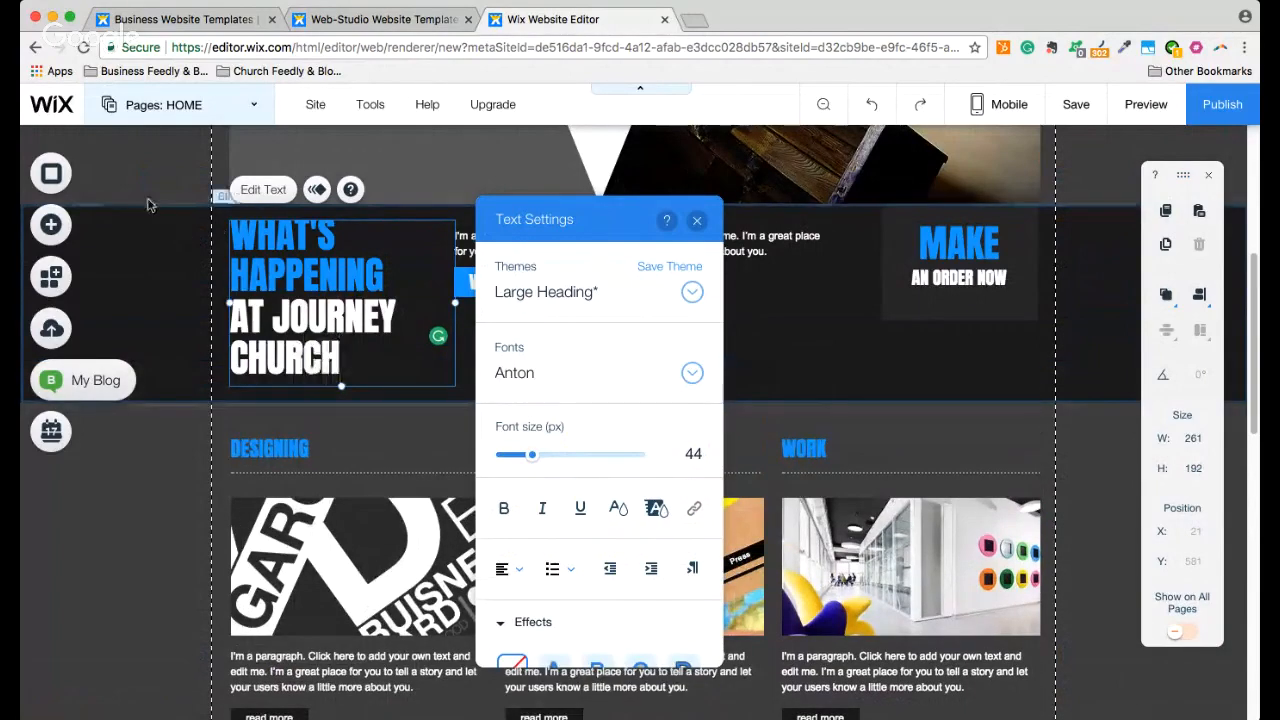
{"action": "left_click", "coordinate": [697, 220]}
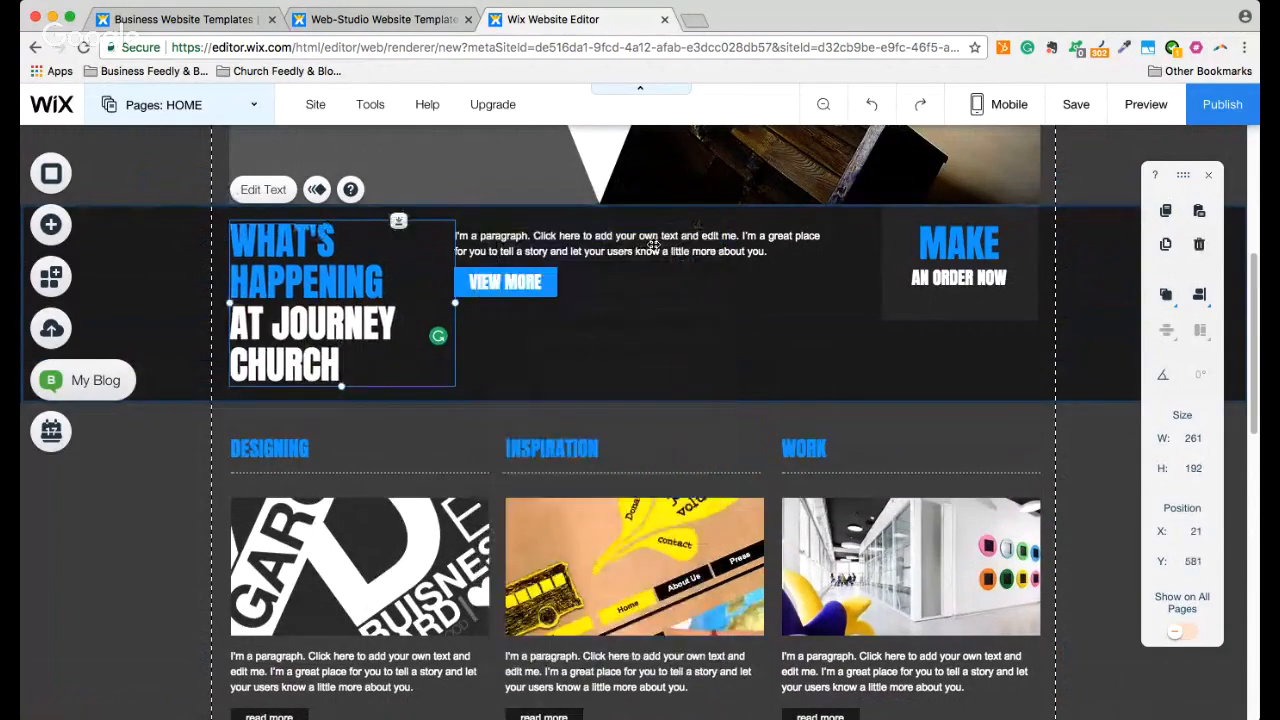
Replace the placeholder paragraph beside the strip heading with "Check out our digital bulletin for our upcoming events."
{"action": "double_click", "coordinate": [630, 246]}
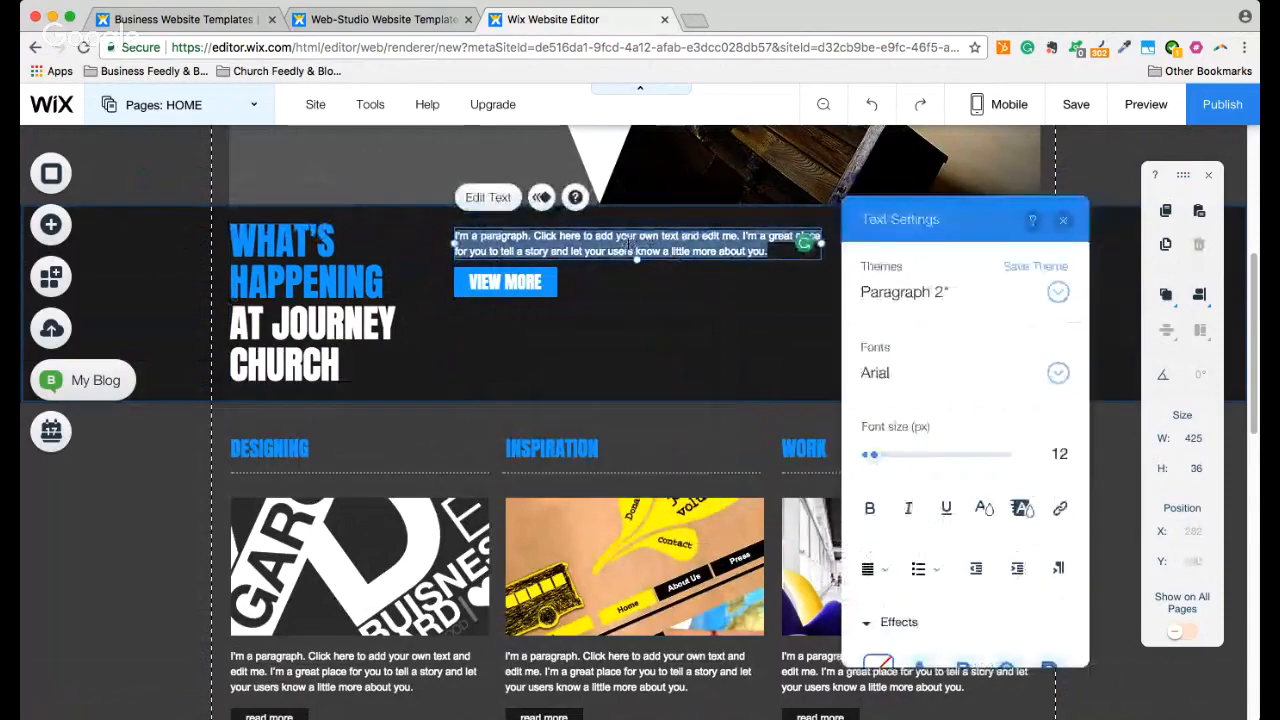
{"action": "type", "text": "CLI"}
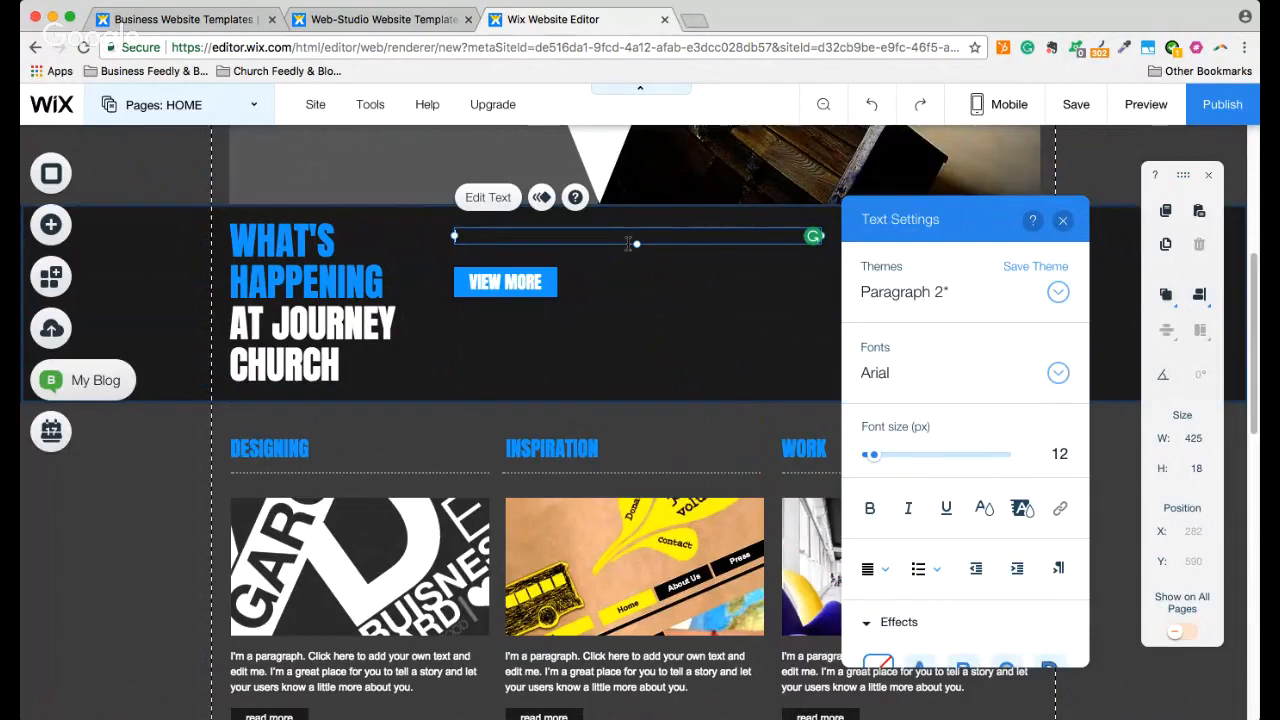
{"action": "type", "text": "CH"}
{"action": "key", "text": "BackSpace"}
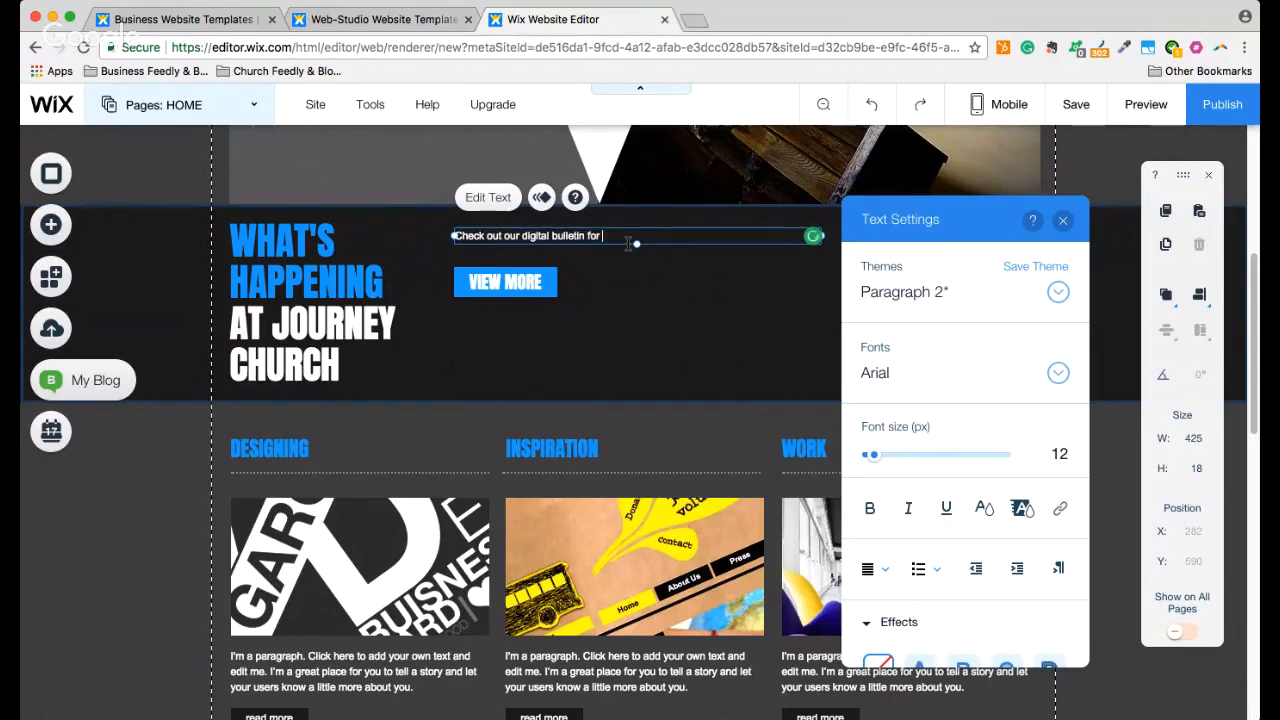
{"action": "type", "text": "heck out our digital bulletin for our upcoming events."}
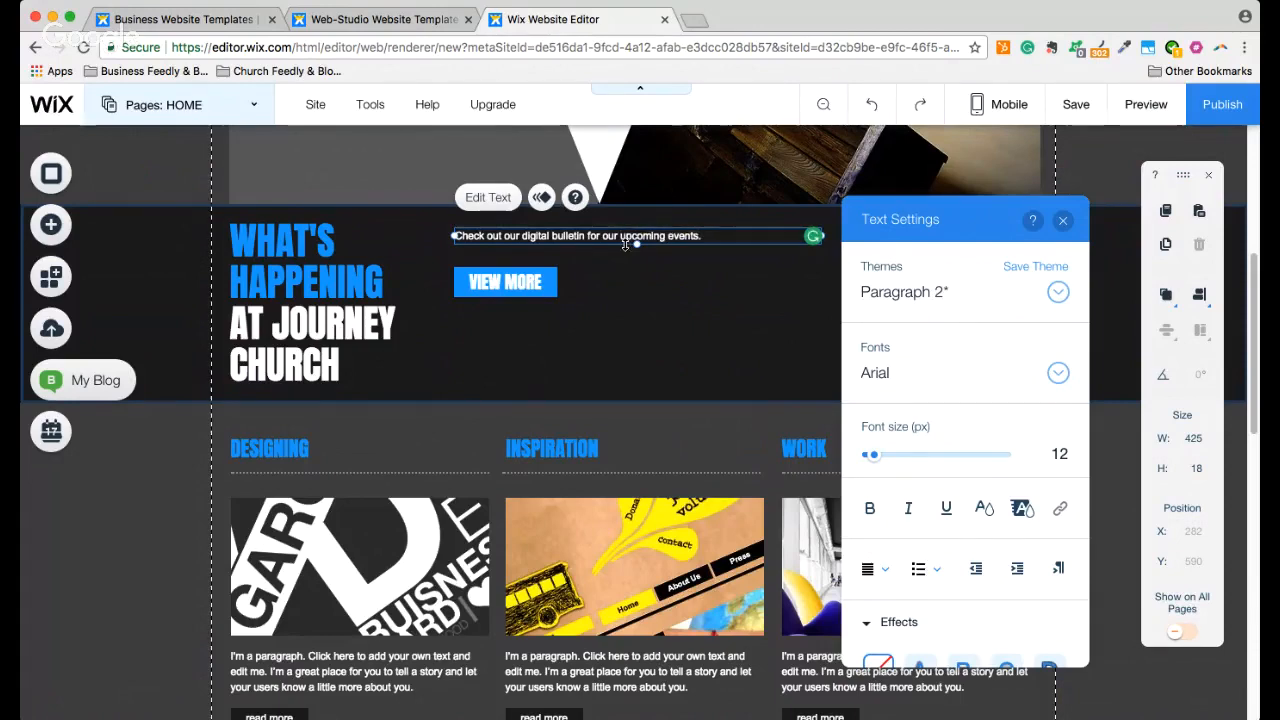
Format the digital bulletin sentence in the Anton font at 18 px
{"action": "triple_click", "coordinate": [608, 234]}
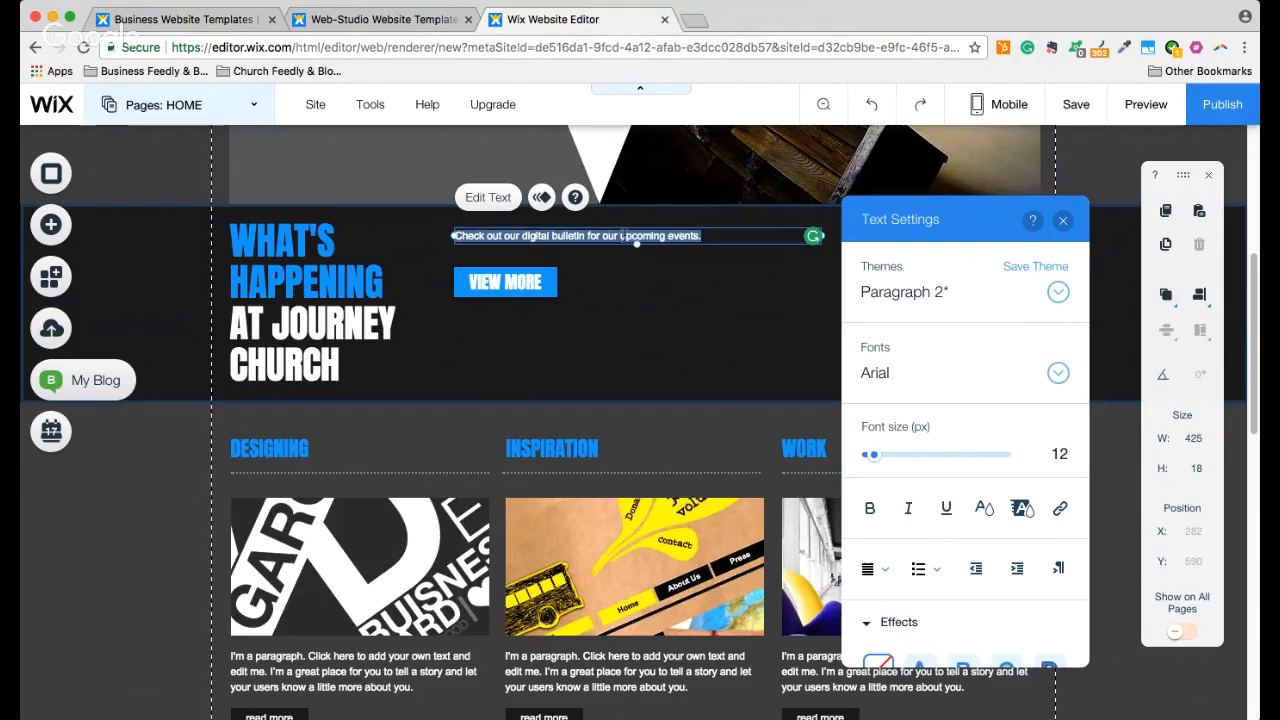
{"action": "left_click_drag", "start_coordinate": [870, 455], "coordinate": [878, 455]}
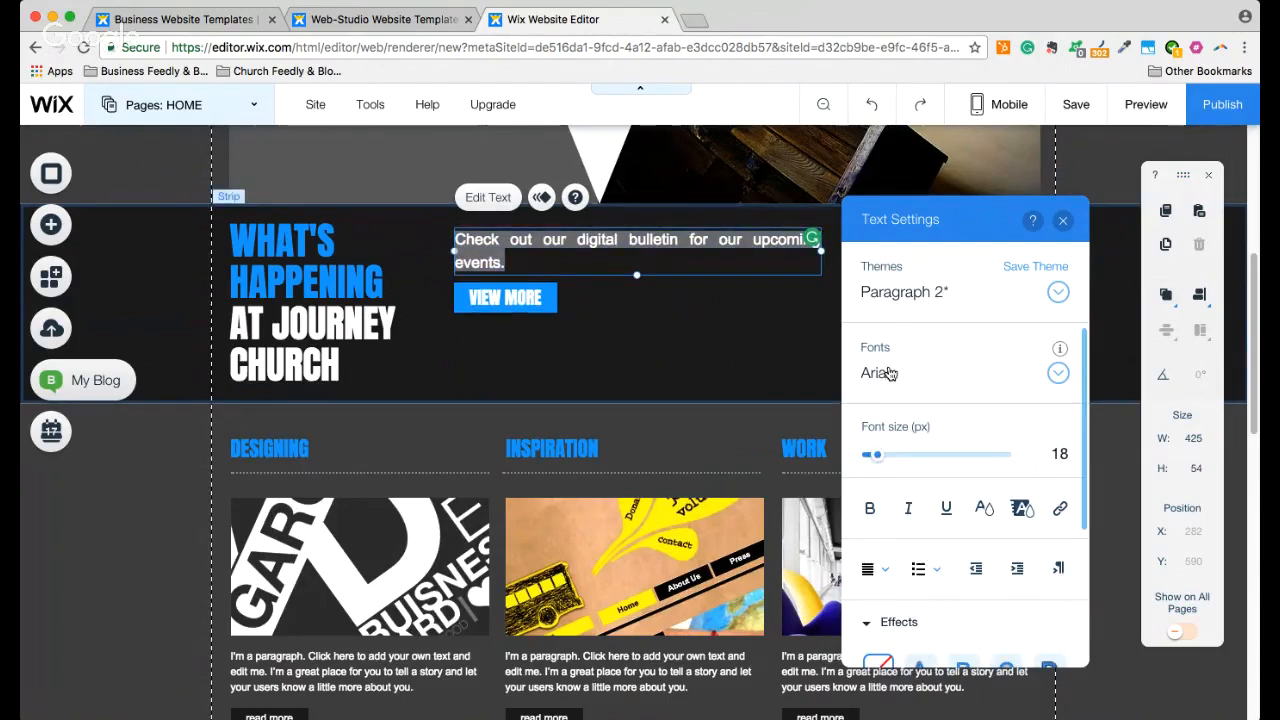
{"action": "left_click", "coordinate": [890, 373]}
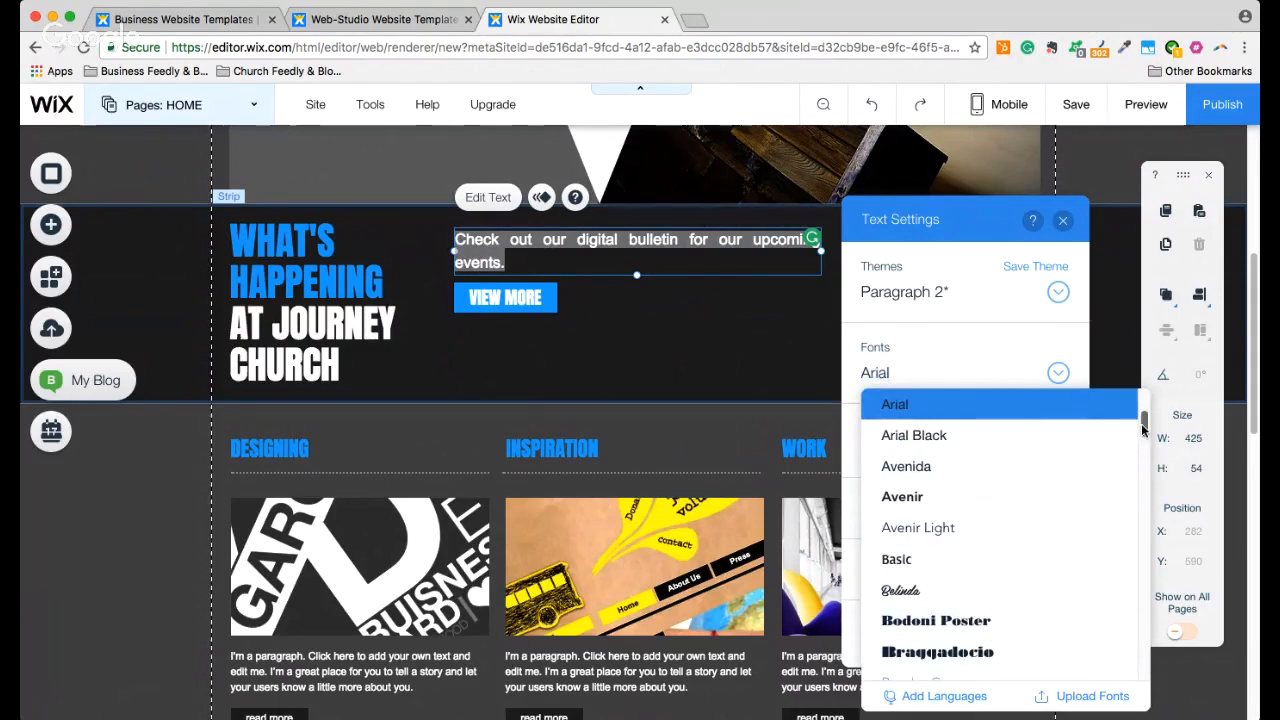
{"action": "mouse_move", "coordinate": [1143, 430]}
{"action": "left_mouse_down"}
{"action": "mouse_move", "coordinate": [1143, 448]}
{"action": "mouse_move", "coordinate": [1143, 417]}
{"action": "left_mouse_up"}
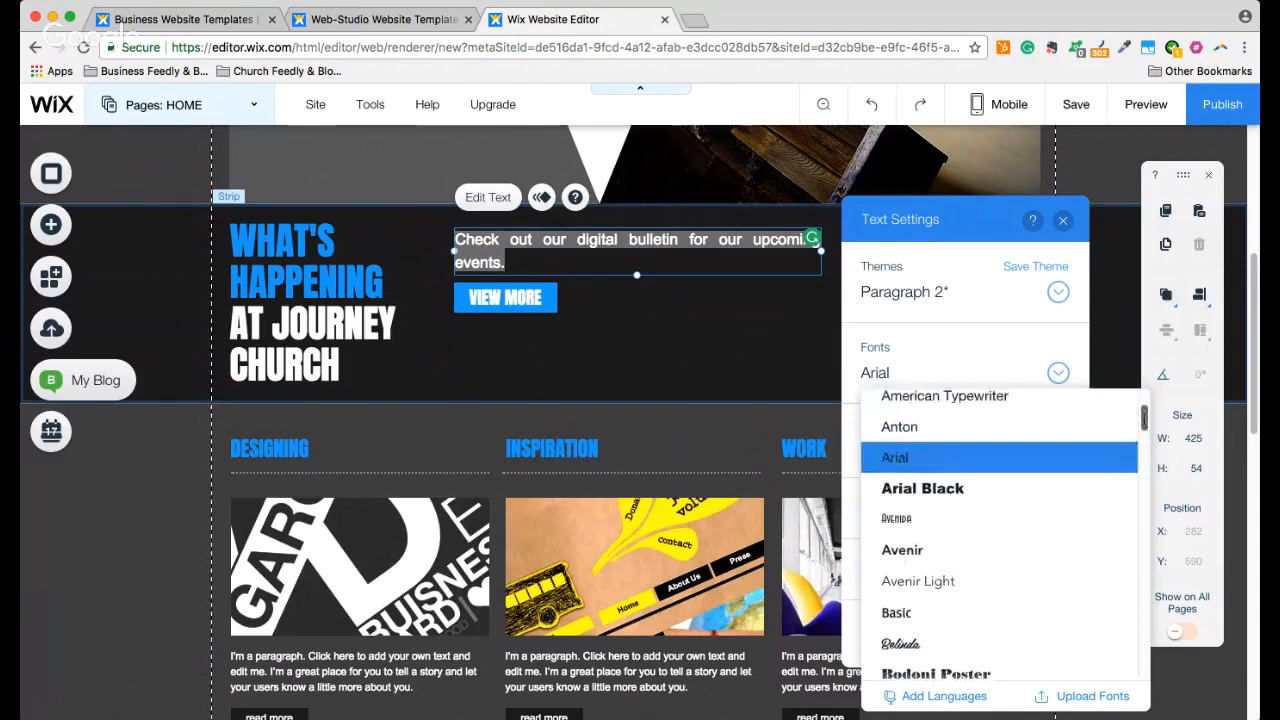
{"action": "left_click", "coordinate": [946, 430]}
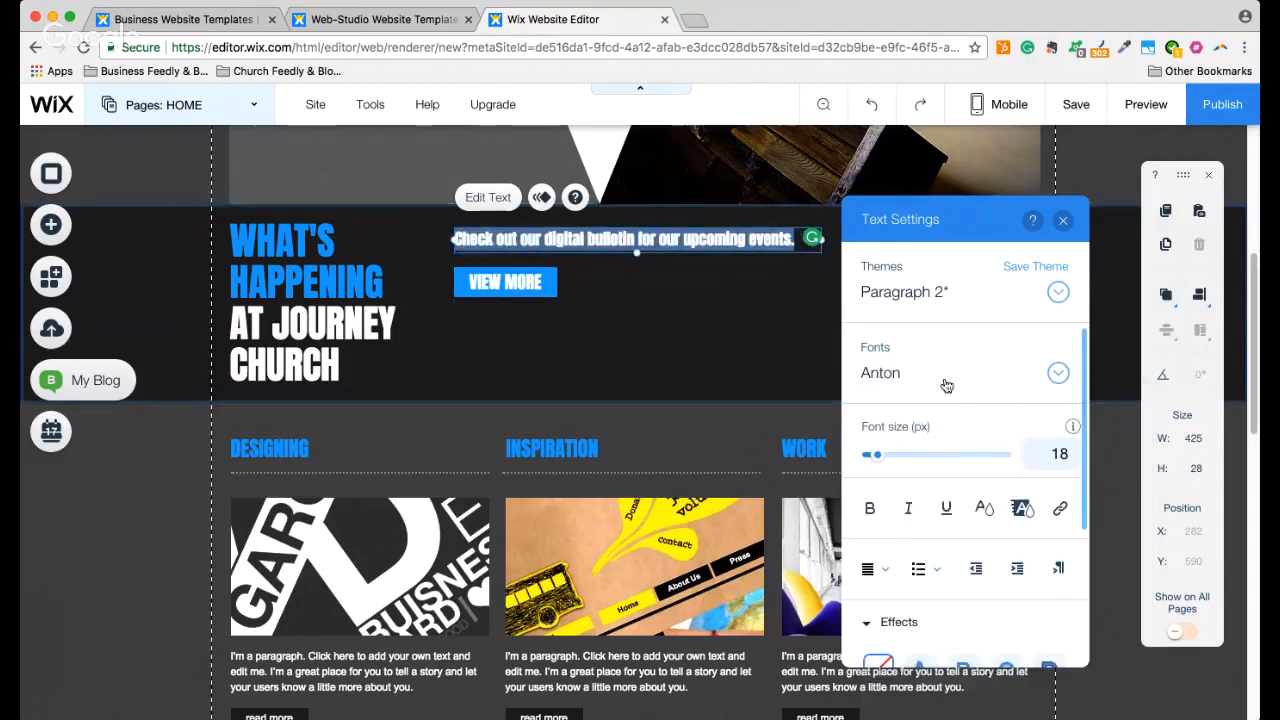
{"action": "left_click", "coordinate": [1063, 221]}
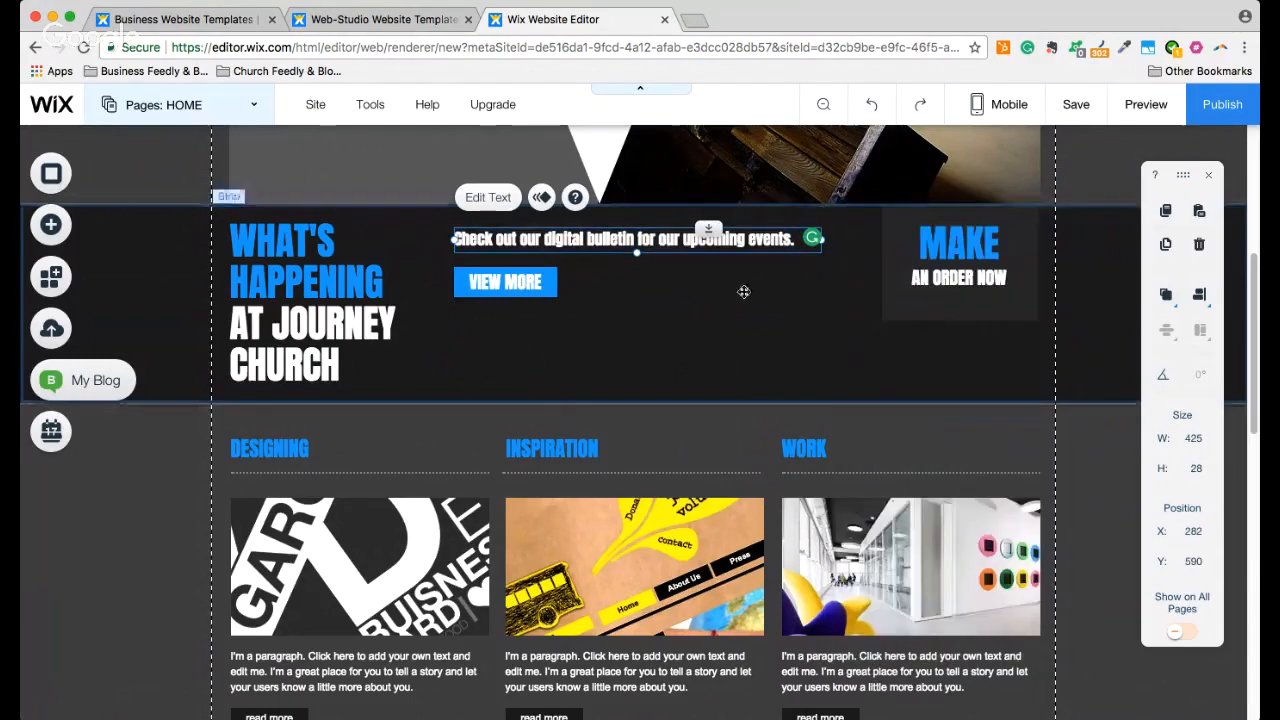
Delete the "MAKE AN ORDER NOW" box from the strip
{"action": "left_click", "coordinate": [899, 238]}
{"action": "key", "text": "Delete"}
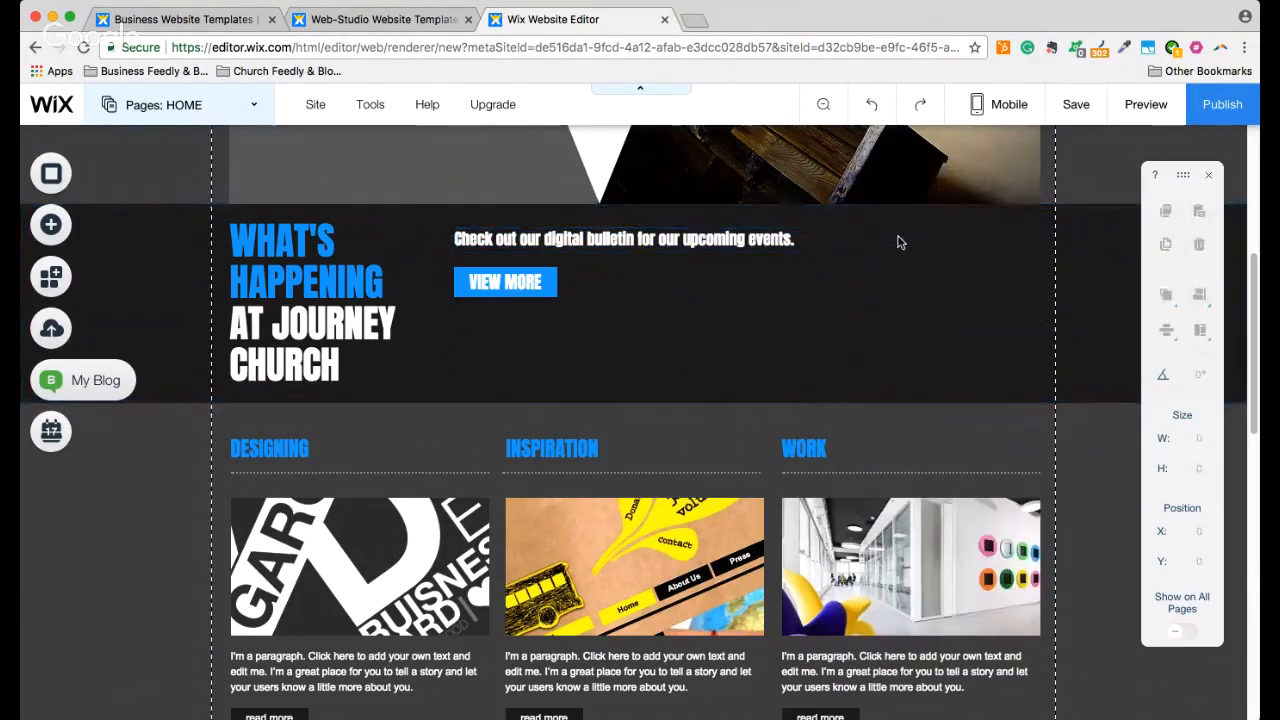
Increase the digital bulletin sentence's font size to 20 px and align its text left
{"action": "double_click", "coordinate": [649, 244]}
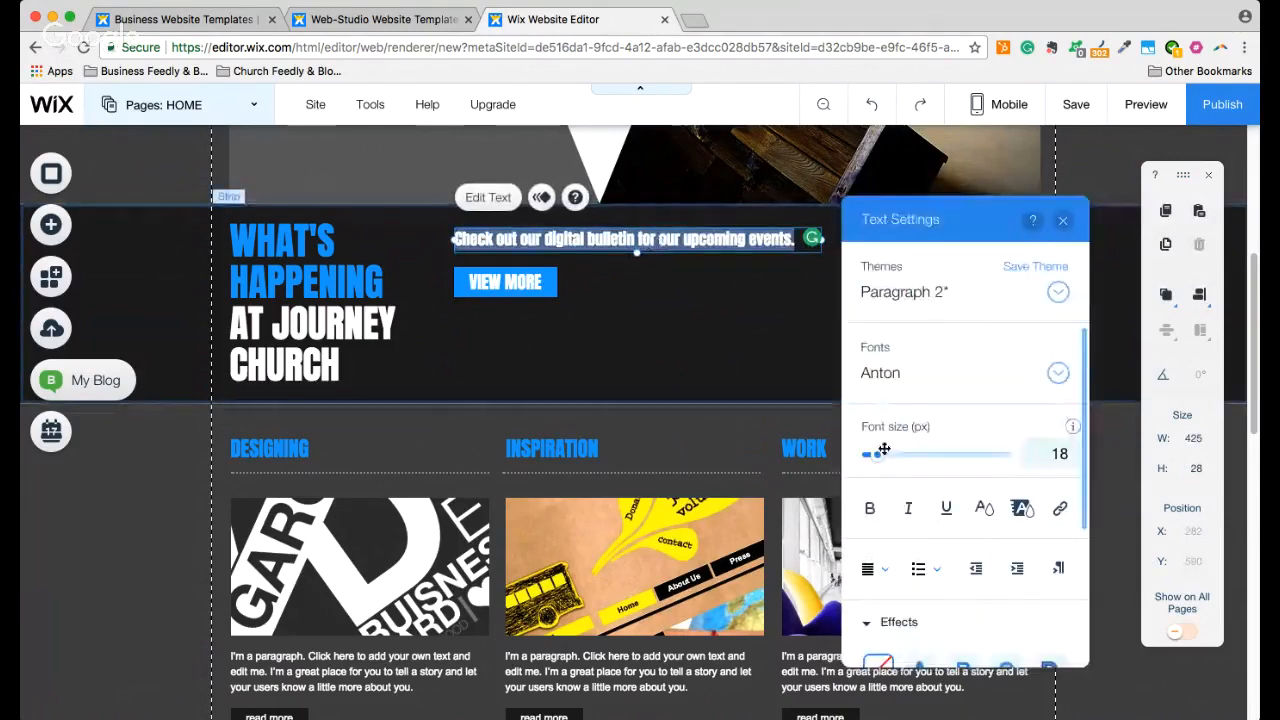
{"action": "left_click_drag", "start_coordinate": [880, 458], "coordinate": [880, 455]}
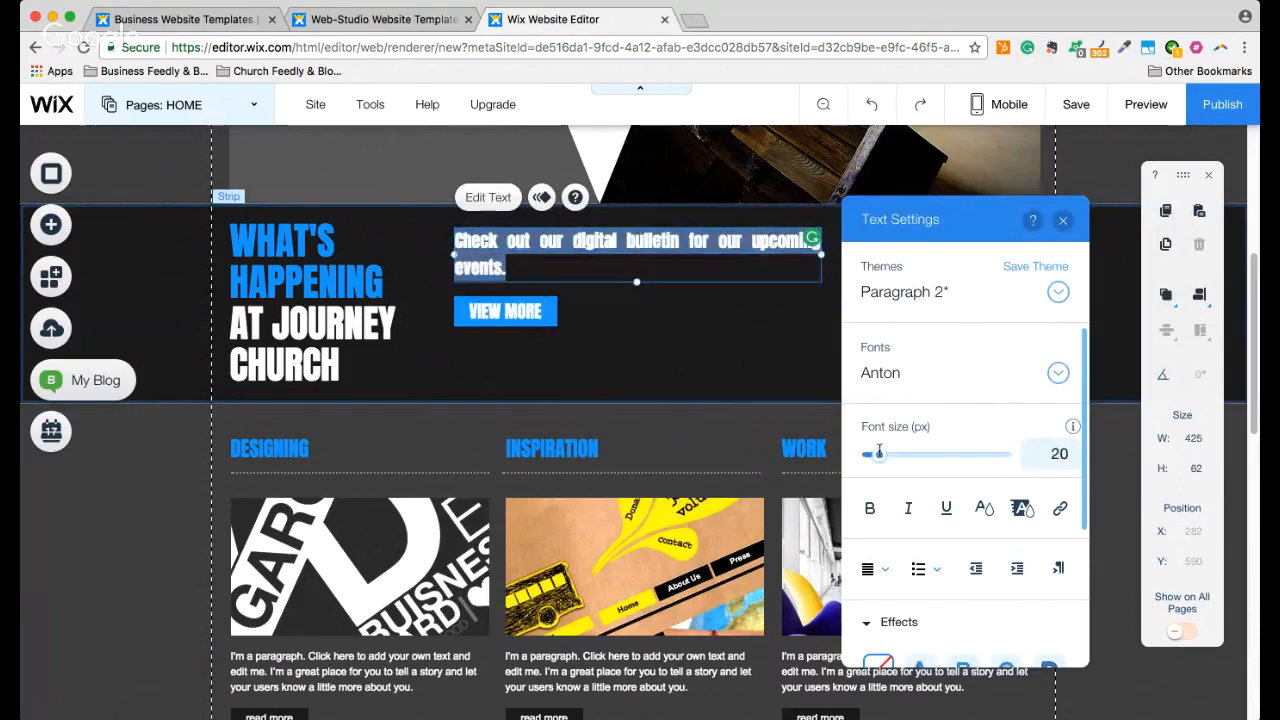
{"action": "left_click", "coordinate": [888, 568]}
{"action": "left_click", "coordinate": [883, 488]}
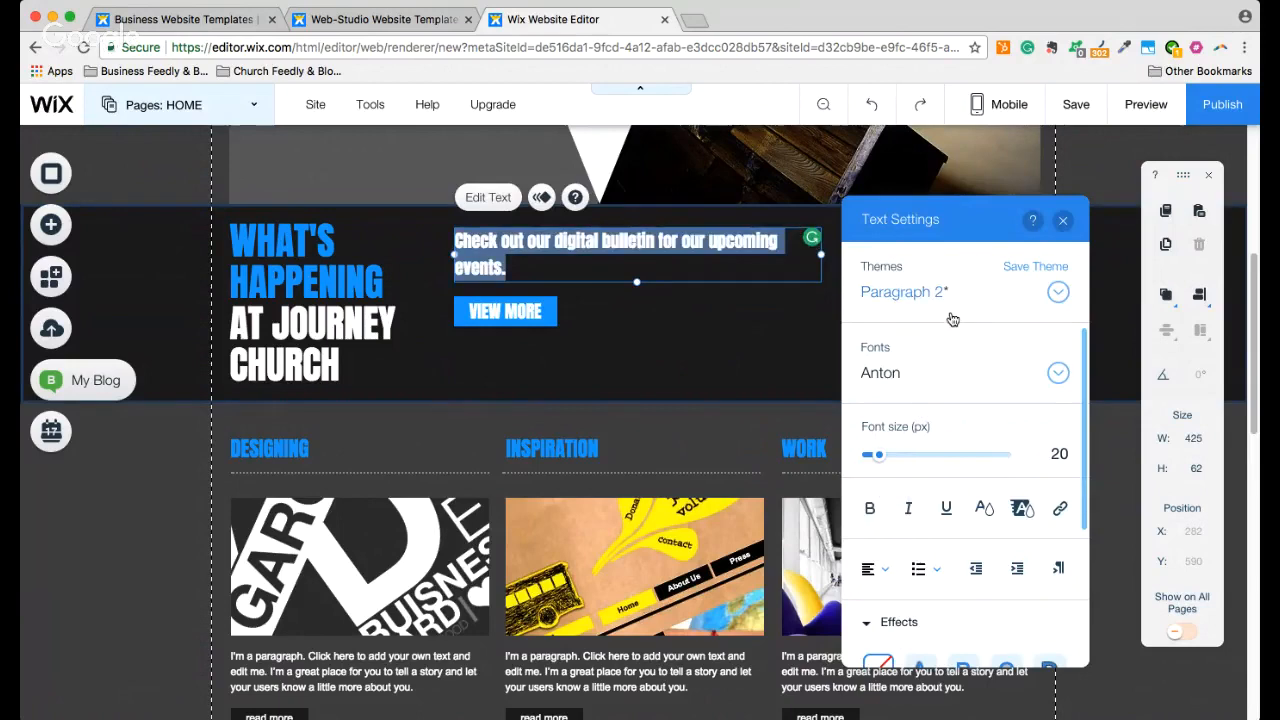
Widen the digital bulletin sentence's text box to 455 px so it fits one line, and move it across the strip to X 507, Y 589
{"action": "left_click", "coordinate": [1063, 220]}
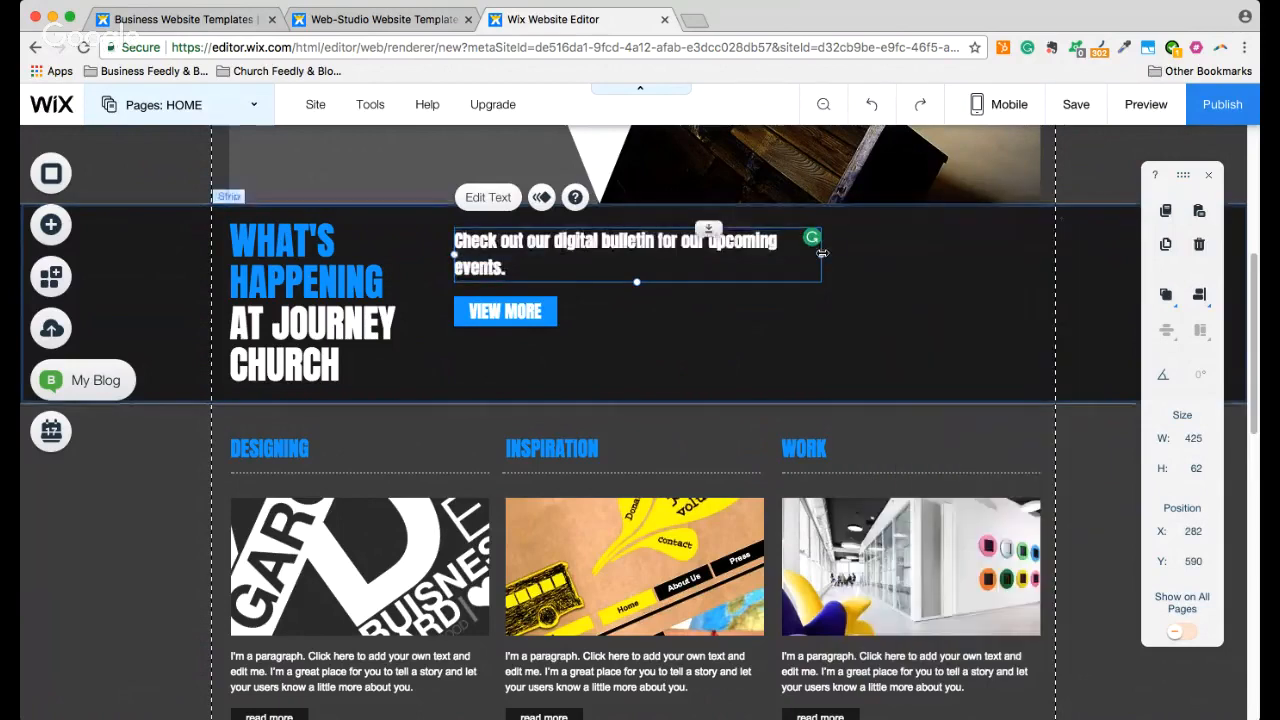
{"action": "left_click_drag", "start_coordinate": [822, 253], "coordinate": [847, 253]}
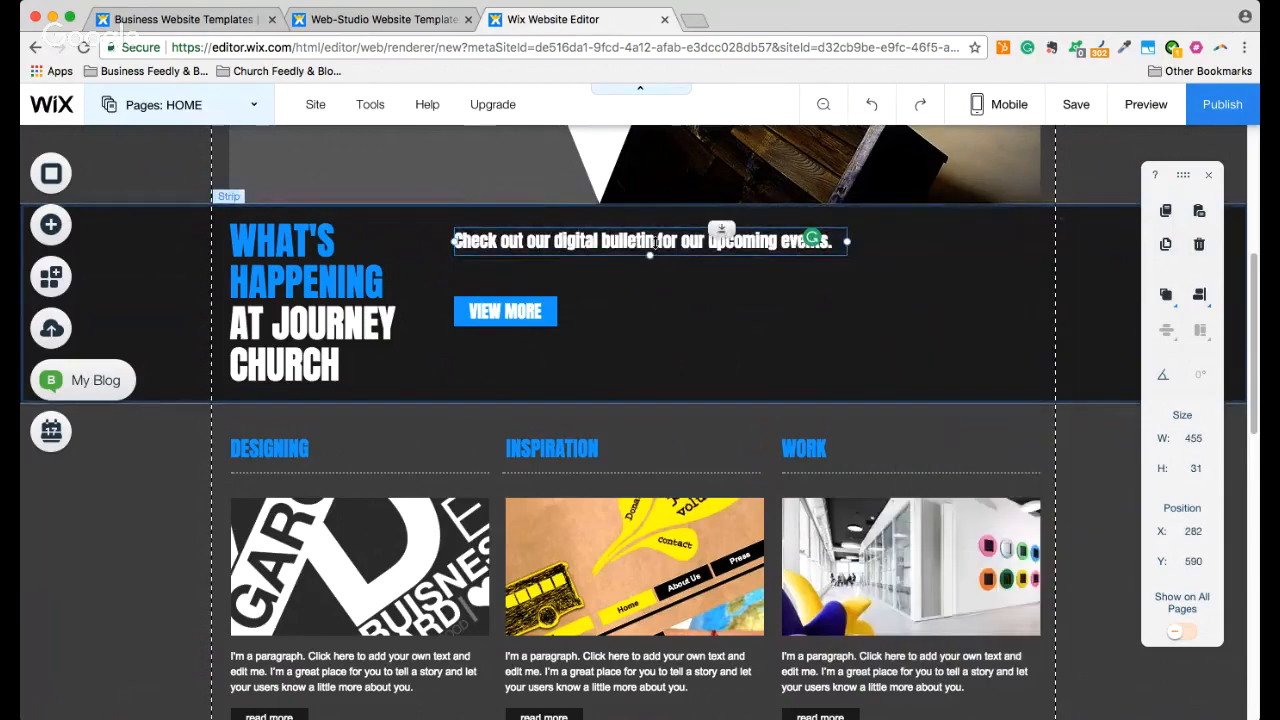
{"action": "left_click_drag", "start_coordinate": [684, 246], "coordinate": [857, 247]}
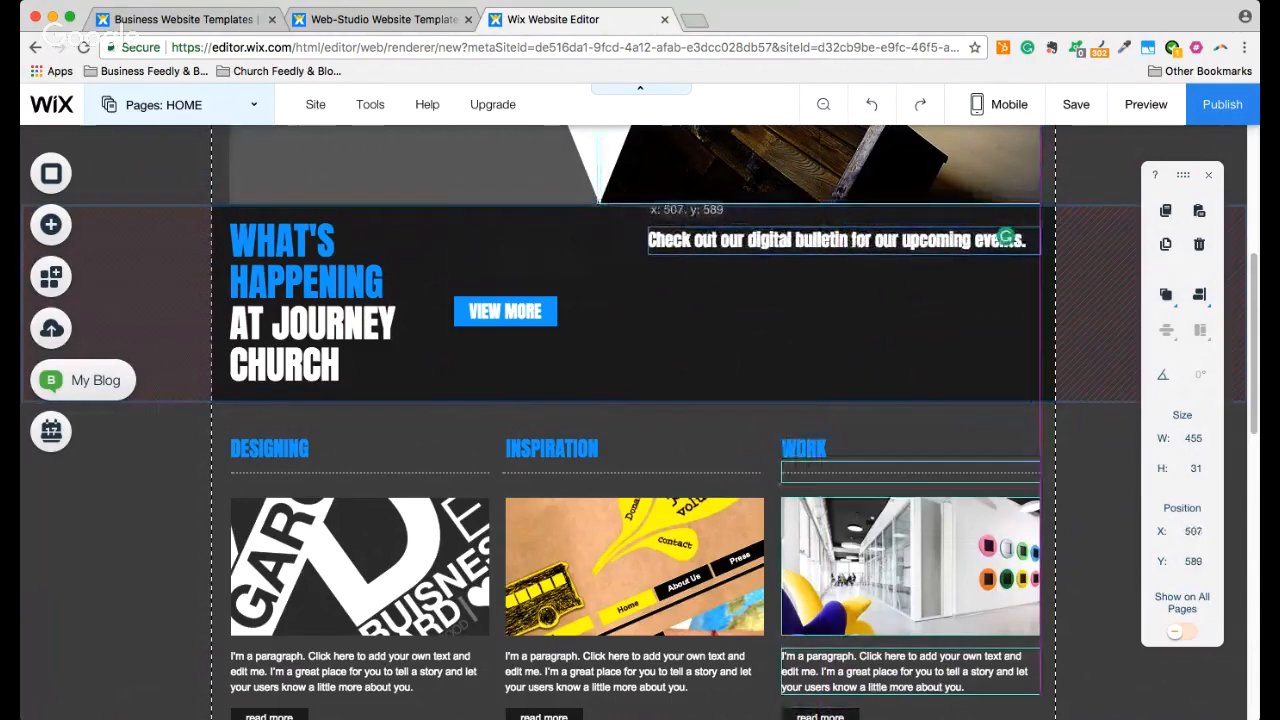
Change the strip button's label from "VIEW MORE" to "UPCOMING EVENTS"
{"action": "double_click", "coordinate": [503, 305]}
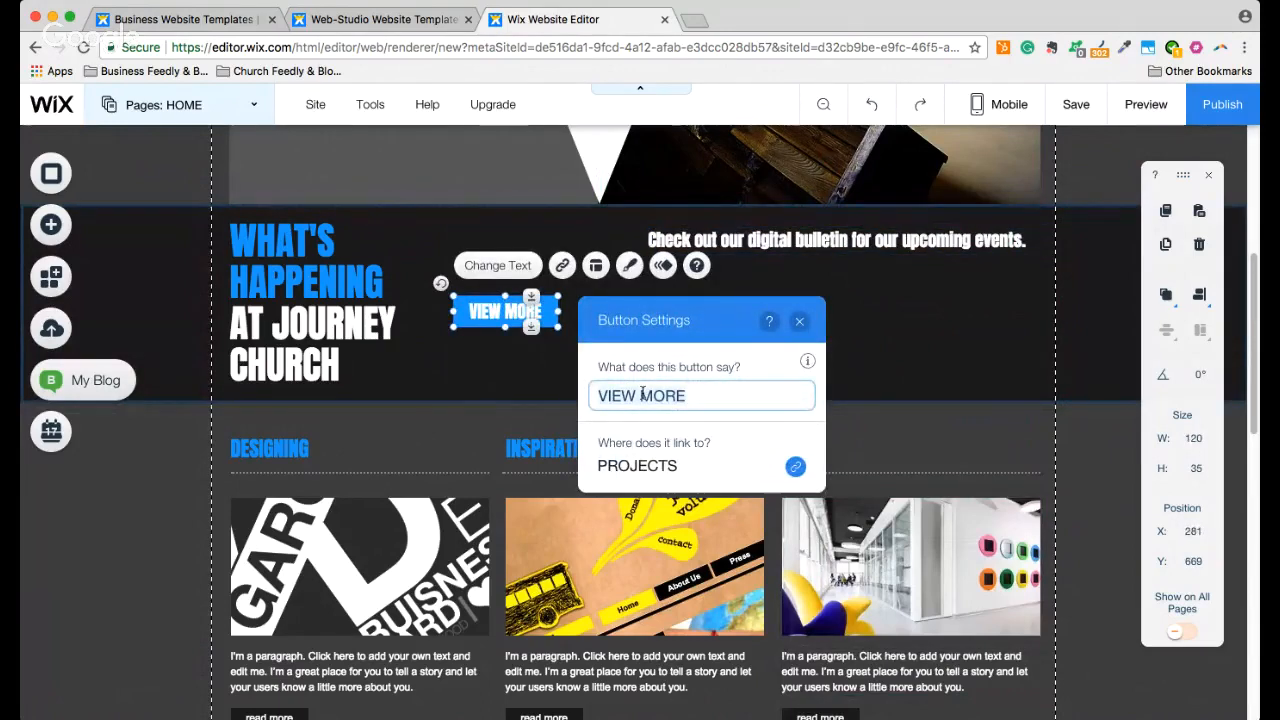
{"action": "key", "text": "ctrl+a"}
{"action": "type", "text": "UPCOMING EVEN"}
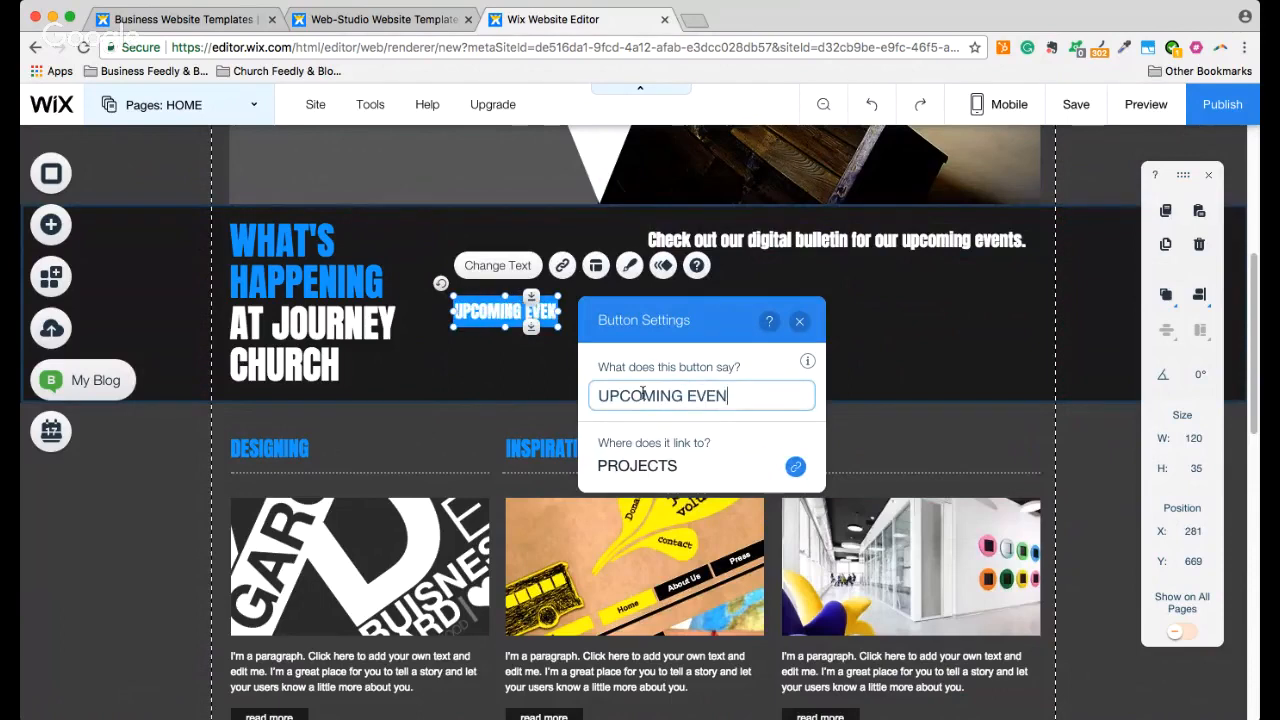
{"action": "type", "text": "TS"}
{"action": "left_click", "coordinate": [799, 321]}
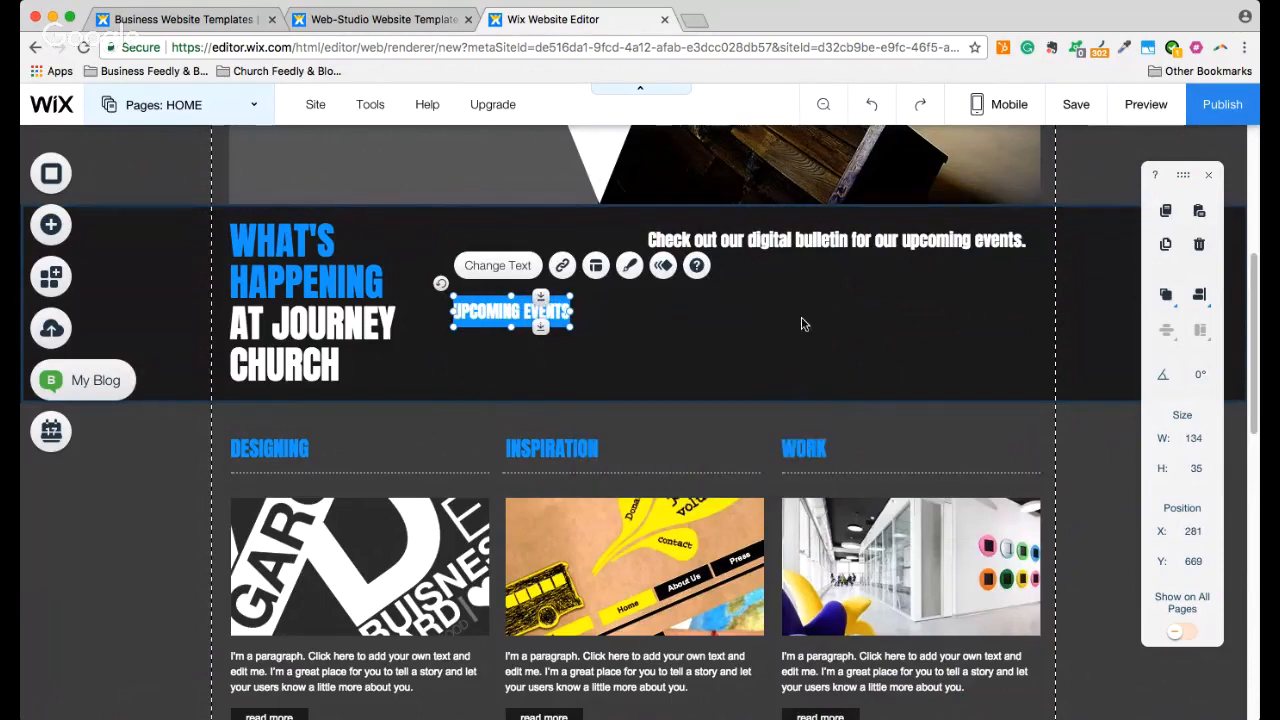
Enlarge the "UPCOMING EVENTS" button to 166 by 43 px and place it below the digital bulletin sentence
{"action": "left_click_drag", "start_coordinate": [573, 331], "coordinate": [600, 336]}
{"action": "left_click_drag", "start_coordinate": [525, 314], "coordinate": [725, 288]}
{"action": "left_click_drag", "start_coordinate": [648, 290], "coordinate": [651, 290]}
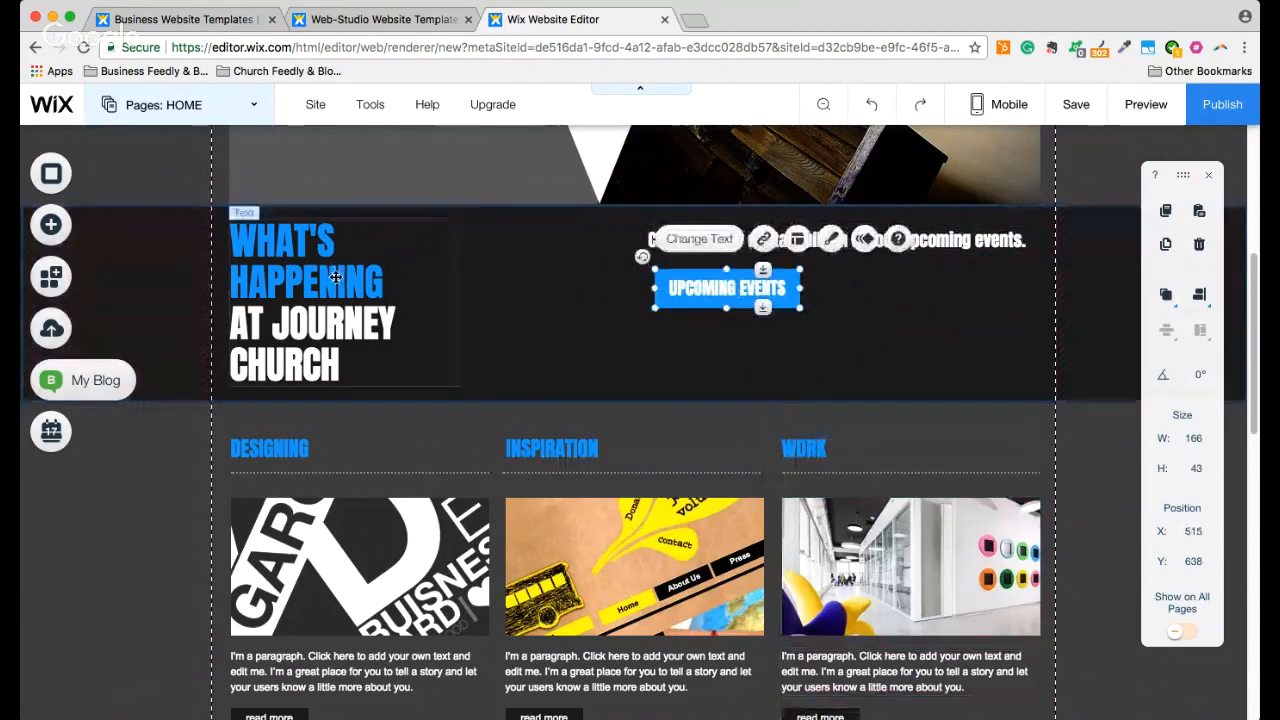
Widen the "What's Happening at Journey Church" heading to fit two lines, and align the button with the sentence's left edge at X 507, Y 633
{"action": "left_click", "coordinate": [429, 296]}
{"action": "left_click_drag", "start_coordinate": [456, 302], "coordinate": [557, 310]}
{"action": "left_click_drag", "start_coordinate": [723, 292], "coordinate": [716, 288]}
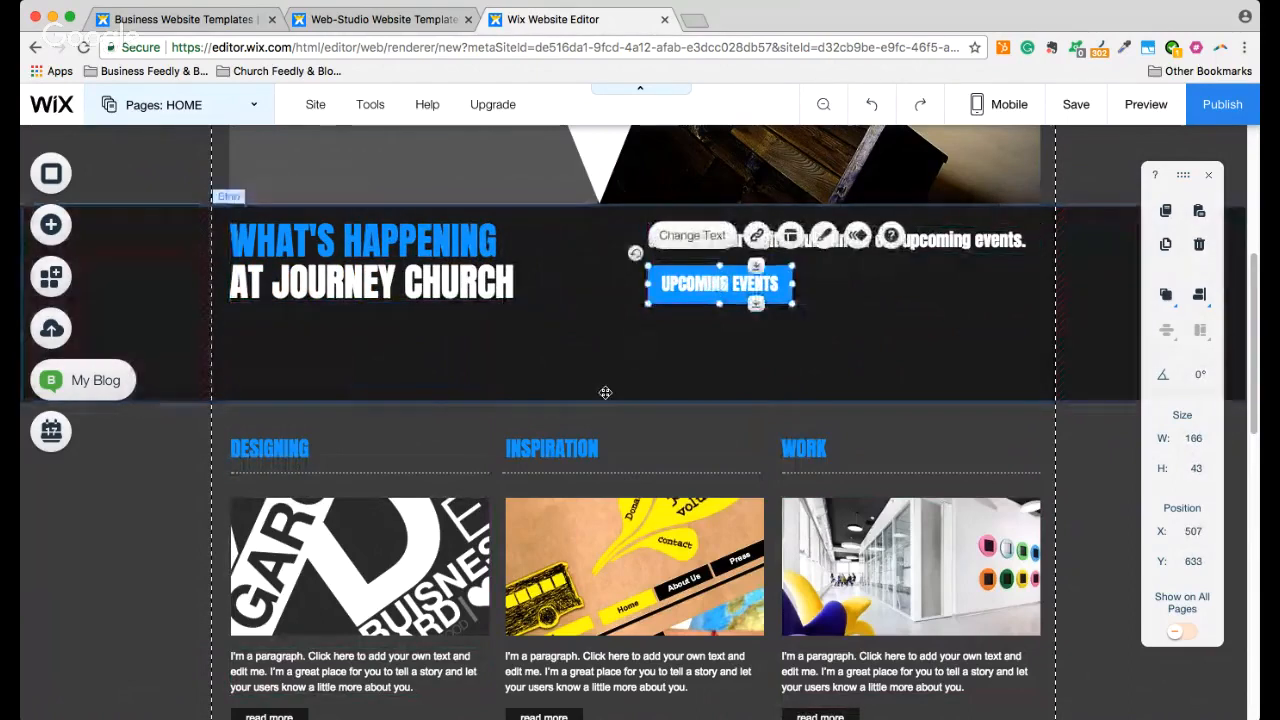
Reduce the "What's Happening" strip's height to 135 px, raising the digital bulletin sentence to Y 581 and its button to Y 621
{"action": "left_click", "coordinate": [1072, 403]}
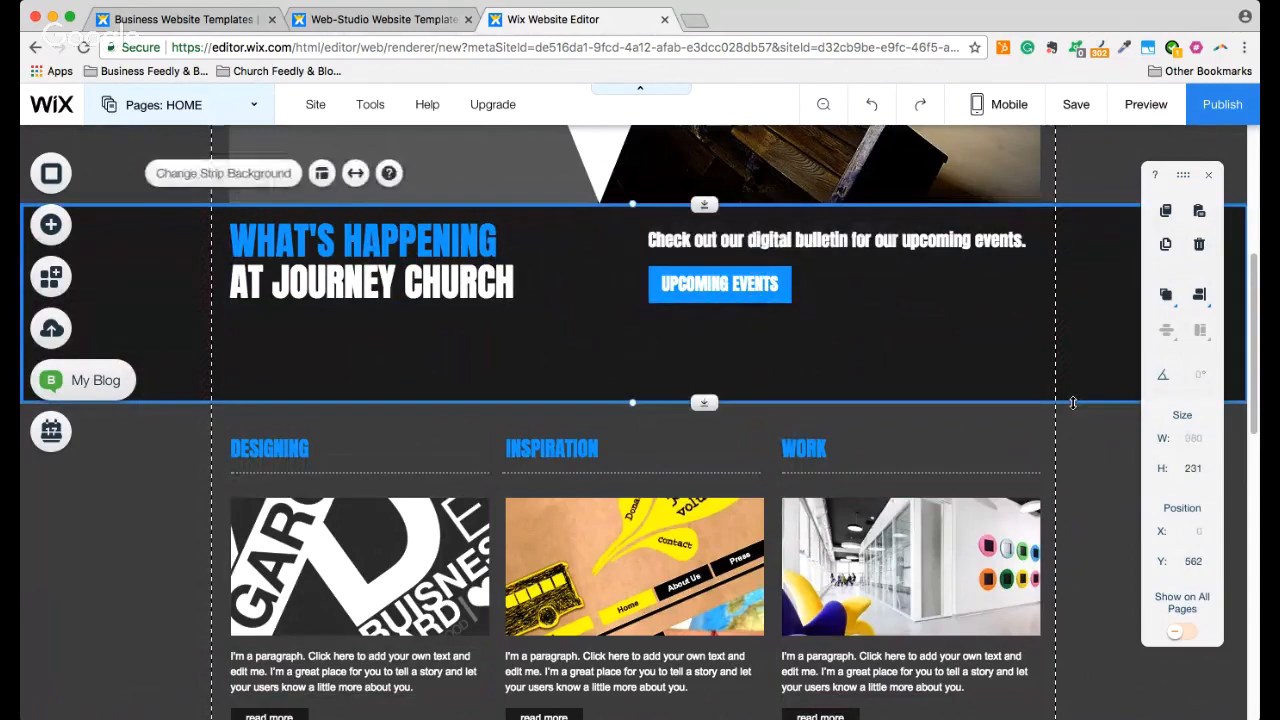
{"action": "left_click_drag", "start_coordinate": [1072, 403], "coordinate": [1063, 324]}
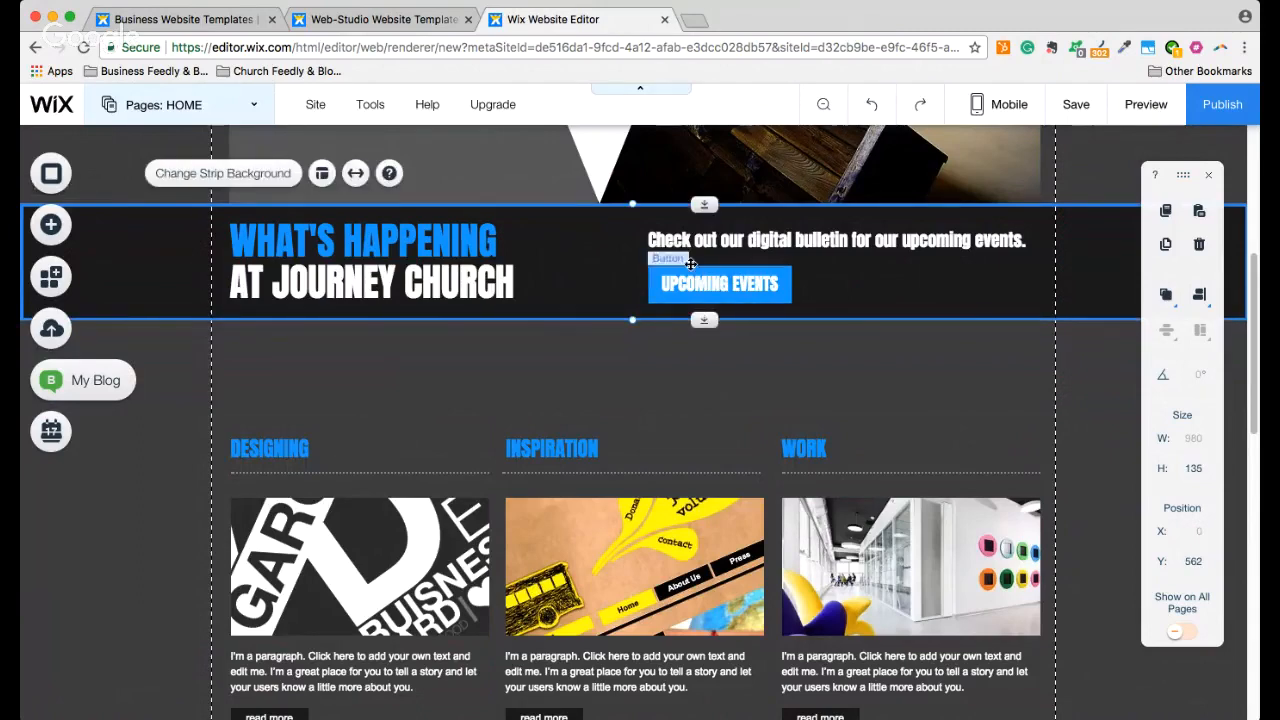
{"action": "left_click", "coordinate": [686, 241]}
{"action": "left_click_drag", "start_coordinate": [686, 244], "coordinate": [686, 240]}
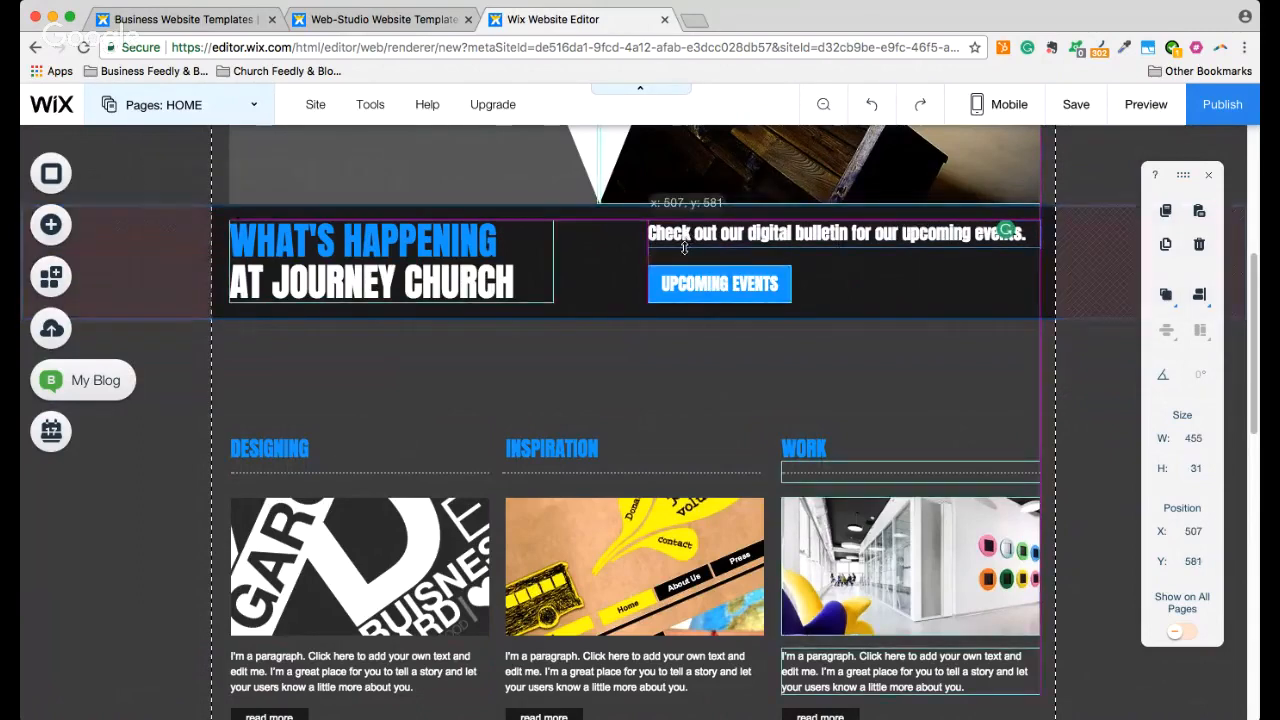
{"action": "left_click_drag", "start_coordinate": [688, 294], "coordinate": [688, 279]}
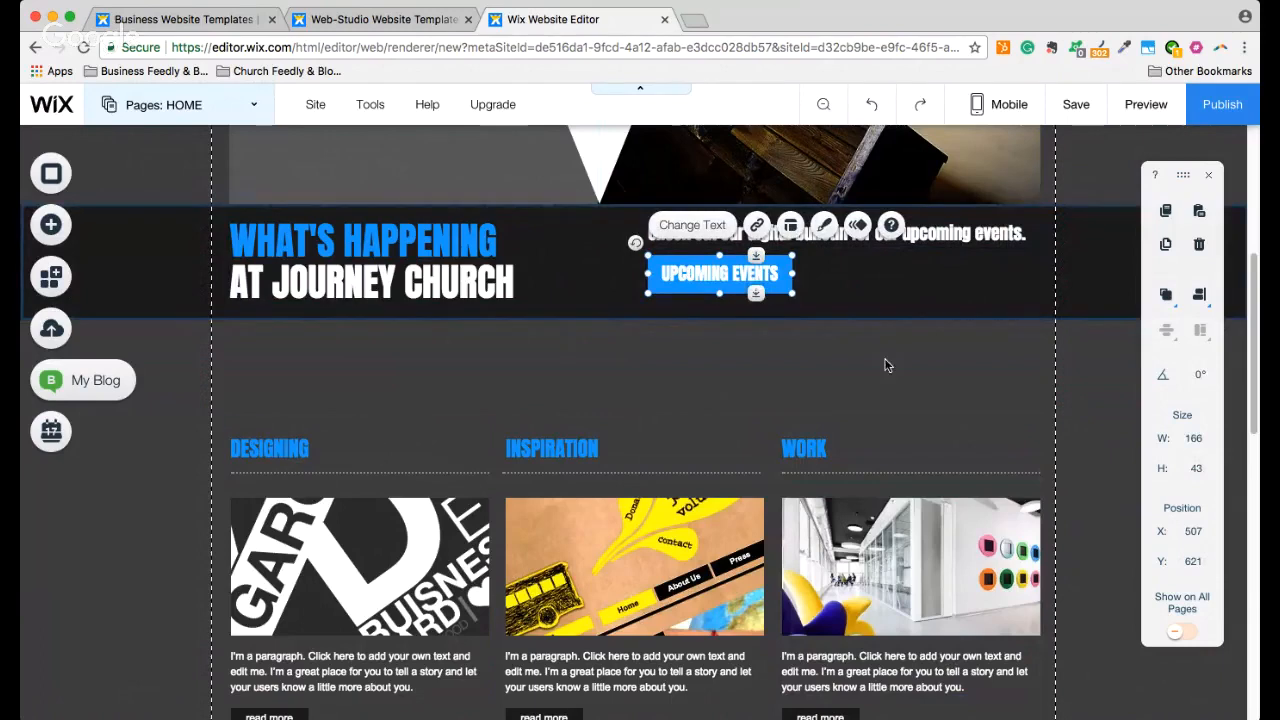
{"action": "left_click", "coordinate": [1080, 405]}
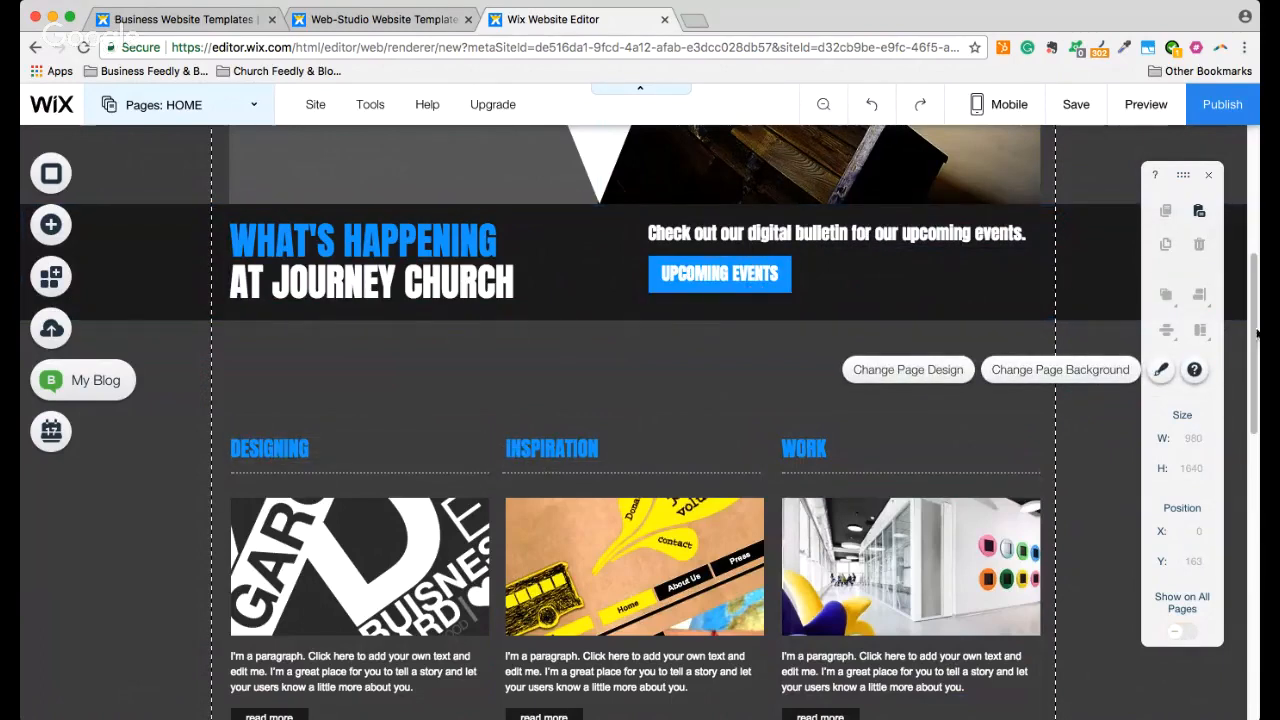
Move the full-width slideshow below the three columns up slightly to Y 1193
{"action": "scroll", "coordinate": [1250, 360], "scroll_direction": "down", "scroll_amount": 1}
{"action": "scroll", "coordinate": [1250, 360], "scroll_direction": "down", "scroll_amount": 3}
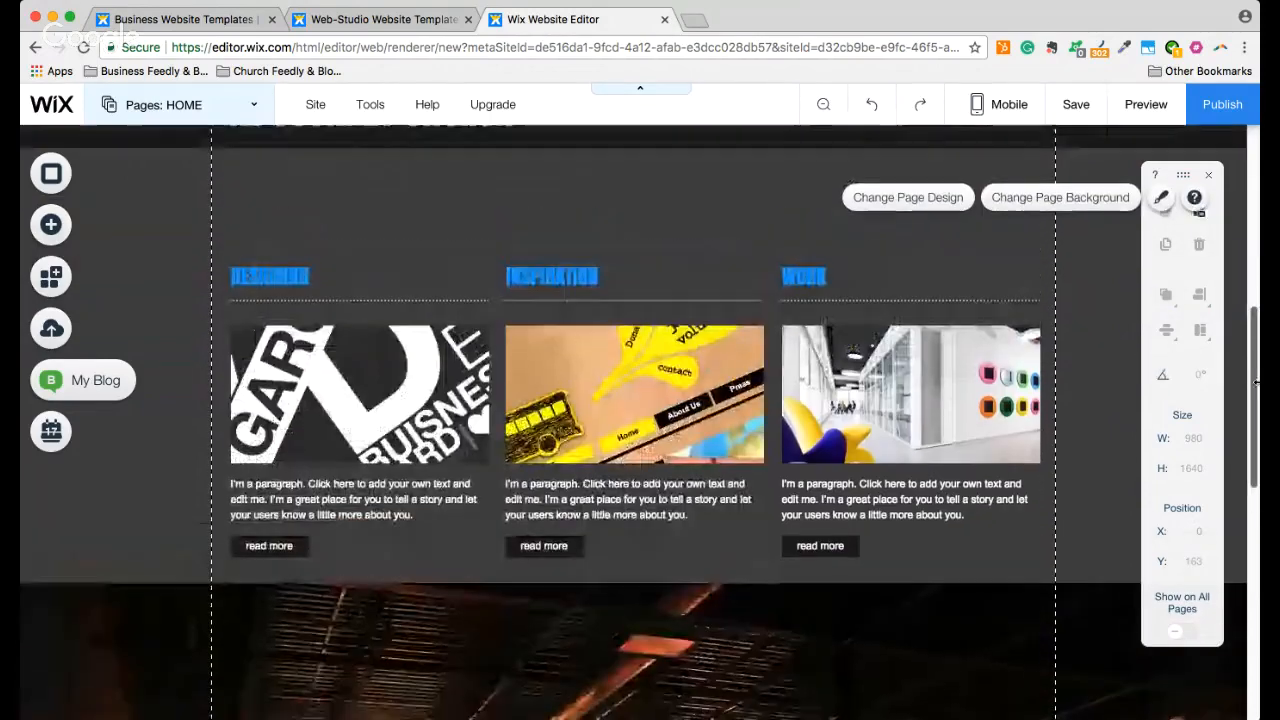
{"action": "left_click", "coordinate": [760, 610]}
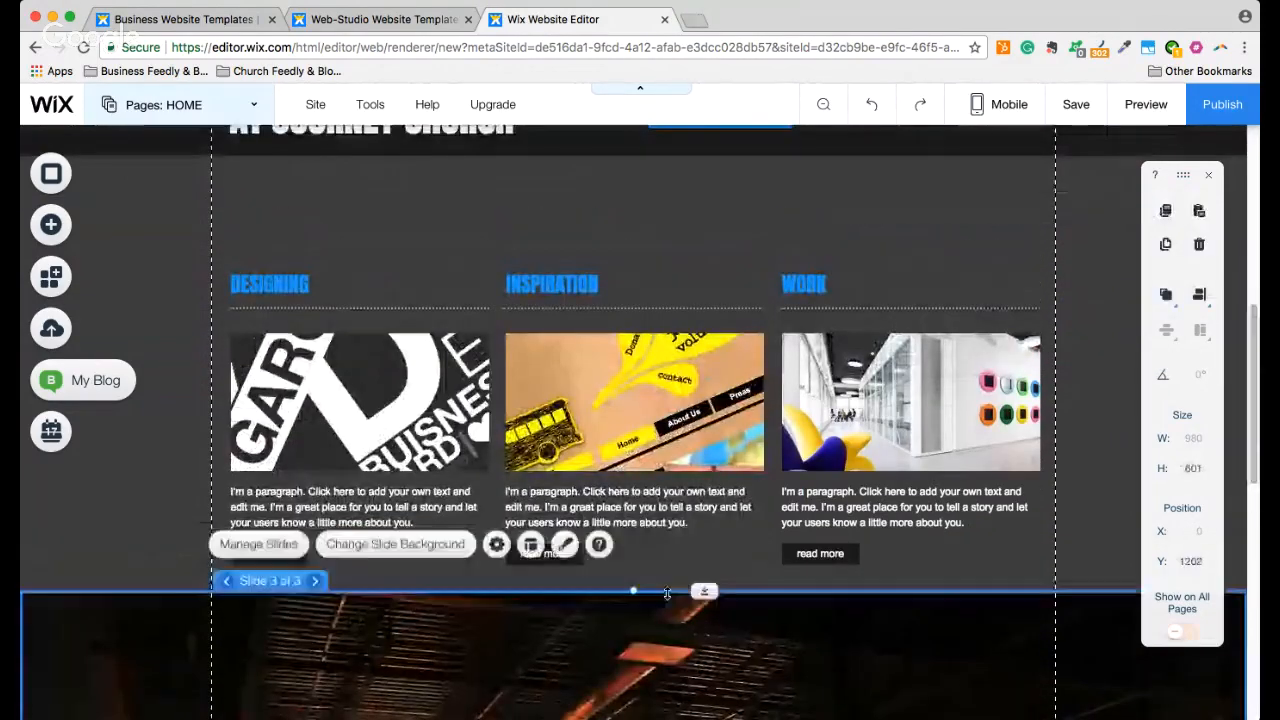
{"action": "mouse_move", "coordinate": [703, 590]}
{"action": "left_mouse_down"}
{"action": "mouse_move", "coordinate": [698, 558]}
{"action": "mouse_move", "coordinate": [703, 583]}
{"action": "left_mouse_up"}
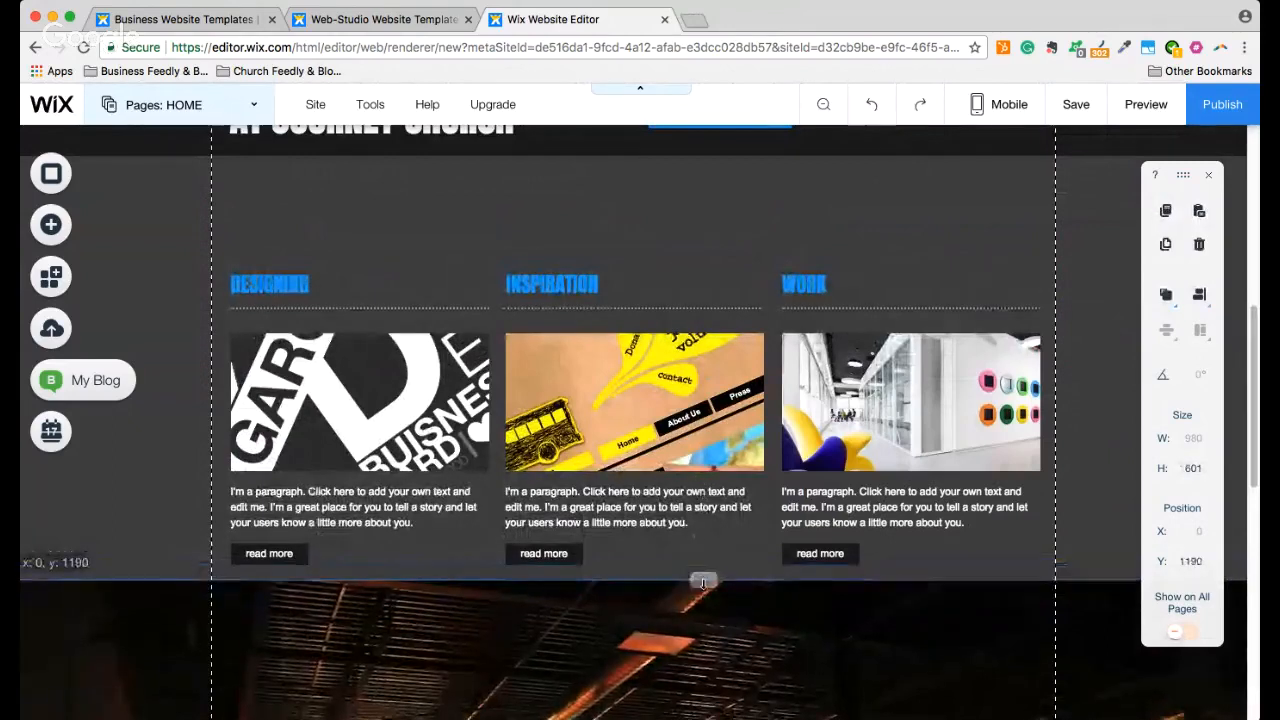
{"action": "double_click", "coordinate": [705, 600]}
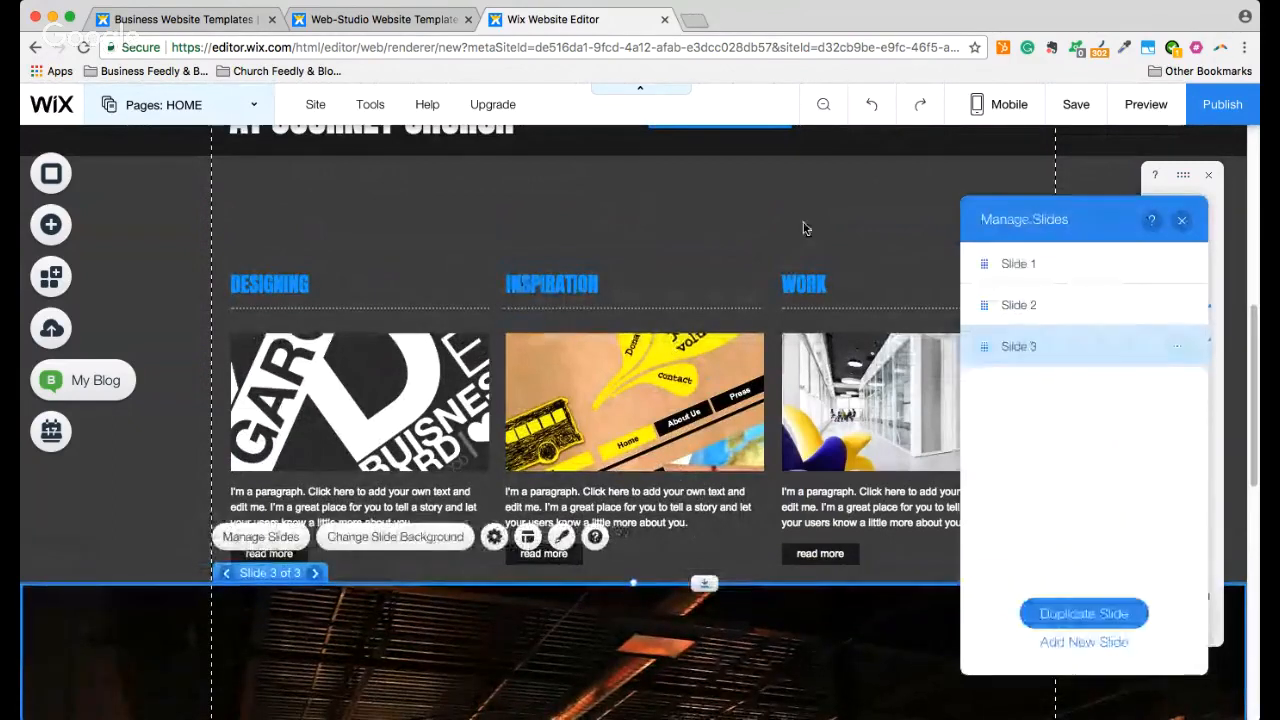
{"action": "left_click", "coordinate": [1181, 220]}
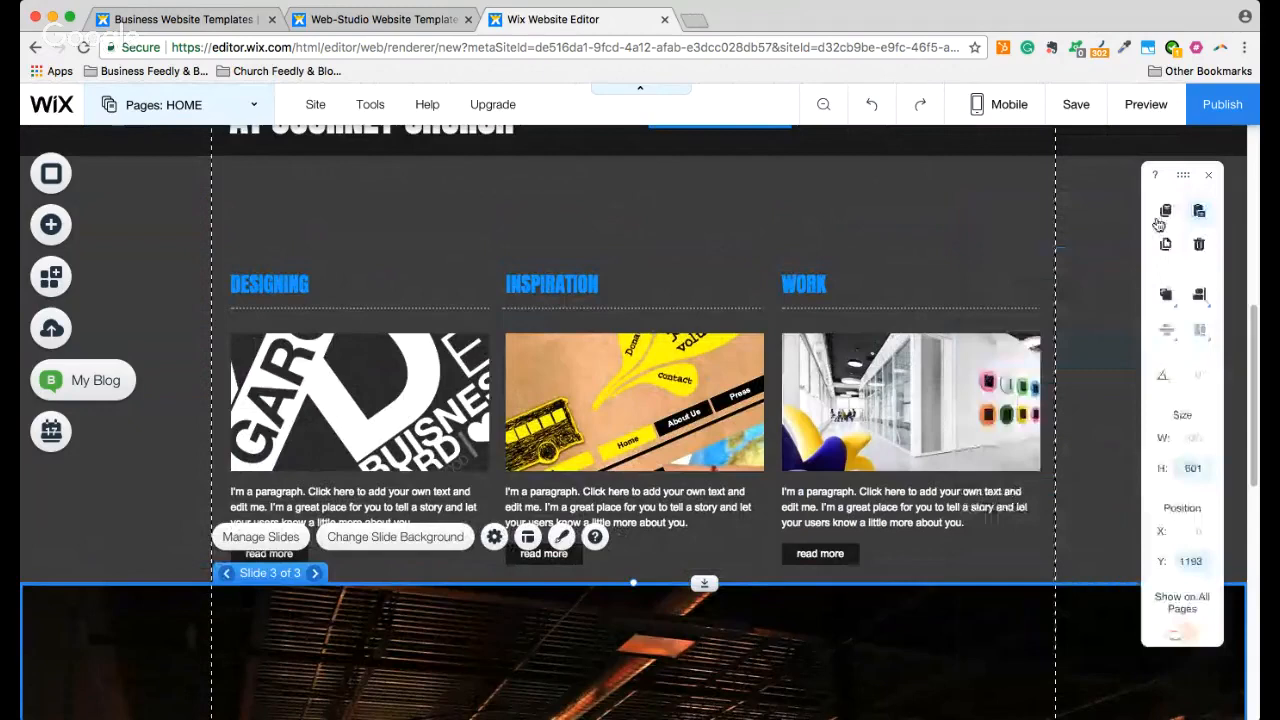
{"action": "left_click", "coordinate": [622, 193]}
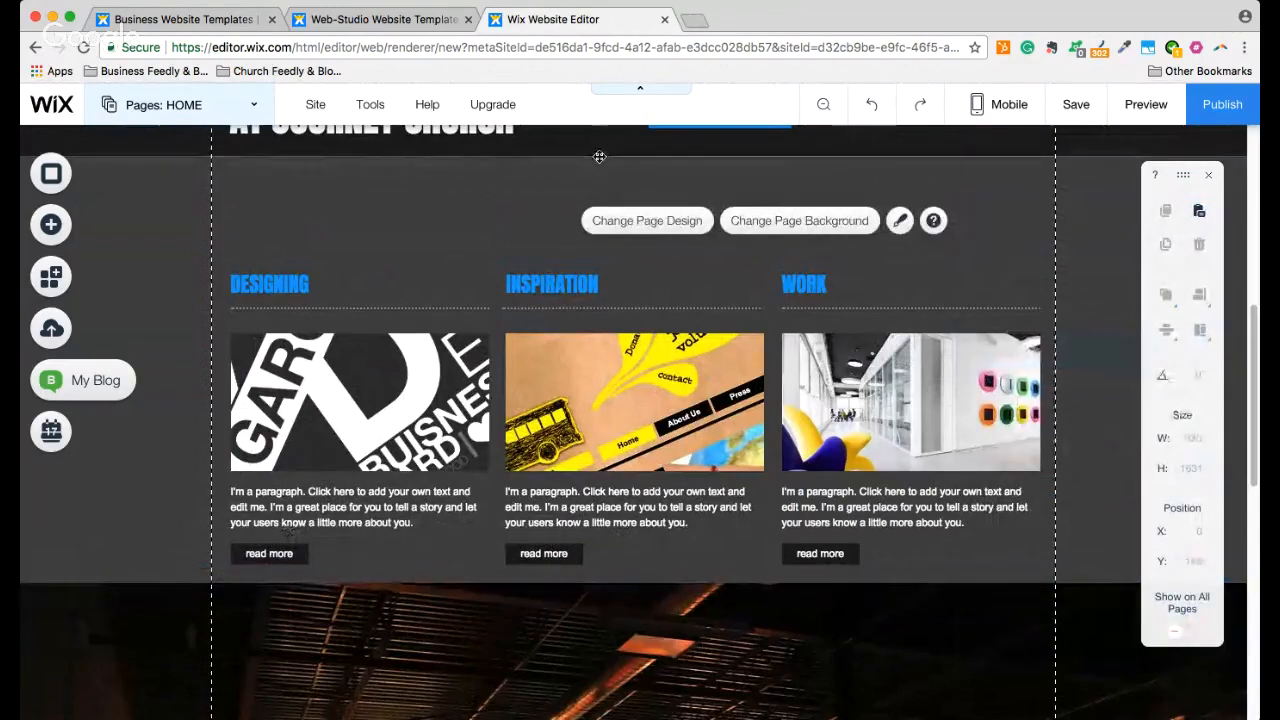
Move the DESIGNING, INSPIRATION and WORK headings up to Y 728, keeping each in its own column
{"action": "left_click", "coordinate": [286, 288]}
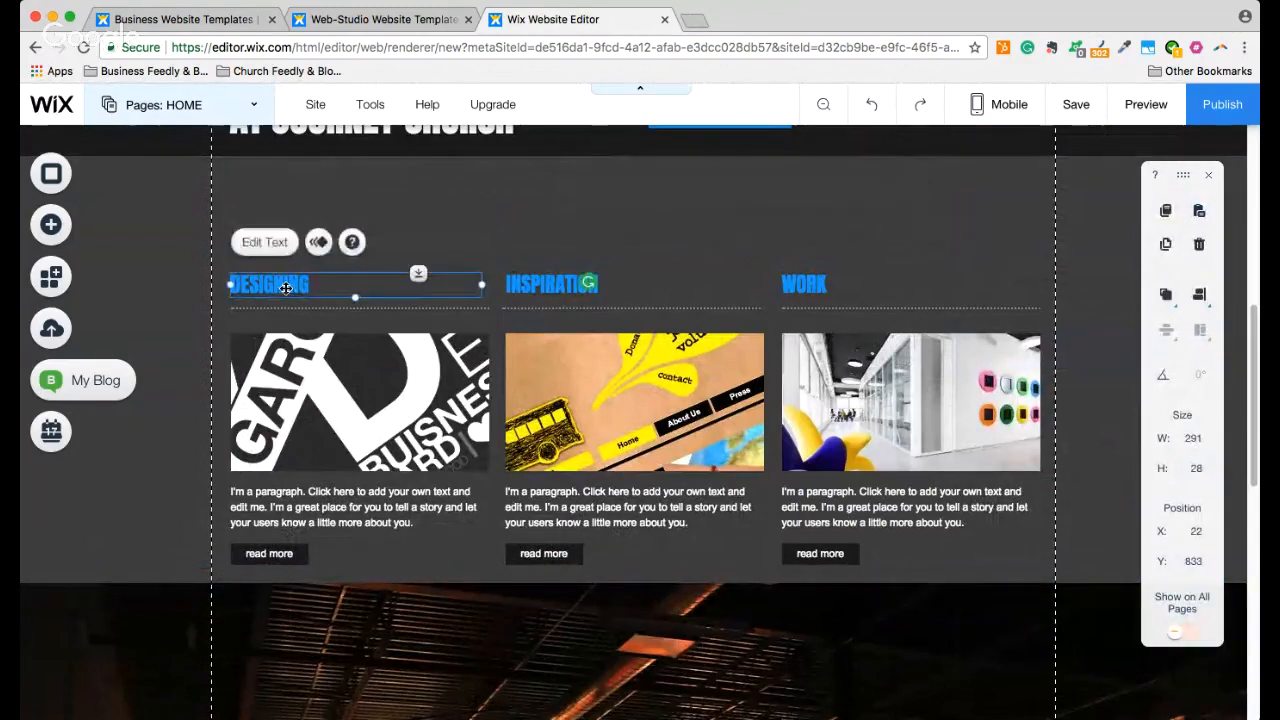
{"action": "left_click_drag", "start_coordinate": [286, 288], "coordinate": [279, 198]}
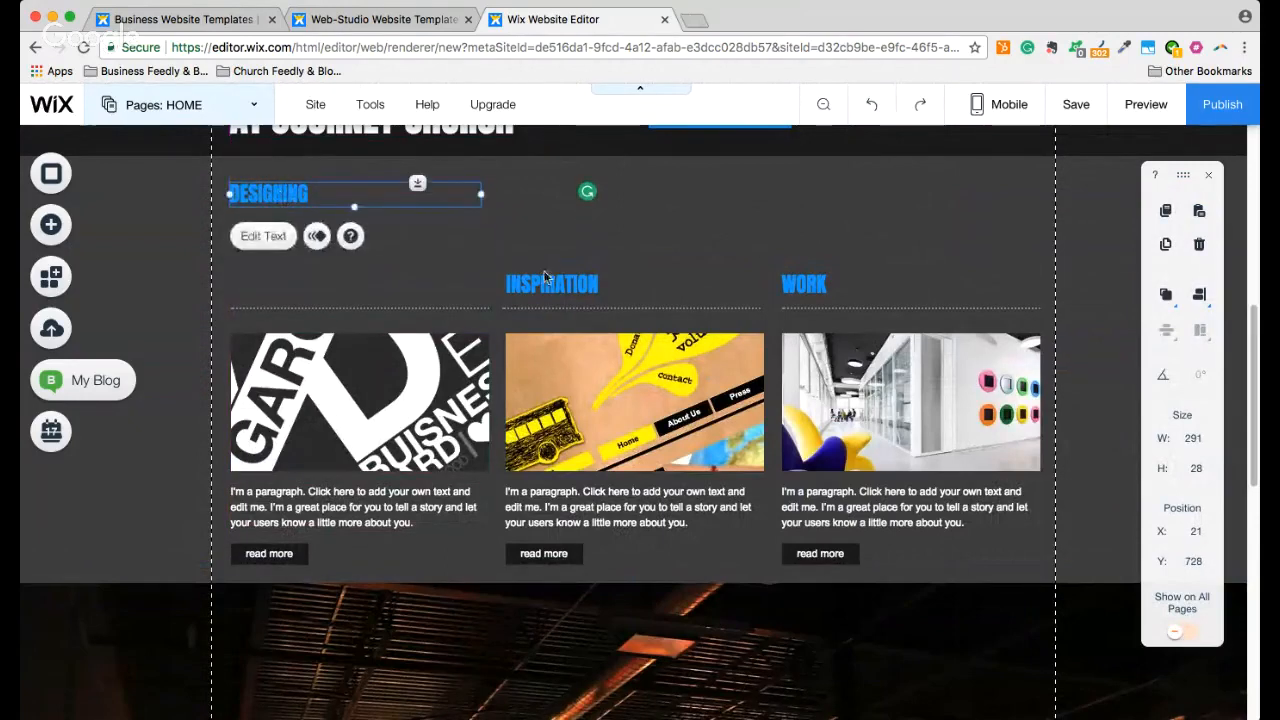
{"action": "left_click", "coordinate": [545, 280]}
{"action": "left_click_drag", "start_coordinate": [544, 283], "coordinate": [542, 191]}
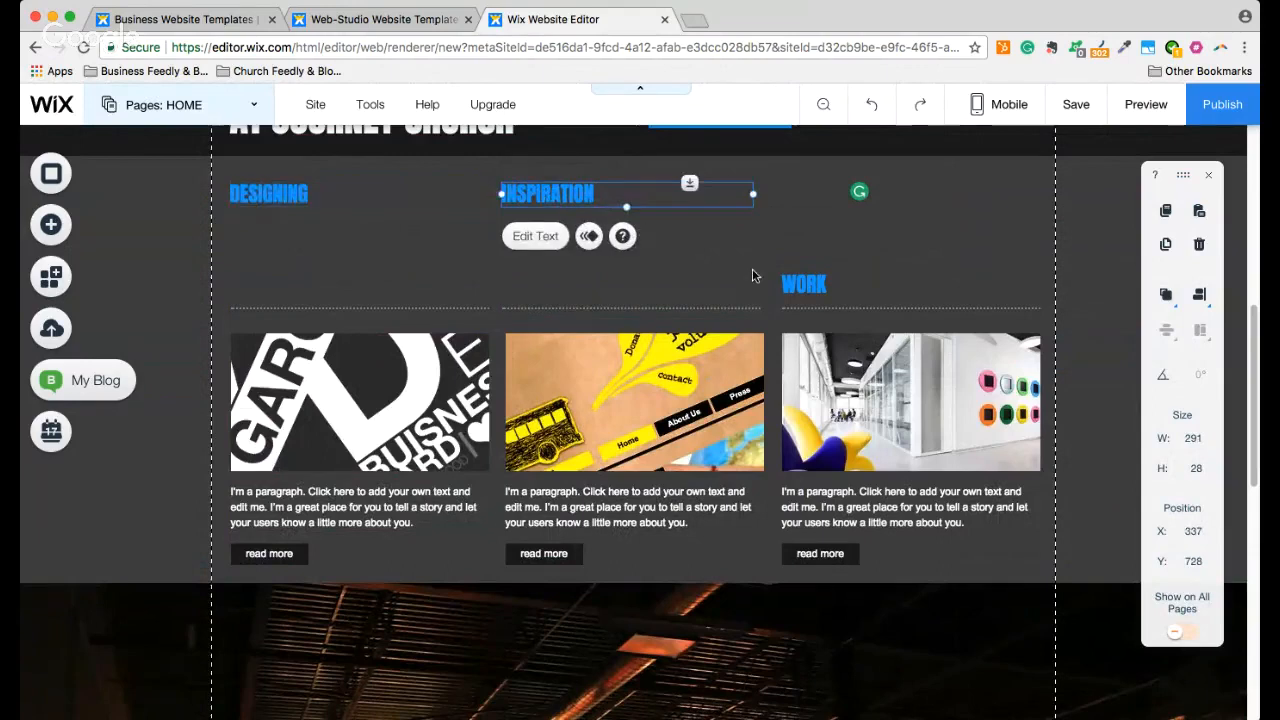
{"action": "left_click", "coordinate": [817, 285]}
{"action": "left_click_drag", "start_coordinate": [817, 285], "coordinate": [820, 196]}
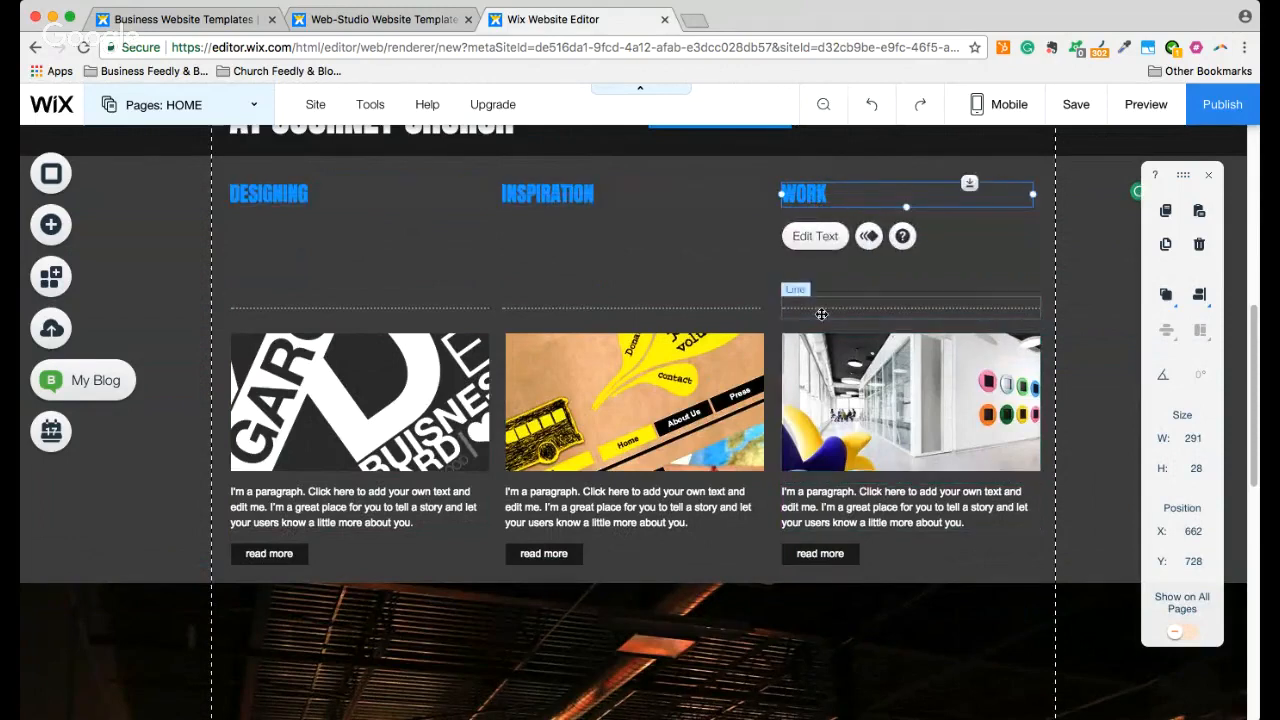
Move the three dotted divider lines up to Y 768, directly under their column headings
{"action": "left_click_drag", "start_coordinate": [821, 307], "coordinate": [824, 224]}
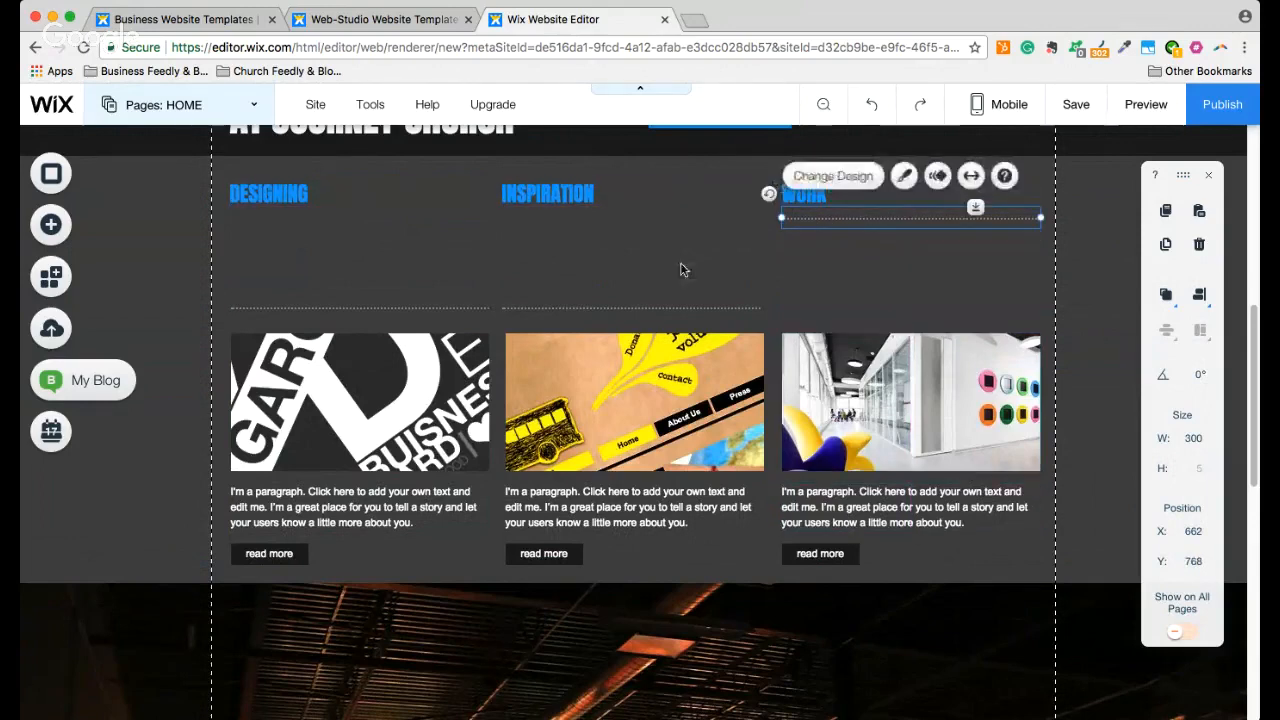
{"action": "left_click", "coordinate": [617, 305]}
{"action": "left_click_drag", "start_coordinate": [620, 280], "coordinate": [618, 220]}
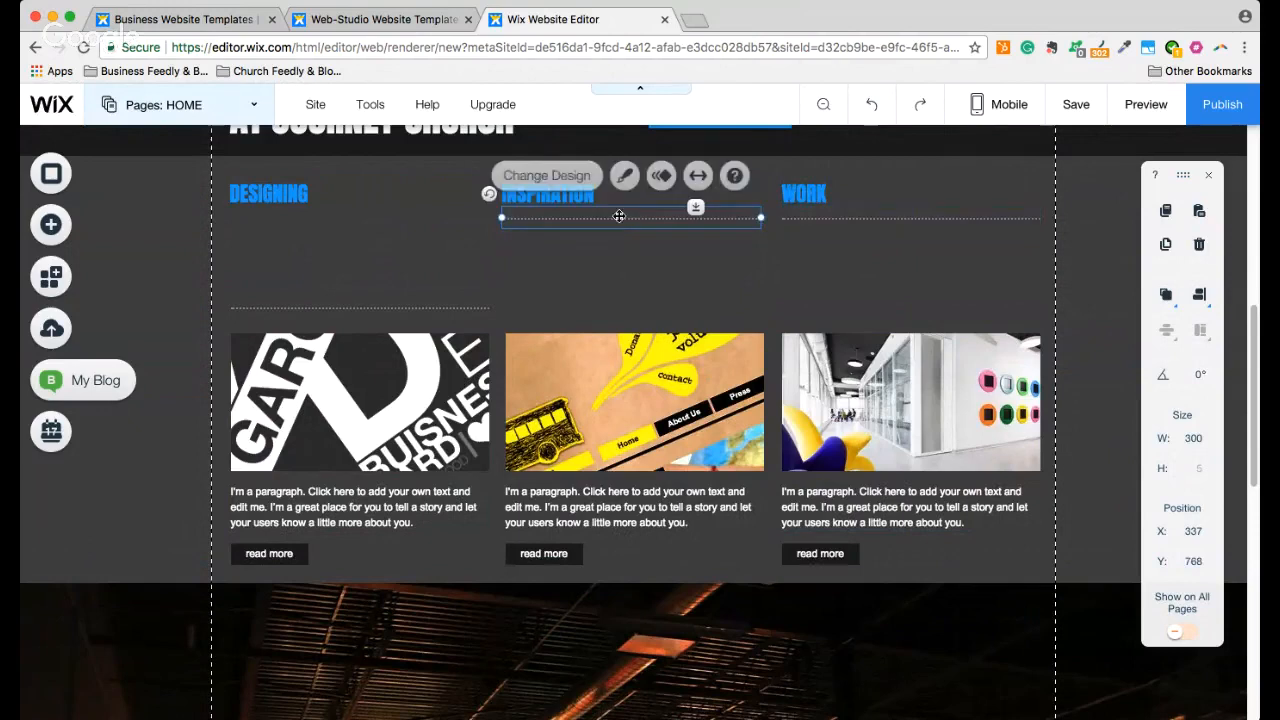
{"action": "left_click", "coordinate": [374, 306]}
{"action": "left_click_drag", "start_coordinate": [374, 240], "coordinate": [375, 217]}
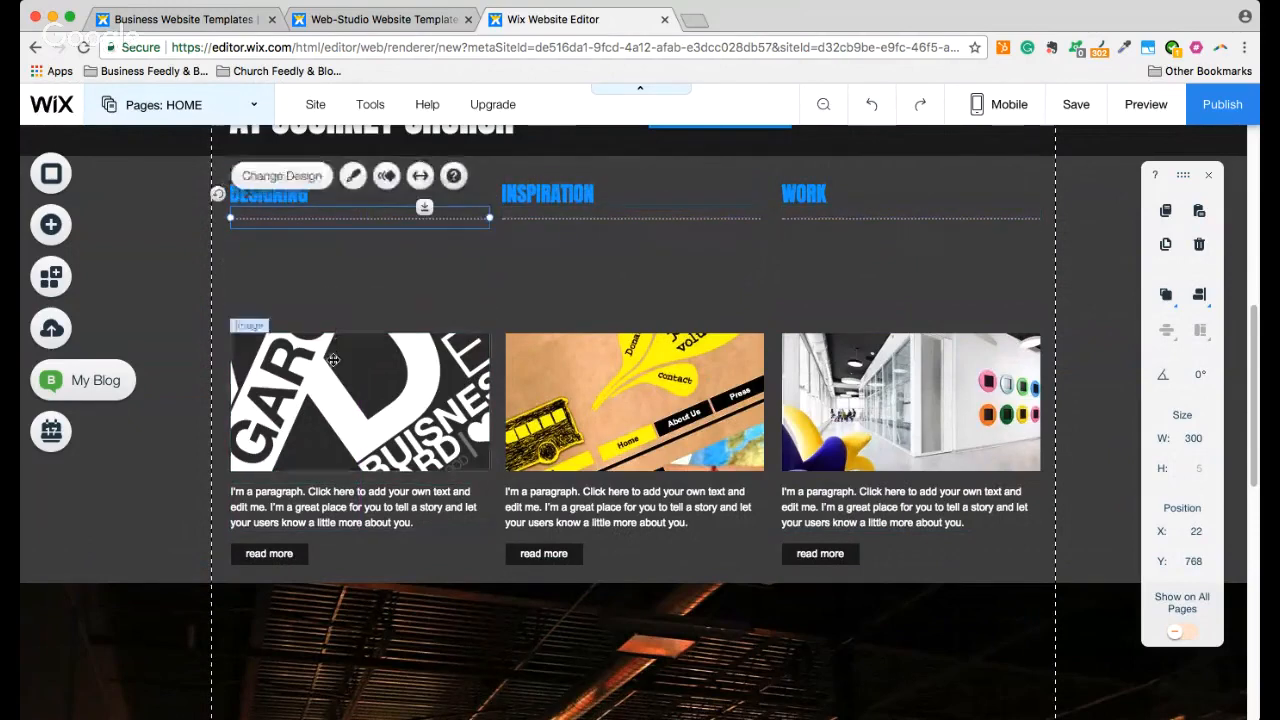
Move the three column images up in a level row just below the dotted divider lines
{"action": "left_click", "coordinate": [331, 366]}
{"action": "left_click_drag", "start_coordinate": [331, 366], "coordinate": [331, 261]}
{"action": "left_click", "coordinate": [596, 387]}
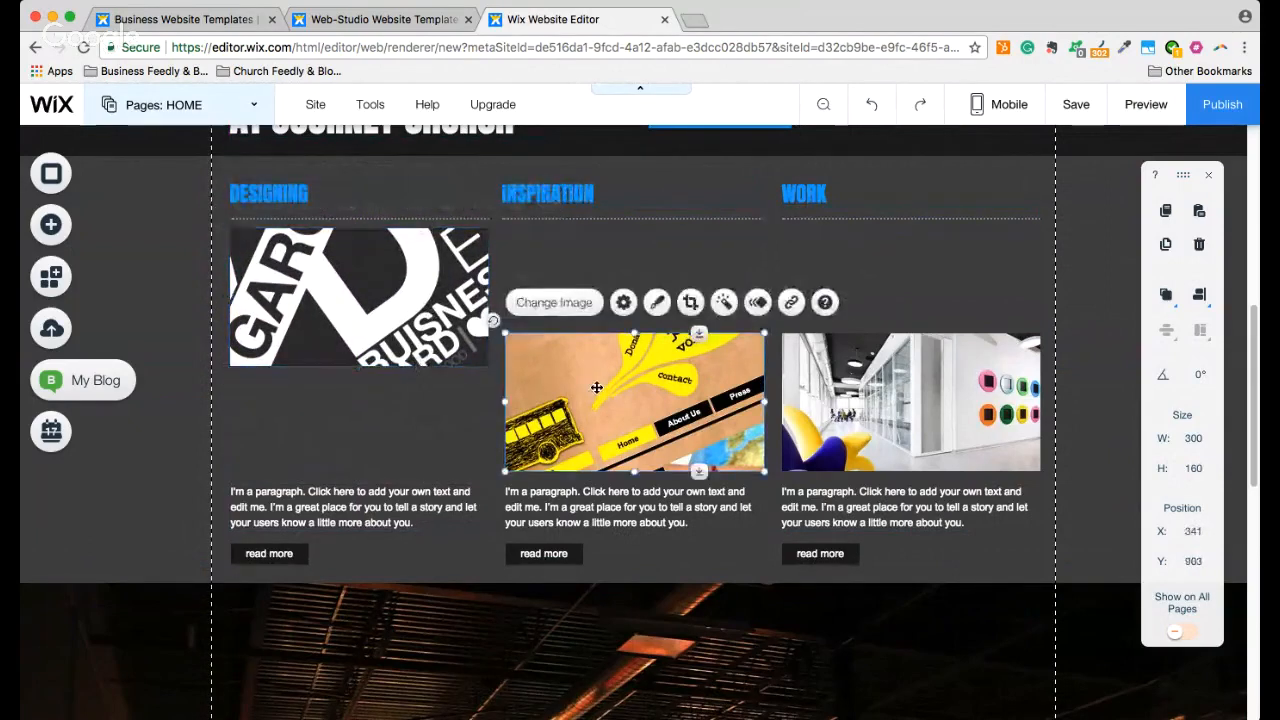
{"action": "left_click_drag", "start_coordinate": [596, 387], "coordinate": [590, 281]}
{"action": "left_click", "coordinate": [928, 390]}
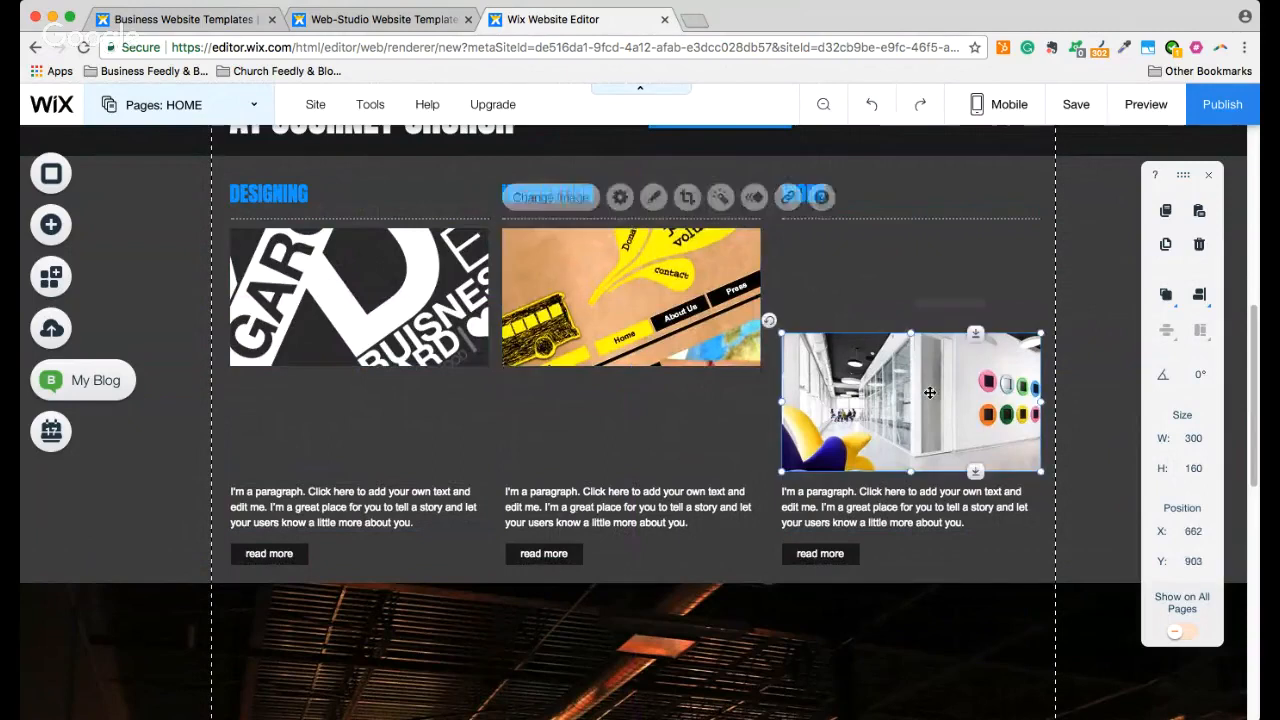
{"action": "left_click_drag", "start_coordinate": [928, 390], "coordinate": [932, 286]}
Move the three placeholder paragraphs up to Y 962, directly below their column images
{"action": "left_click", "coordinate": [887, 497]}
{"action": "left_click_drag", "start_coordinate": [887, 497], "coordinate": [890, 399]}
{"action": "left_click_drag", "start_coordinate": [633, 506], "coordinate": [618, 418]}
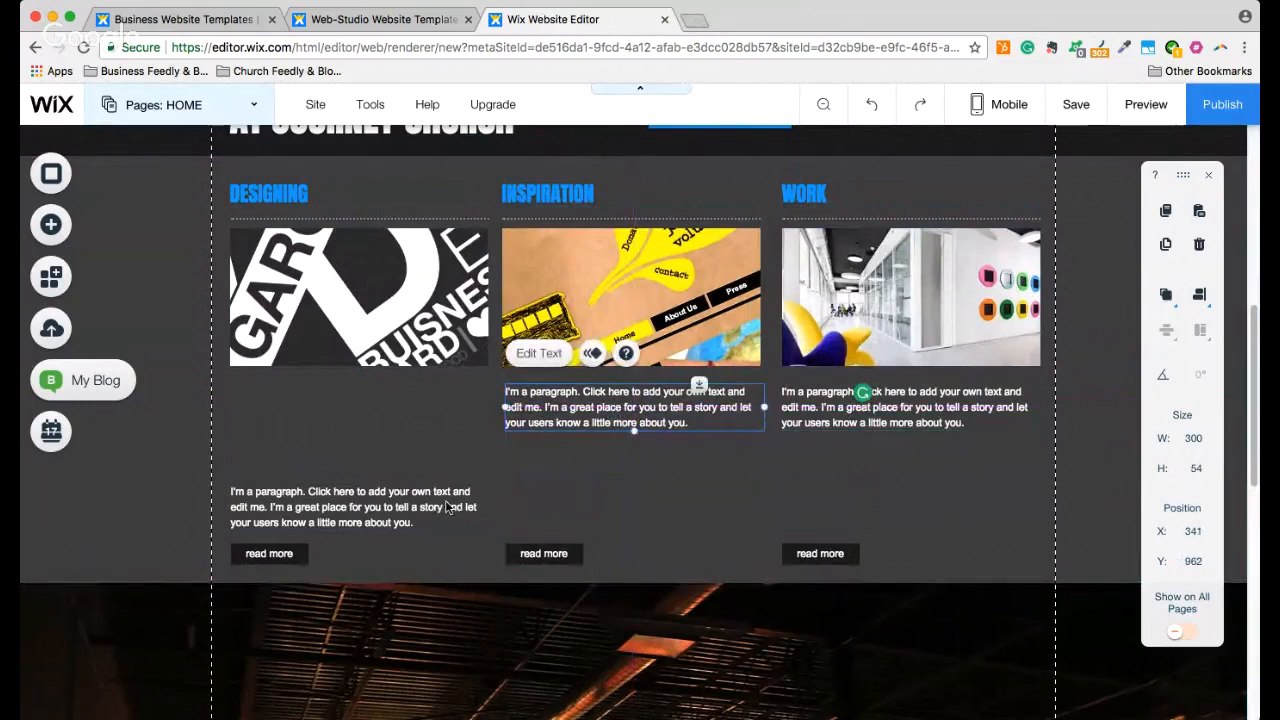
{"action": "left_click", "coordinate": [418, 486]}
{"action": "left_click_drag", "start_coordinate": [418, 486], "coordinate": [416, 405]}
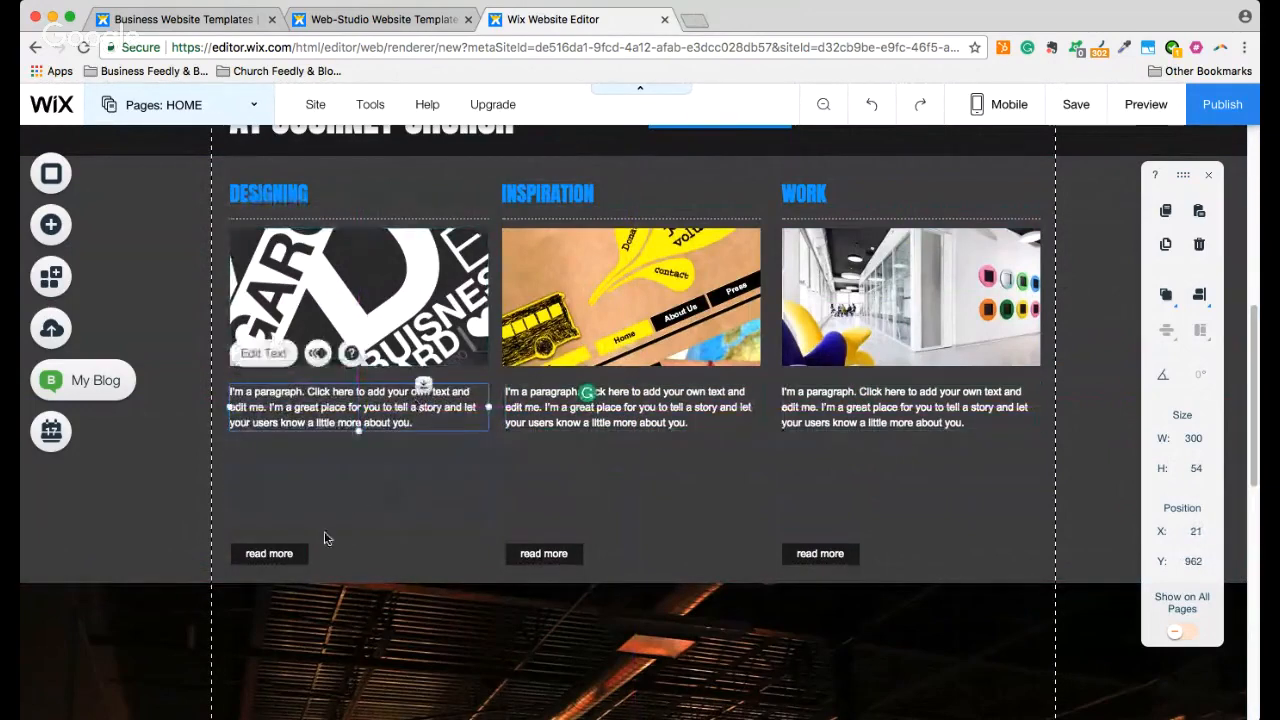
Move the three "read more" buttons up to Y 1034, below their column paragraphs
{"action": "left_click_drag", "start_coordinate": [292, 550], "coordinate": [289, 432]}
{"action": "left_click_drag", "start_coordinate": [543, 553], "coordinate": [546, 466]}
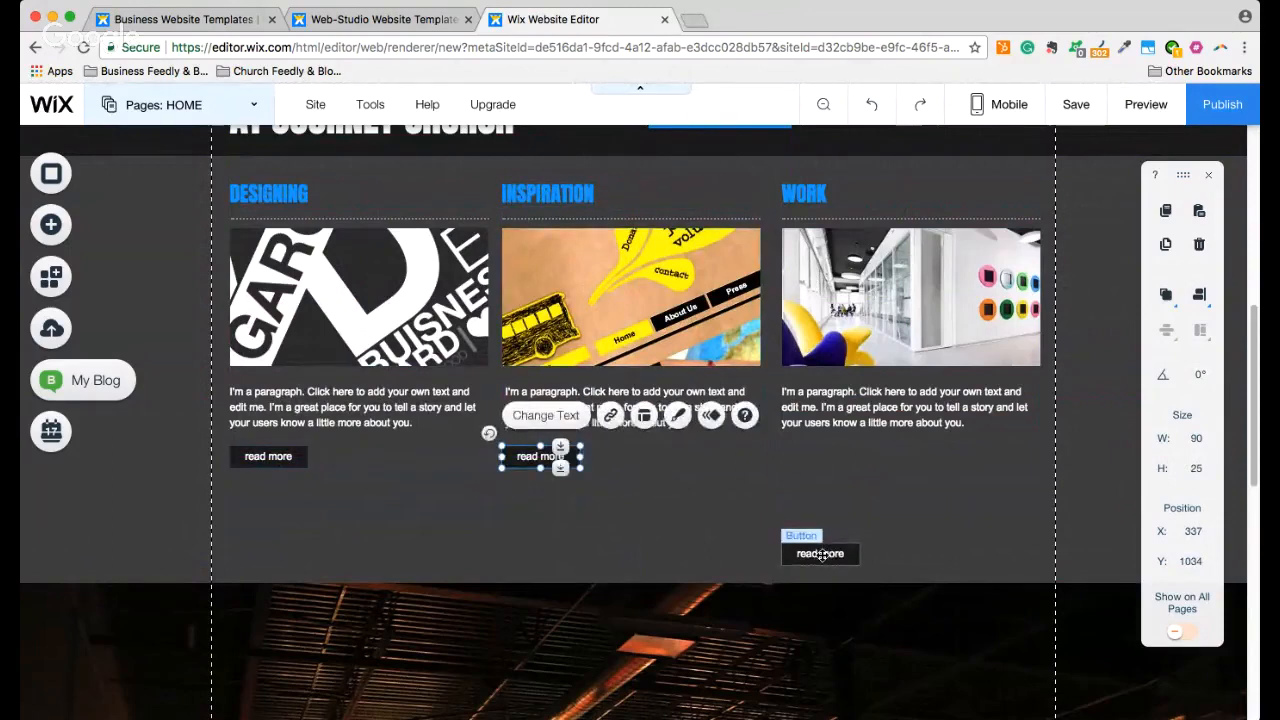
{"action": "left_click_drag", "start_coordinate": [820, 556], "coordinate": [819, 460]}
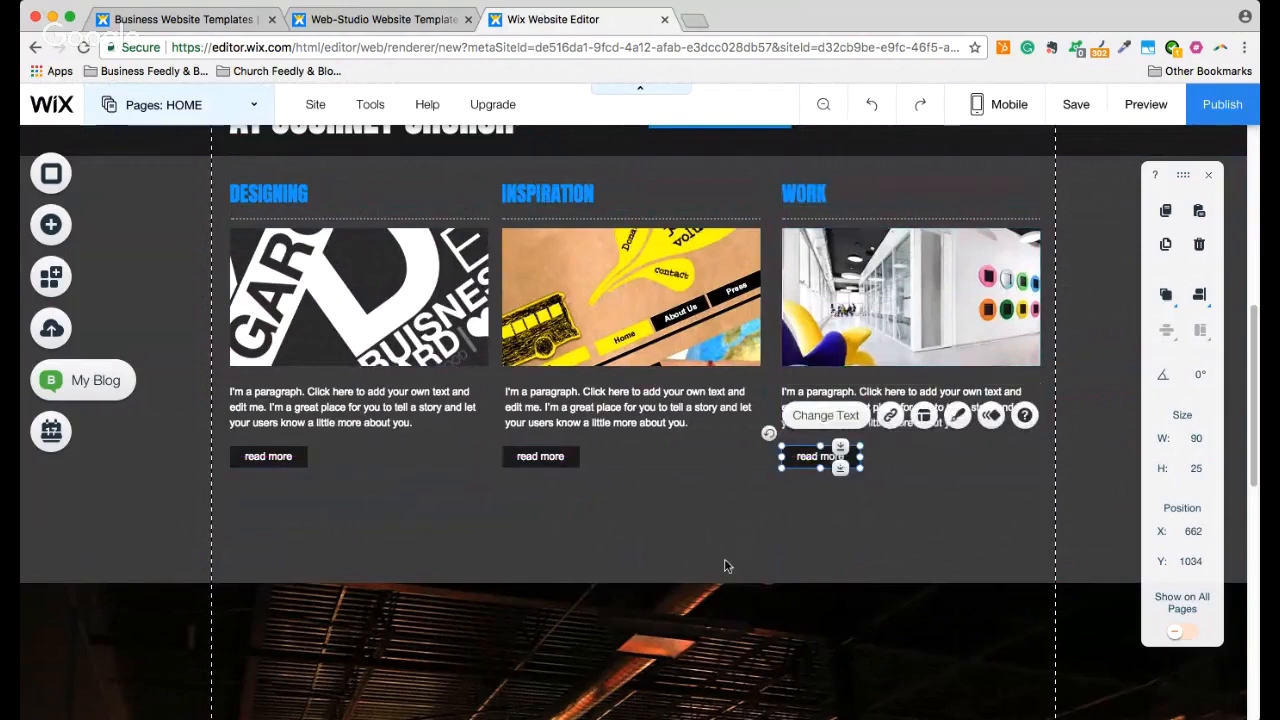
Move the full-width slideshow up to Y 1087, closing the gap below the "read more" buttons
{"action": "left_click", "coordinate": [725, 568]}
{"action": "left_click", "coordinate": [722, 588]}
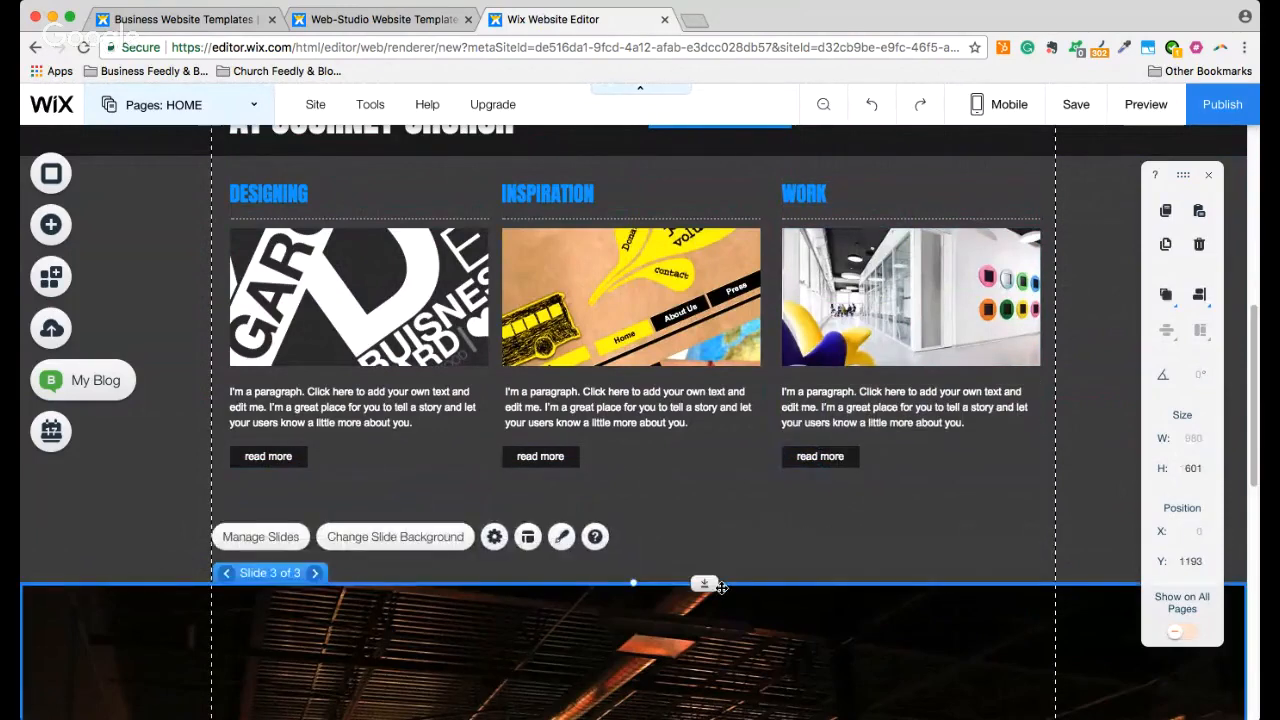
{"action": "left_click_drag", "start_coordinate": [703, 585], "coordinate": [703, 492]}
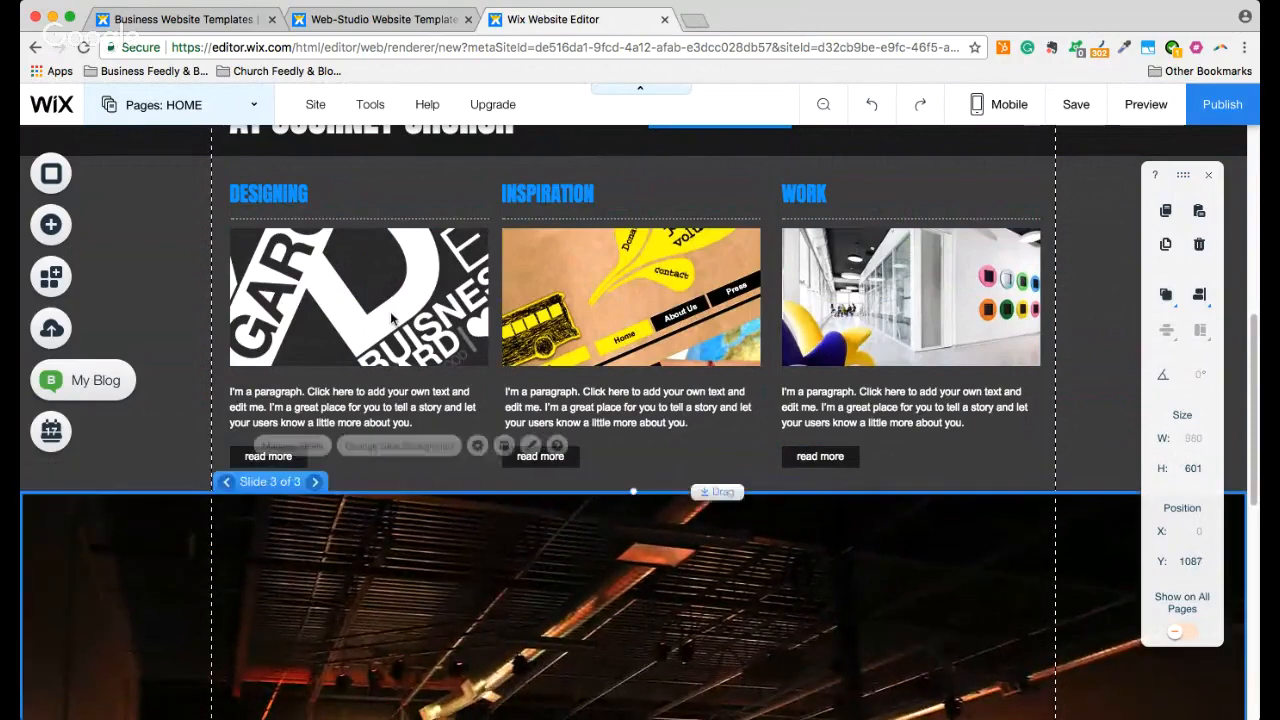
Change the "DESIGNING" column heading to "CONNECT GROUPS"
{"action": "left_click", "coordinate": [284, 196]}
{"action": "left_click", "coordinate": [283, 196]}
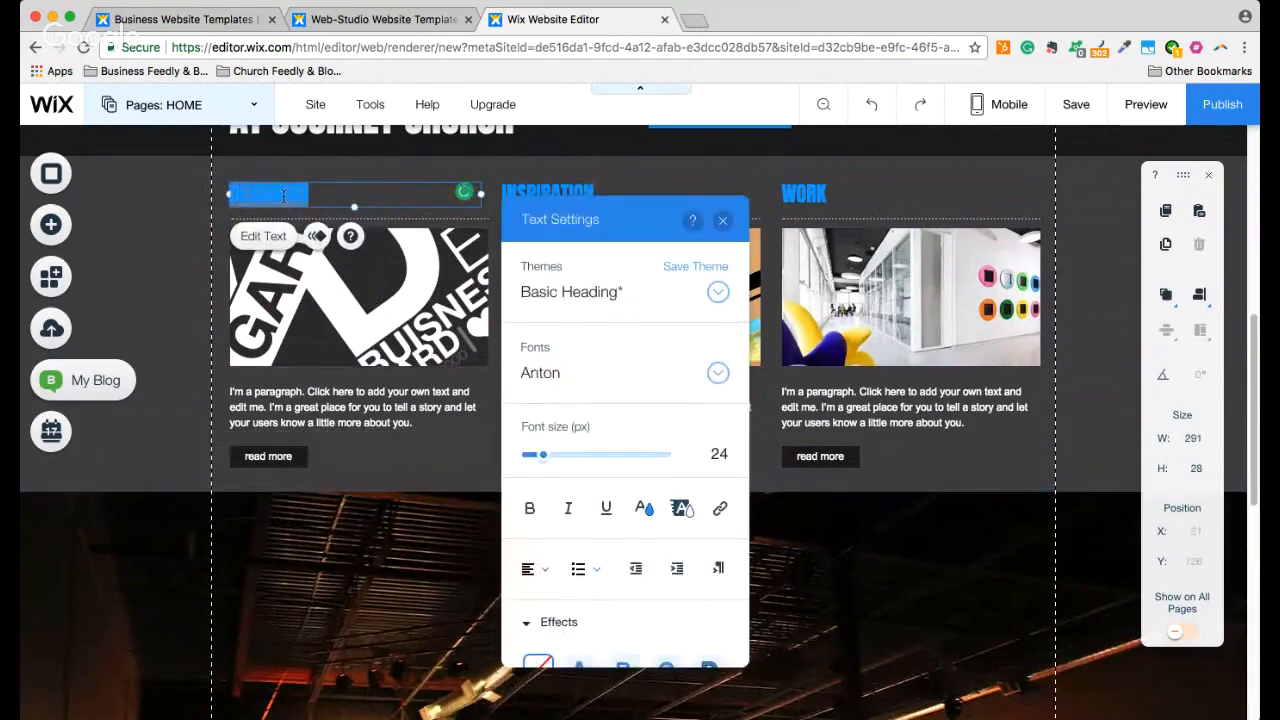
{"action": "type", "text": "CONNECT GROUPS"}
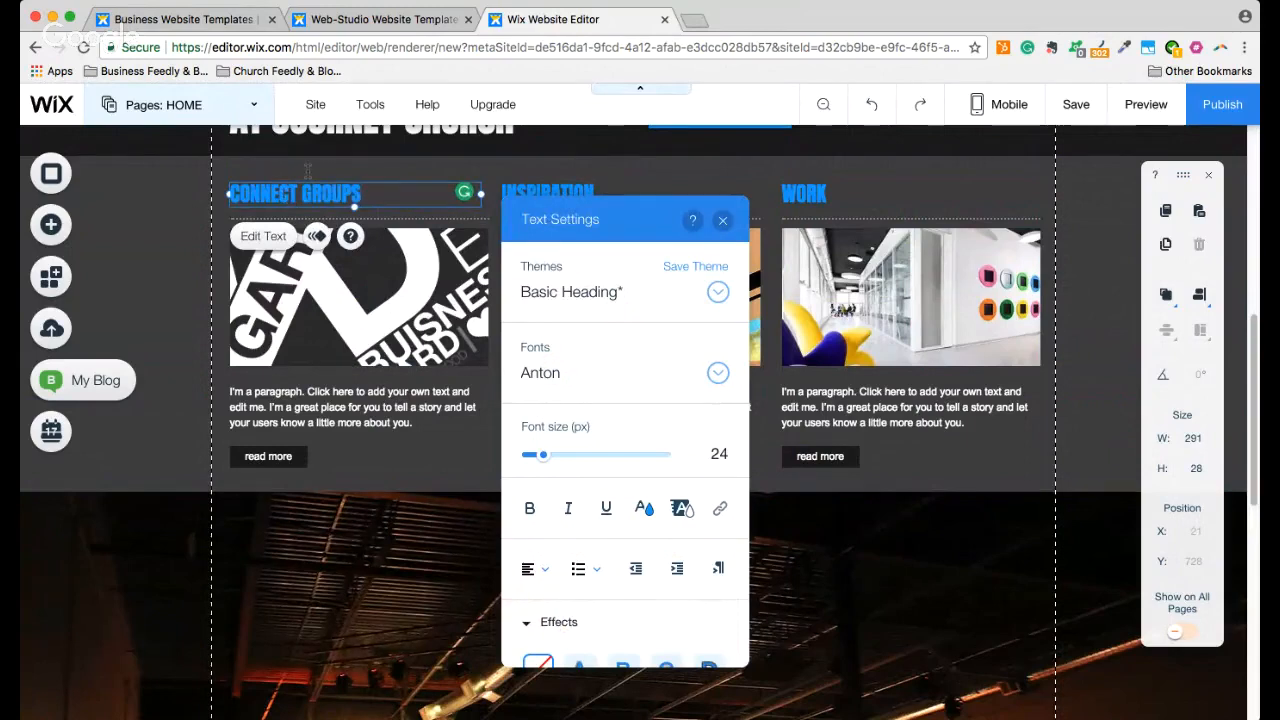
{"action": "left_click", "coordinate": [721, 222]}
Change the "WORK" column heading to "PODCAST"
{"action": "left_click", "coordinate": [815, 195]}
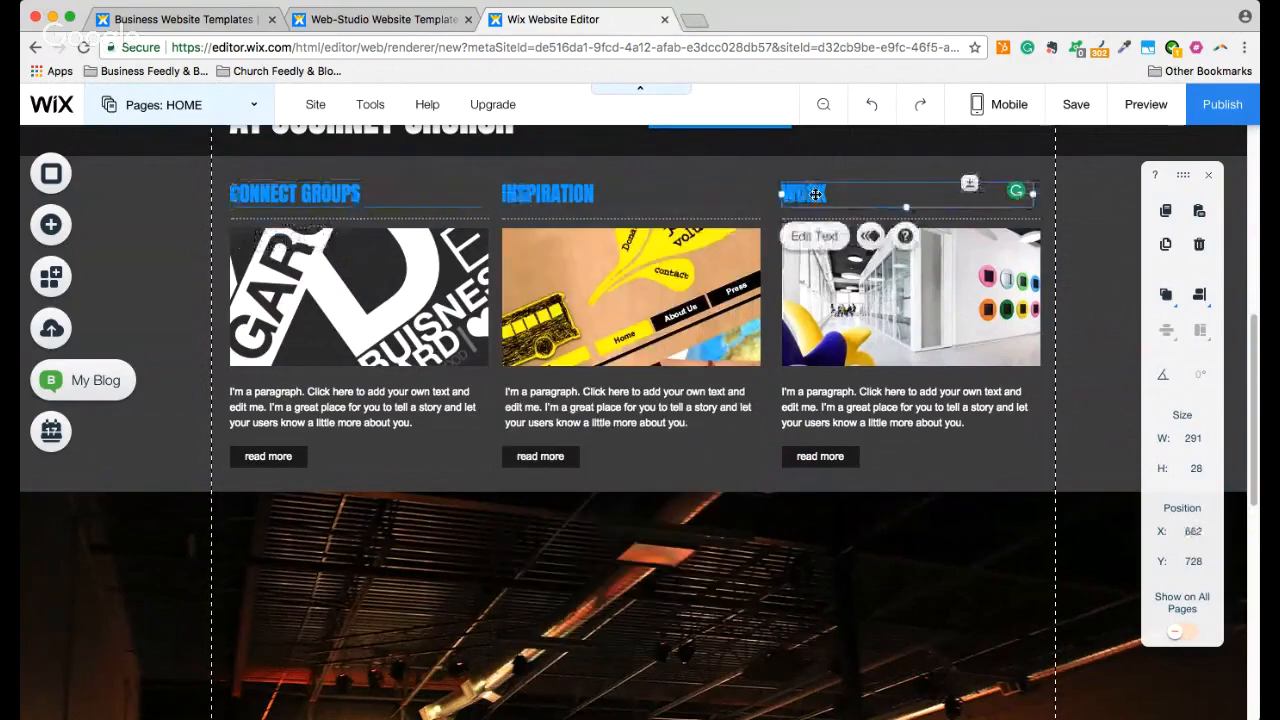
{"action": "double_click", "coordinate": [818, 190]}
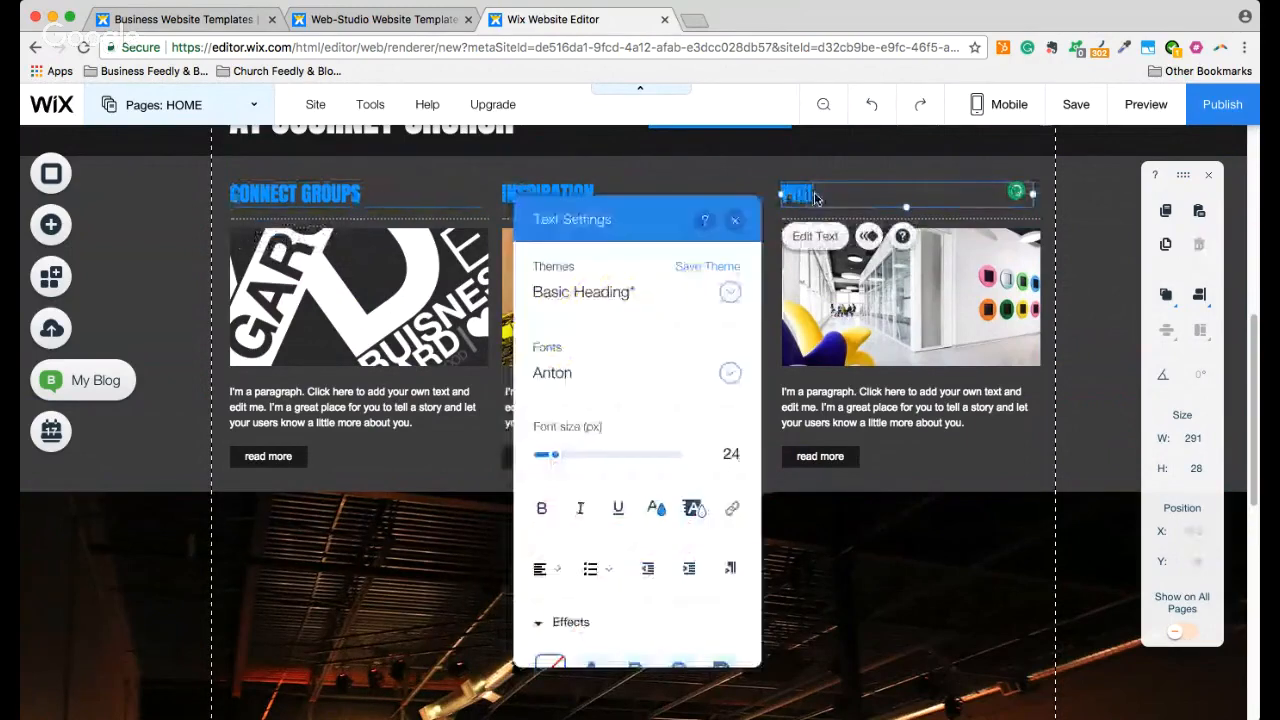
{"action": "type", "text": "PODCAST"}
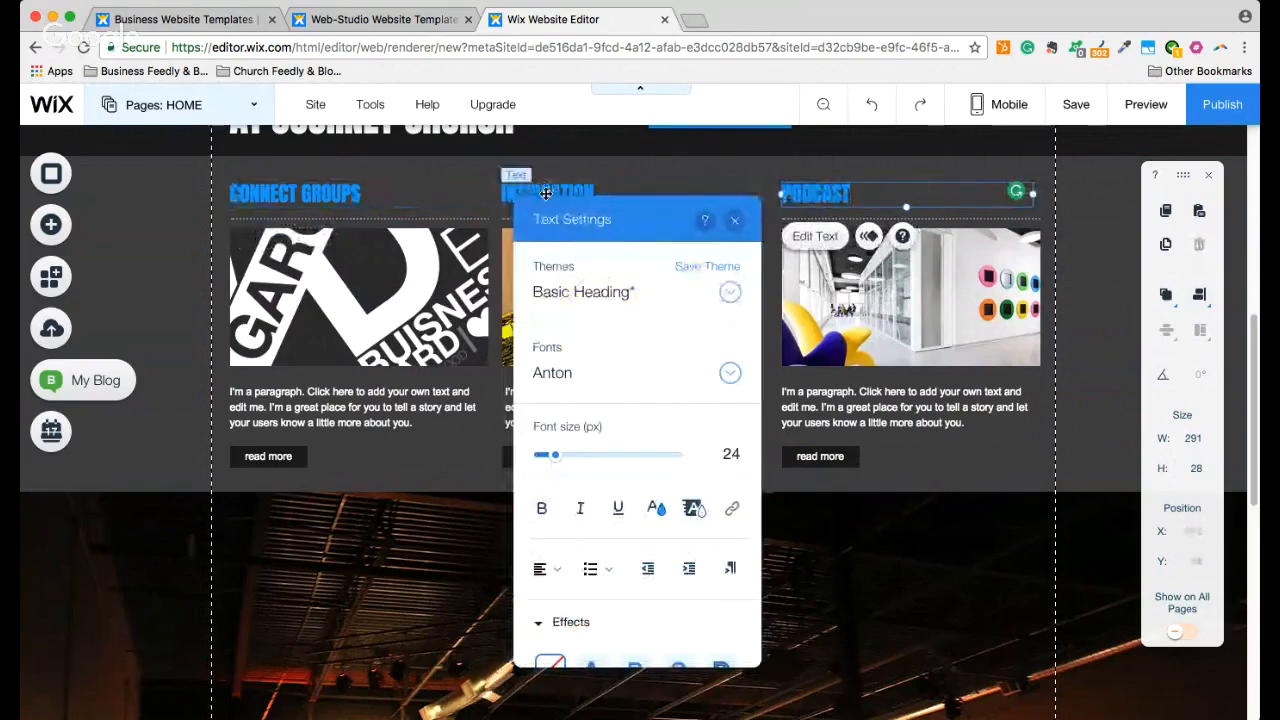
Change the "INSPIRATION" column heading to "MINISTRIES" and close the text settings
{"action": "left_click", "coordinate": [545, 195]}
{"action": "left_click", "coordinate": [545, 197]}
{"action": "type", "text": "MIN"}
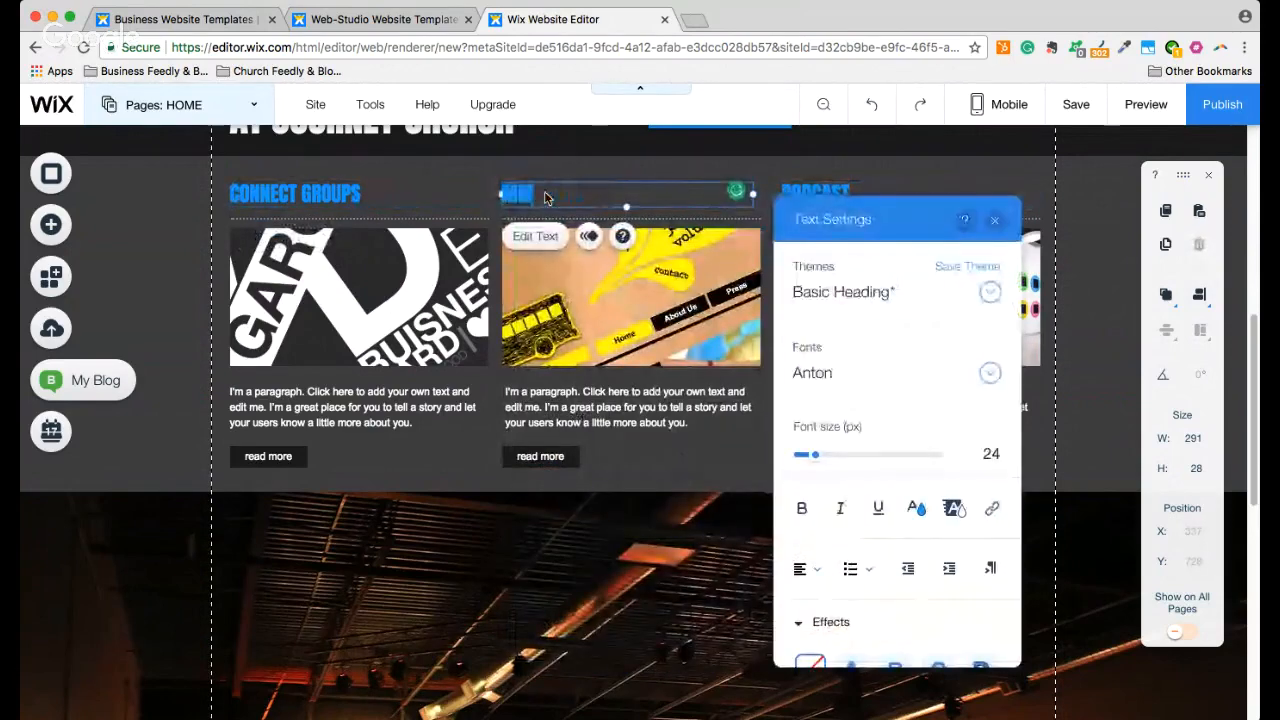
{"action": "type", "text": "ISTRIES"}
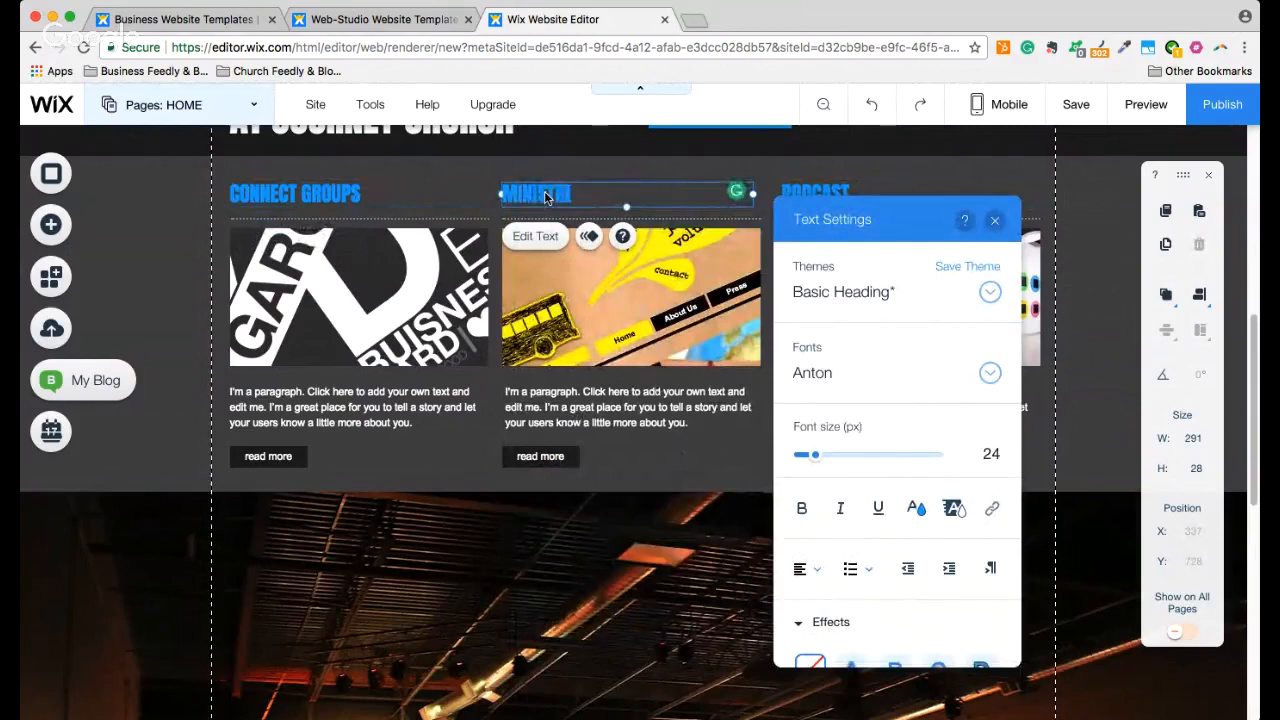
{"action": "left_click", "coordinate": [997, 221]}
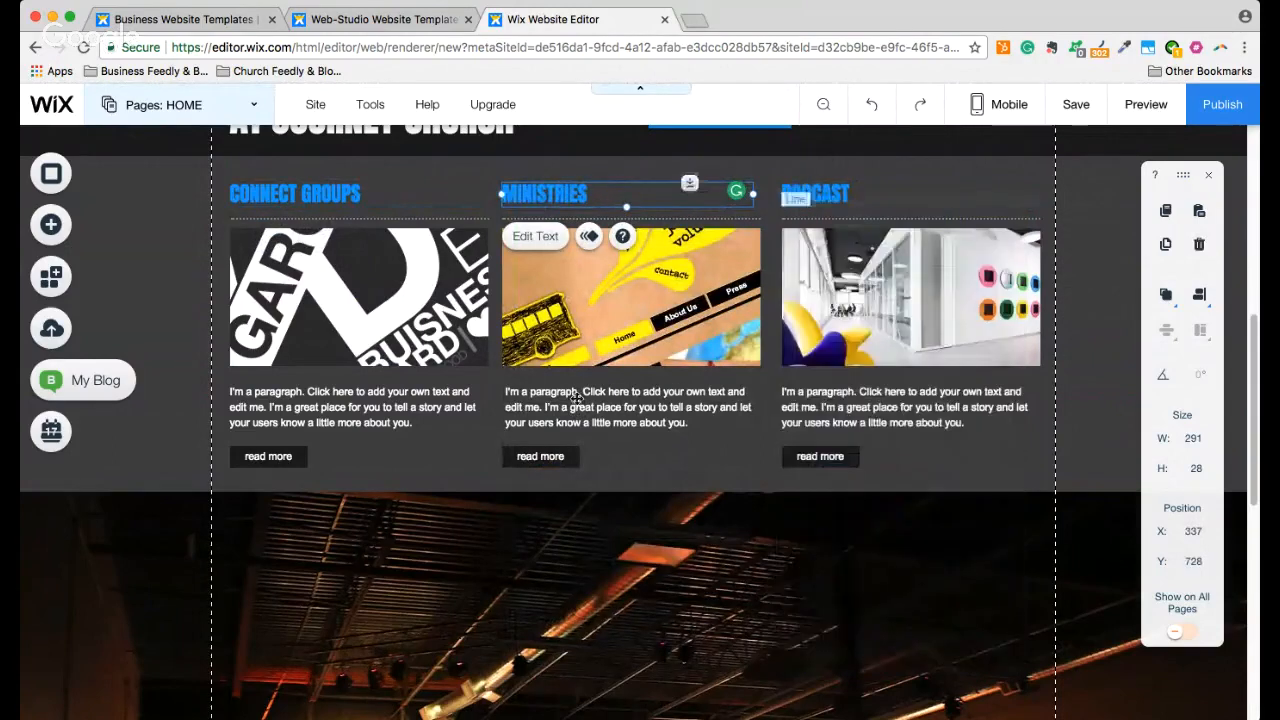
Examine the link types and available target pages for the "read more" button in the Ministries column
{"action": "left_click", "coordinate": [537, 456]}
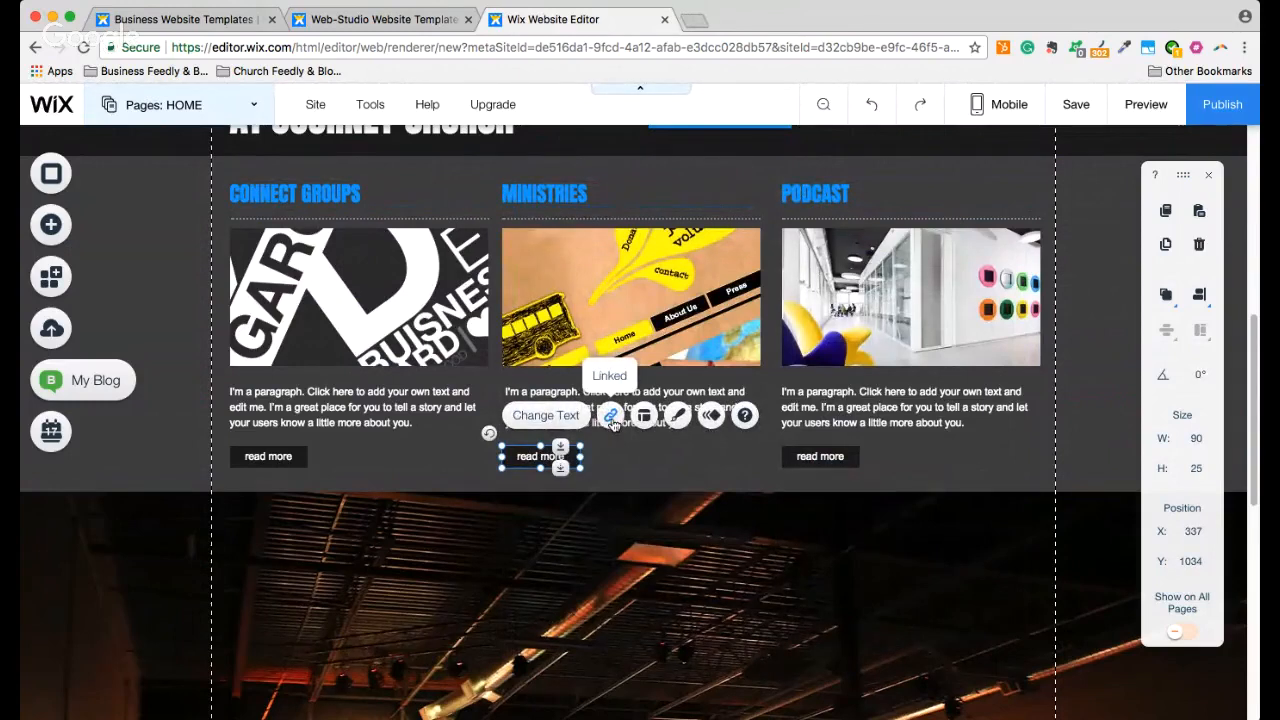
{"action": "left_click", "coordinate": [611, 416]}
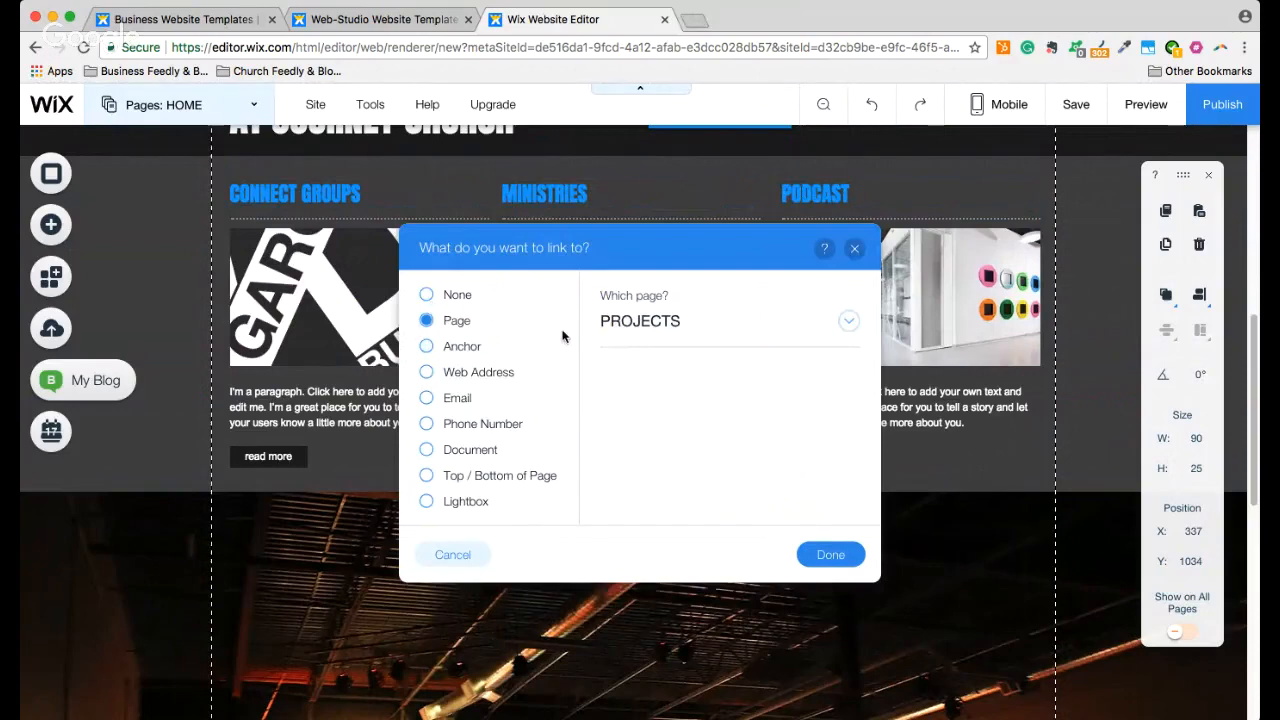
{"action": "left_click", "coordinate": [847, 321]}
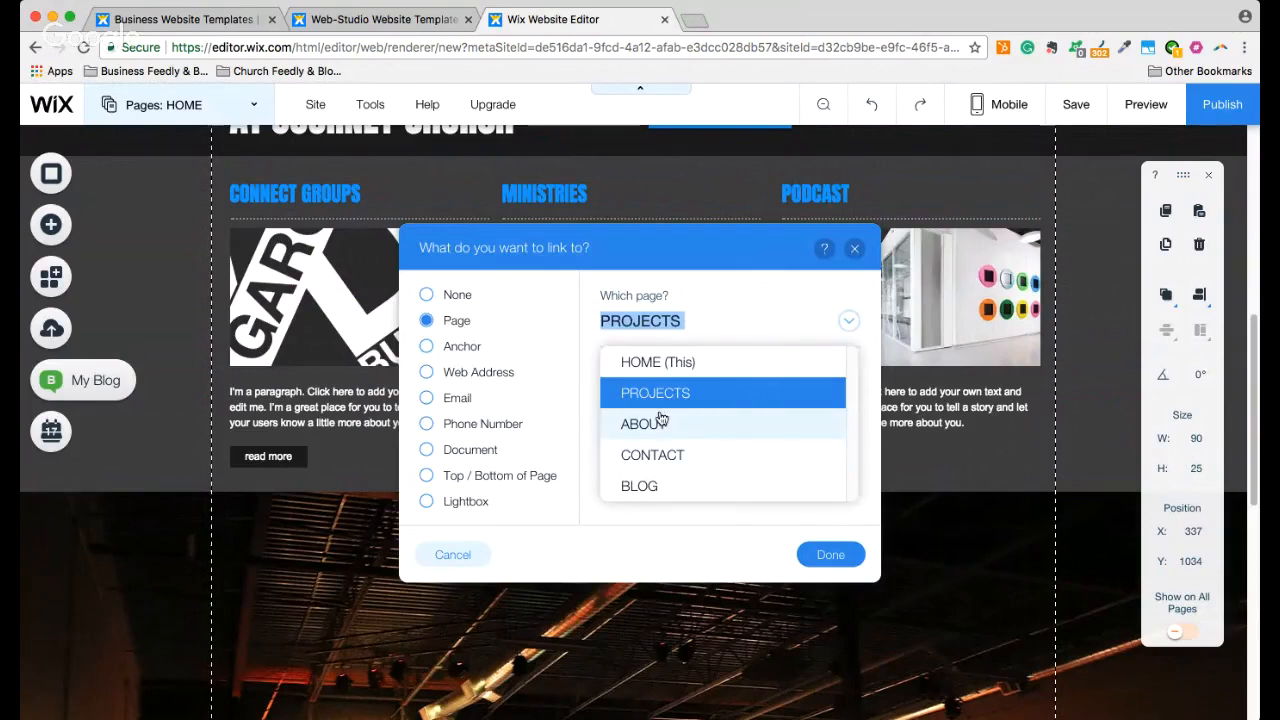
{"action": "left_click", "coordinate": [424, 377]}
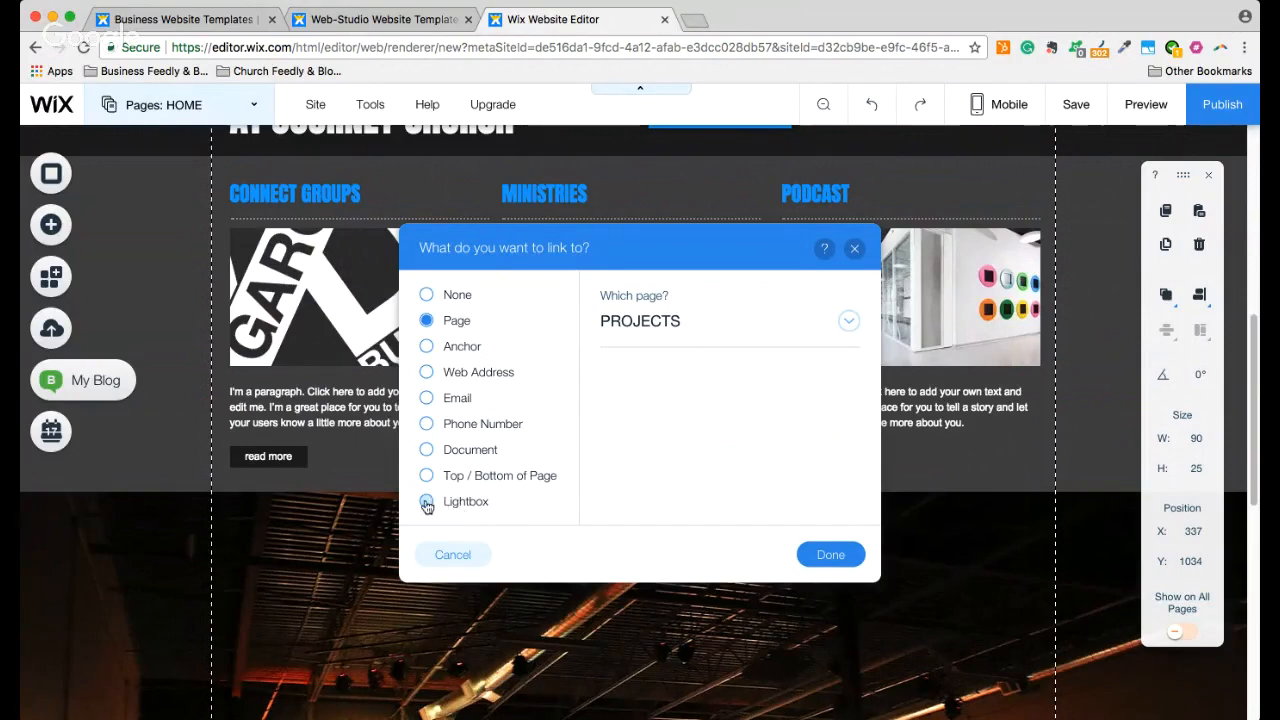
{"action": "left_click", "coordinate": [853, 250]}
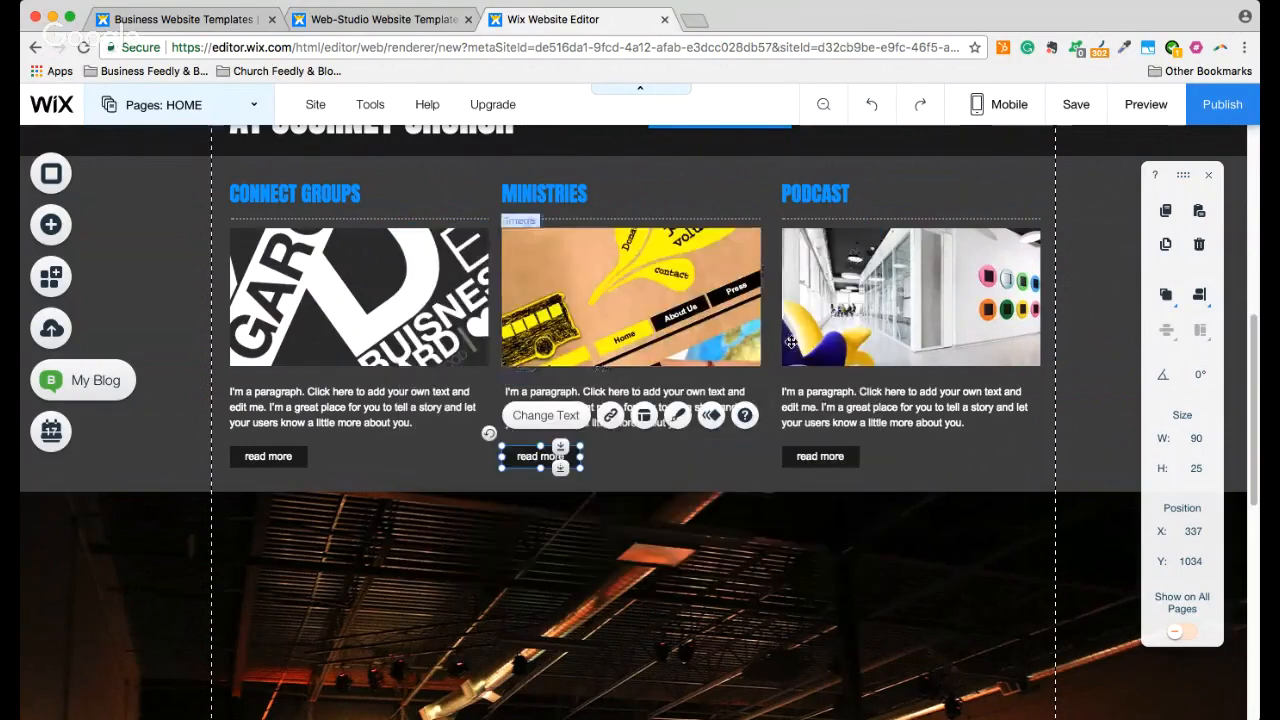
Replace the Connect Groups column image with the blue ConnectGroups logo image from My Images
{"action": "left_click", "coordinate": [300, 250]}
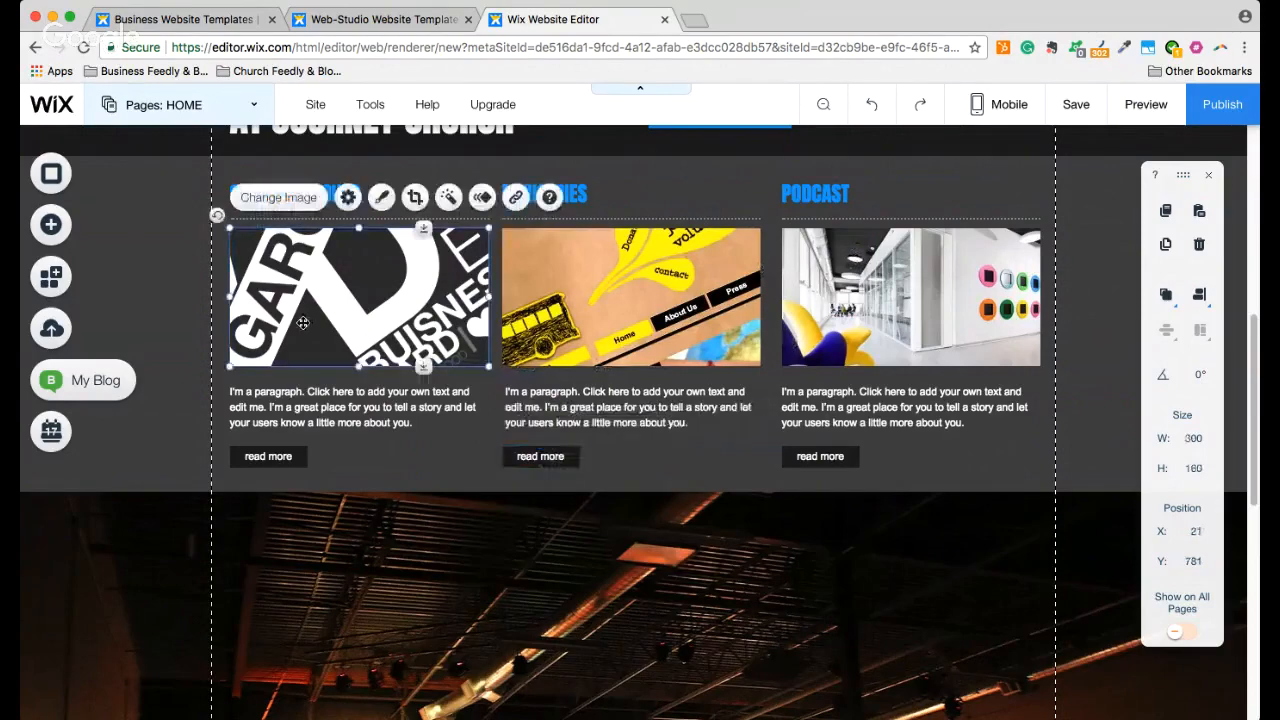
{"action": "left_click", "coordinate": [318, 203]}
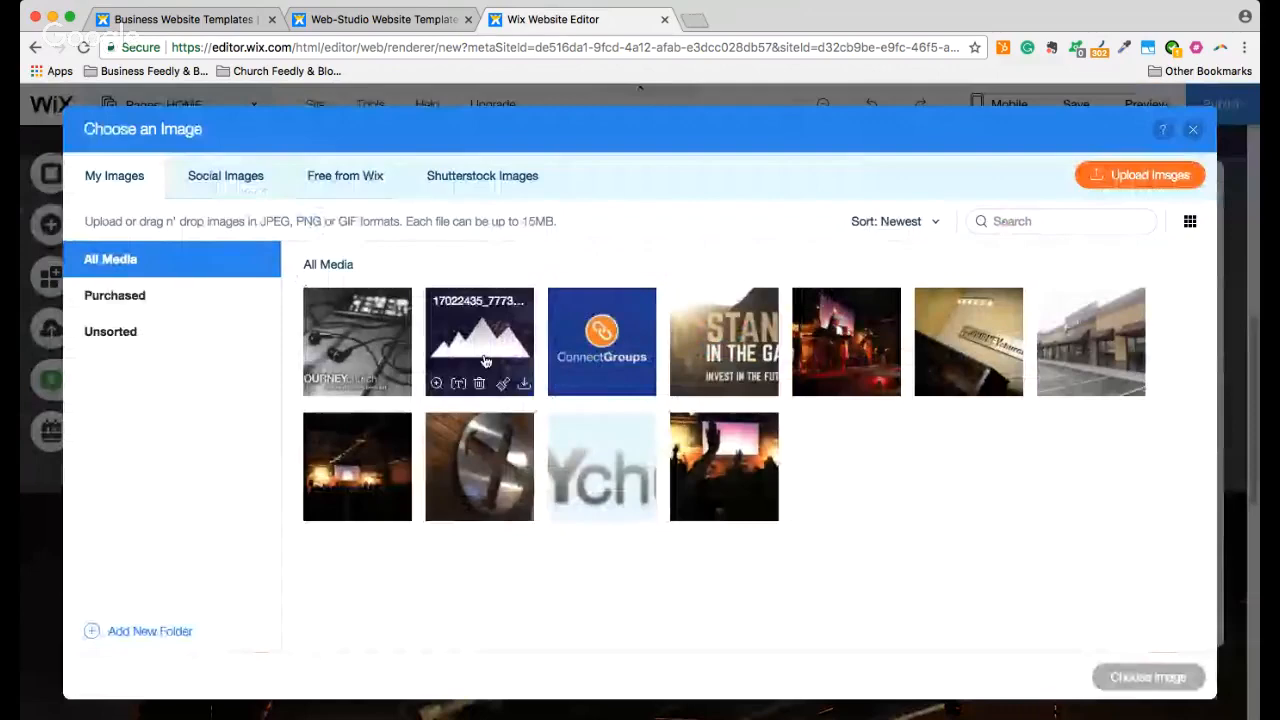
{"action": "left_click", "coordinate": [601, 340]}
{"action": "left_click", "coordinate": [1143, 679]}
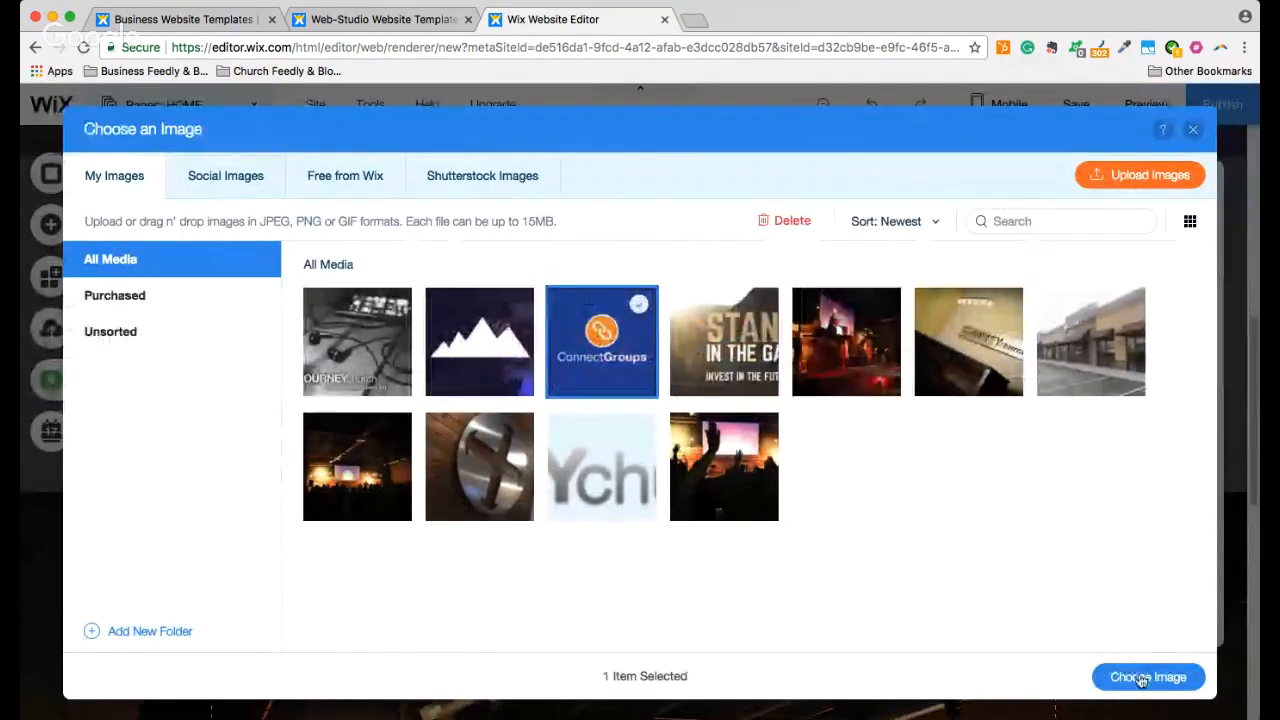
Replace the Ministries column image with the white mountain graphic from My Images
{"action": "left_click", "coordinate": [600, 312]}
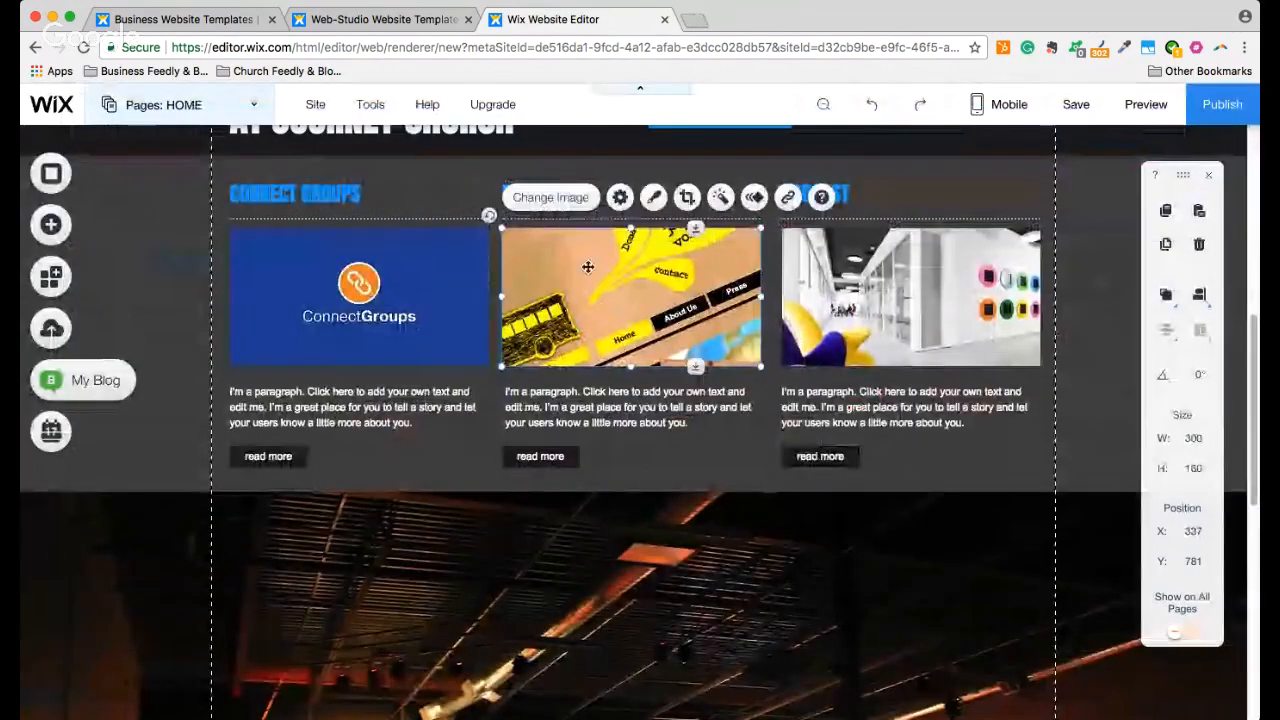
{"action": "left_click", "coordinate": [552, 198]}
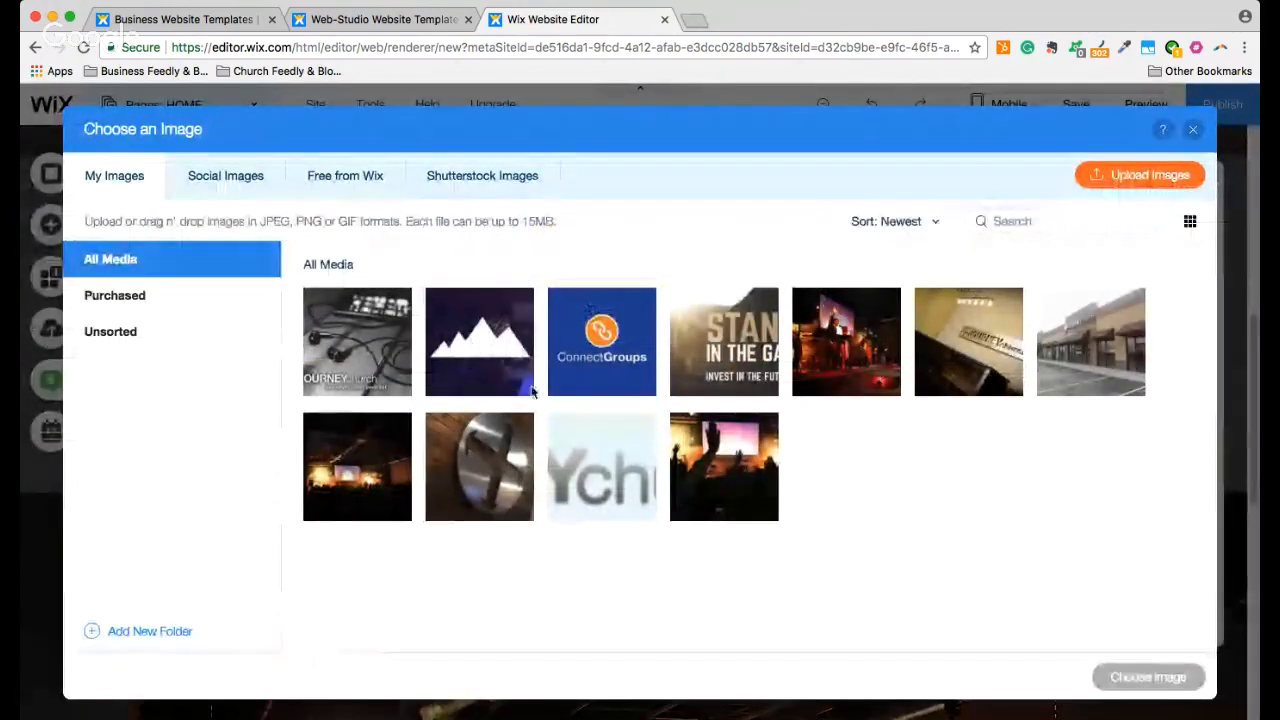
{"action": "left_click", "coordinate": [490, 358]}
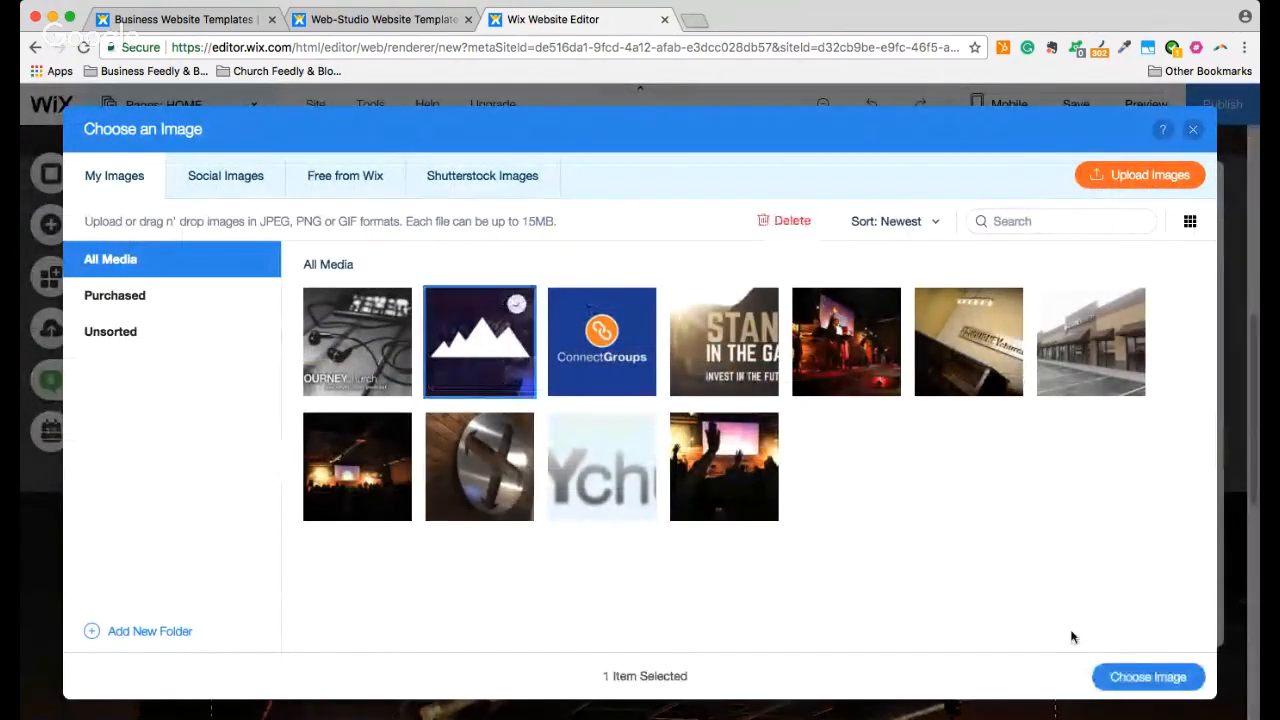
{"action": "left_click", "coordinate": [1131, 677]}
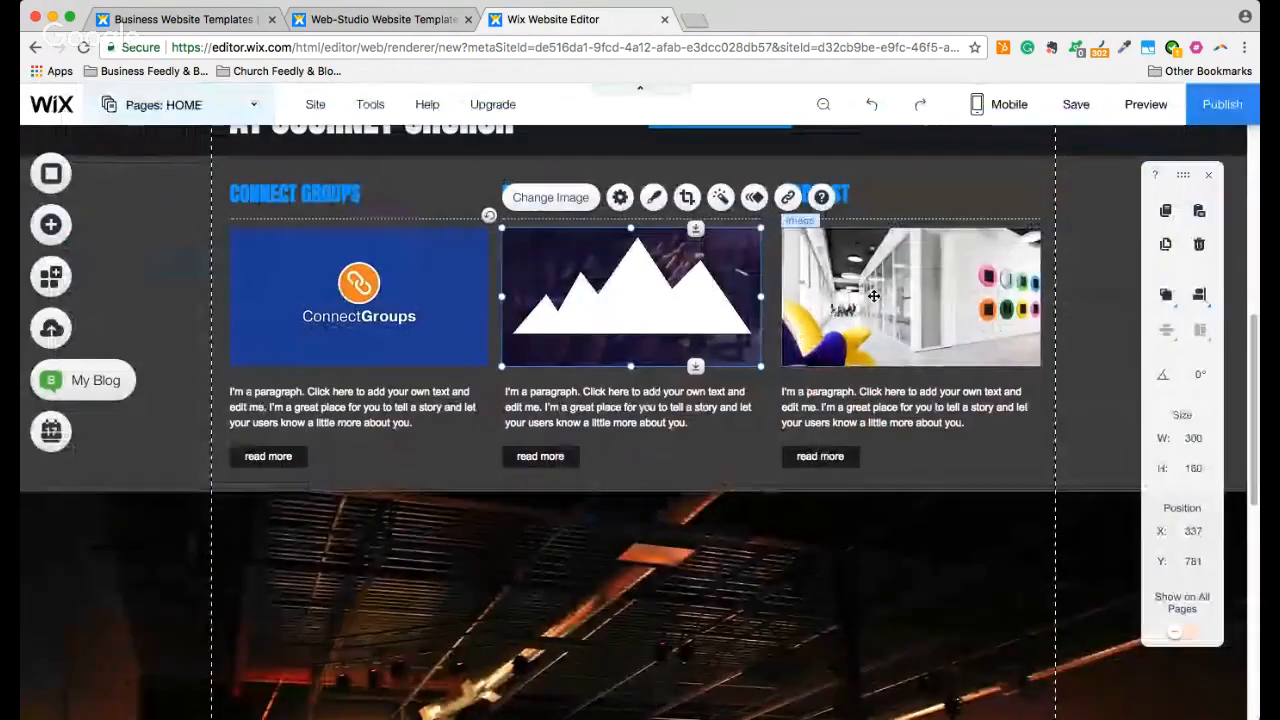
Replace the Podcast column image with the black-and-white earphones photo from My Images
{"action": "left_click", "coordinate": [840, 255]}
{"action": "left_click", "coordinate": [856, 202]}
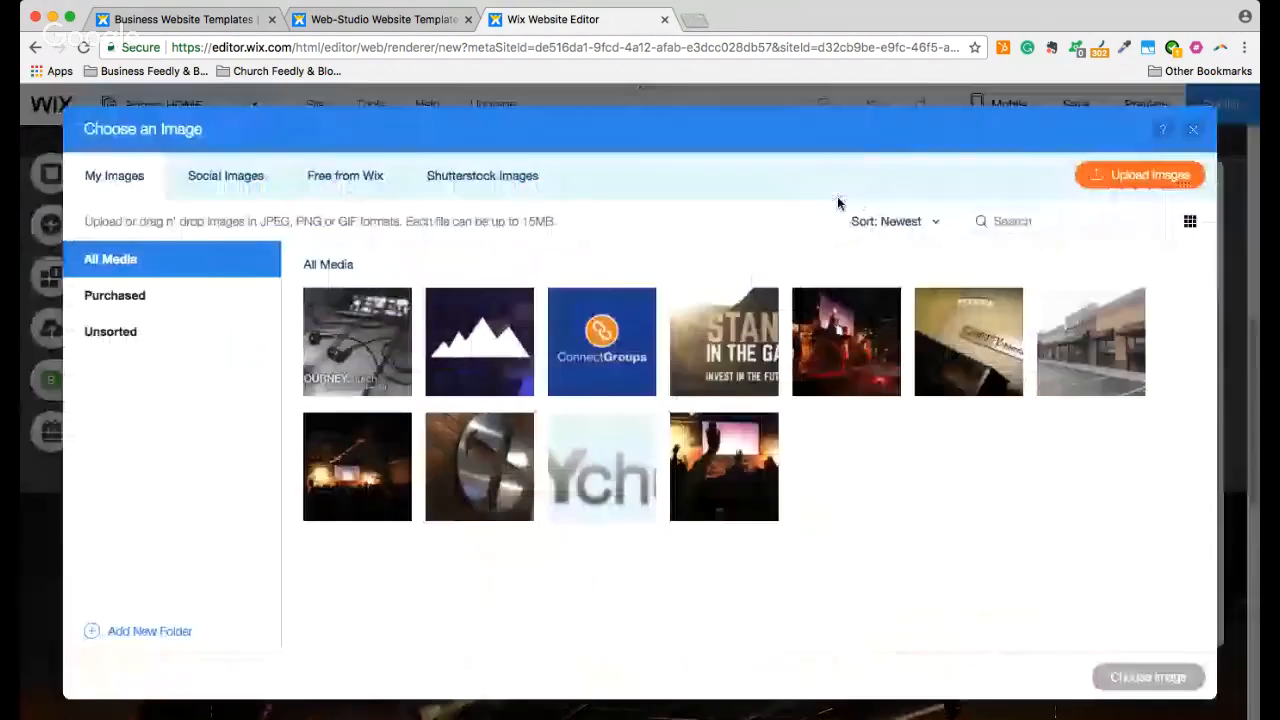
{"action": "left_click", "coordinate": [357, 340]}
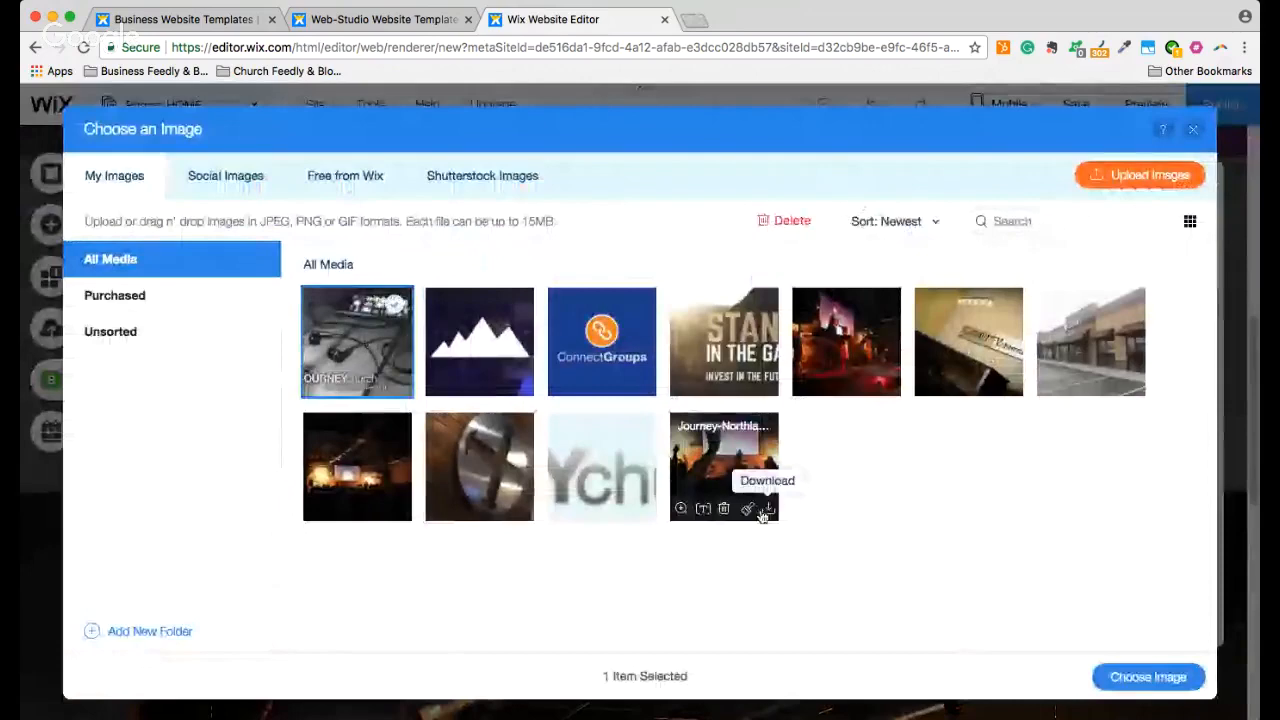
{"action": "left_click", "coordinate": [1140, 678]}
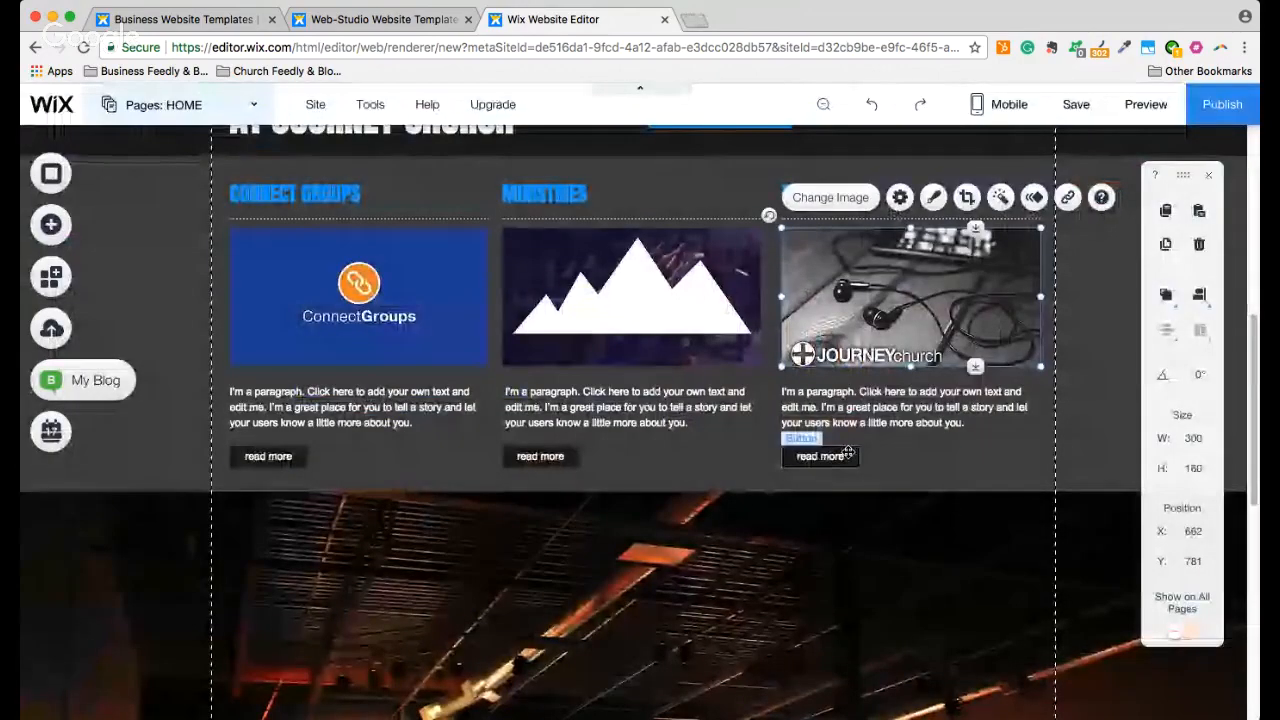
Delete the footer's "LAST EVENT" heading and the divider line beneath it
{"action": "left_click_drag", "start_coordinate": [1252, 350], "coordinate": [1245, 100]}
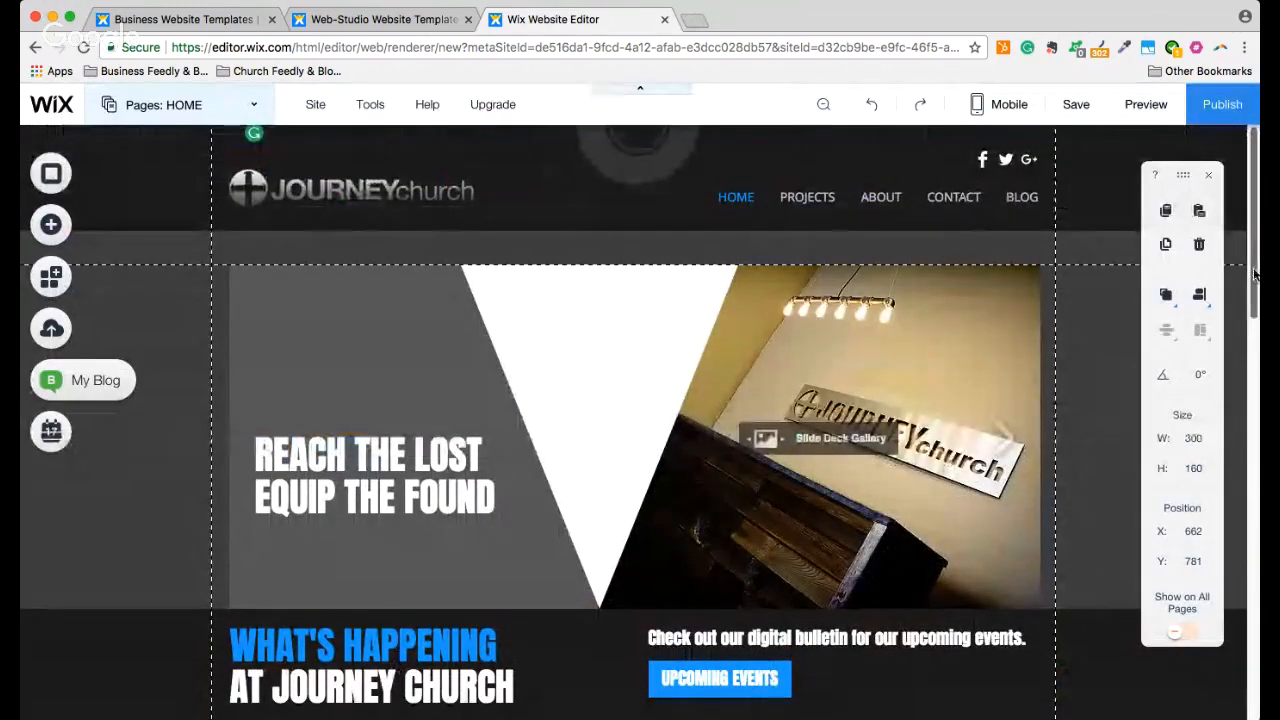
{"action": "left_click_drag", "start_coordinate": [1255, 272], "coordinate": [1254, 636]}
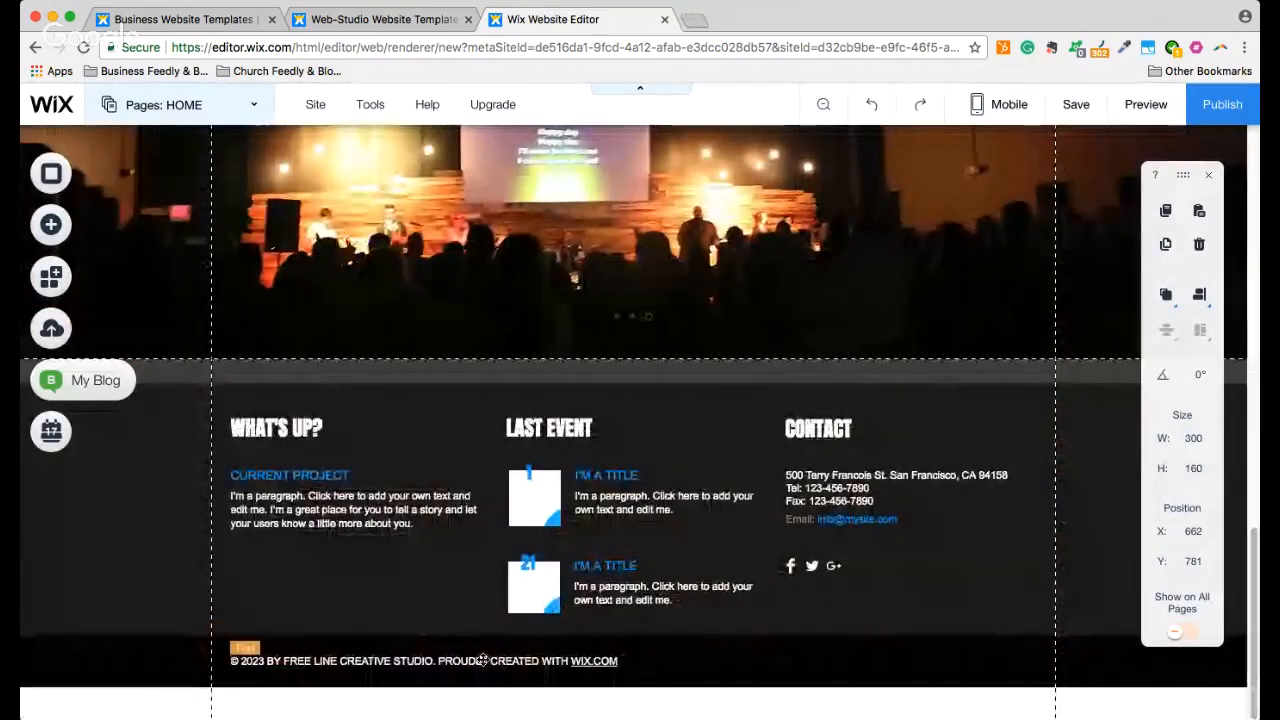
{"action": "left_click", "coordinate": [572, 433]}
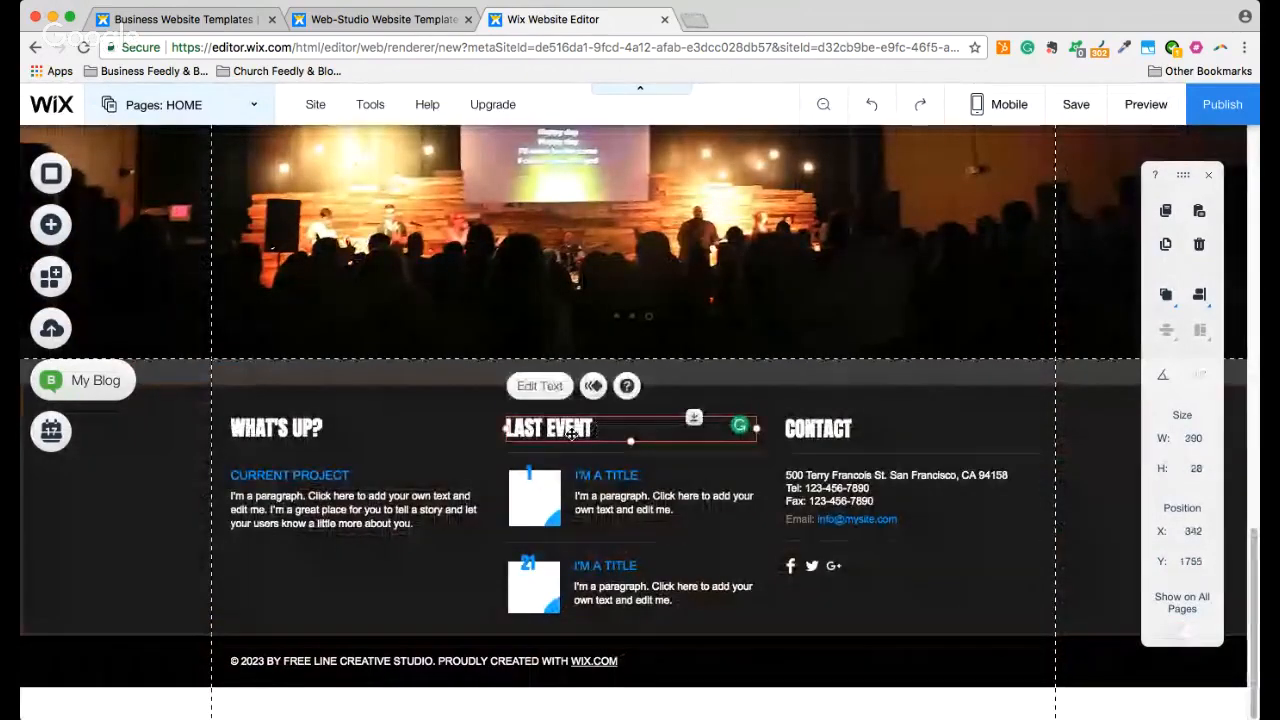
{"action": "key", "text": "Delete"}
{"action": "left_click", "coordinate": [551, 456]}
{"action": "key", "text": "Delete"}
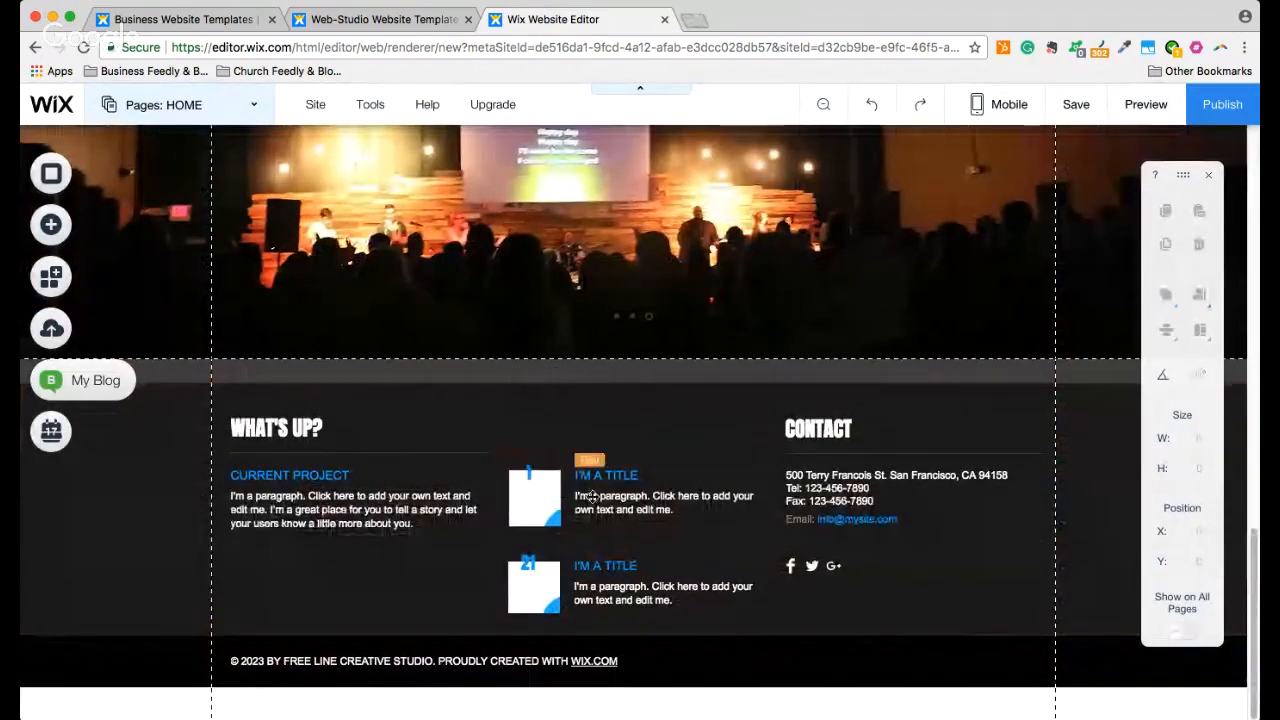
Delete the first event's title-and-paragraph text and its white date box from the footer's middle column
{"action": "left_click", "coordinate": [595, 500]}
{"action": "key", "text": "Delete"}
{"action": "left_click", "coordinate": [541, 493]}
{"action": "key", "text": "Delete"}
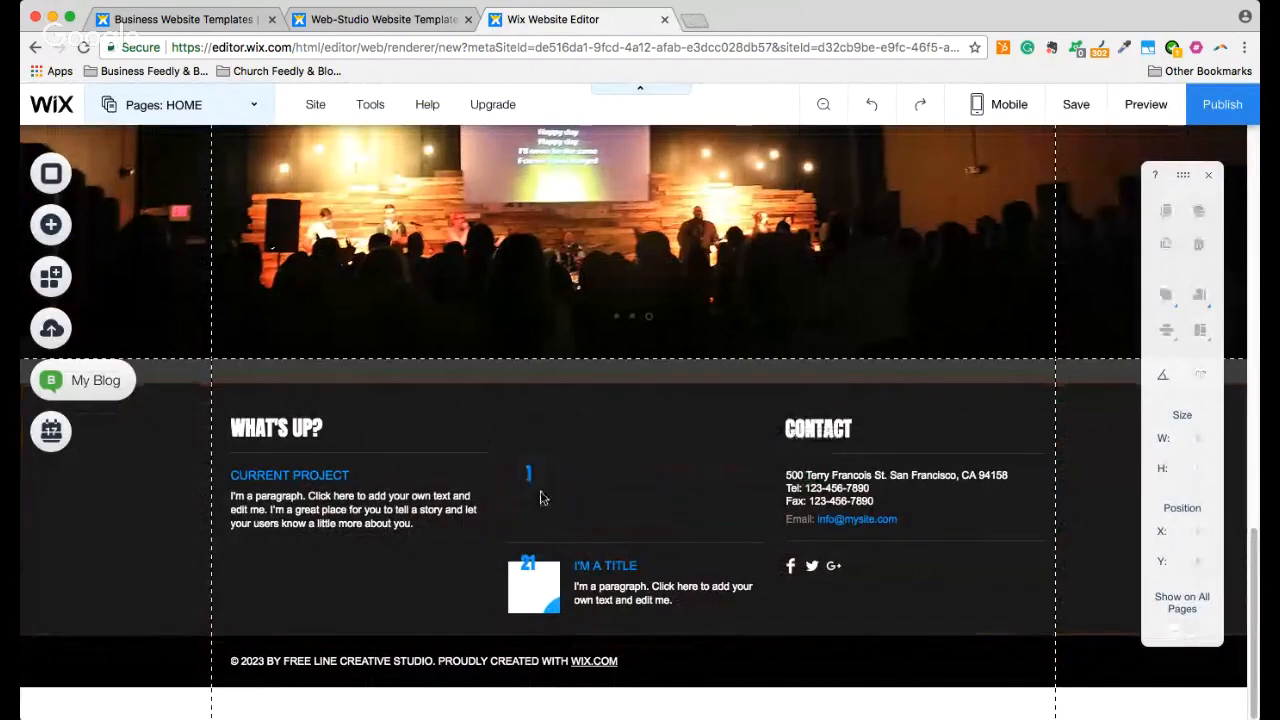
Delete the second event's date box and text, along with the "21" and "1" date numbers, from the footer
{"action": "left_click", "coordinate": [533, 578]}
{"action": "key", "text": "Delete"}
{"action": "left_click", "coordinate": [528, 563]}
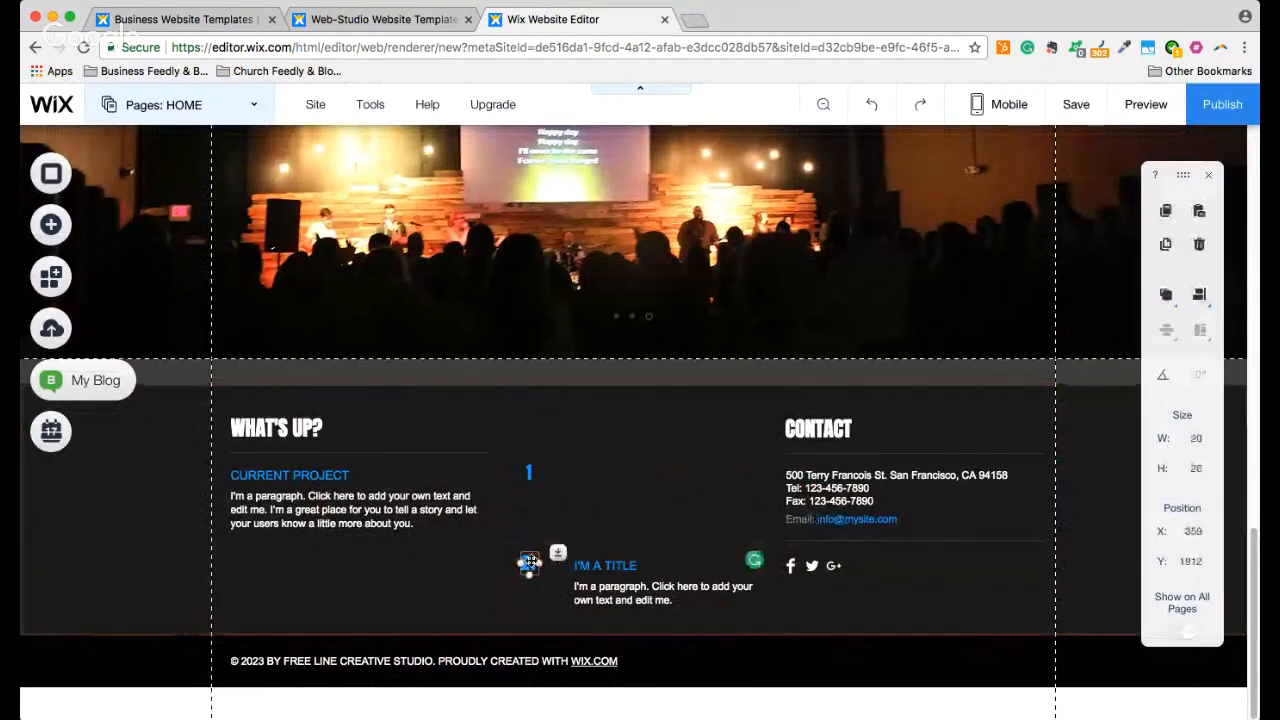
{"action": "key", "text": "Delete"}
{"action": "left_click", "coordinate": [529, 477]}
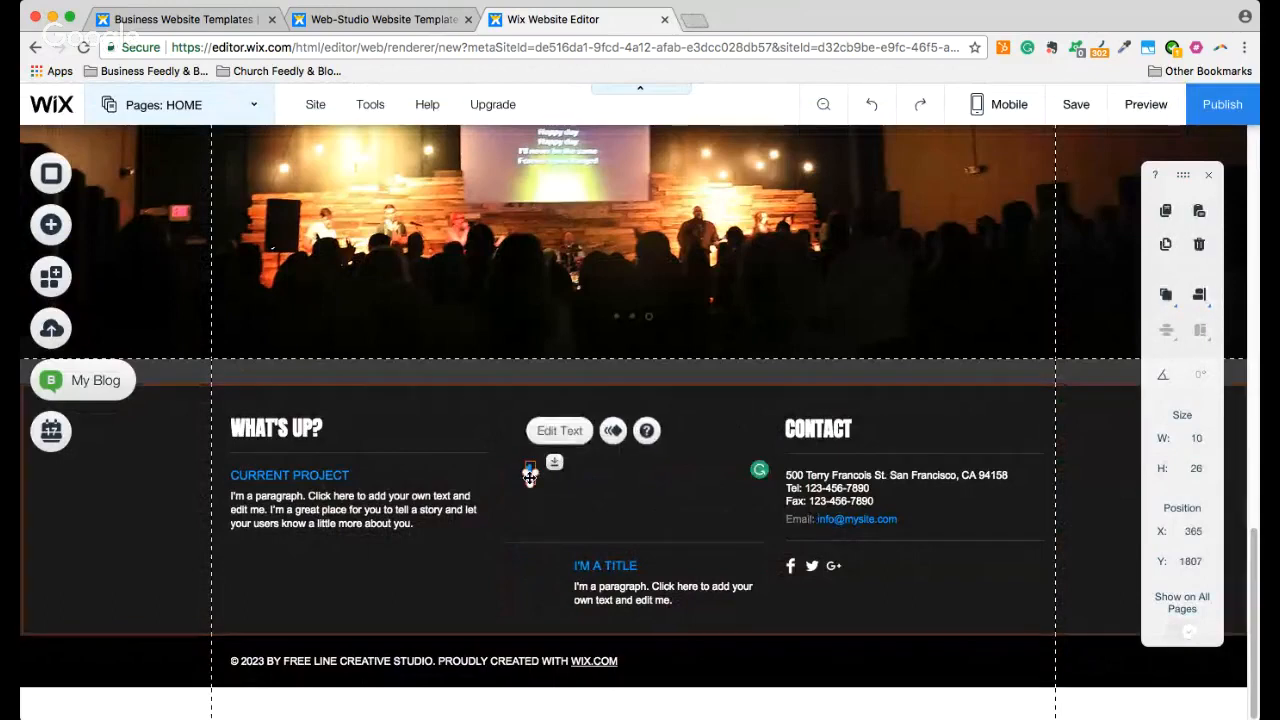
{"action": "key", "text": "Delete"}
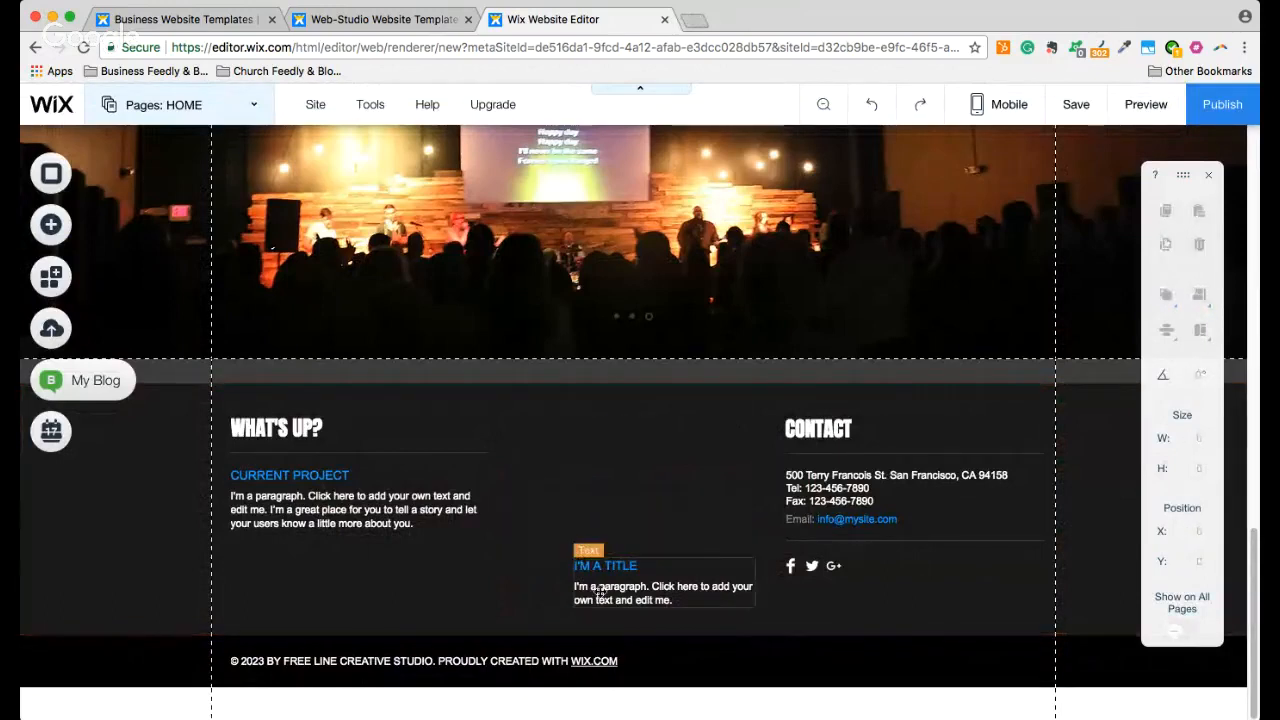
{"action": "left_click", "coordinate": [598, 590]}
{"action": "key", "text": "Delete"}
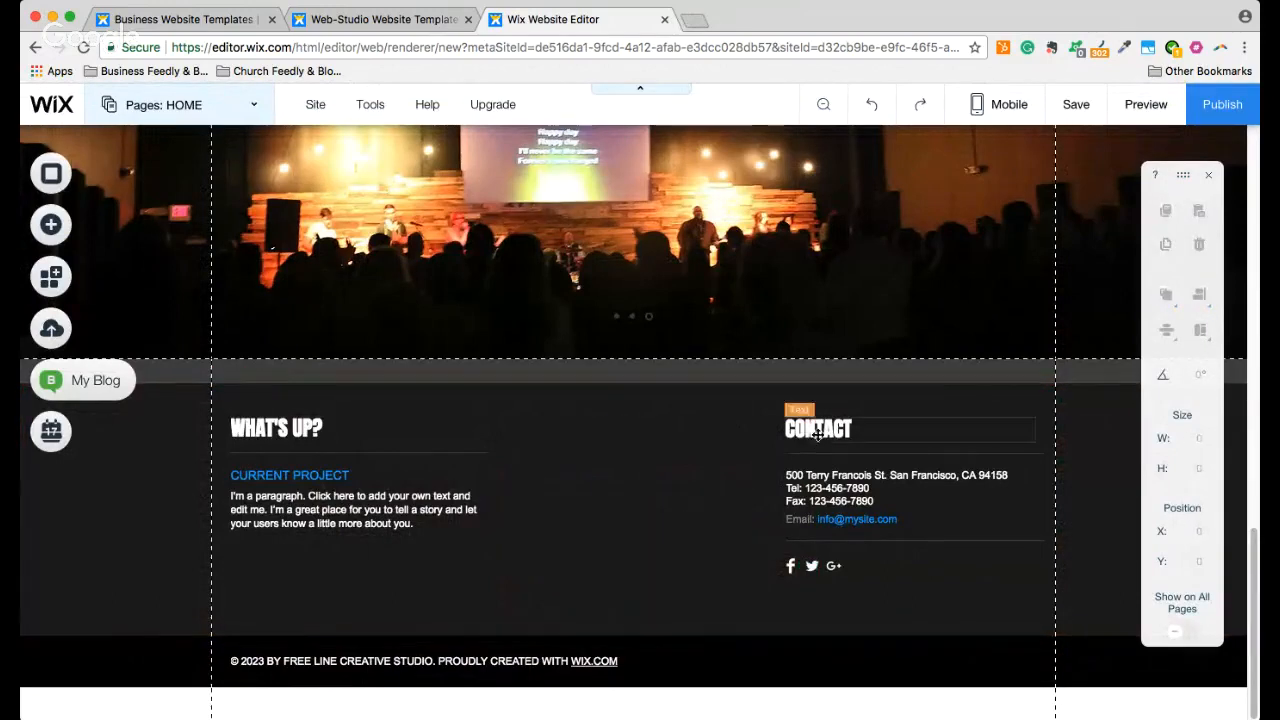
Replace the address, telephone and fax lines under the footer's CONTACT heading with the lines "CHURCH NAME", "ADDRESS" and "PHONE"
{"action": "left_click", "coordinate": [820, 488]}
{"action": "double_click", "coordinate": [820, 488]}
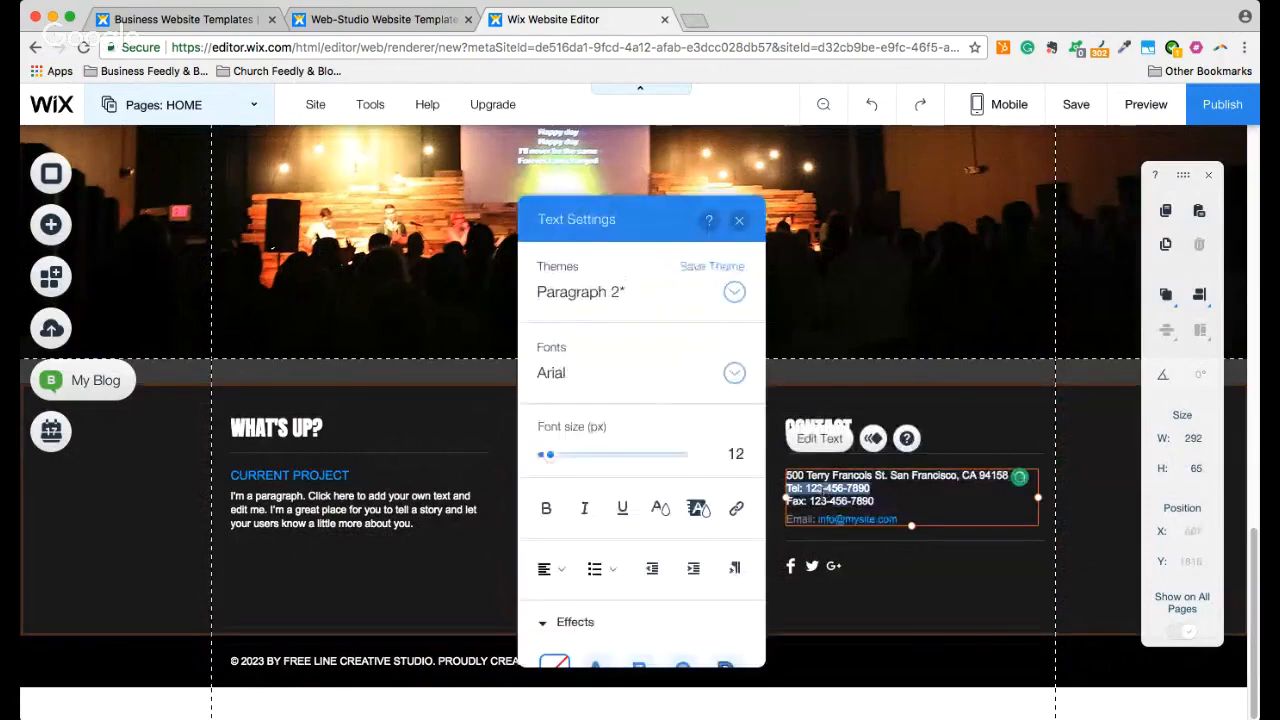
{"action": "left_click", "coordinate": [872, 501]}
{"action": "left_click_drag", "start_coordinate": [872, 501], "coordinate": [786, 472]}
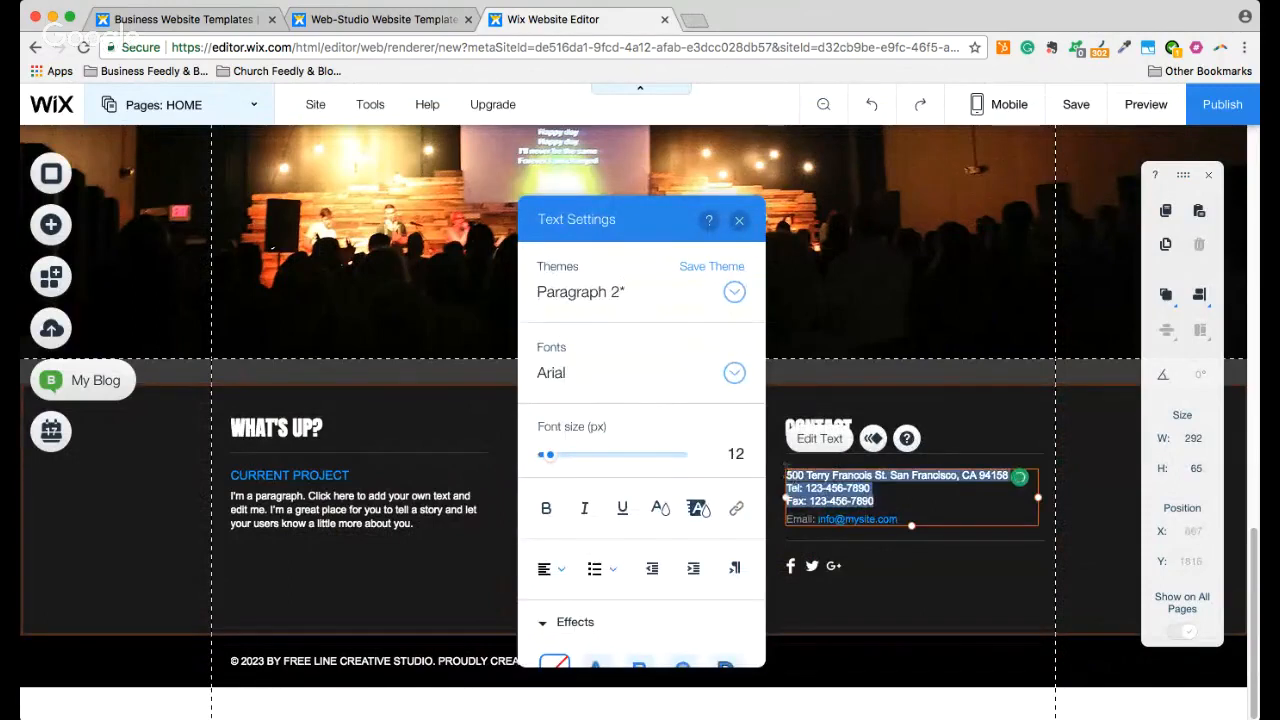
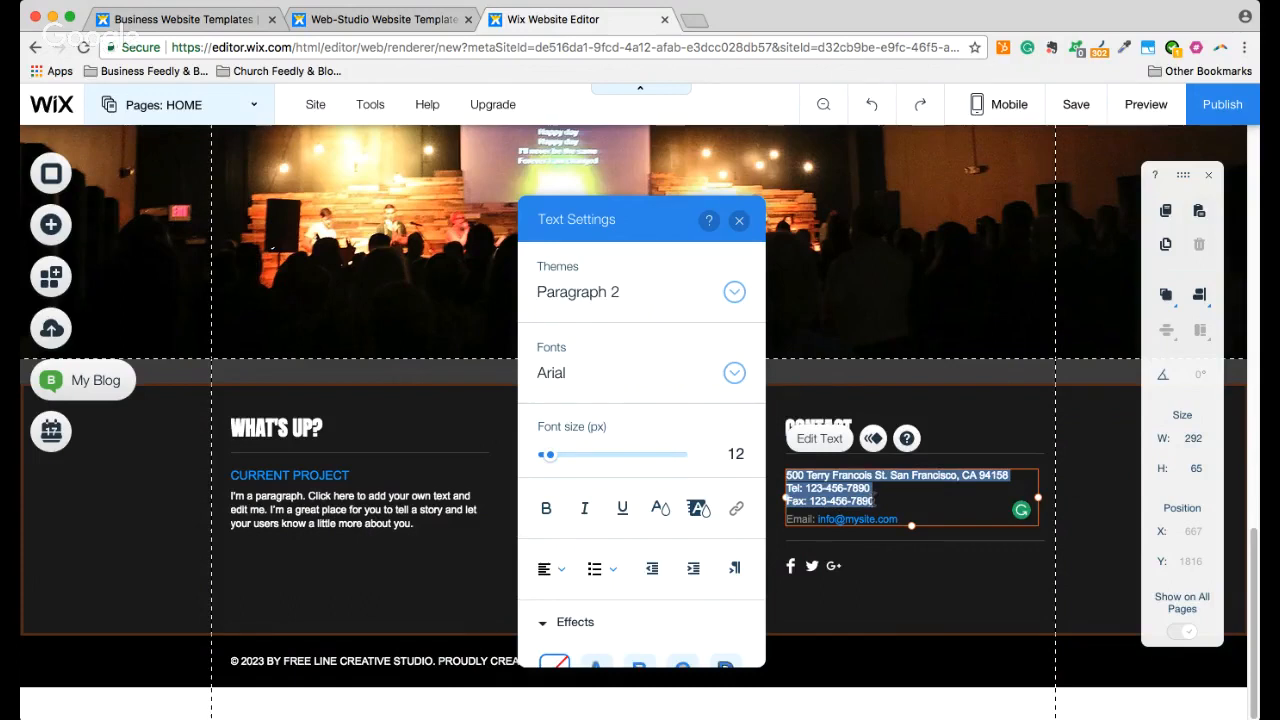
{"action": "left_click", "coordinate": [872, 500]}
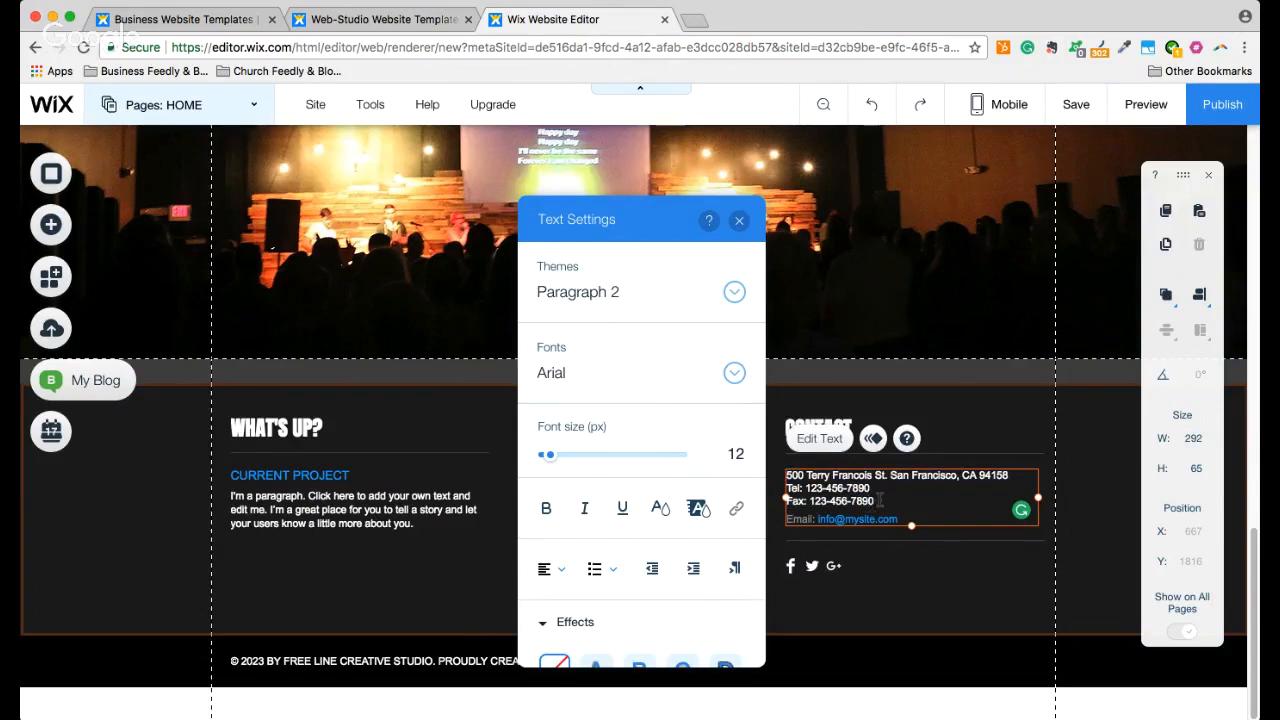
{"action": "left_click_drag", "start_coordinate": [875, 501], "coordinate": [780, 470]}
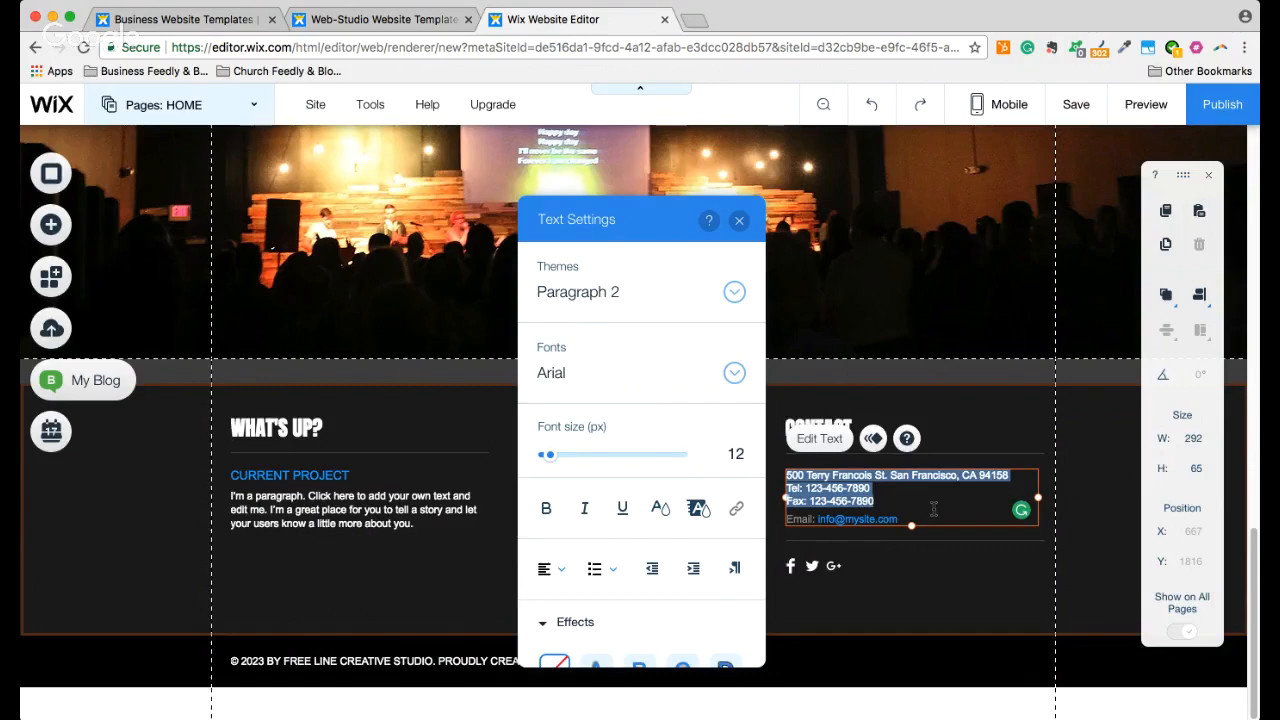
{"action": "type", "text": "CHUR"}
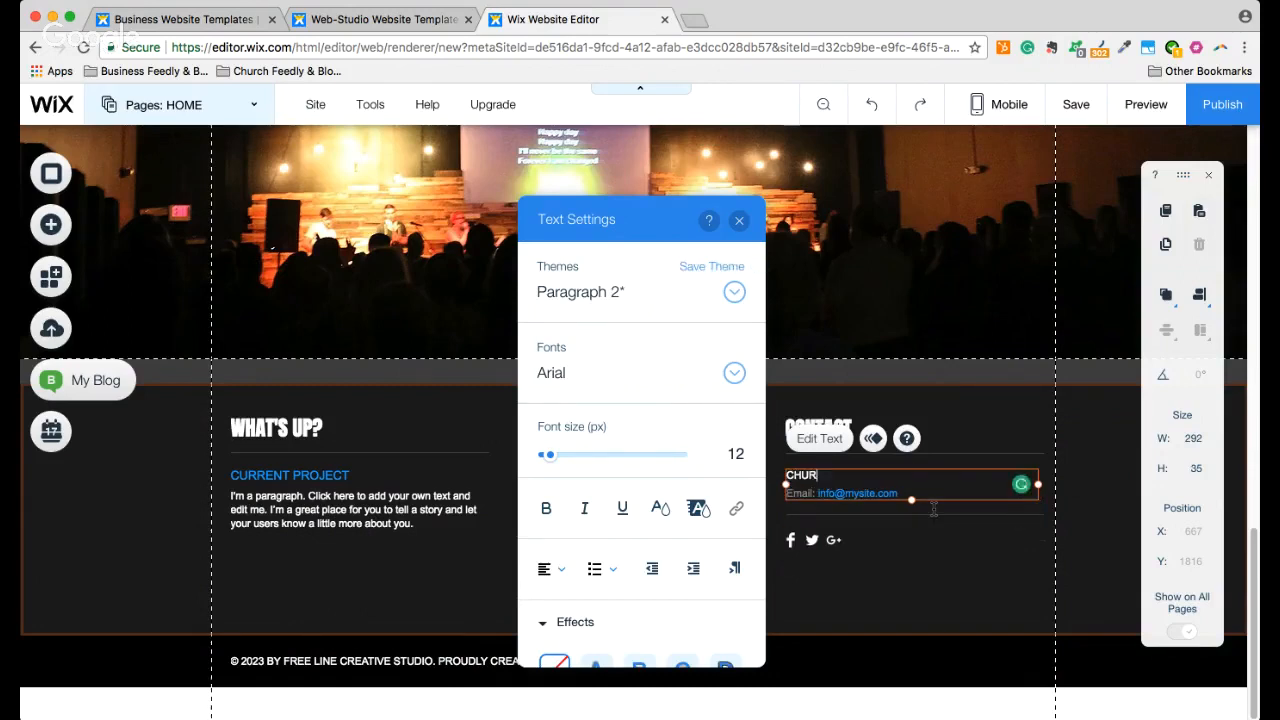
{"action": "type", "text": "CH NAME"}
{"action": "key", "text": "Return"}
{"action": "type", "text": "ADDRE"}
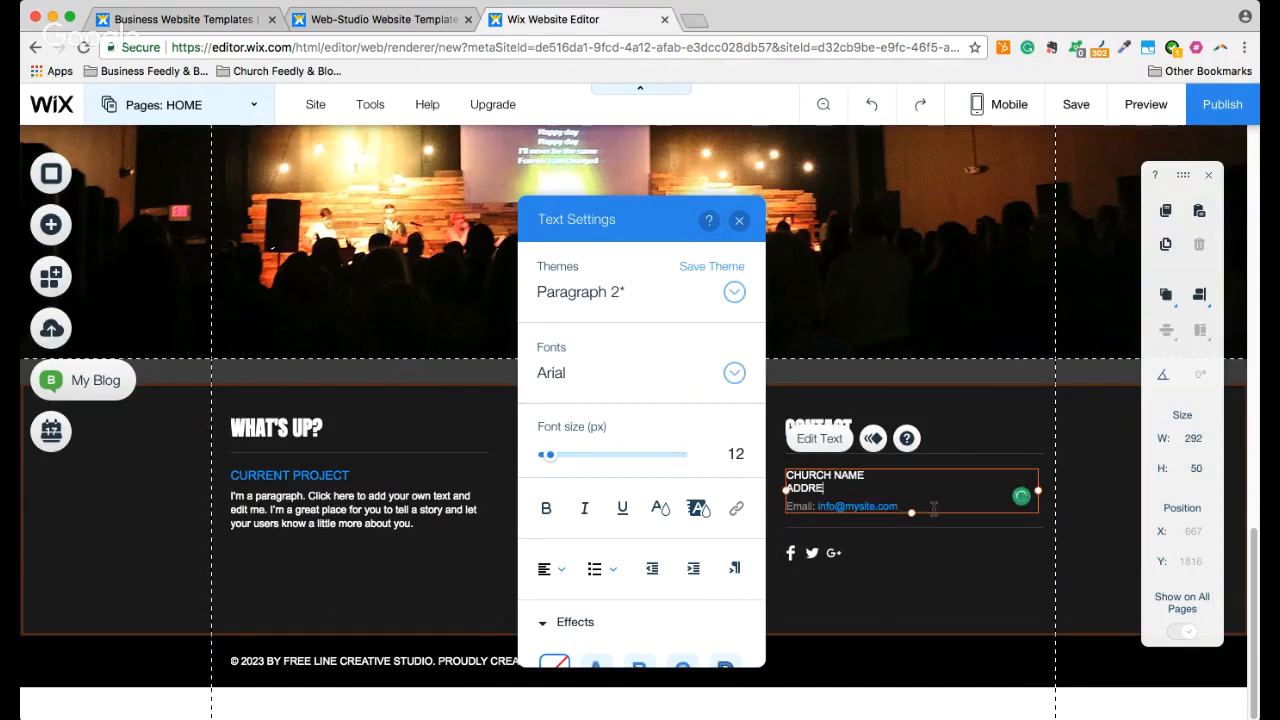
{"action": "type", "text": "SS"}
{"action": "key", "text": "Return"}
{"action": "type", "text": "PHON"}
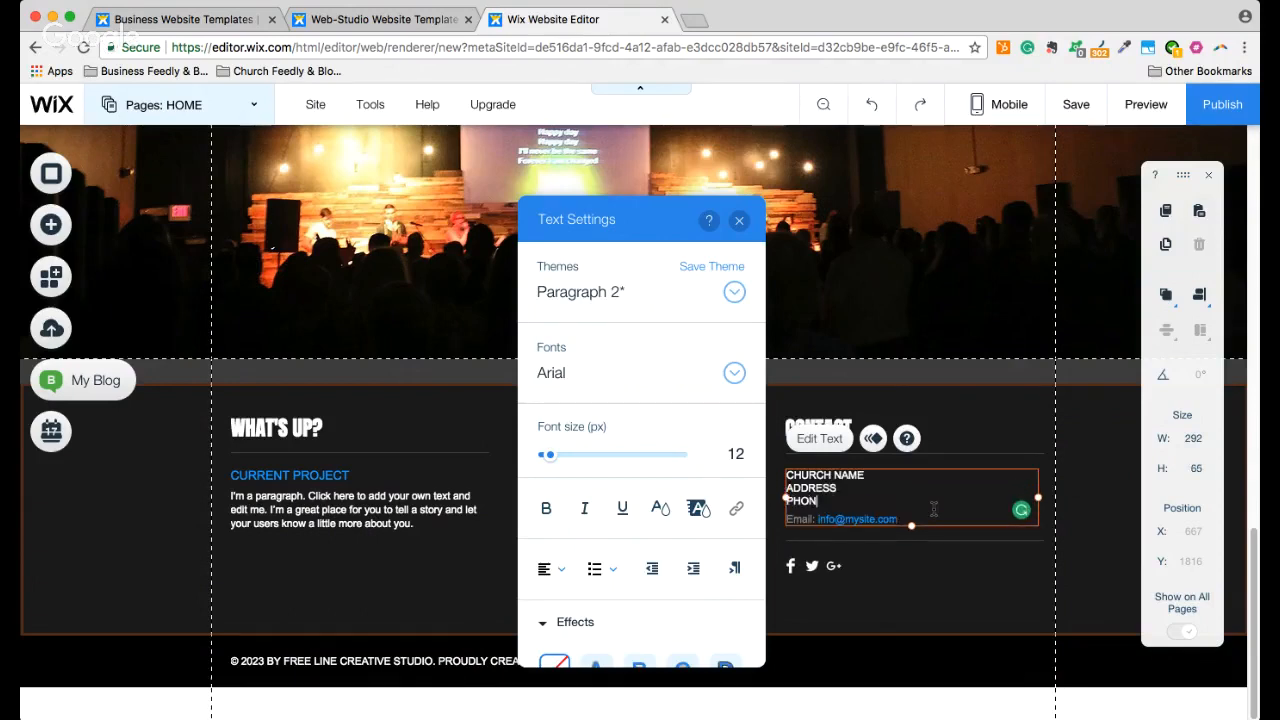
{"action": "type", "text": "E"}
{"action": "left_click", "coordinate": [738, 221]}
Change the footer's "WHAT'S UP?" heading to "ARE YOU NEW TO JOURNEY?" and delete the "CURRENT PROJECT" text beneath it
{"action": "left_click", "coordinate": [273, 430]}
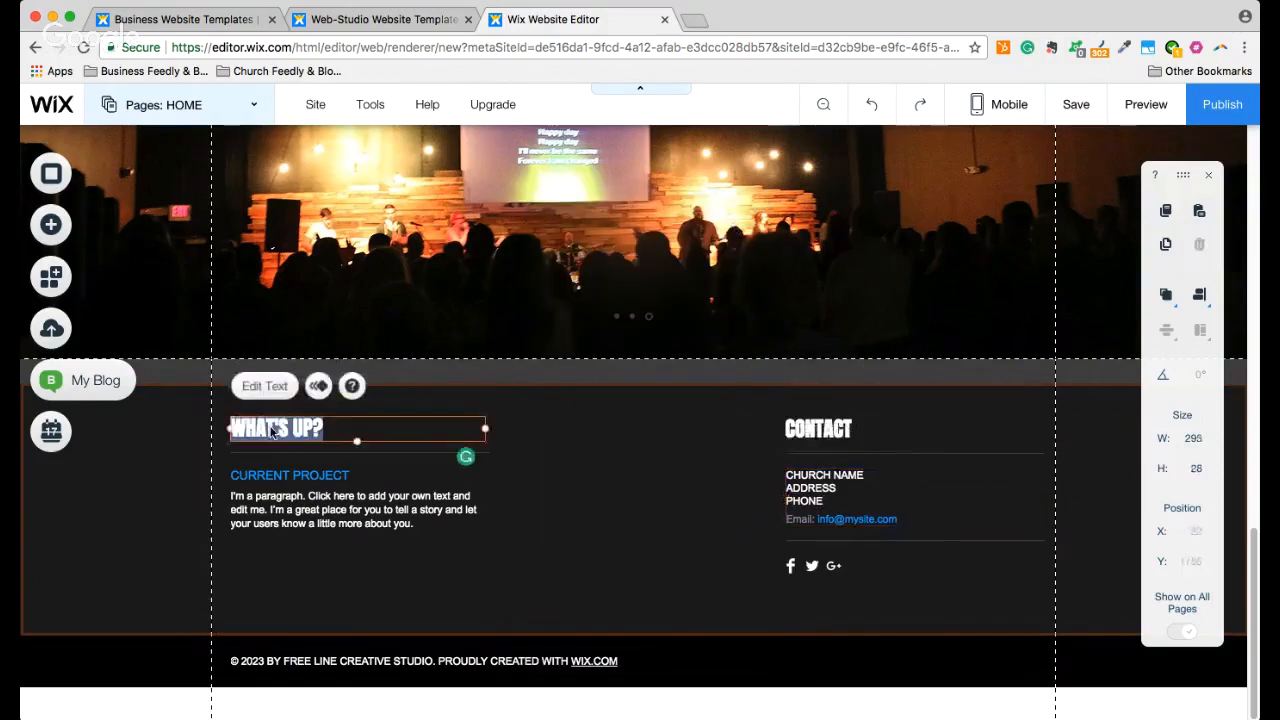
{"action": "left_click", "coordinate": [273, 430]}
{"action": "type", "text": "ARE YOU NEW"}
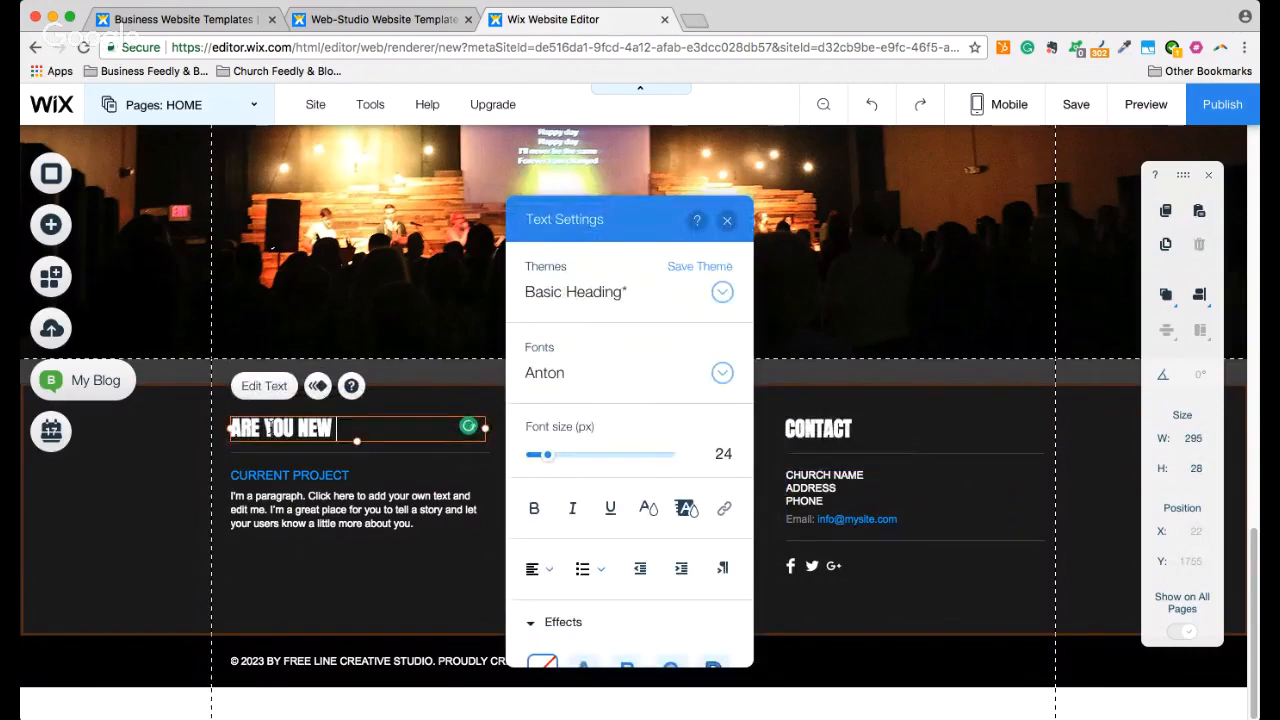
{"action": "type", "text": " TO JOURNEY?"}
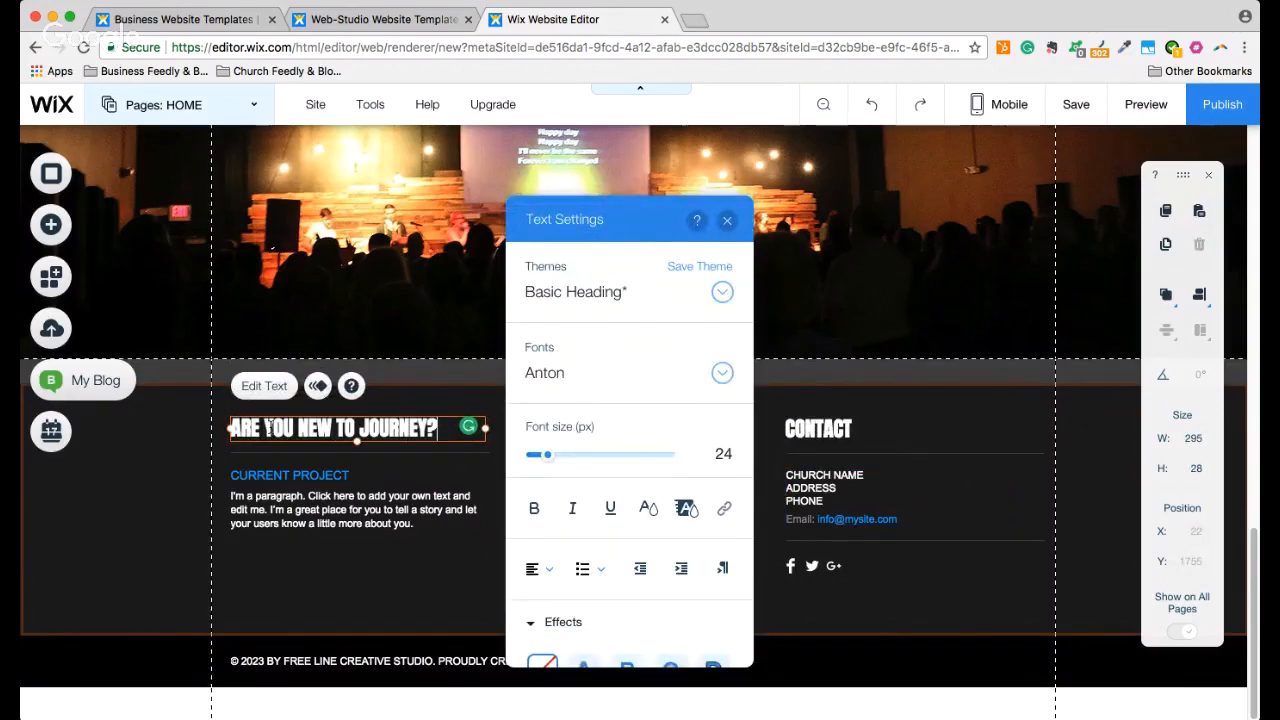
{"action": "left_click", "coordinate": [729, 220]}
{"action": "left_click", "coordinate": [362, 497]}
{"action": "key", "text": "Delete"}
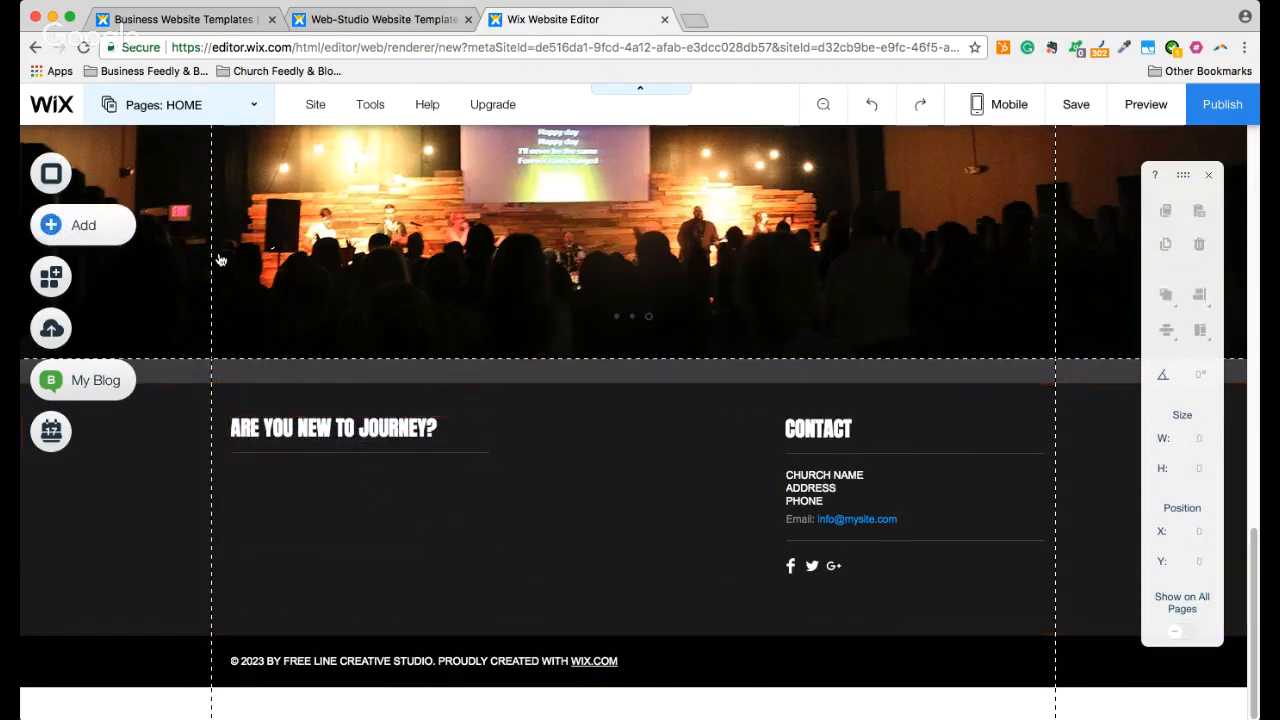
Add the themed Google map from the contact elements to the page
{"action": "left_click", "coordinate": [60, 225]}
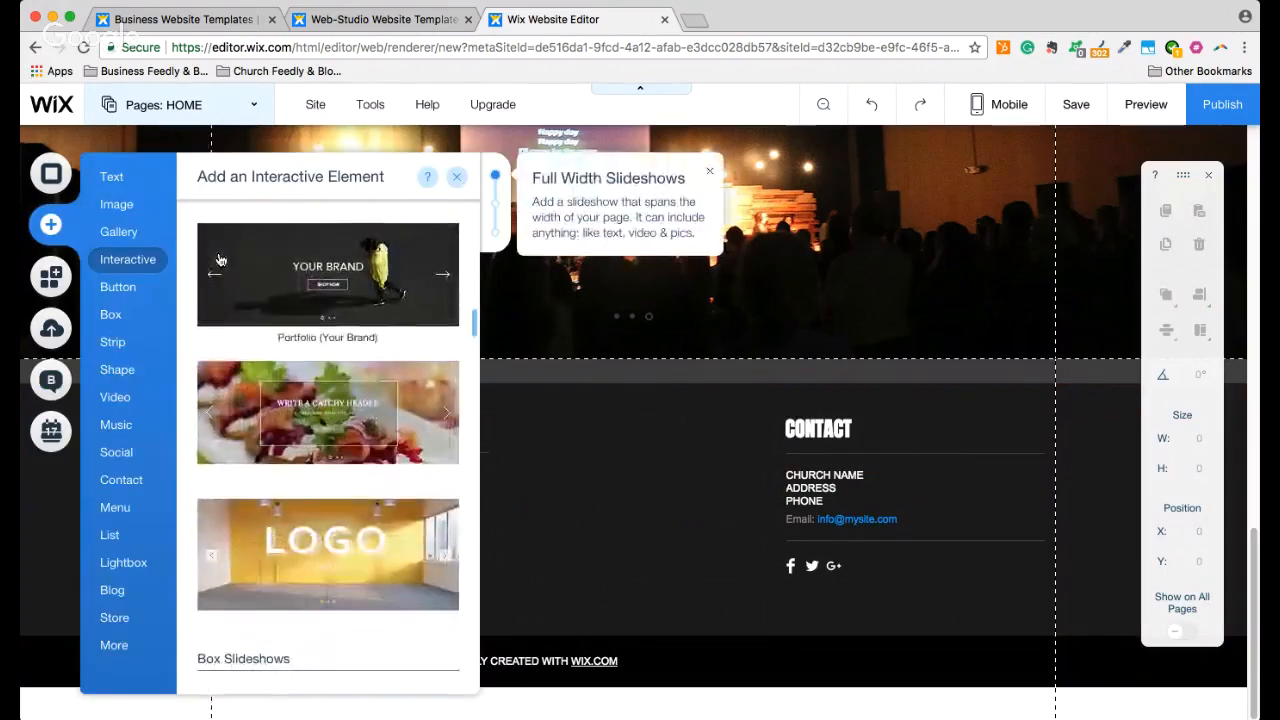
{"action": "left_click", "coordinate": [130, 286]}
{"action": "left_click", "coordinate": [115, 396]}
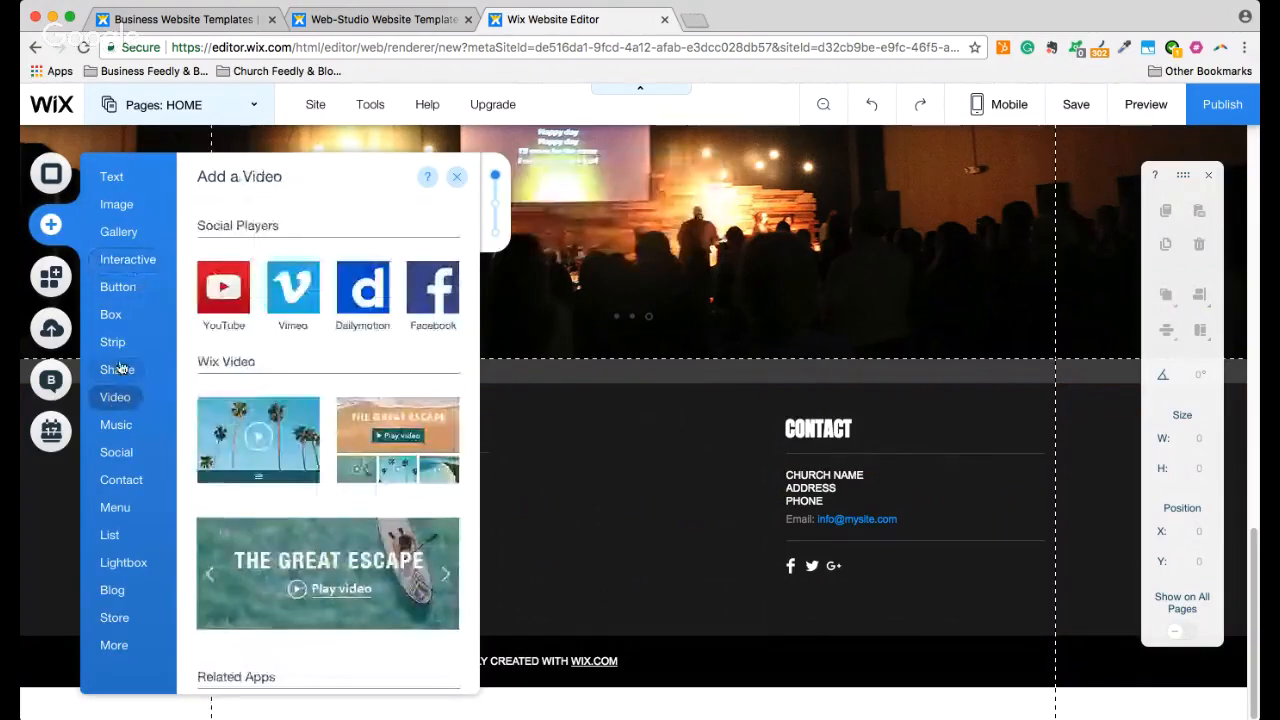
{"action": "left_click", "coordinate": [113, 342]}
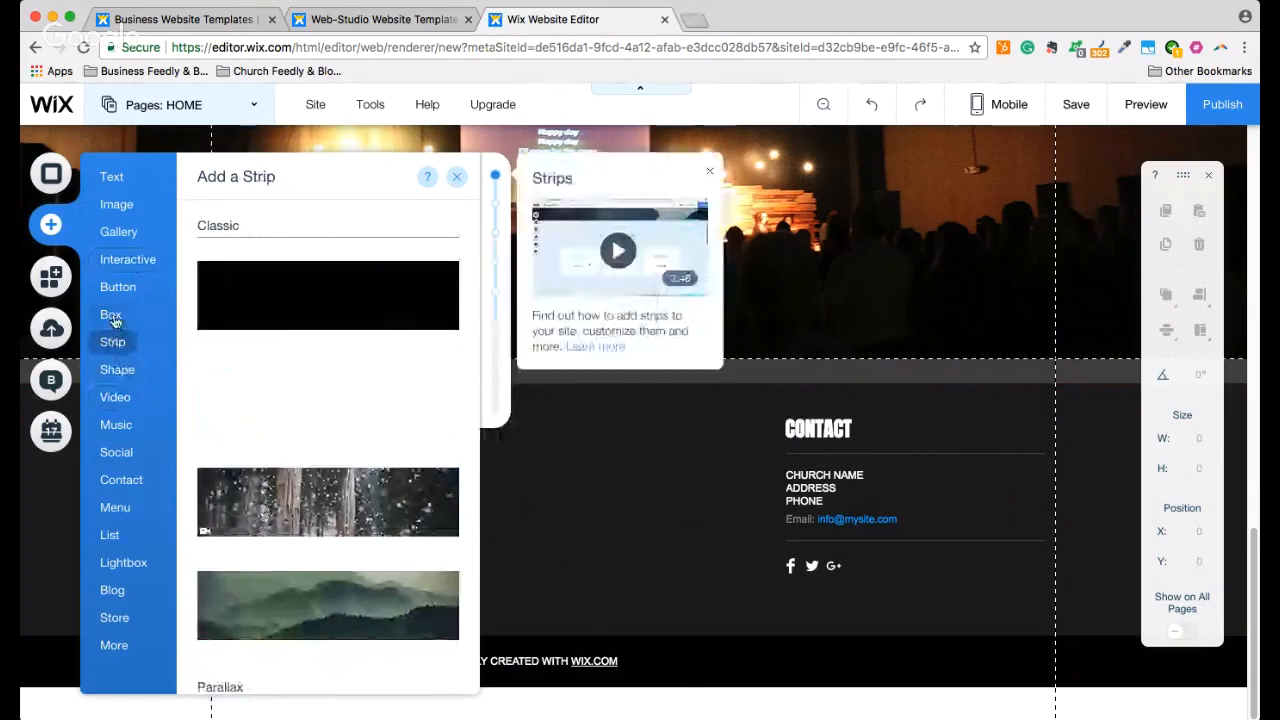
{"action": "left_click", "coordinate": [111, 314]}
{"action": "left_click", "coordinate": [118, 290]}
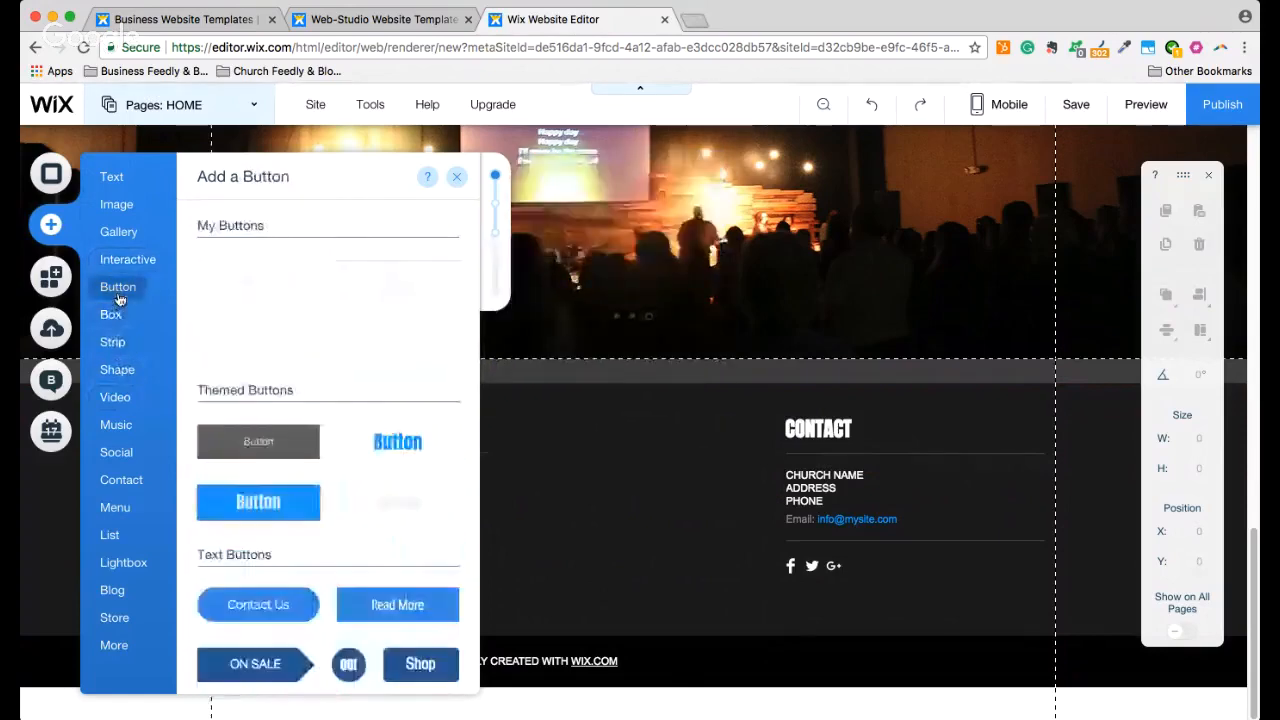
{"action": "left_click", "coordinate": [125, 261]}
{"action": "left_click", "coordinate": [120, 233]}
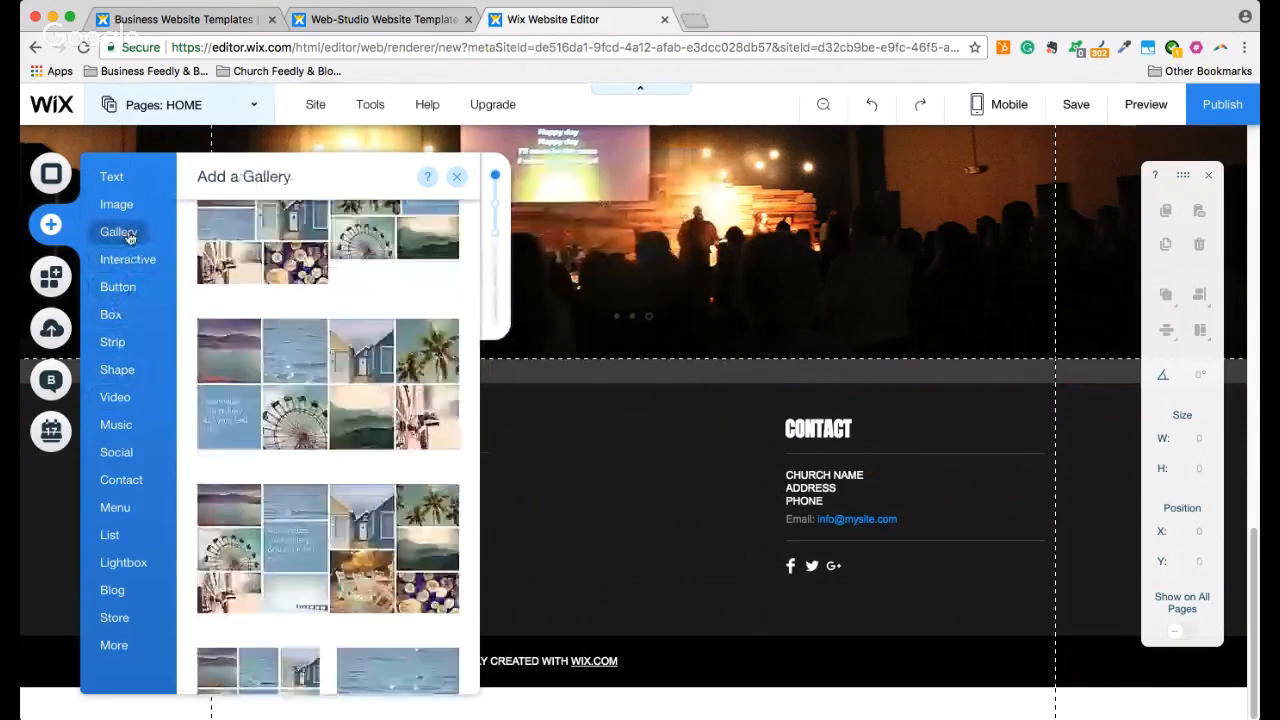
{"action": "left_click", "coordinate": [118, 206]}
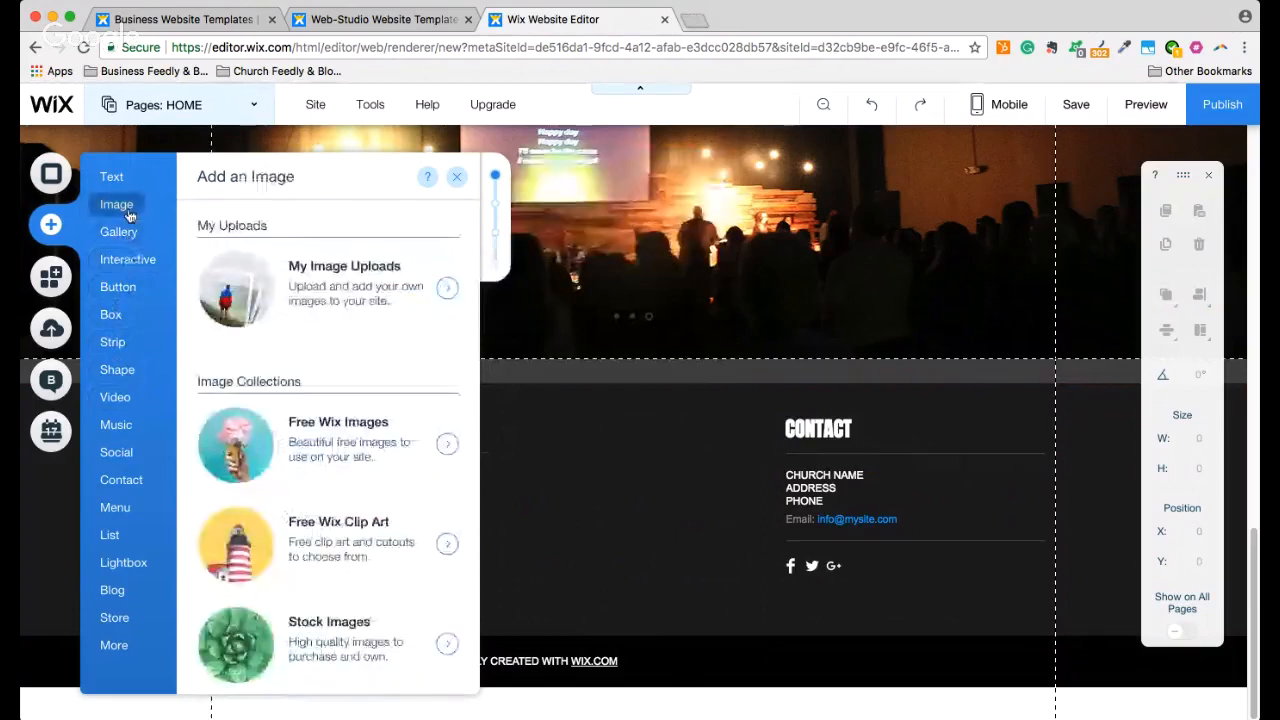
{"action": "left_click", "coordinate": [112, 484]}
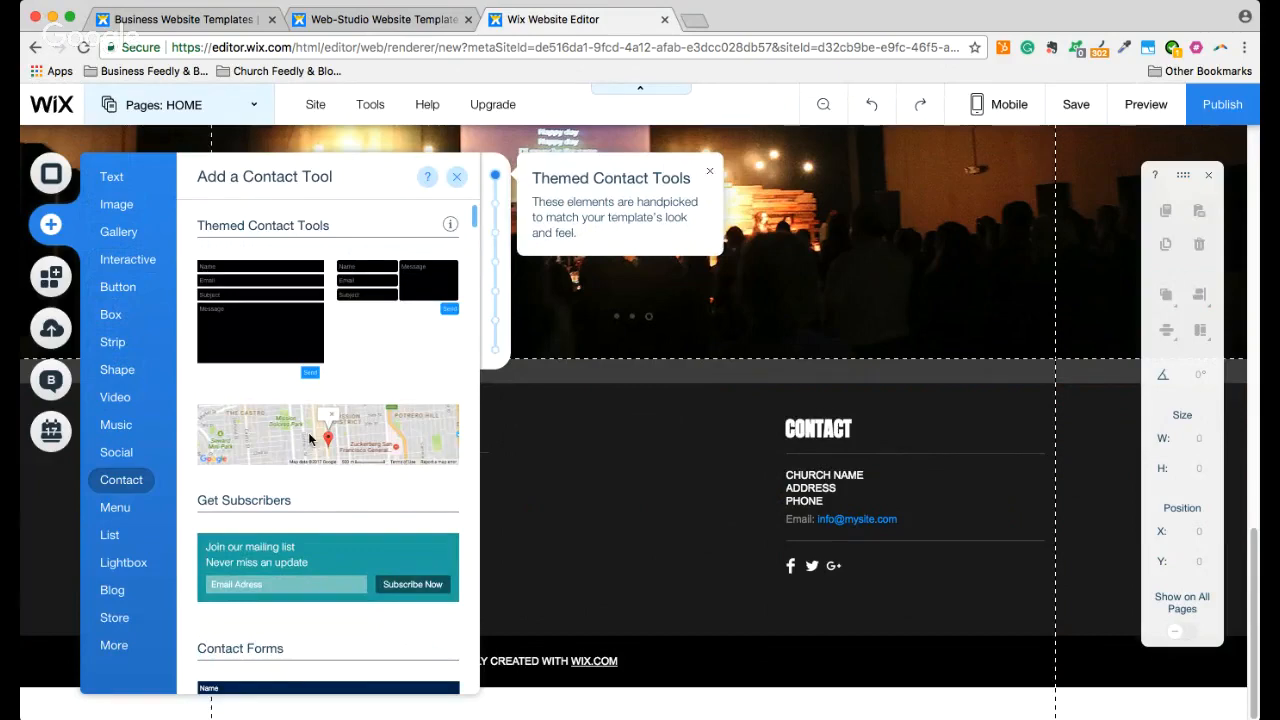
{"action": "left_click", "coordinate": [310, 438]}
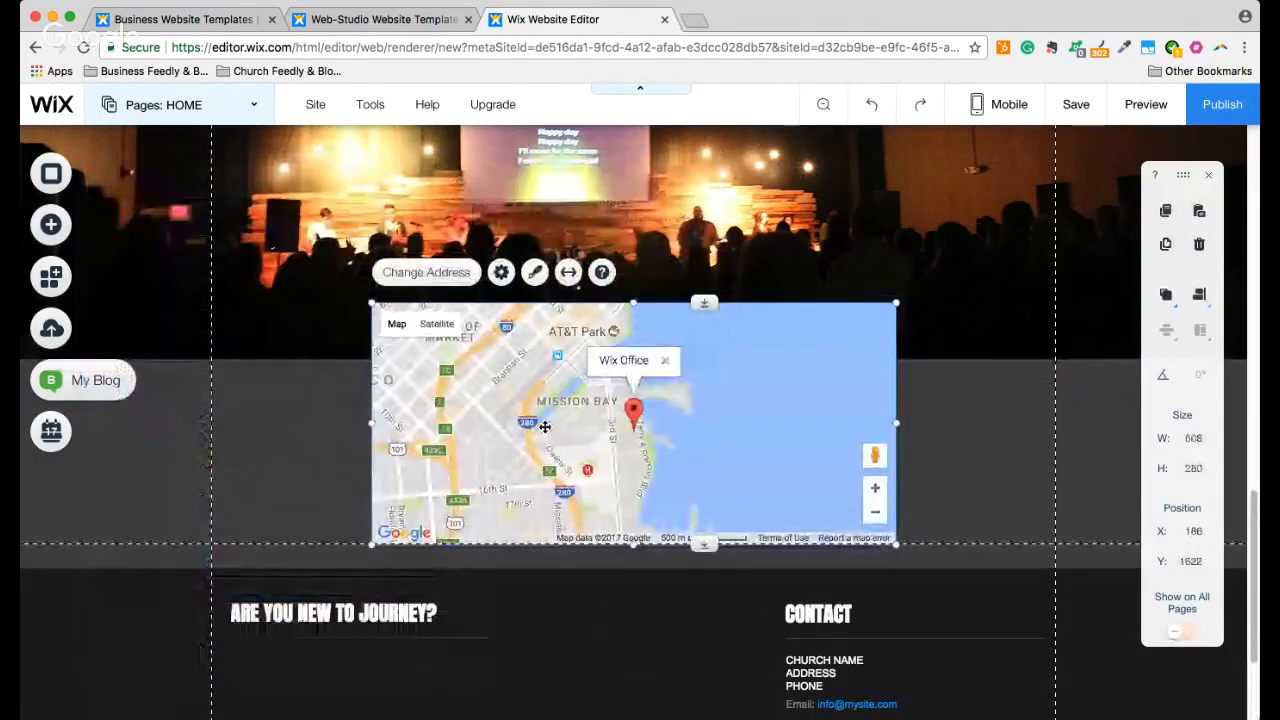
Move the map into the footer and shrink it to about 312 by 102 px, placing it beside the contact column
{"action": "left_click_drag", "start_coordinate": [545, 427], "coordinate": [550, 472]}
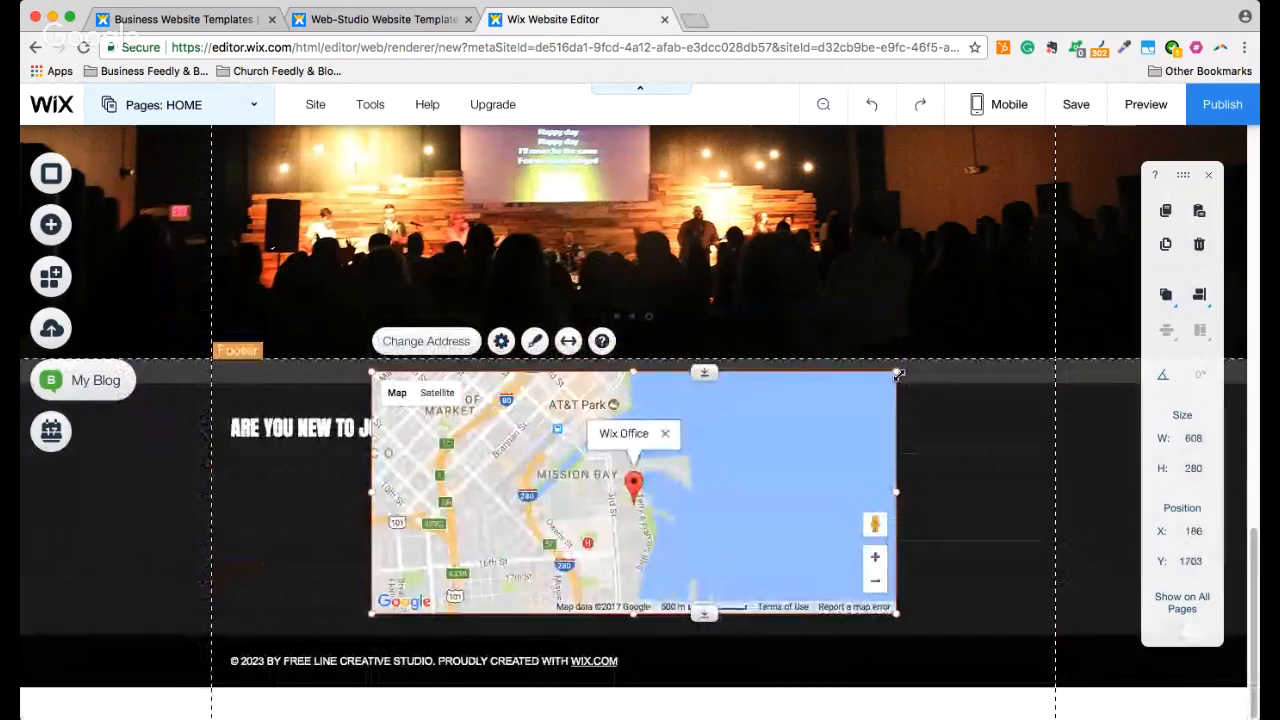
{"action": "left_click_drag", "start_coordinate": [897, 374], "coordinate": [643, 535]}
{"action": "left_click_drag", "start_coordinate": [547, 593], "coordinate": [603, 564]}
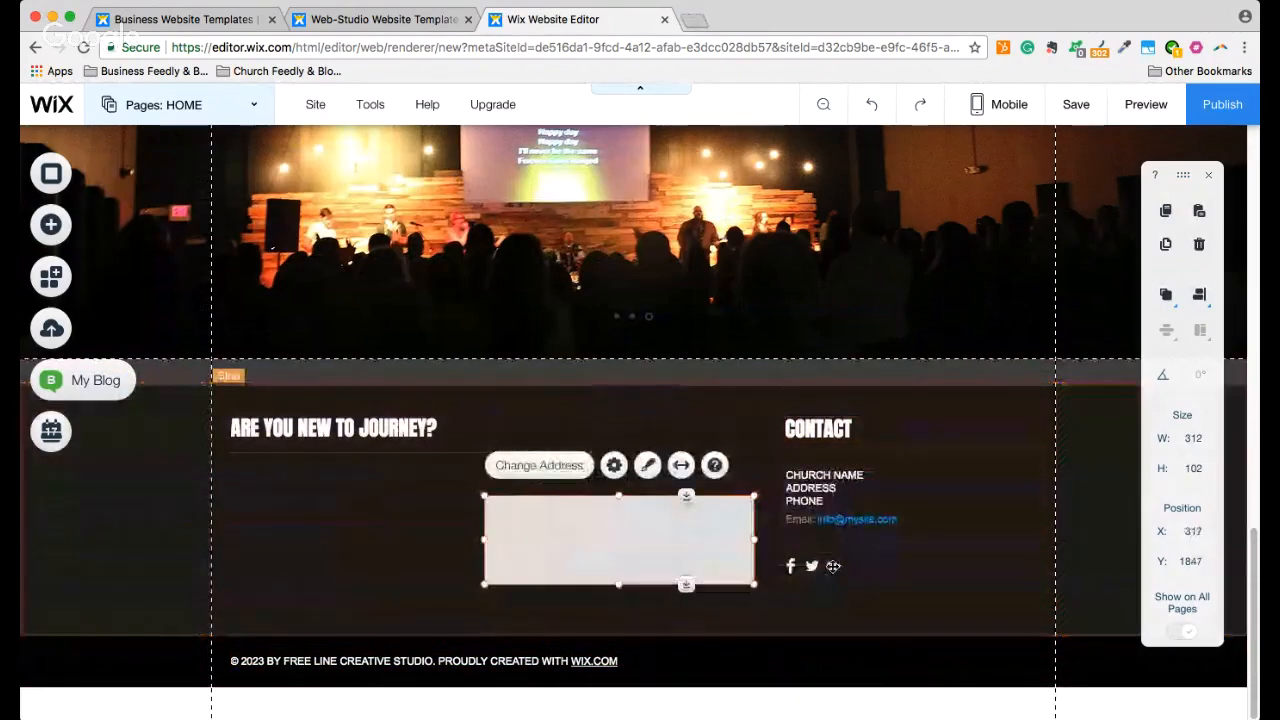
{"action": "left_click_drag", "start_coordinate": [829, 563], "coordinate": [837, 618]}
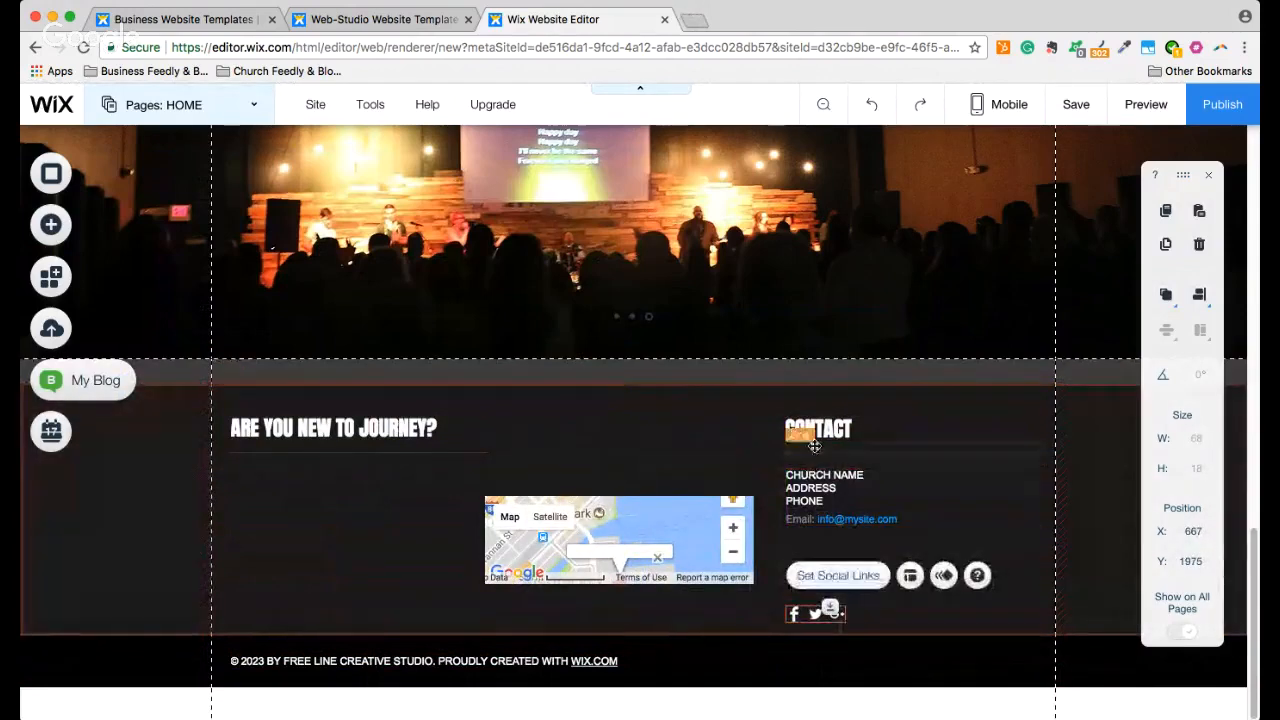
{"action": "left_click", "coordinate": [670, 533]}
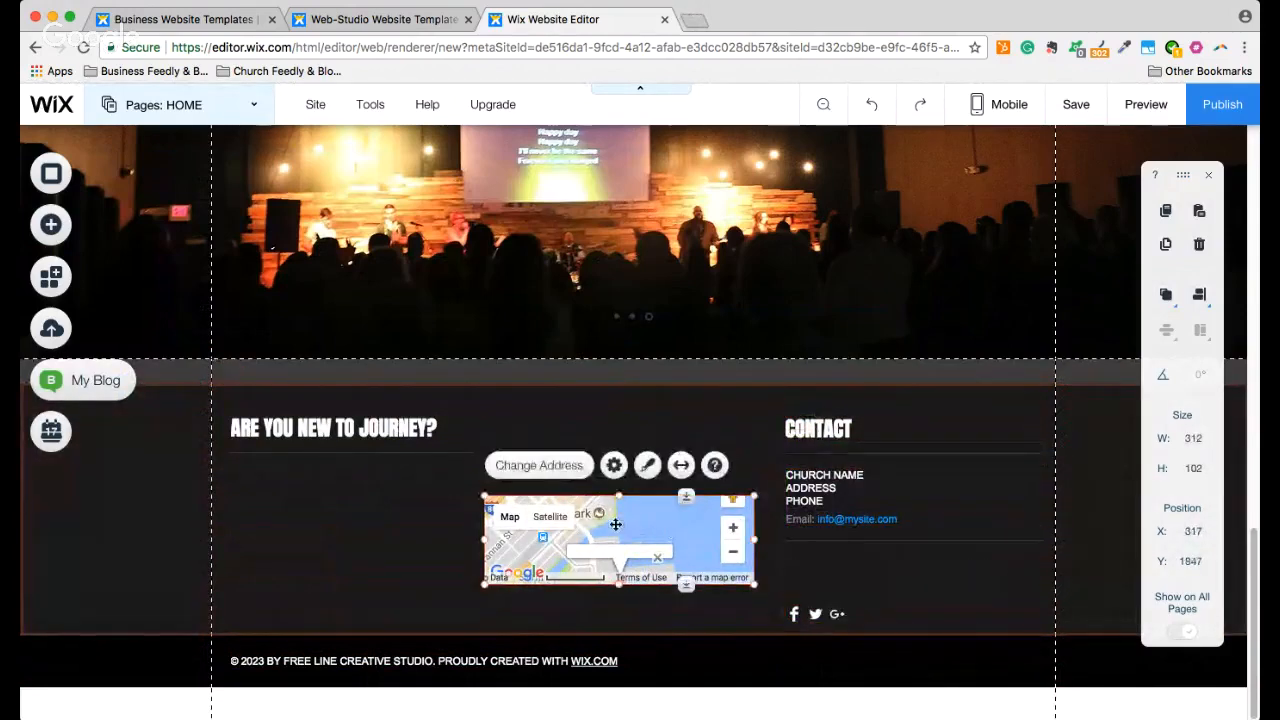
{"action": "left_click", "coordinate": [812, 614]}
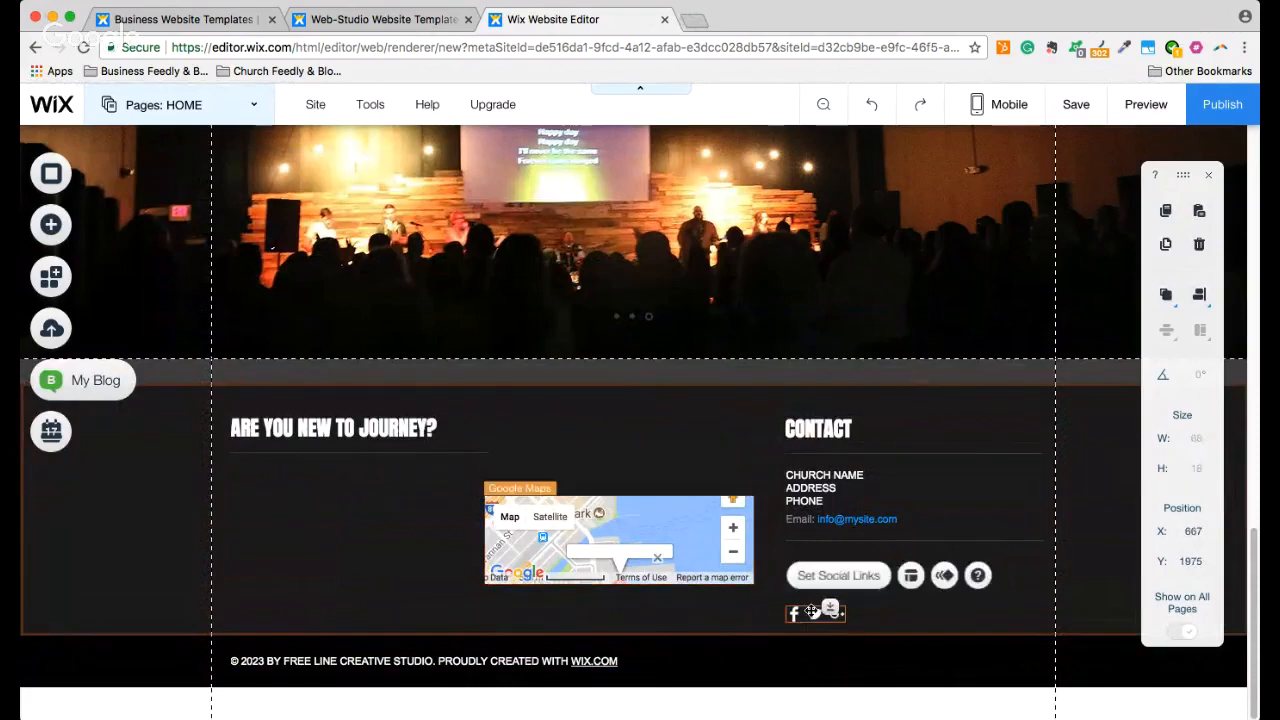
{"action": "left_click_drag", "start_coordinate": [812, 614], "coordinate": [810, 558]}
Align the map's upper edge with the footer headings at about X 334, Y 1755 and stretch its height to about 180 px
{"action": "left_click_drag", "start_coordinate": [669, 505], "coordinate": [684, 461]}
{"action": "left_click_drag", "start_coordinate": [634, 505], "coordinate": [643, 569]}
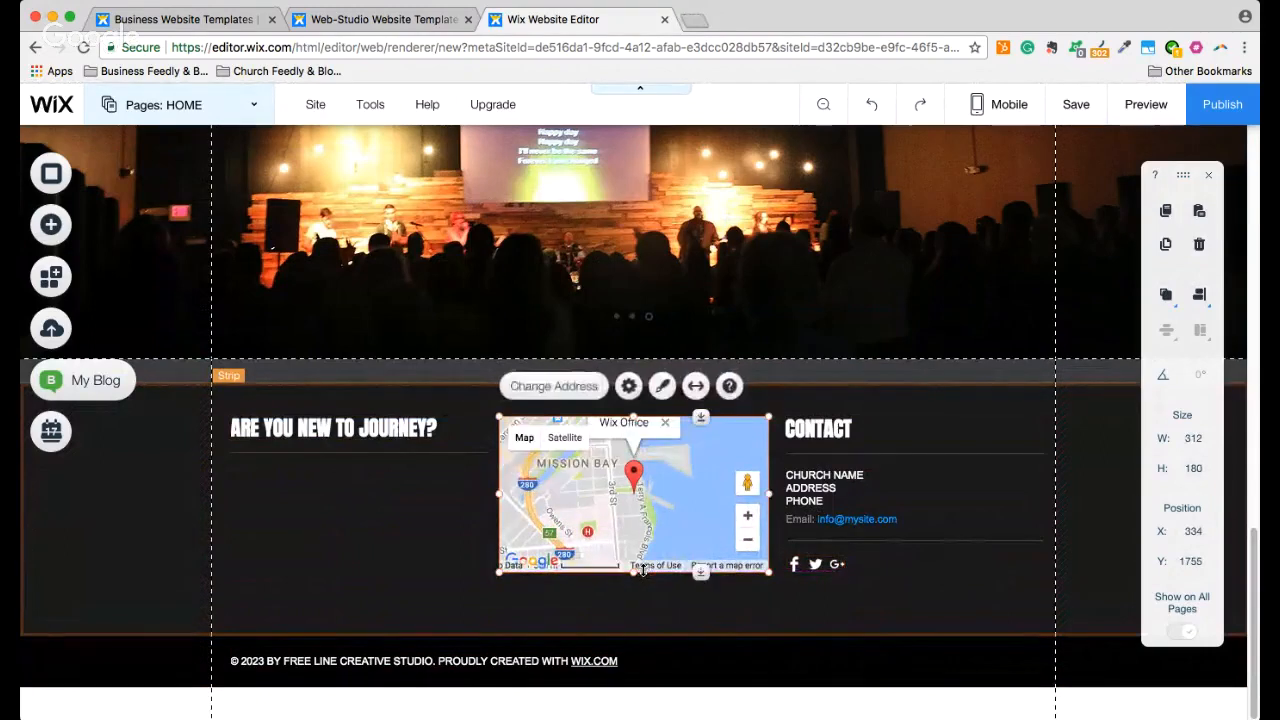
Examine the Google map's location, description and behavior settings, trying the map/satellite view and zoom control options
{"action": "double_click", "coordinate": [621, 503]}
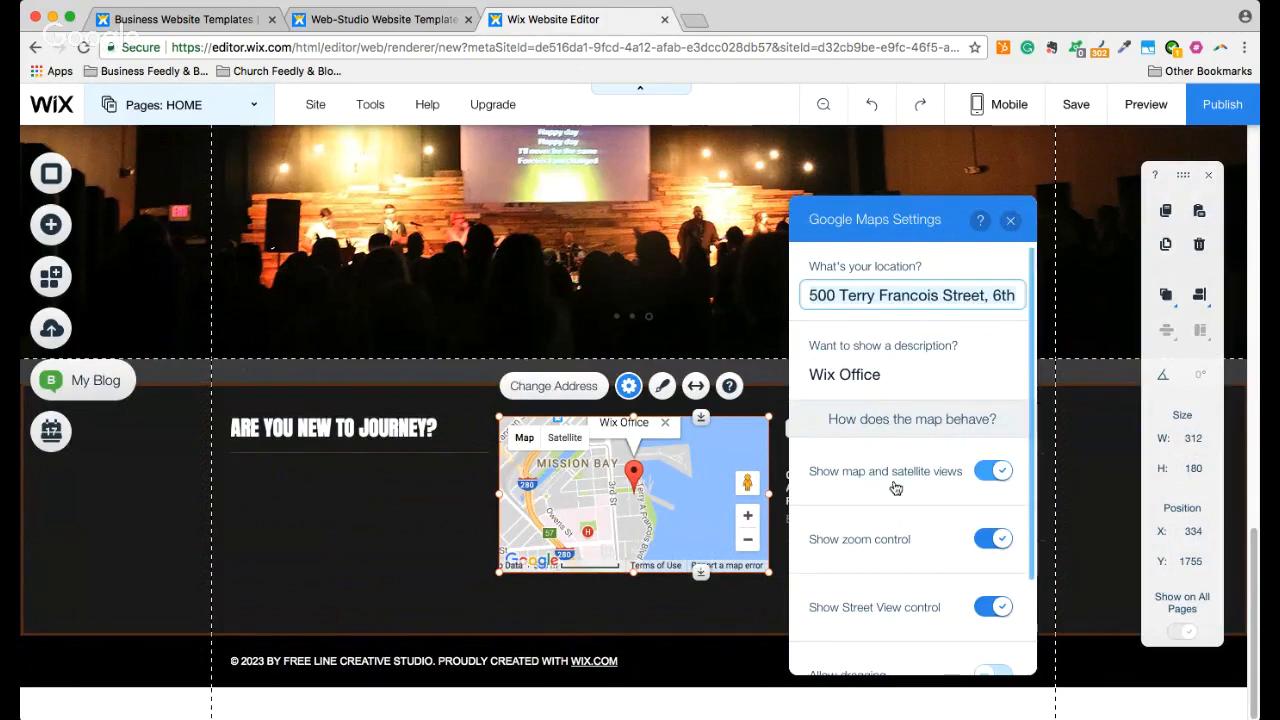
{"action": "left_click", "coordinate": [986, 478]}
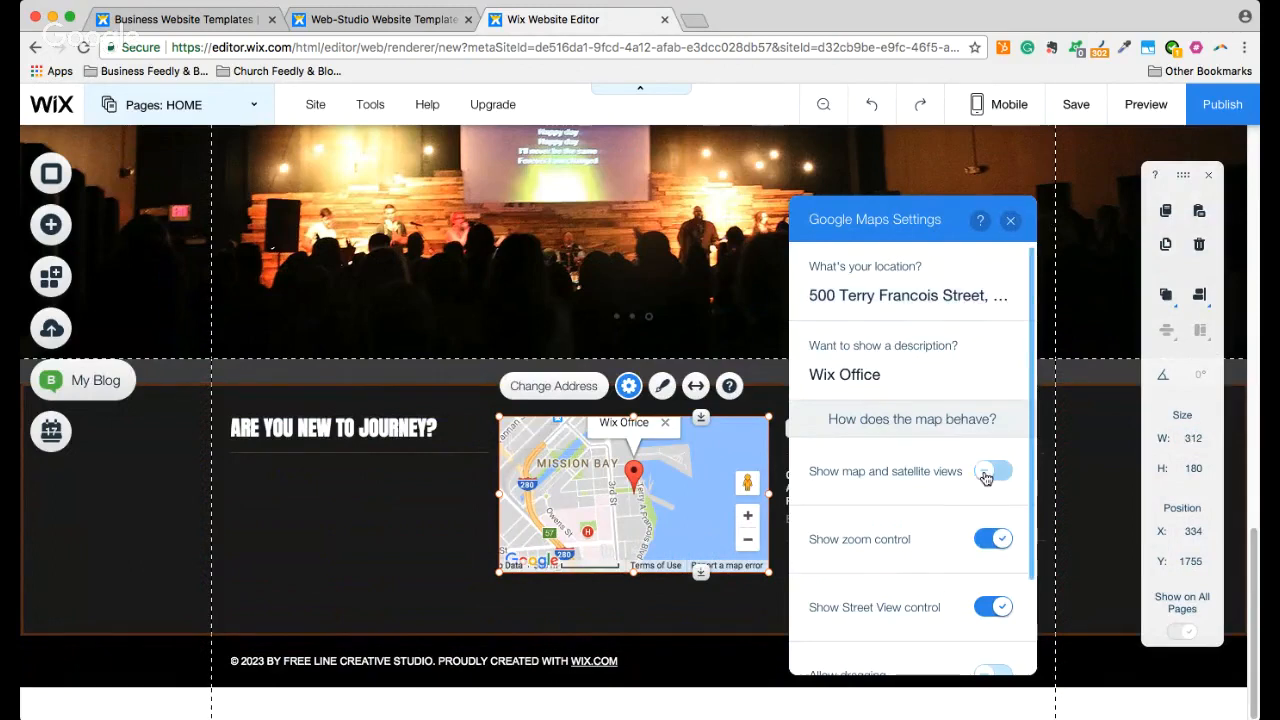
{"action": "left_click", "coordinate": [986, 474]}
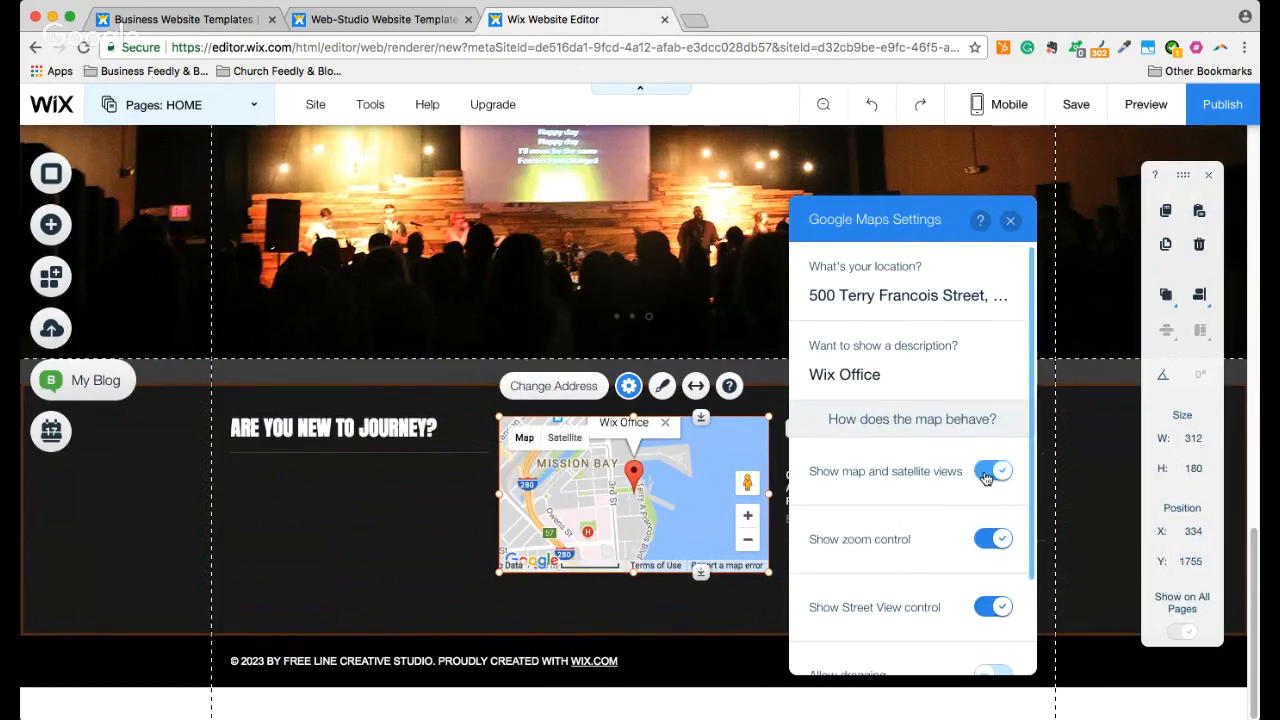
{"action": "left_click", "coordinate": [981, 540]}
{"action": "left_click", "coordinate": [981, 540]}
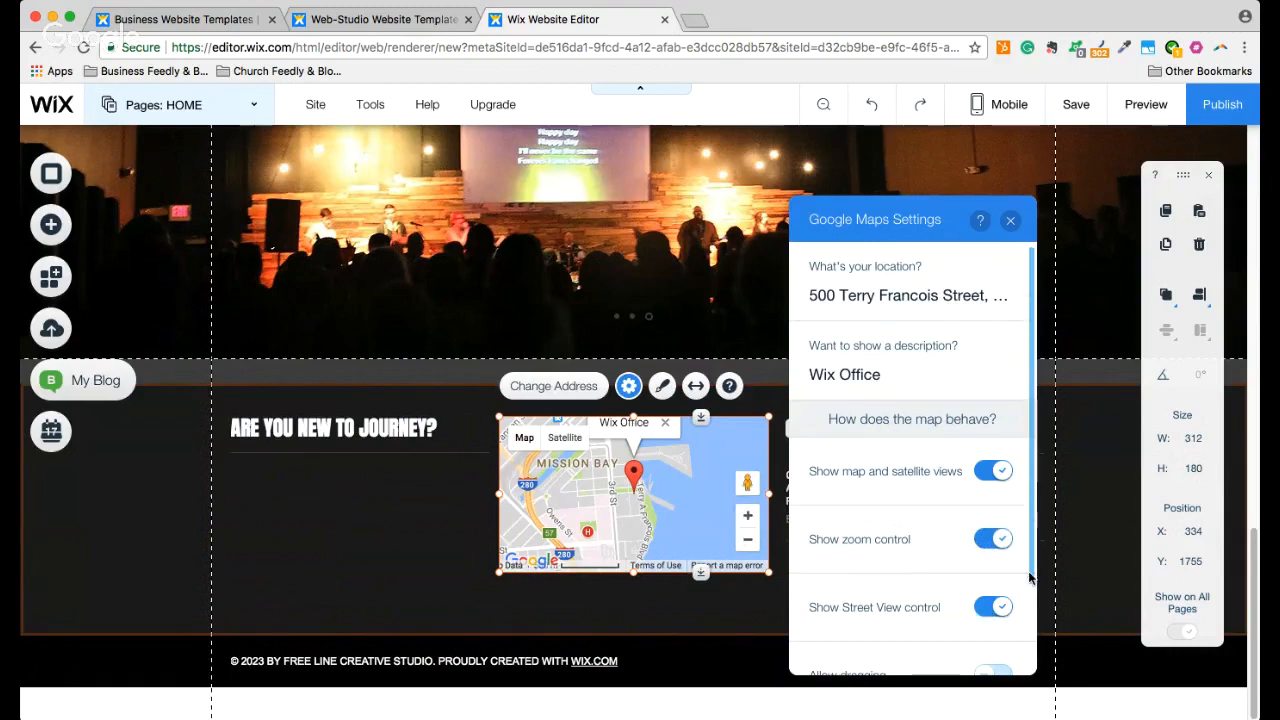
{"action": "left_click_drag", "start_coordinate": [1030, 583], "coordinate": [1038, 656]}
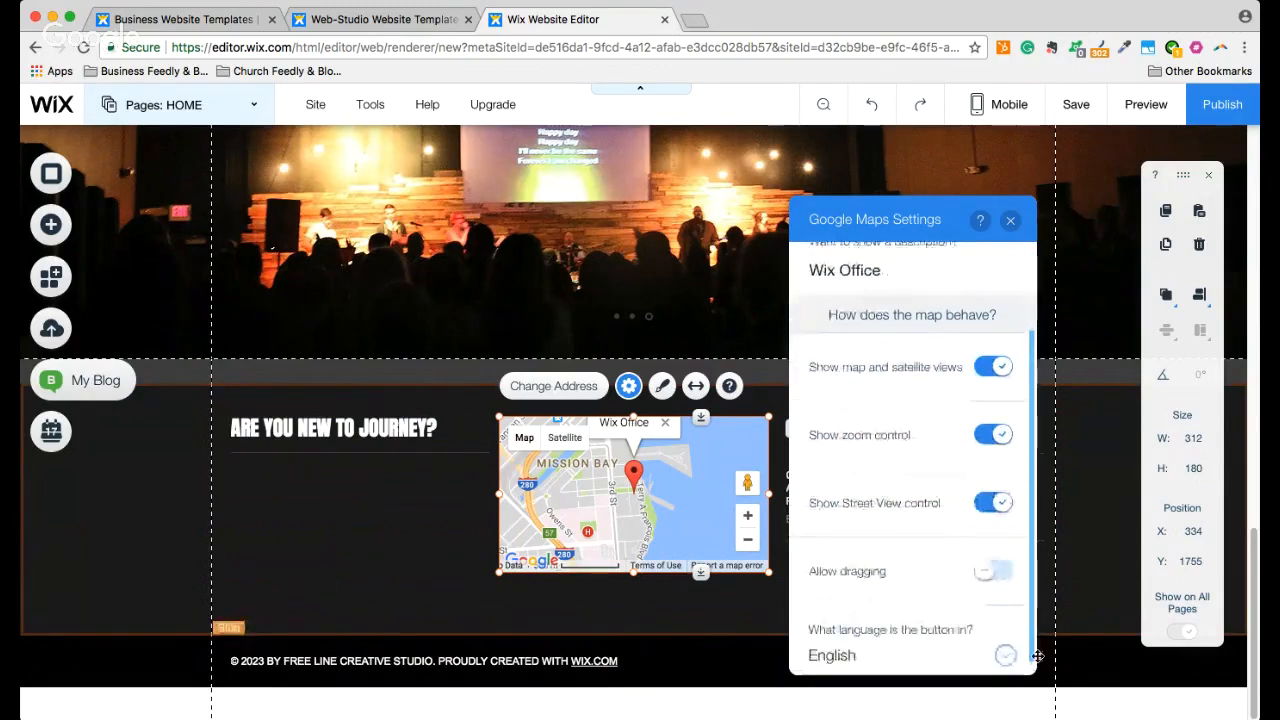
{"action": "left_click", "coordinate": [1010, 221]}
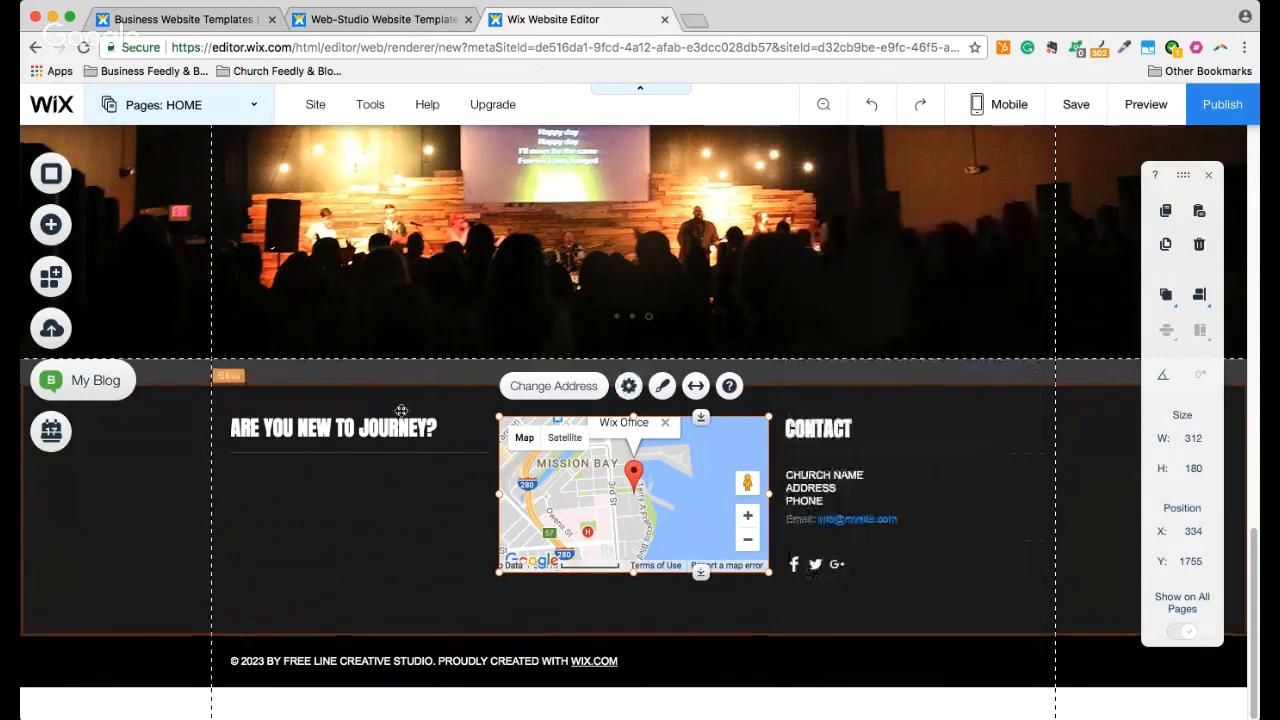
Add a YouTube video player to the page
{"action": "left_click", "coordinate": [50, 224]}
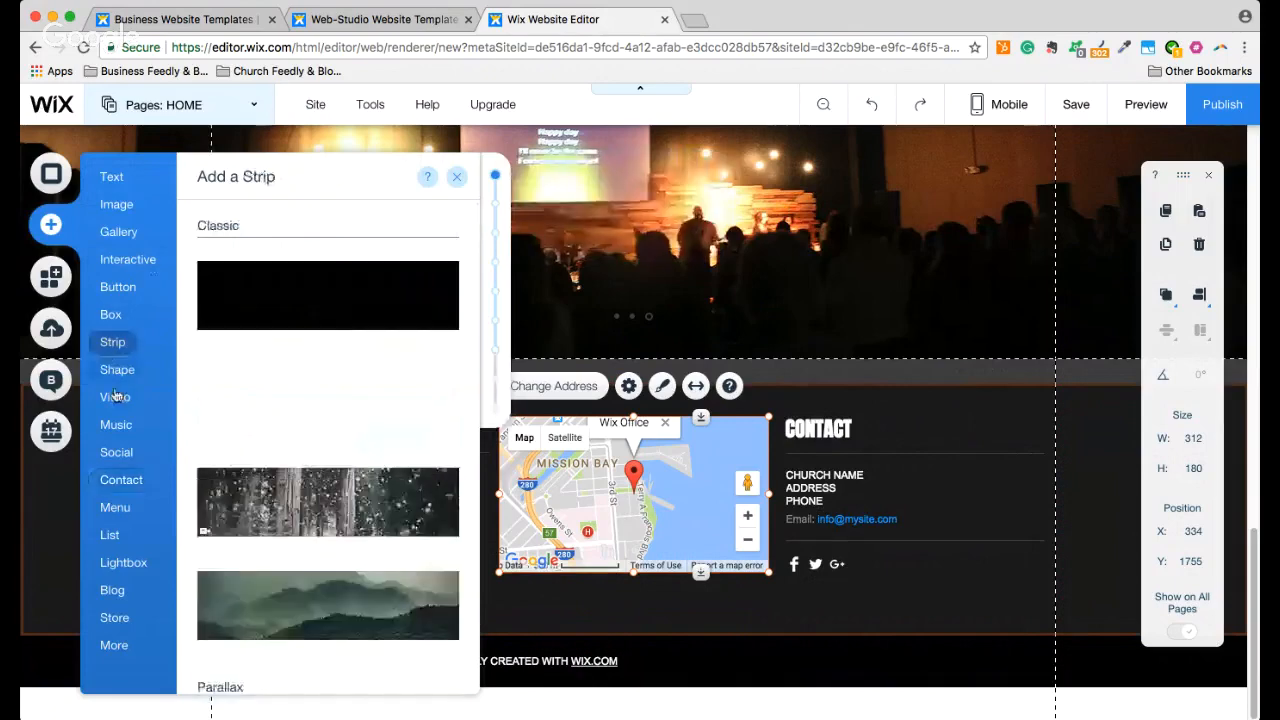
{"action": "mouse_move", "coordinate": [114, 398]}
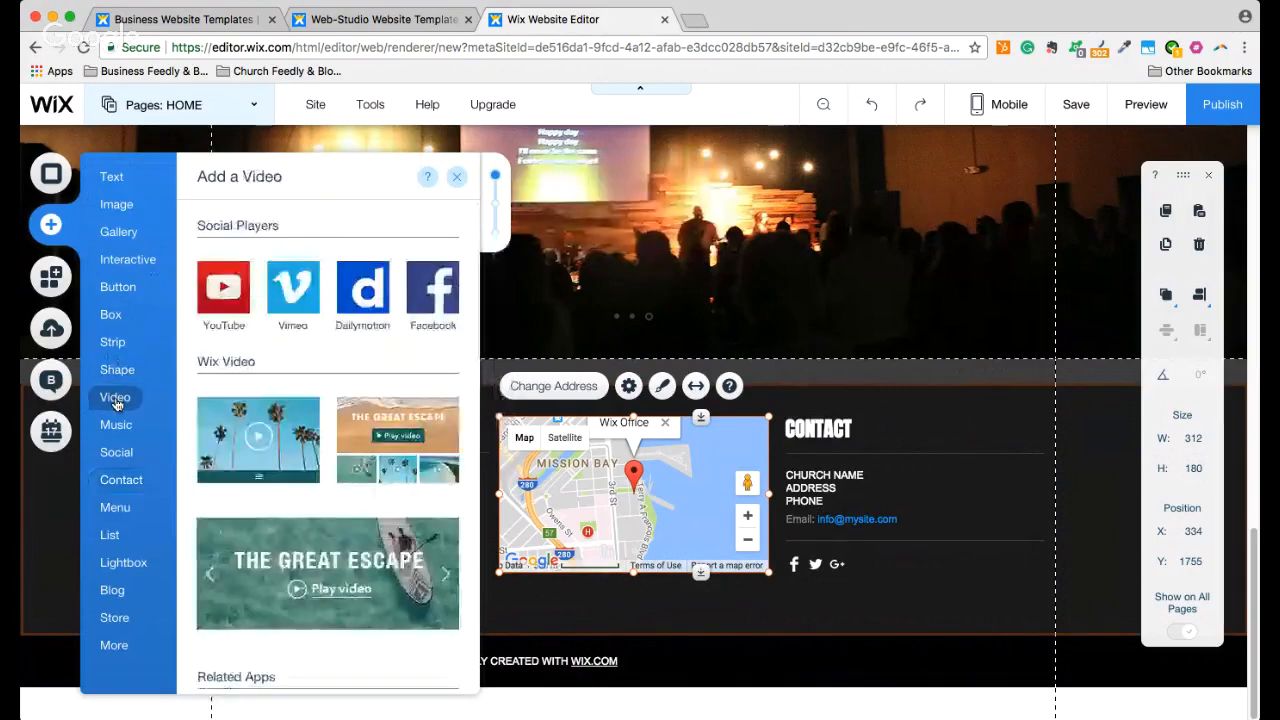
{"action": "left_click", "coordinate": [233, 287]}
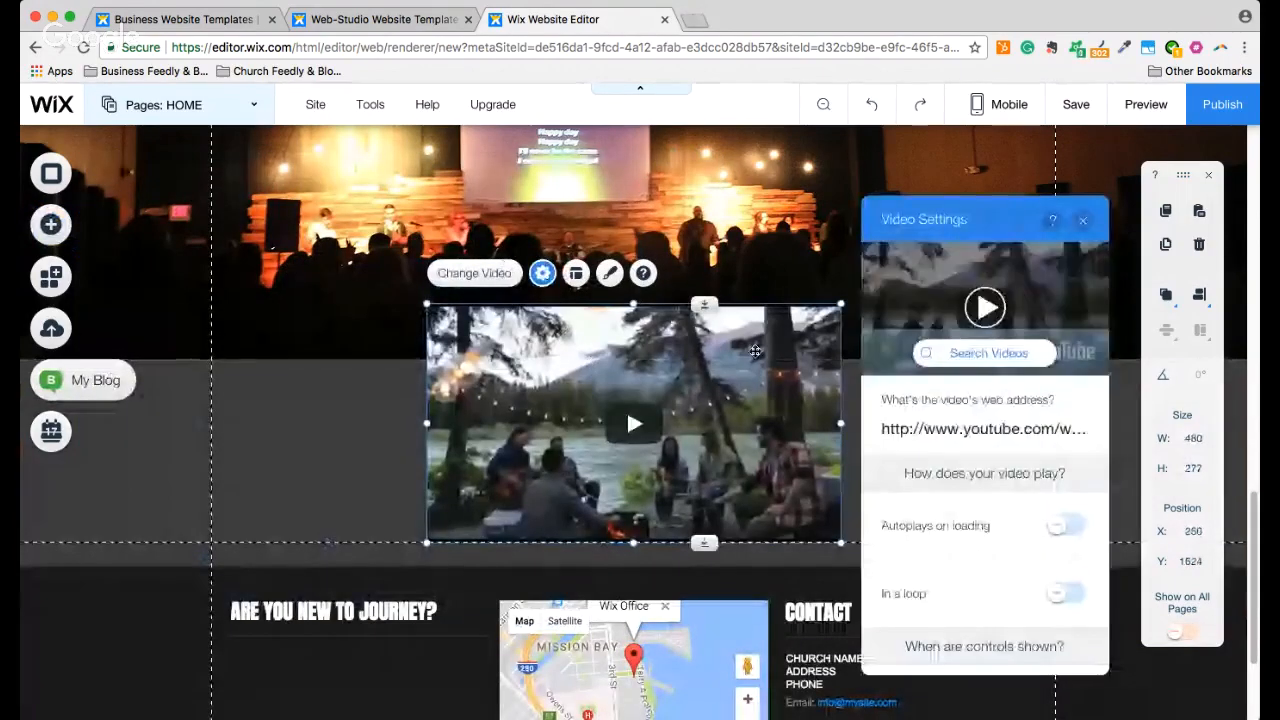
Search YouTube for "journey church liberty missouri 10 year history" and use the History of Journey Church video in the player
{"action": "left_click", "coordinate": [940, 352]}
{"action": "left_click", "coordinate": [509, 251]}
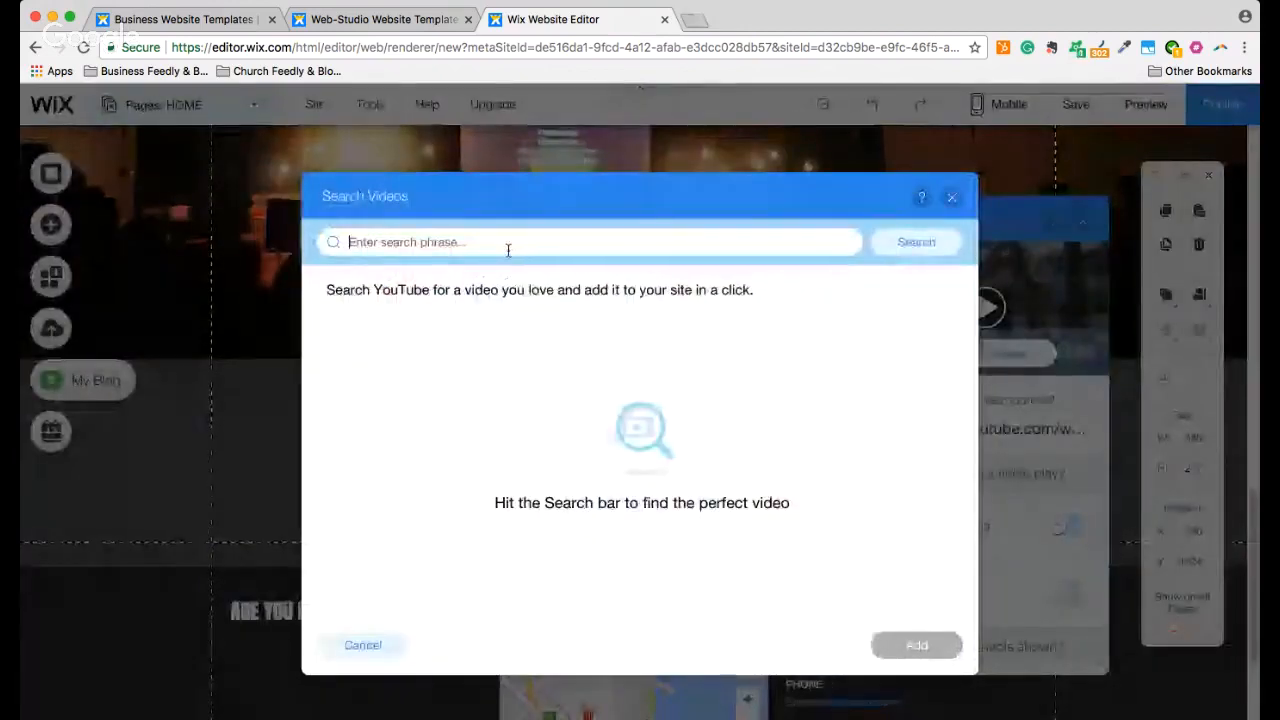
{"action": "type", "text": "journey"}
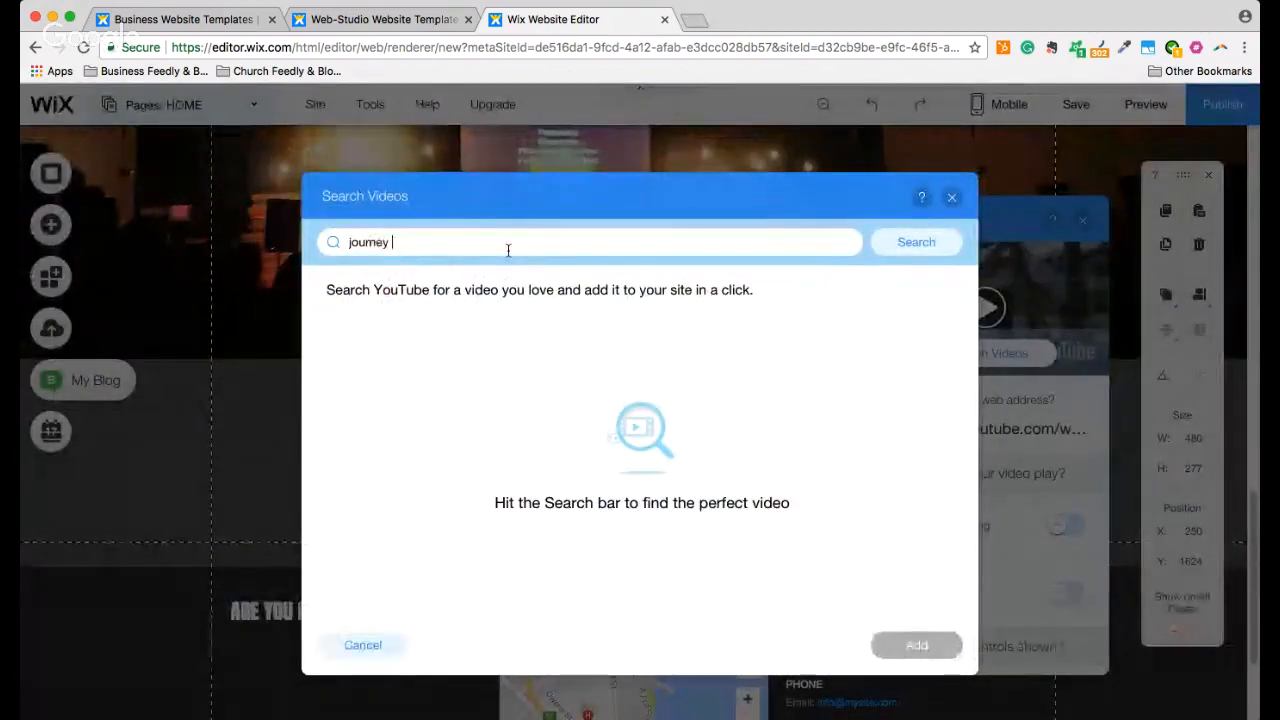
{"action": "type", "text": " church liberty missou"}
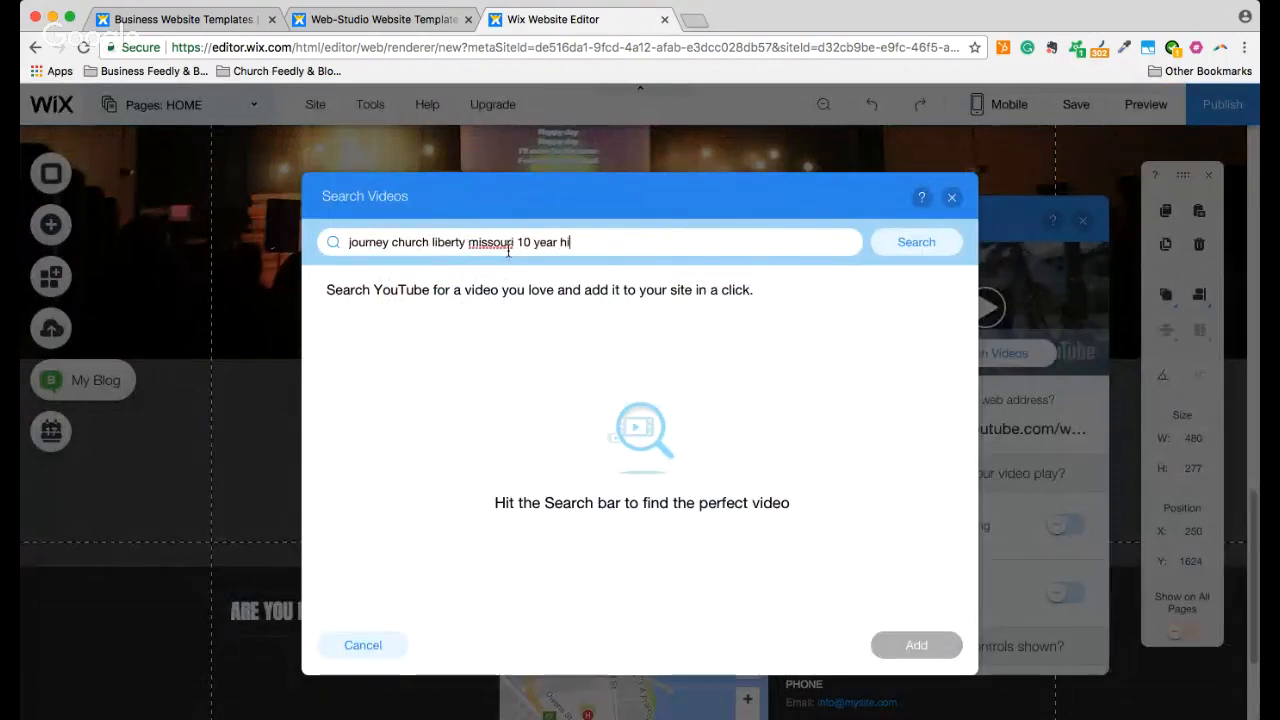
{"action": "type", "text": "ri 10 y"}
{"action": "key", "text": "Return"}
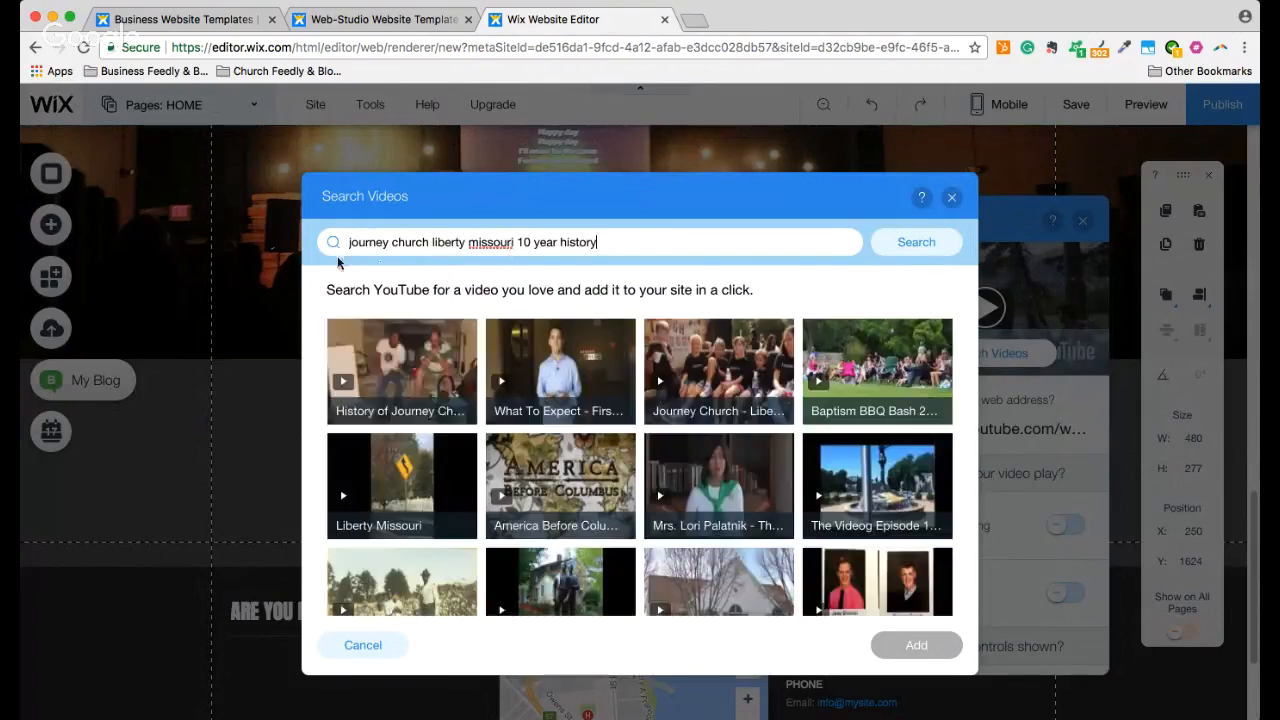
{"action": "left_click", "coordinate": [391, 345]}
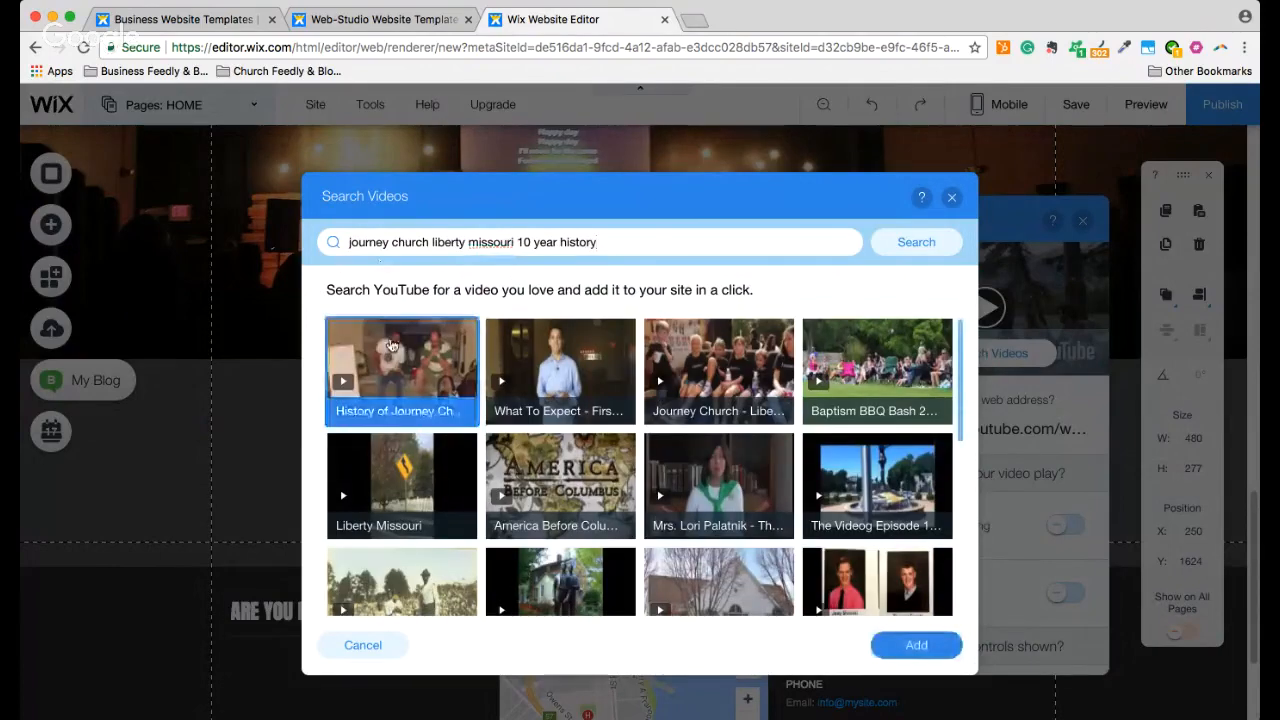
{"action": "double_click", "coordinate": [391, 345]}
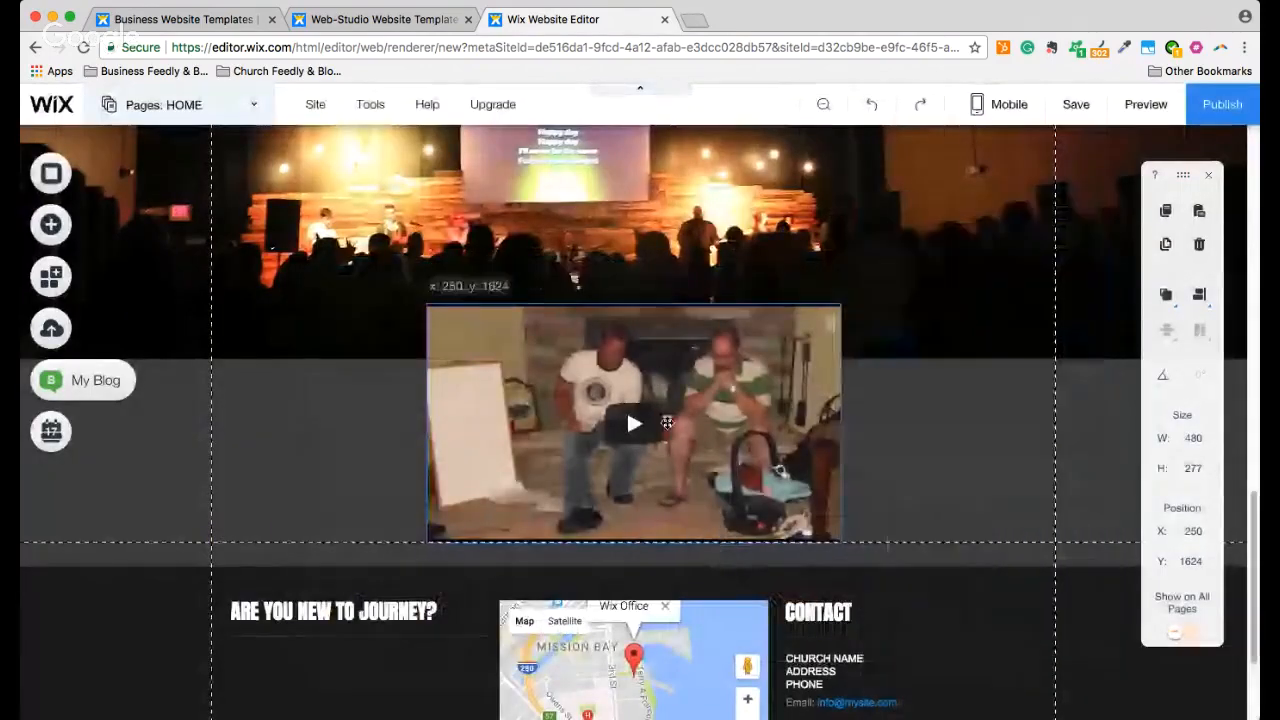
Move the video into the footer, shrink it to about 347 by 200 px and place it under the ARE YOU NEW TO JOURNEY? heading
{"action": "left_click_drag", "start_coordinate": [669, 431], "coordinate": [668, 446]}
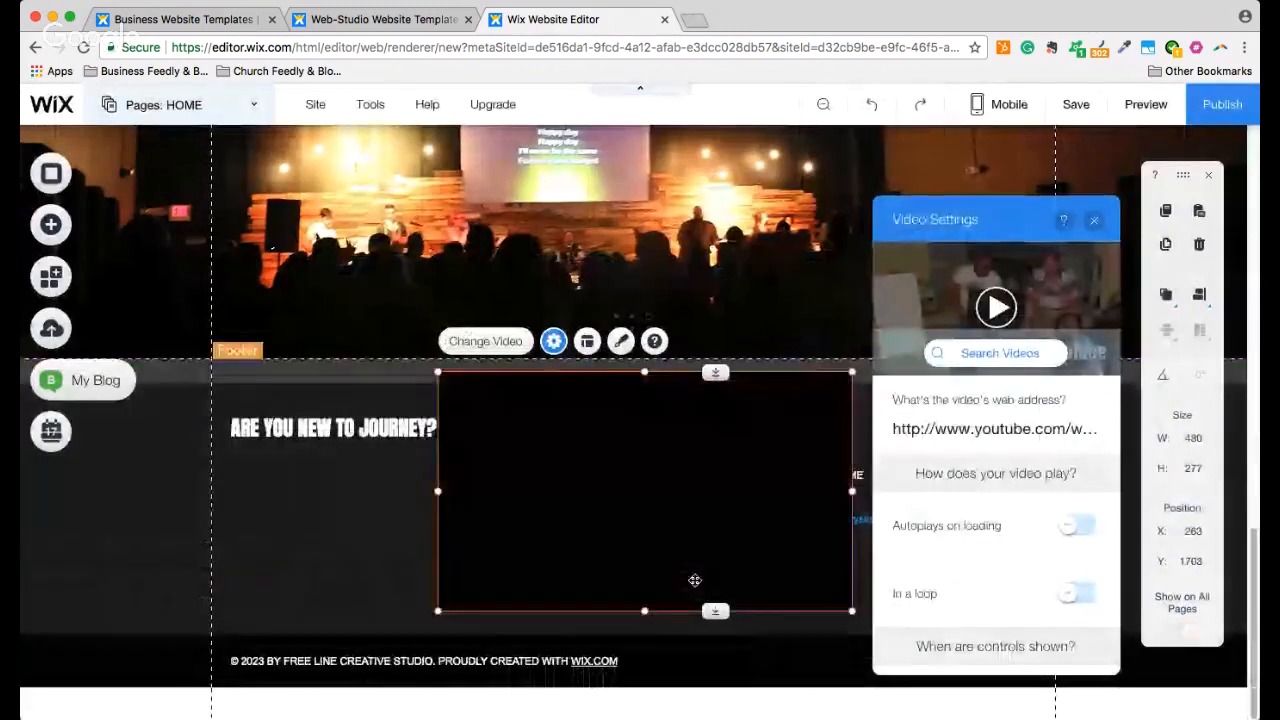
{"action": "left_click", "coordinate": [1094, 221]}
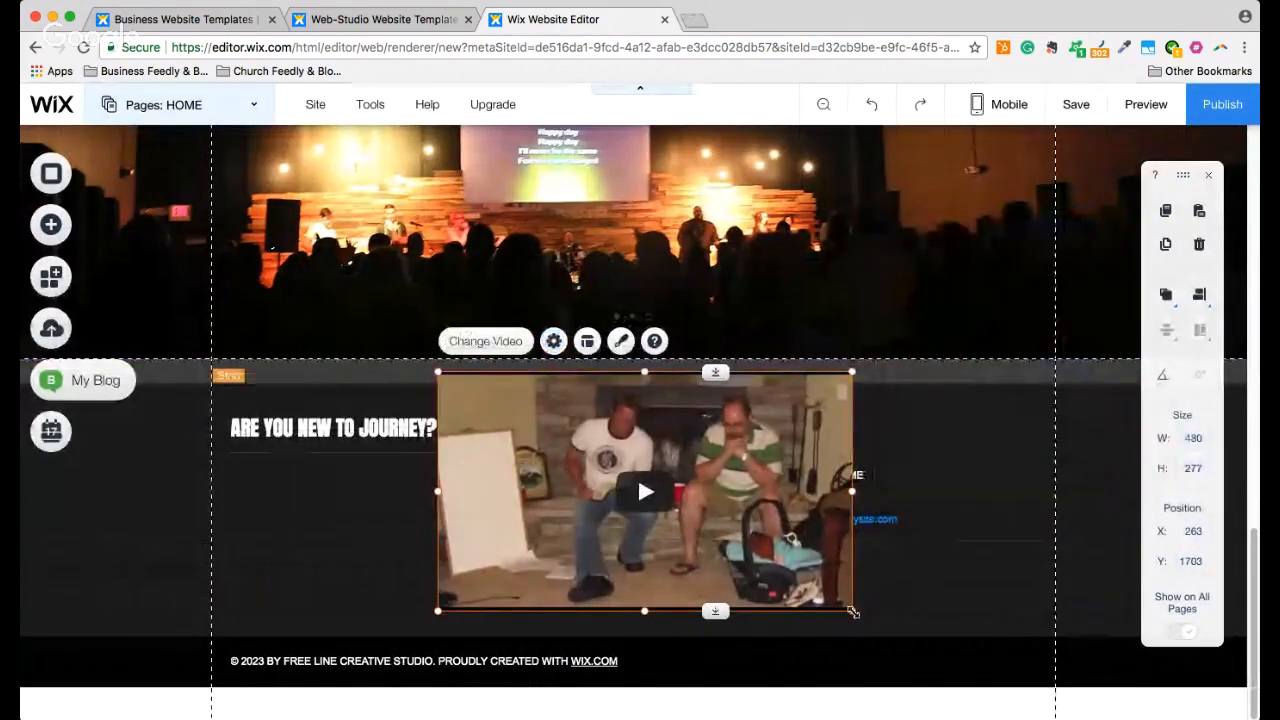
{"action": "left_click_drag", "start_coordinate": [852, 612], "coordinate": [738, 545]}
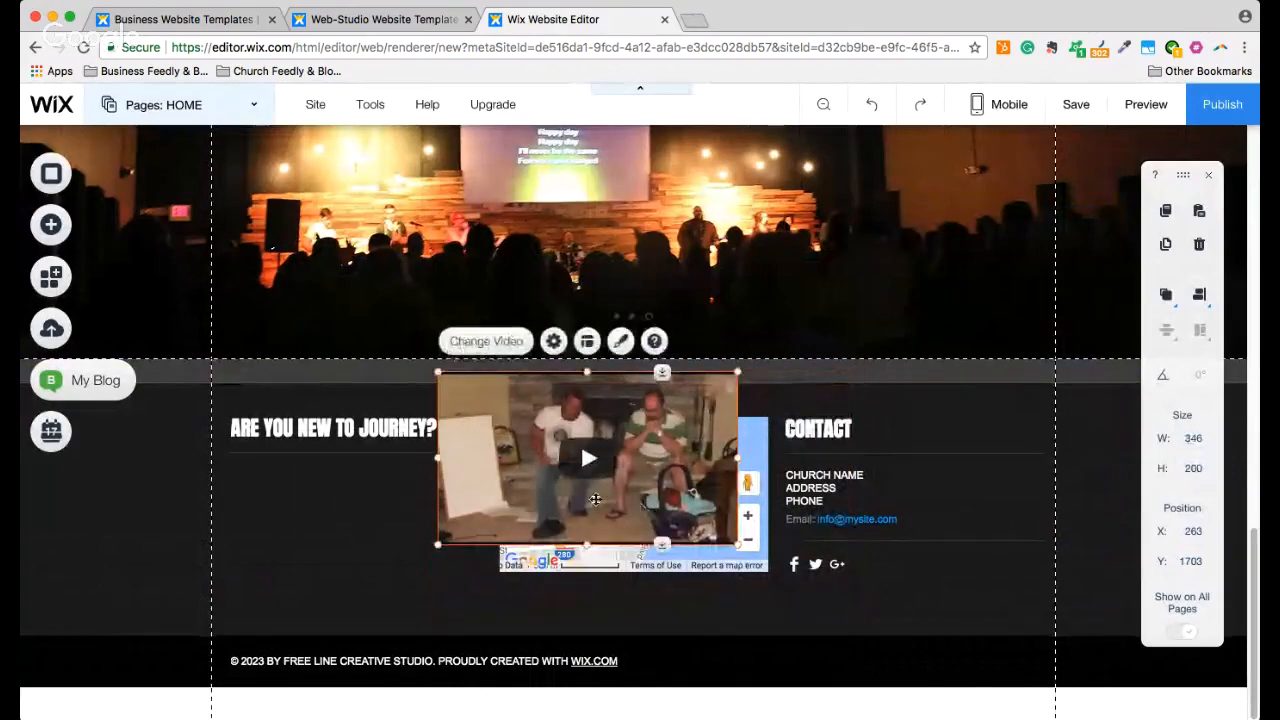
{"action": "left_click_drag", "start_coordinate": [595, 499], "coordinate": [383, 595]}
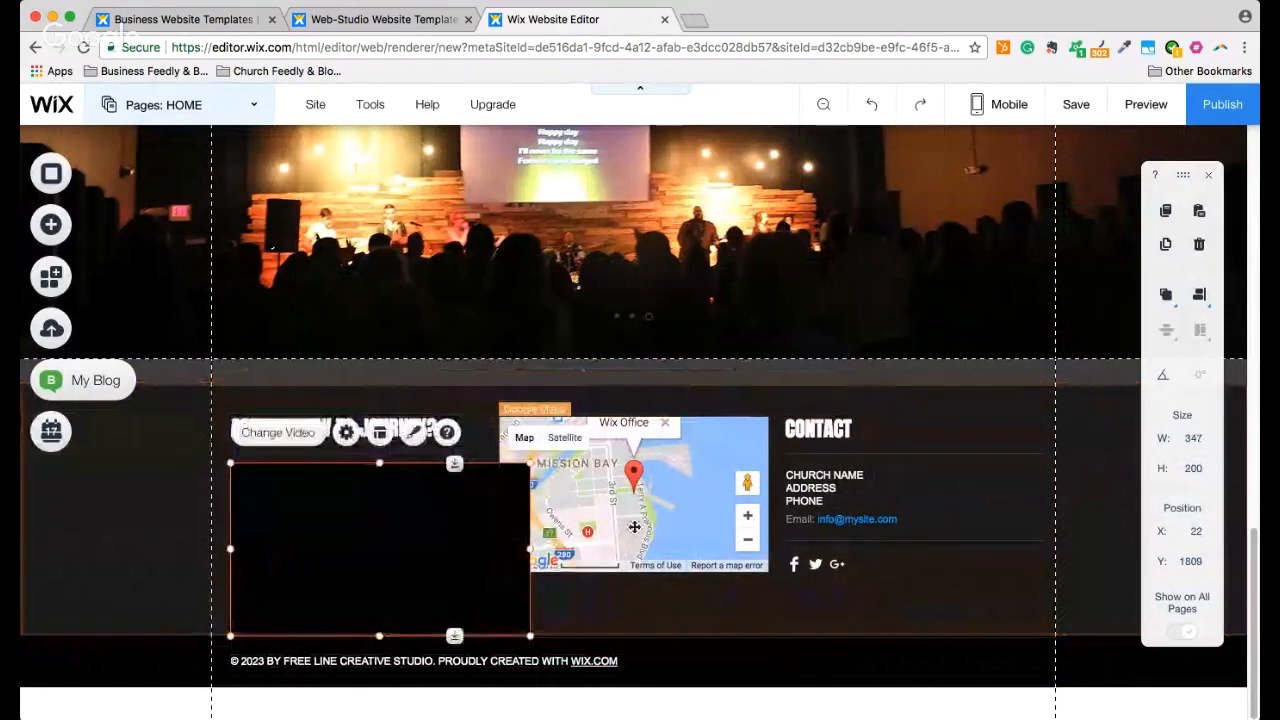
Delete the Google map from the footer
{"action": "left_click", "coordinate": [634, 526]}
{"action": "key", "text": "Delete"}
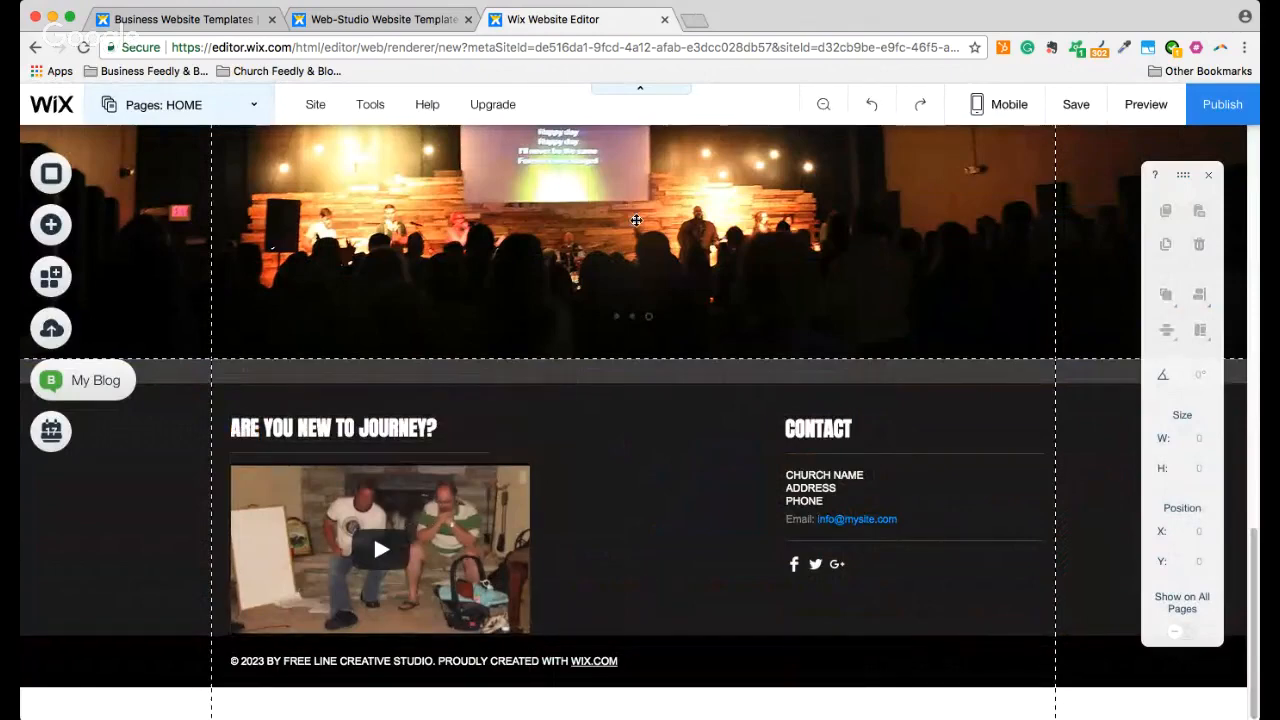
{"action": "left_click", "coordinate": [476, 528]}
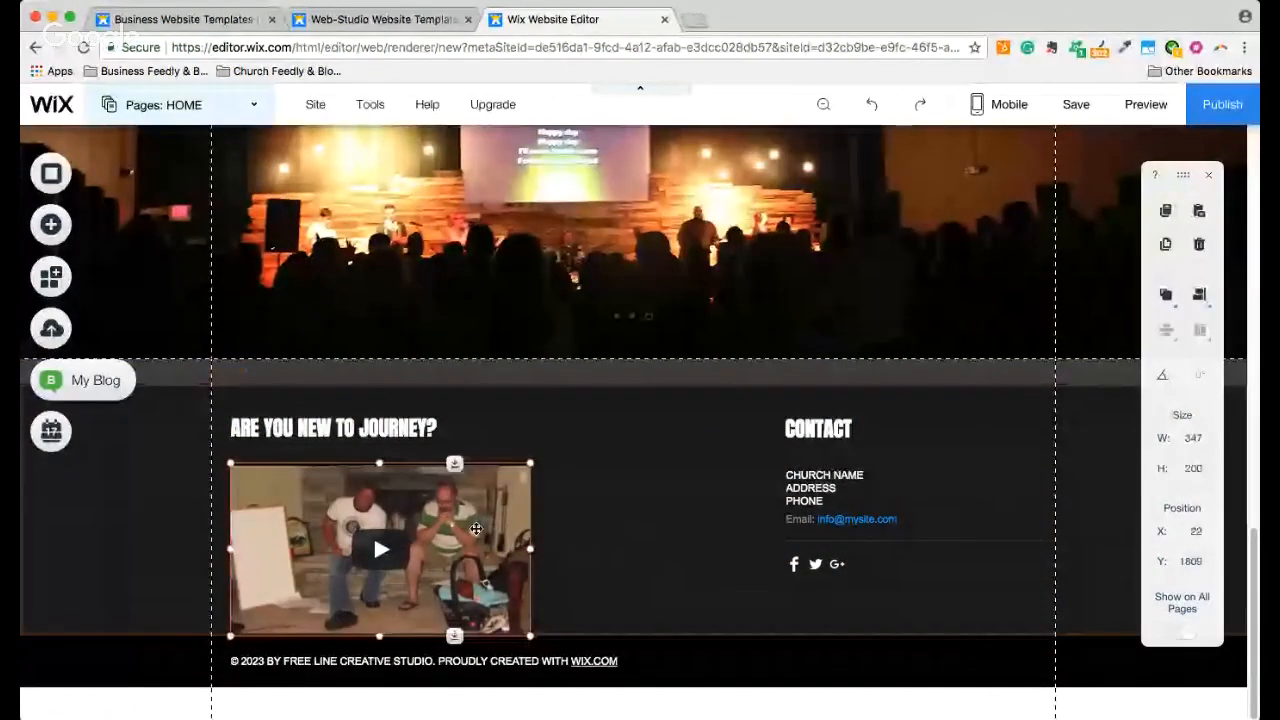
Extend the footer strip below the video to a height of about 313 px and nudge the ARE YOU NEW TO JOURNEY? heading to Y 1756
{"action": "left_click", "coordinate": [612, 536]}
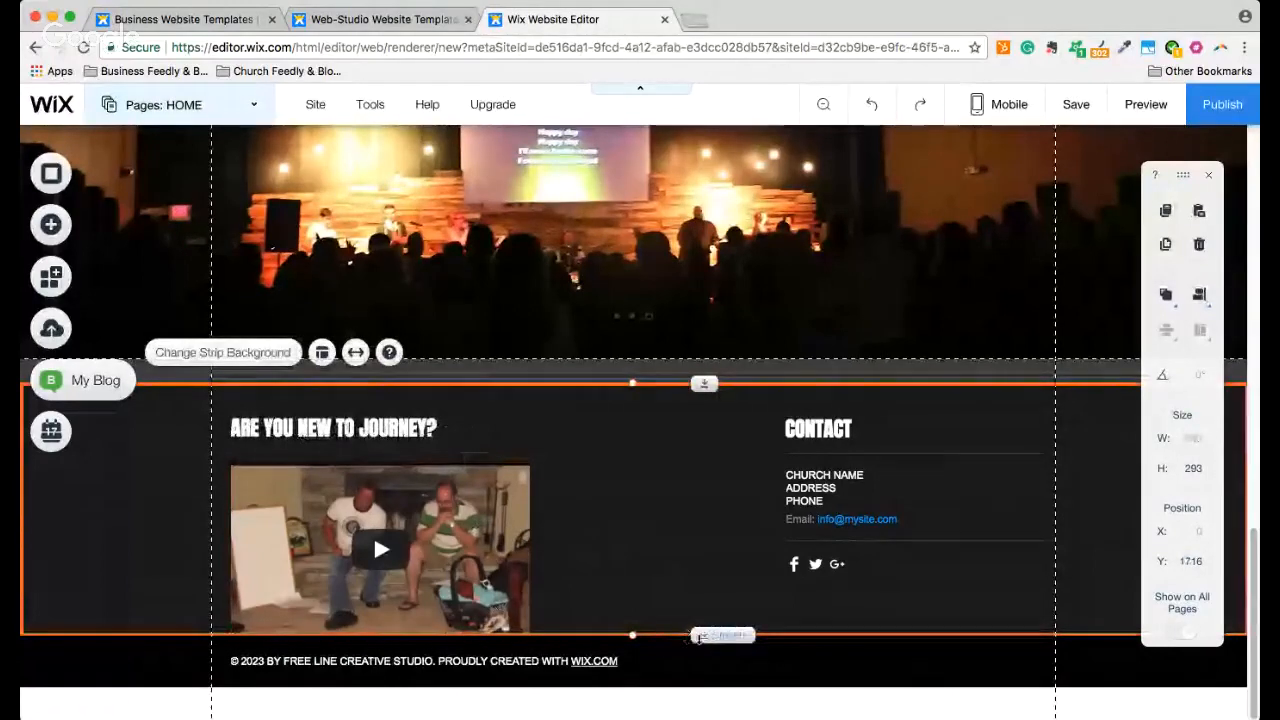
{"action": "left_click_drag", "start_coordinate": [704, 635], "coordinate": [700, 656]}
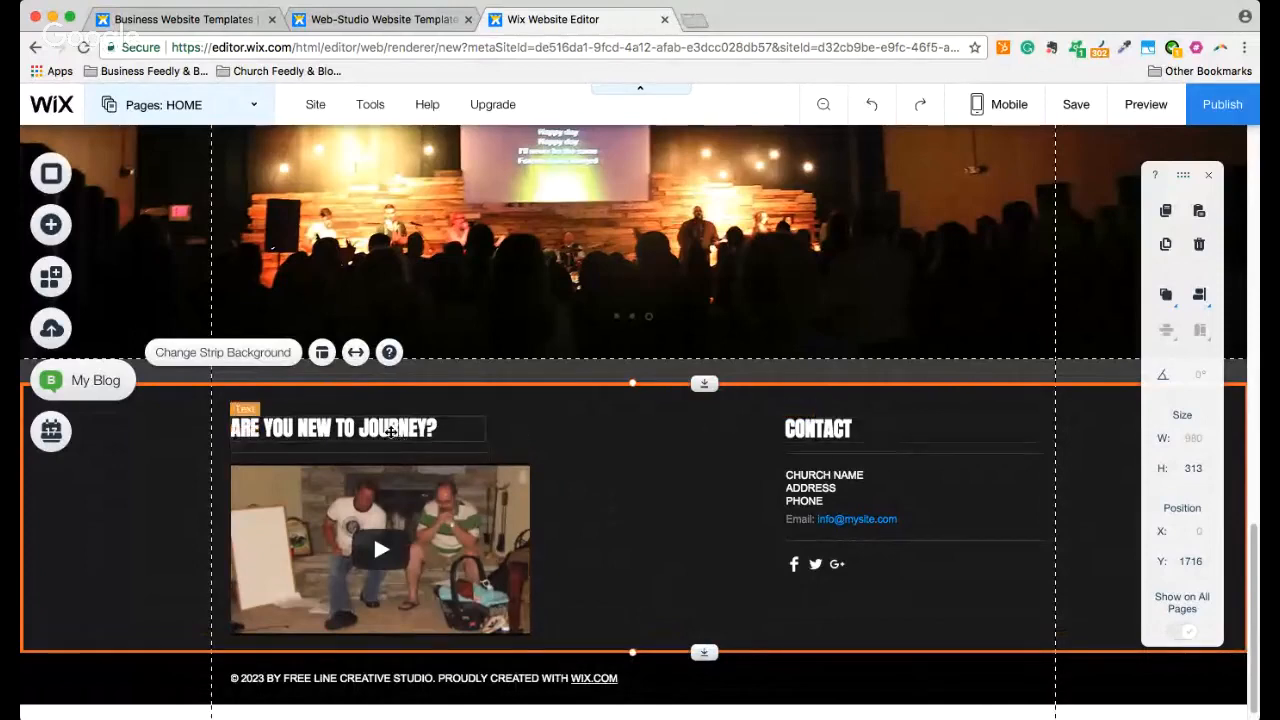
{"action": "left_click_drag", "start_coordinate": [390, 428], "coordinate": [390, 430]}
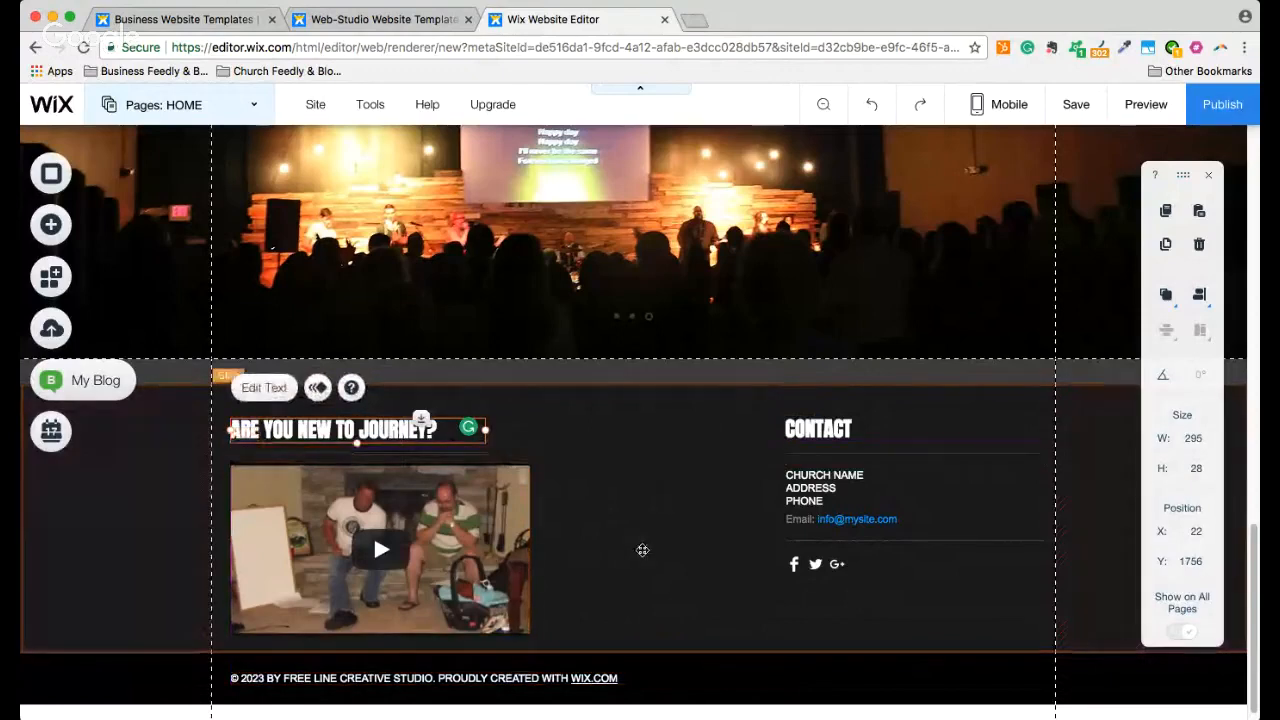
Replace the footer's copyright text after the © symbol with "2017 Journey Church"
{"action": "left_click", "coordinate": [402, 678]}
{"action": "double_click", "coordinate": [402, 678]}
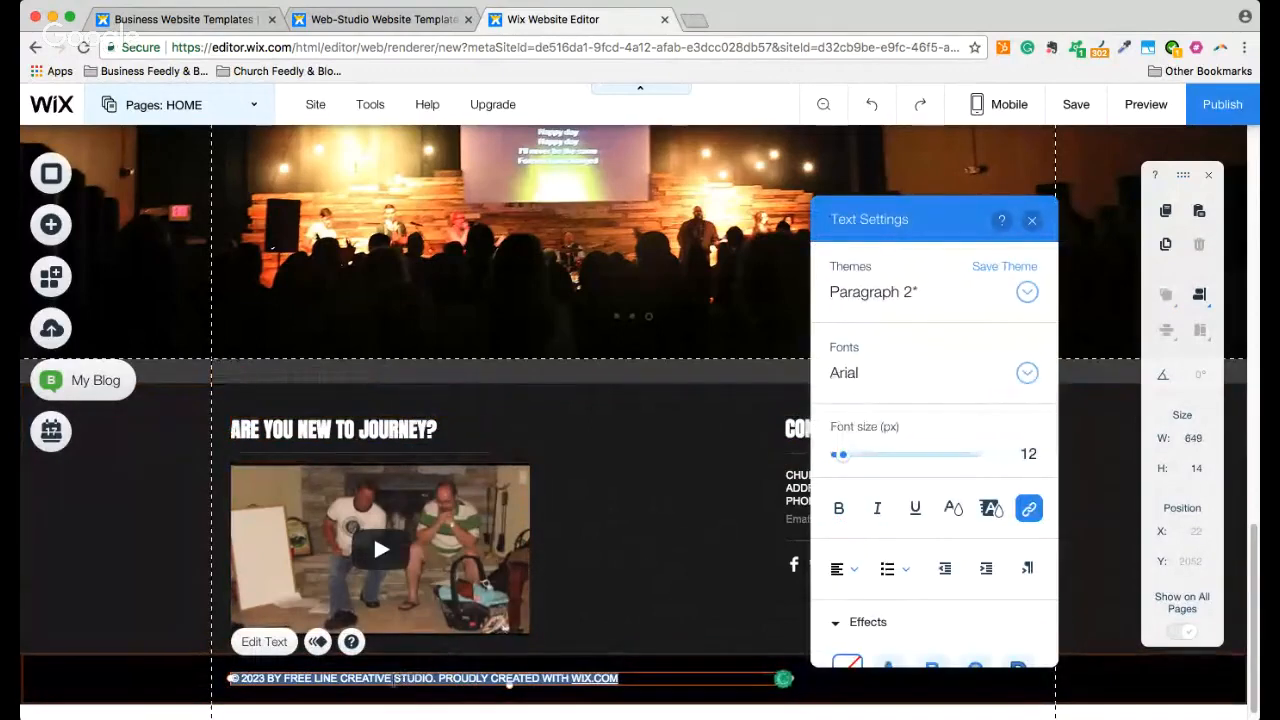
{"action": "left_click", "coordinate": [395, 678]}
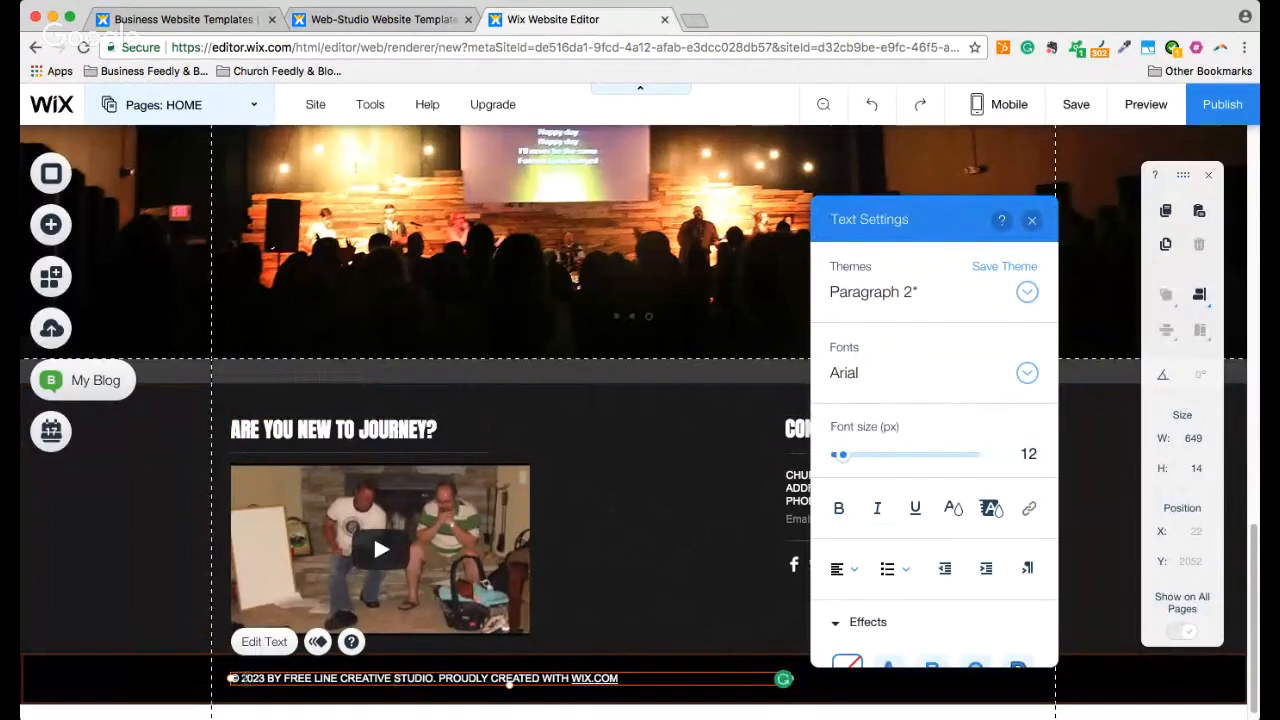
{"action": "left_click_drag", "start_coordinate": [240, 678], "coordinate": [632, 678]}
{"action": "type", "text": "2017 Journey Church"}
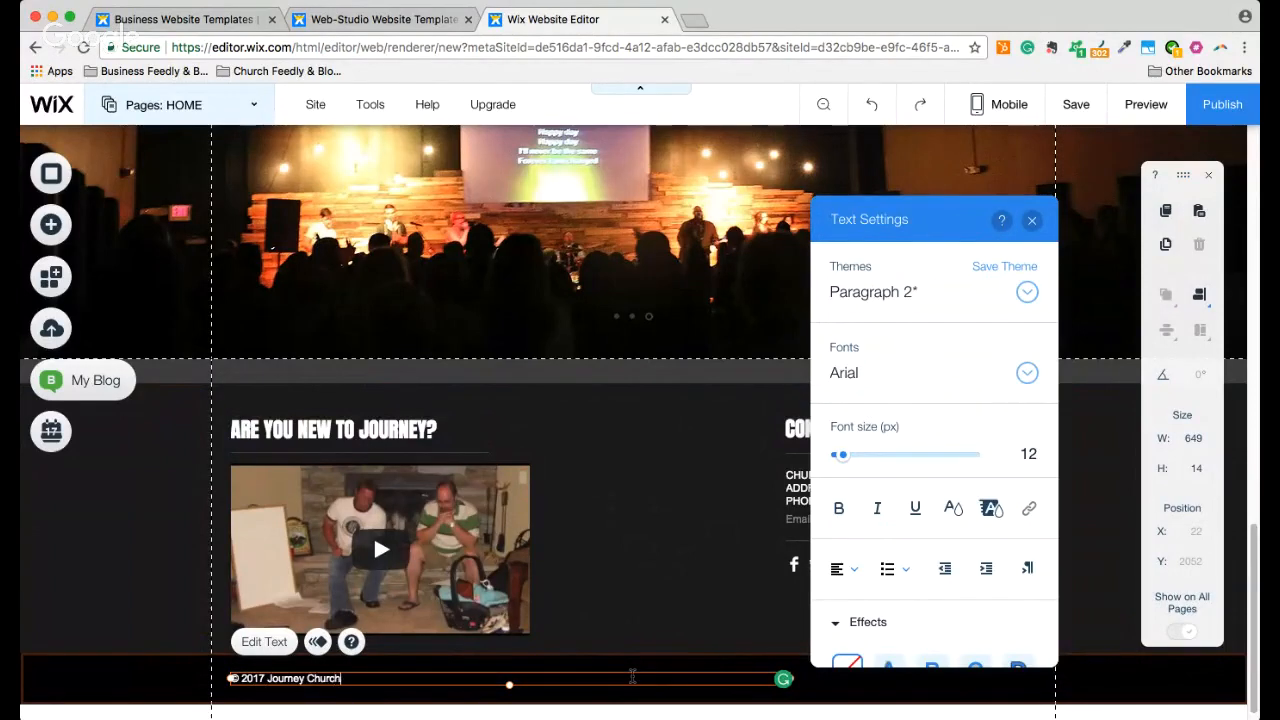
{"action": "left_click", "coordinate": [858, 686]}
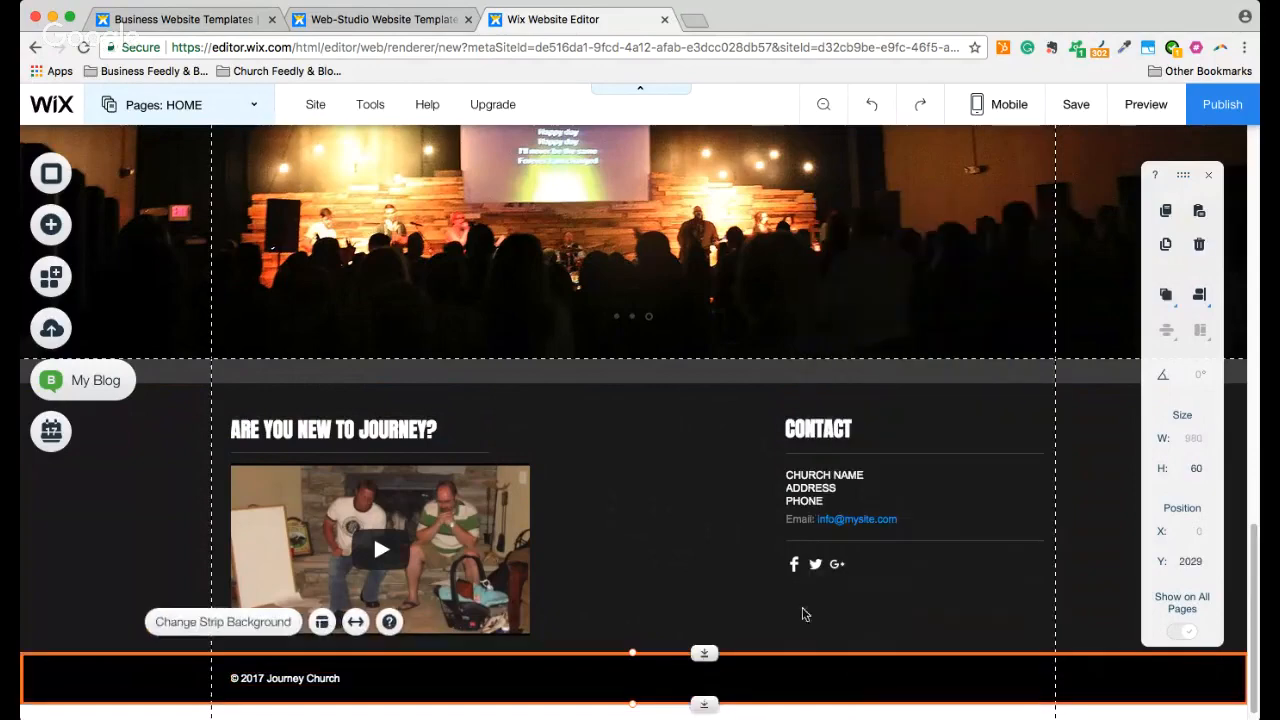
Examine the social link settings for the icons in the footer's contact column
{"action": "double_click", "coordinate": [796, 566]}
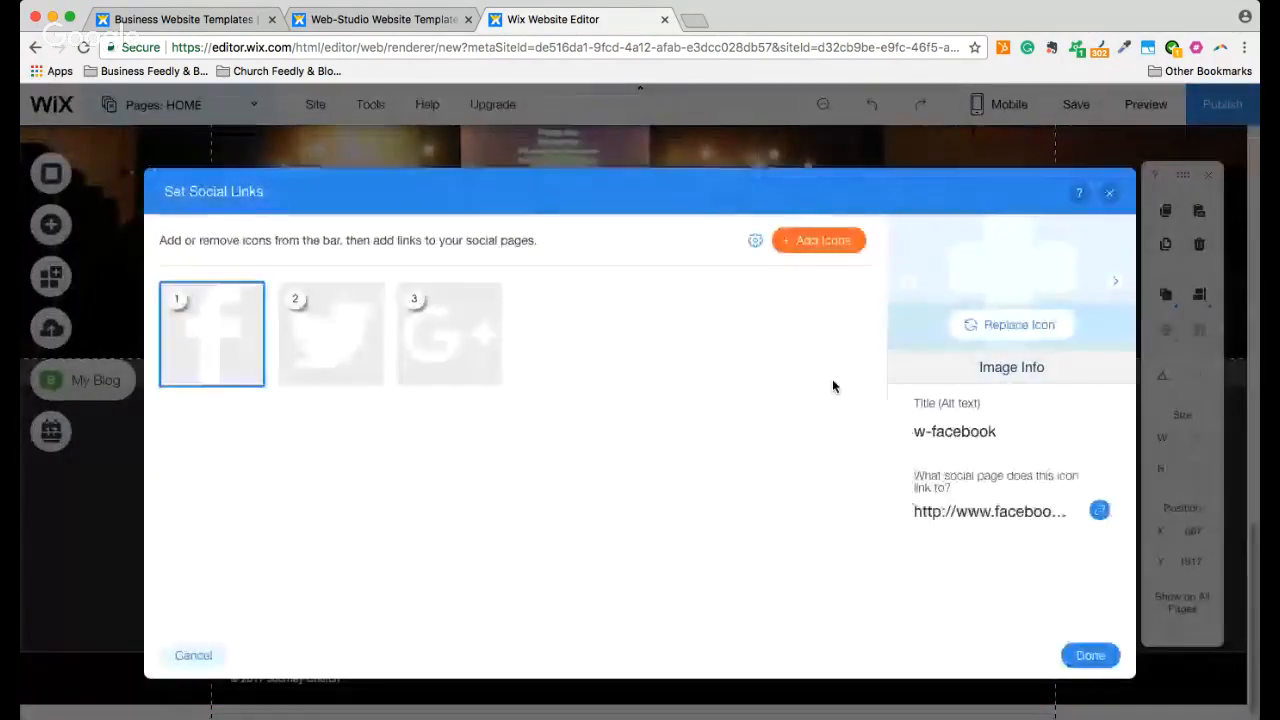
{"action": "left_click", "coordinate": [1108, 195]}
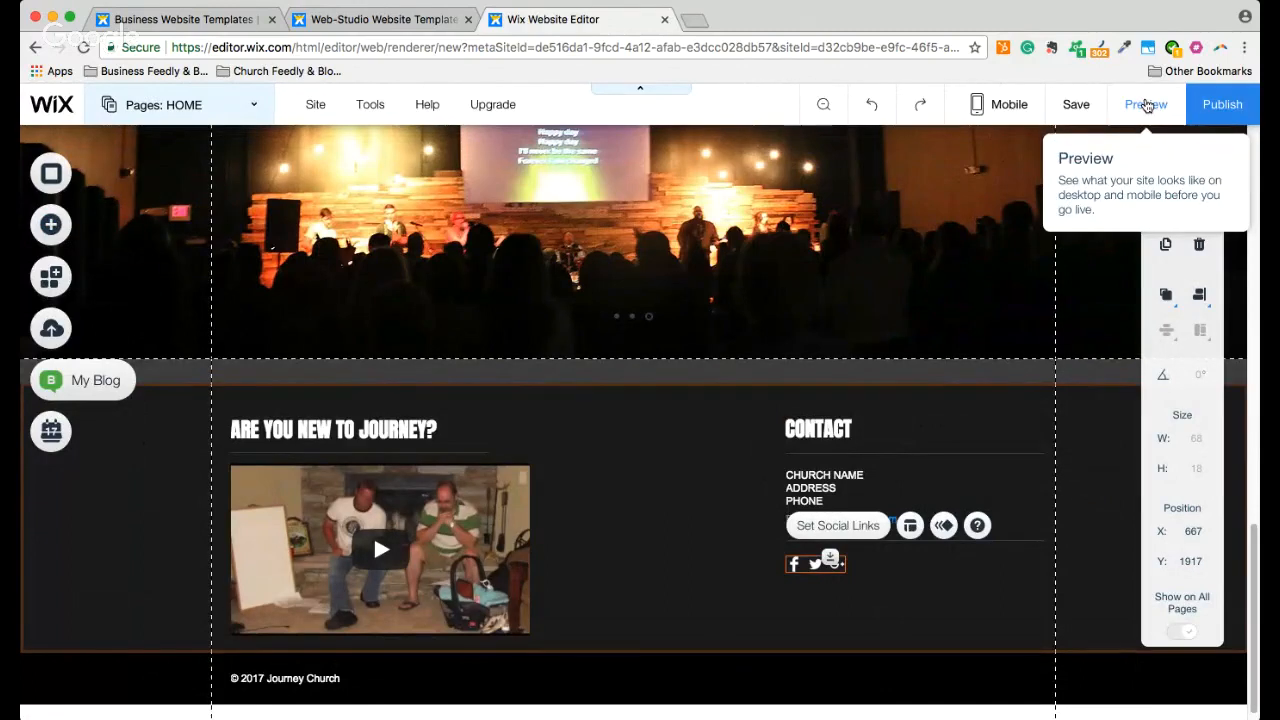
Preview the site, checking the home page up to its header, advancing the slide gallery and viewing the Projects page
{"action": "left_click", "coordinate": [1147, 106]}
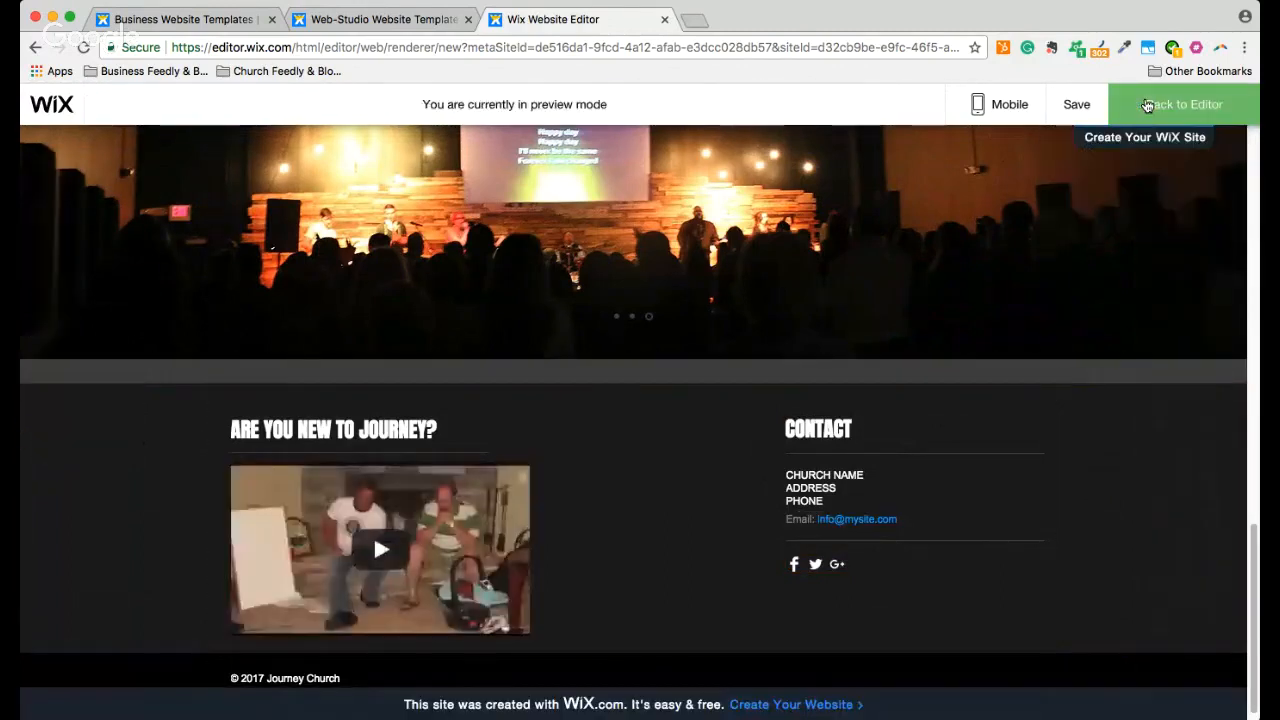
{"action": "scroll", "coordinate": [1116, 444], "scroll_direction": "up", "scroll_amount": 6}
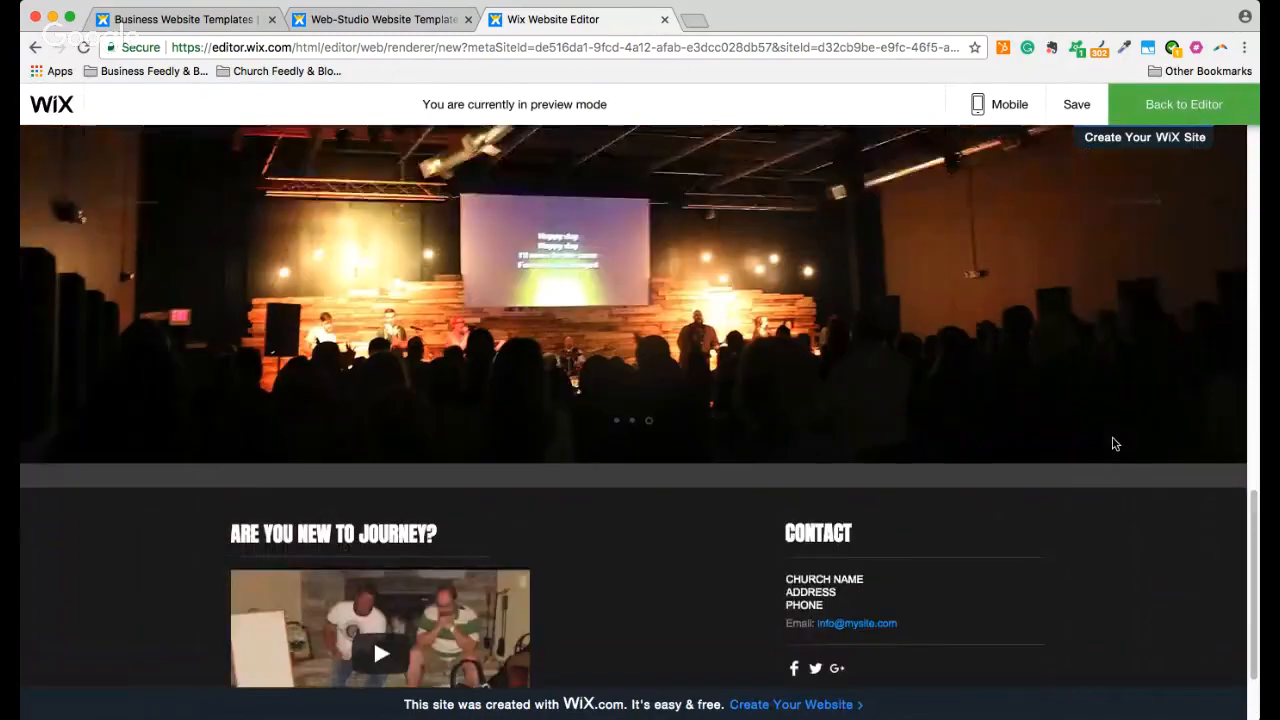
{"action": "scroll", "coordinate": [1116, 444], "scroll_direction": "up", "scroll_amount": 10}
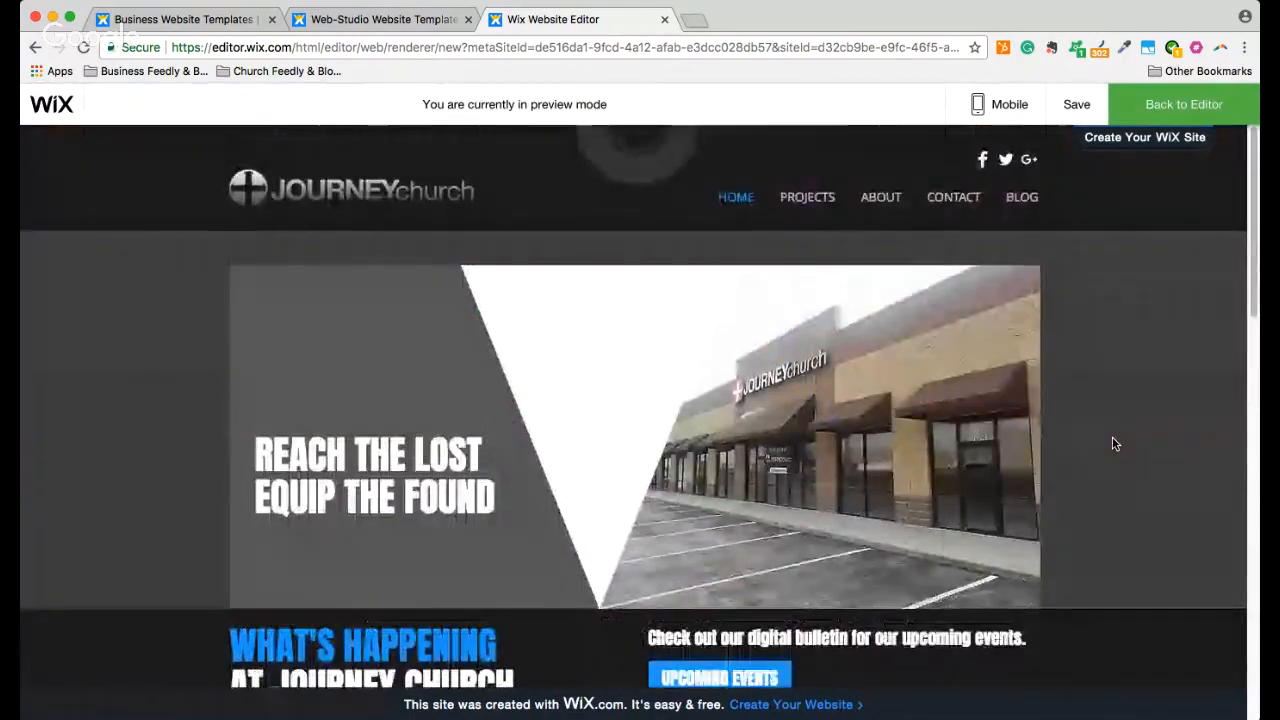
{"action": "left_click", "coordinate": [1005, 438]}
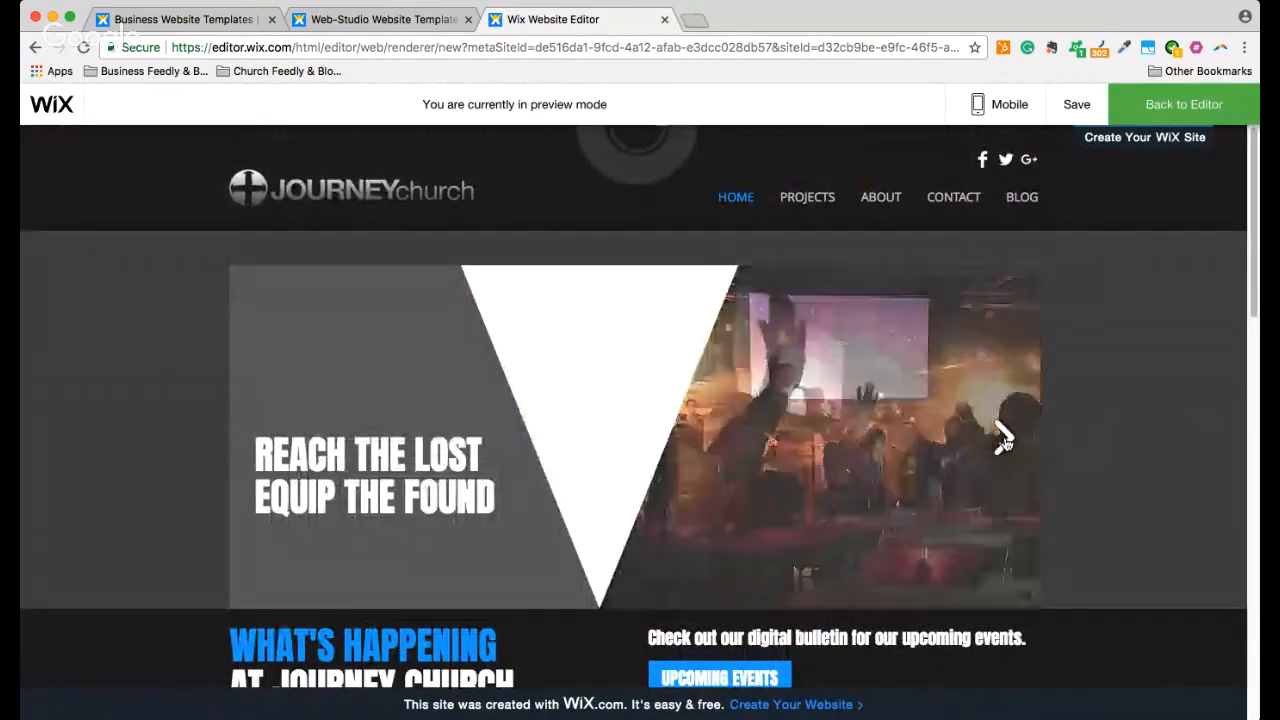
{"action": "left_click", "coordinate": [1005, 438]}
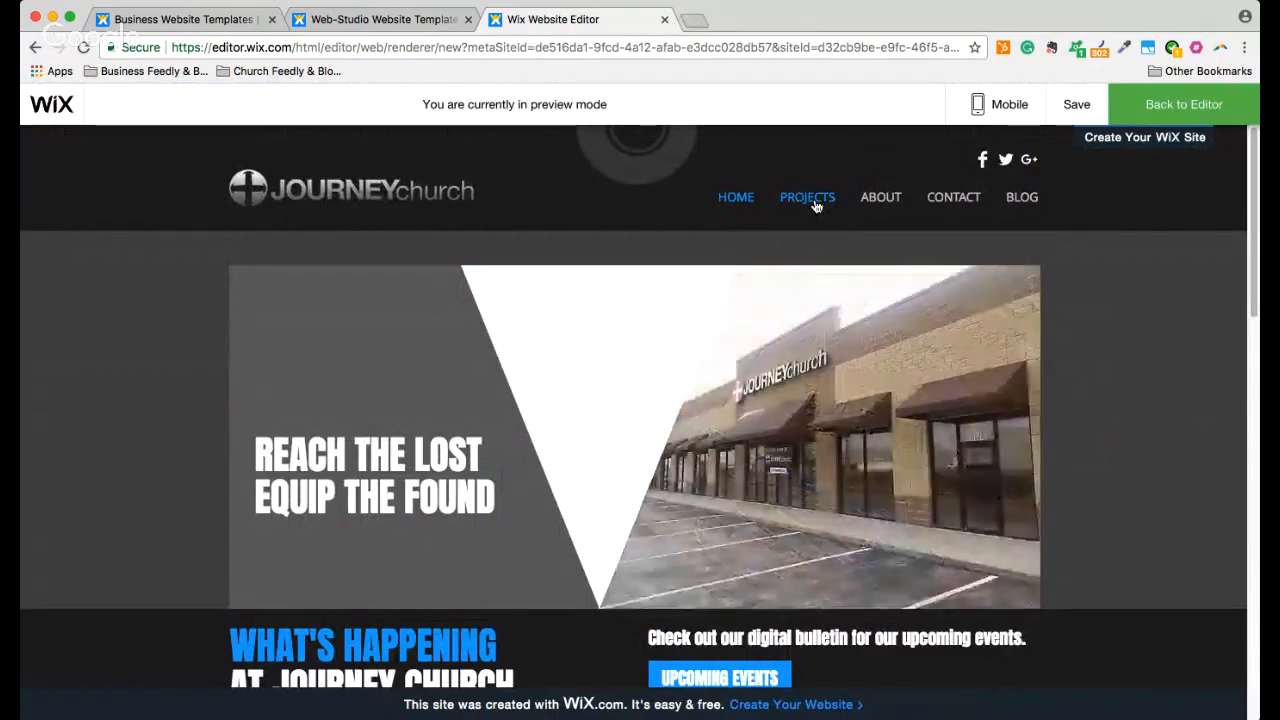
{"action": "left_click", "coordinate": [799, 200]}
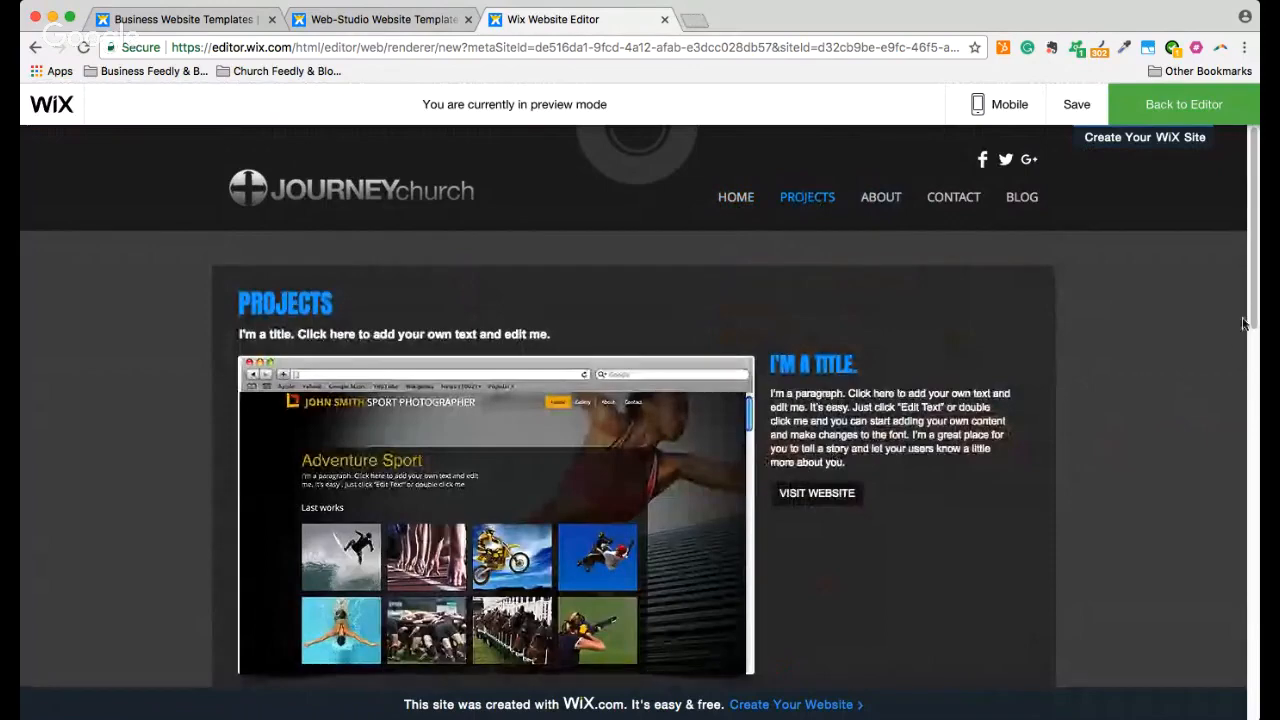
{"action": "mouse_move", "coordinate": [1252, 323]}
{"action": "left_mouse_down"}
{"action": "mouse_move", "coordinate": [1254, 500]}
{"action": "mouse_move", "coordinate": [1252, 320]}
{"action": "left_mouse_up"}
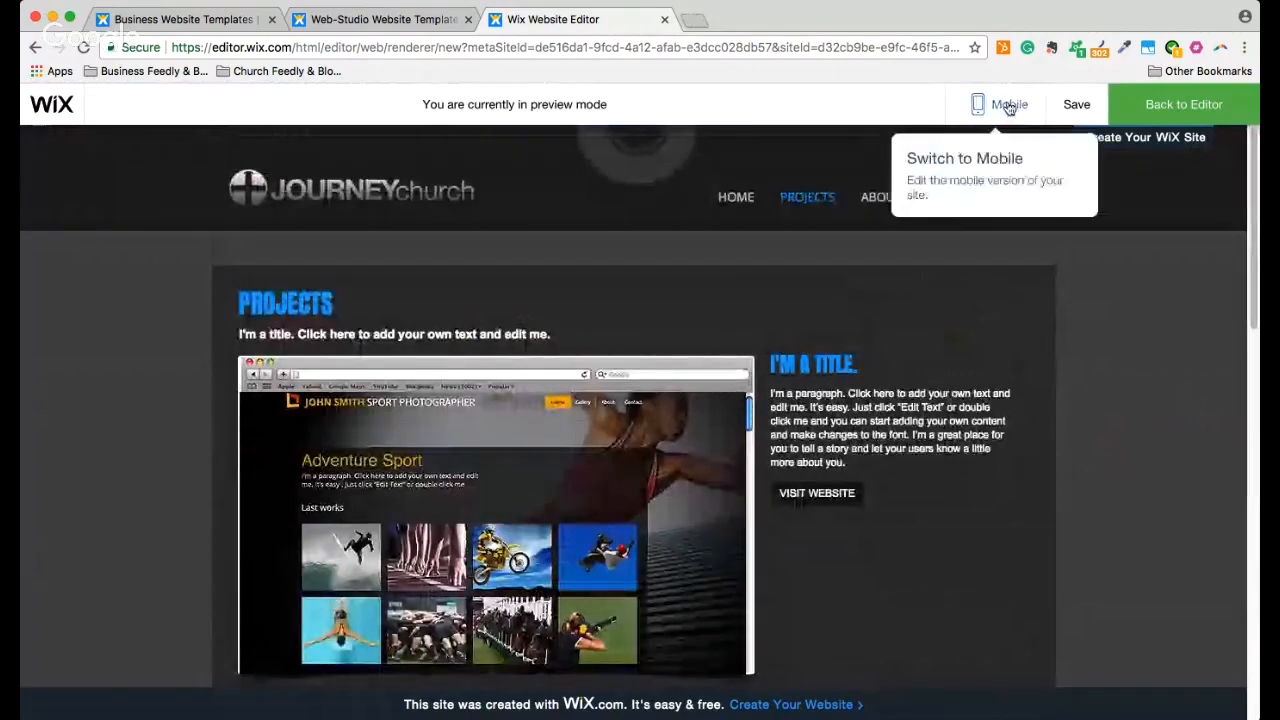
Switch the preview to the mobile view and go to the Home page through the mobile site menu
{"action": "mouse_move", "coordinate": [1008, 107]}
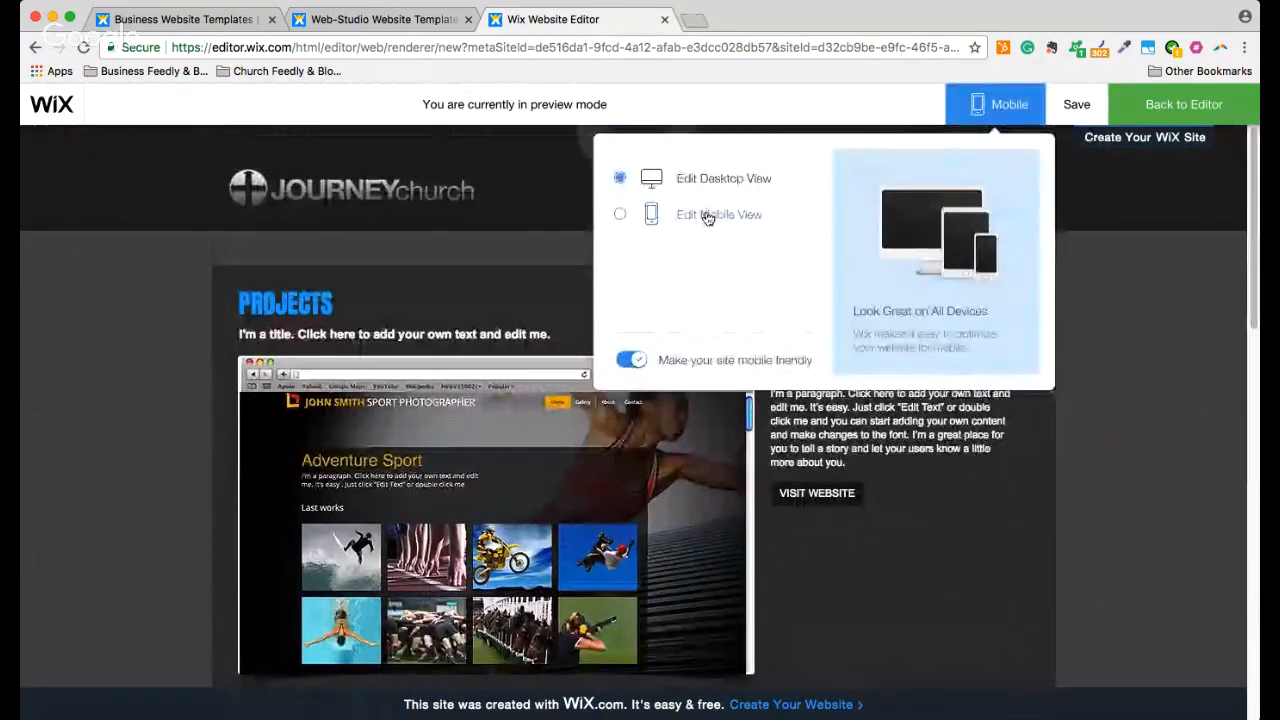
{"action": "left_click", "coordinate": [706, 215]}
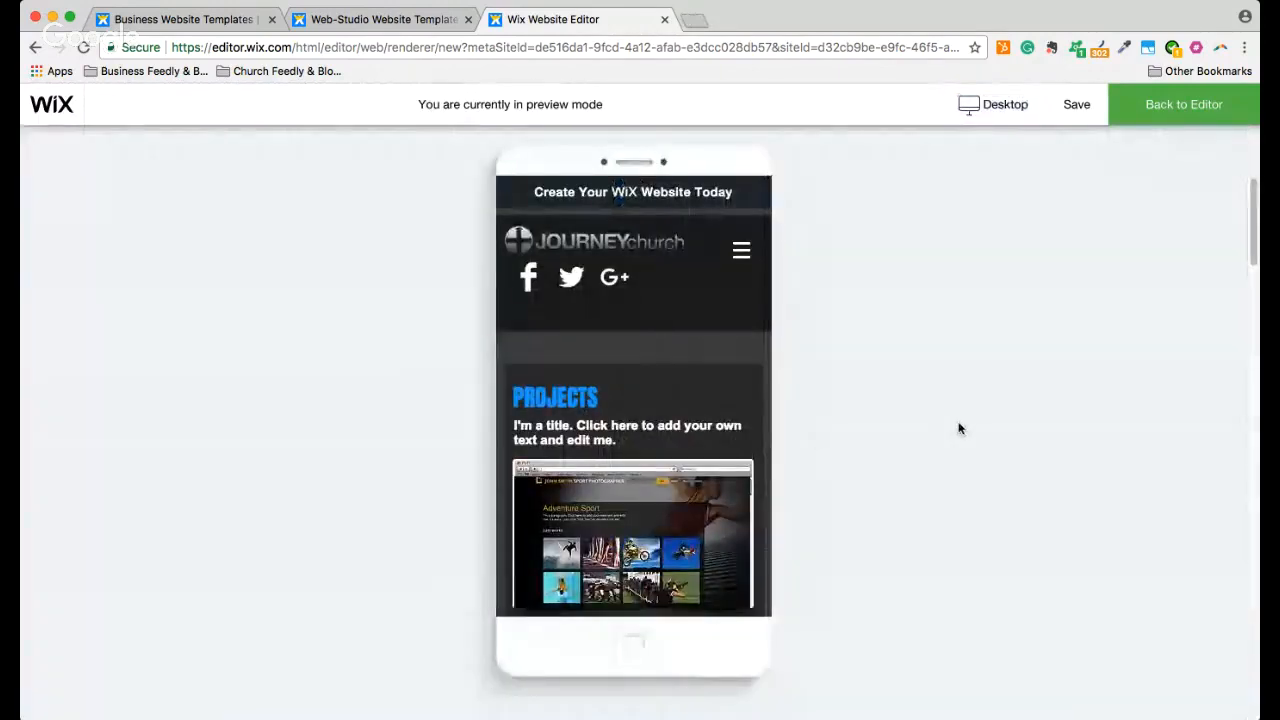
{"action": "left_click", "coordinate": [741, 254]}
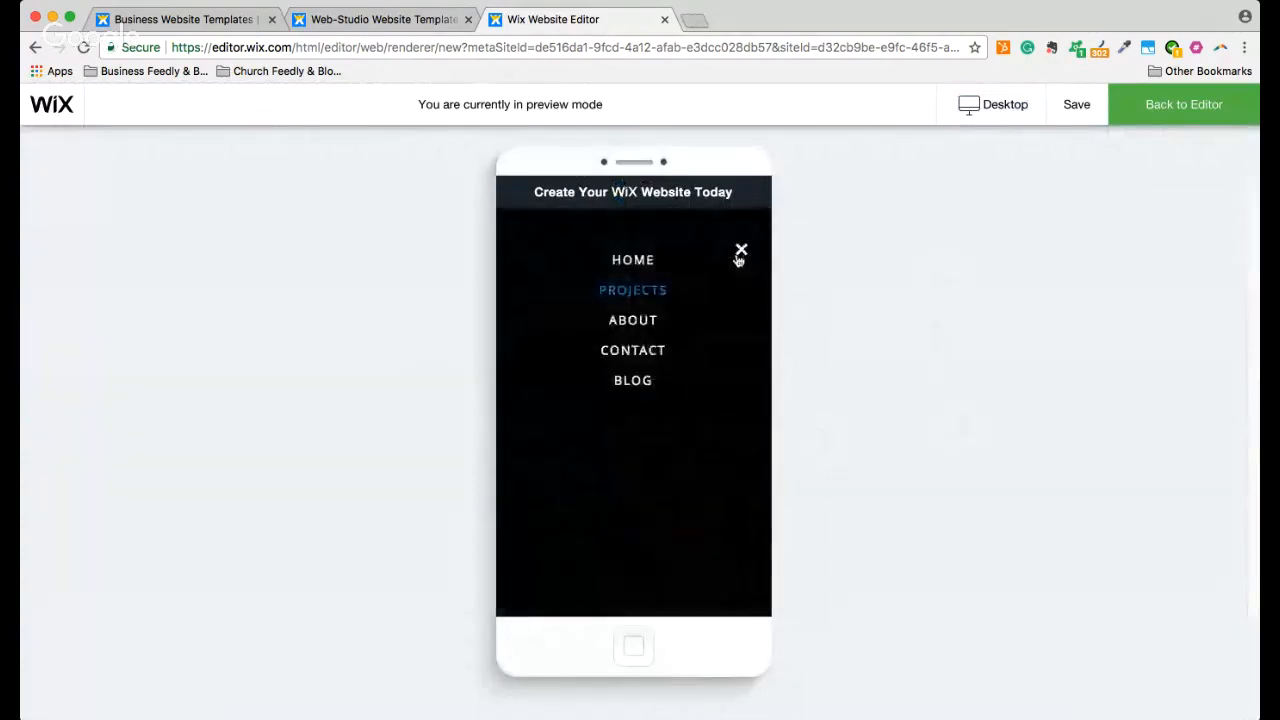
{"action": "left_click", "coordinate": [633, 261]}
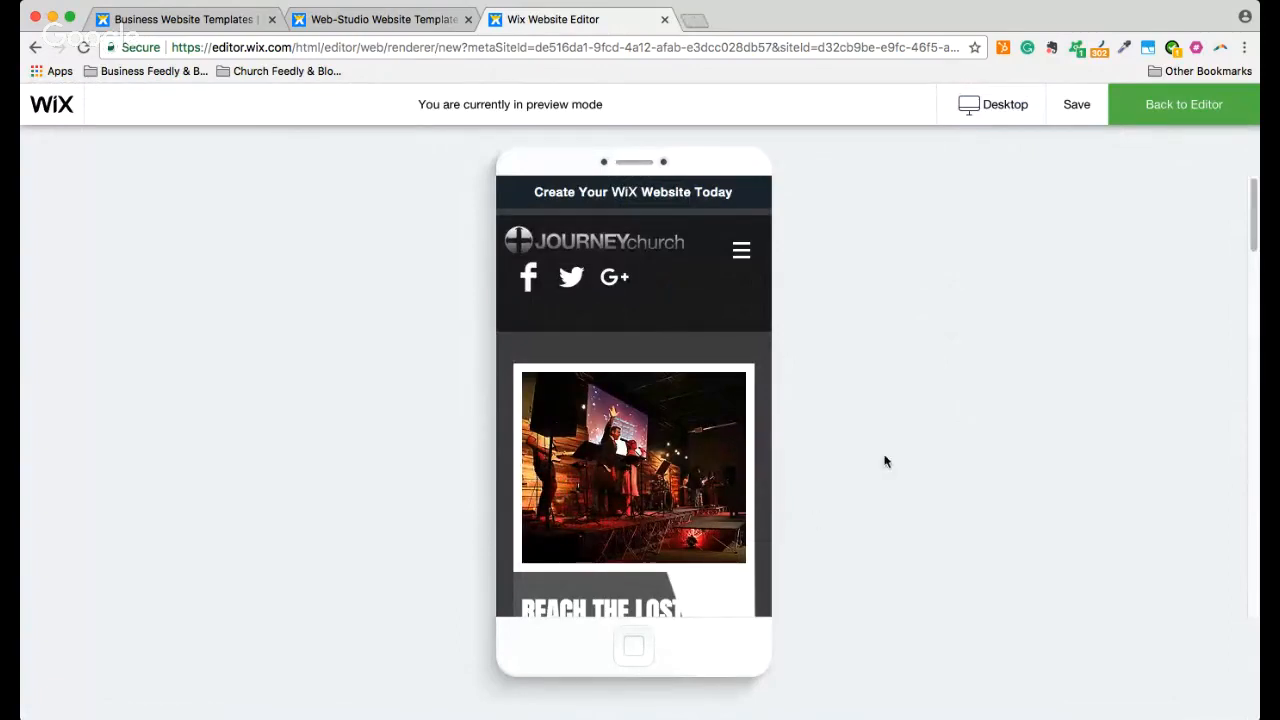
Return to the mobile editor and hide the white slanted shape overlapping the "Reach the Lost Equip the Found" text on the home page
{"action": "left_click", "coordinate": [1166, 108]}
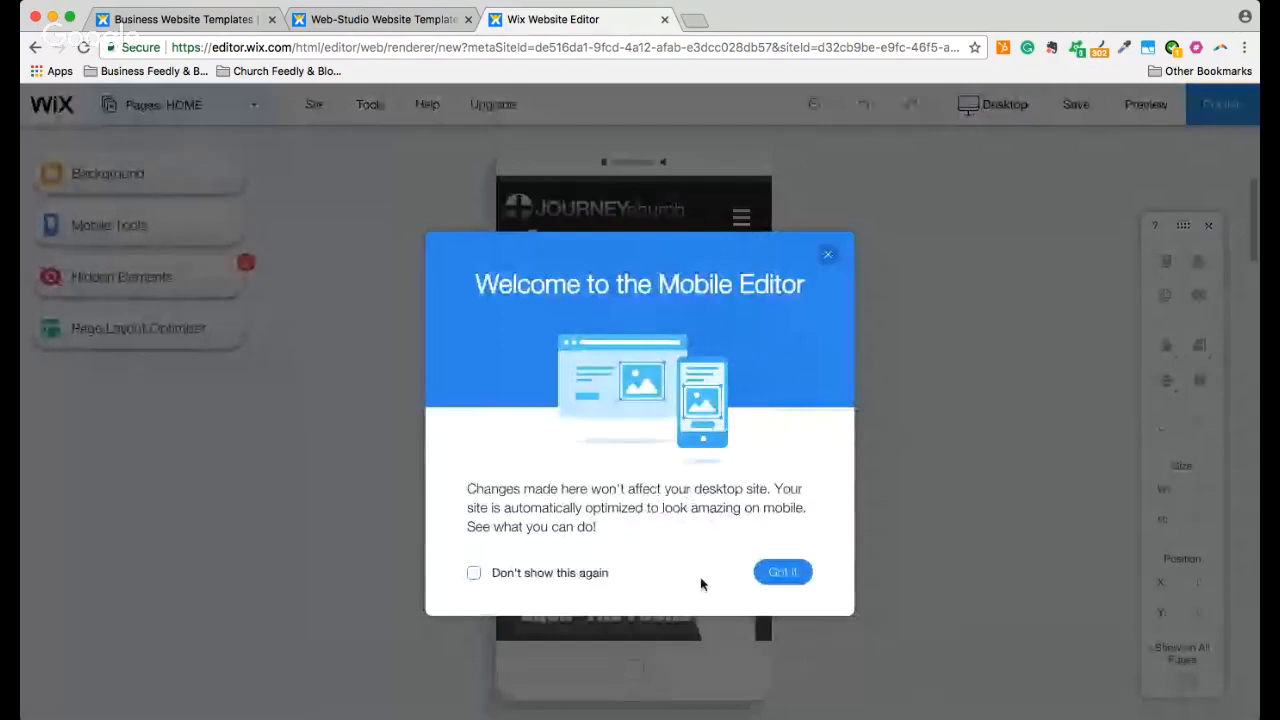
{"action": "left_click", "coordinate": [785, 572]}
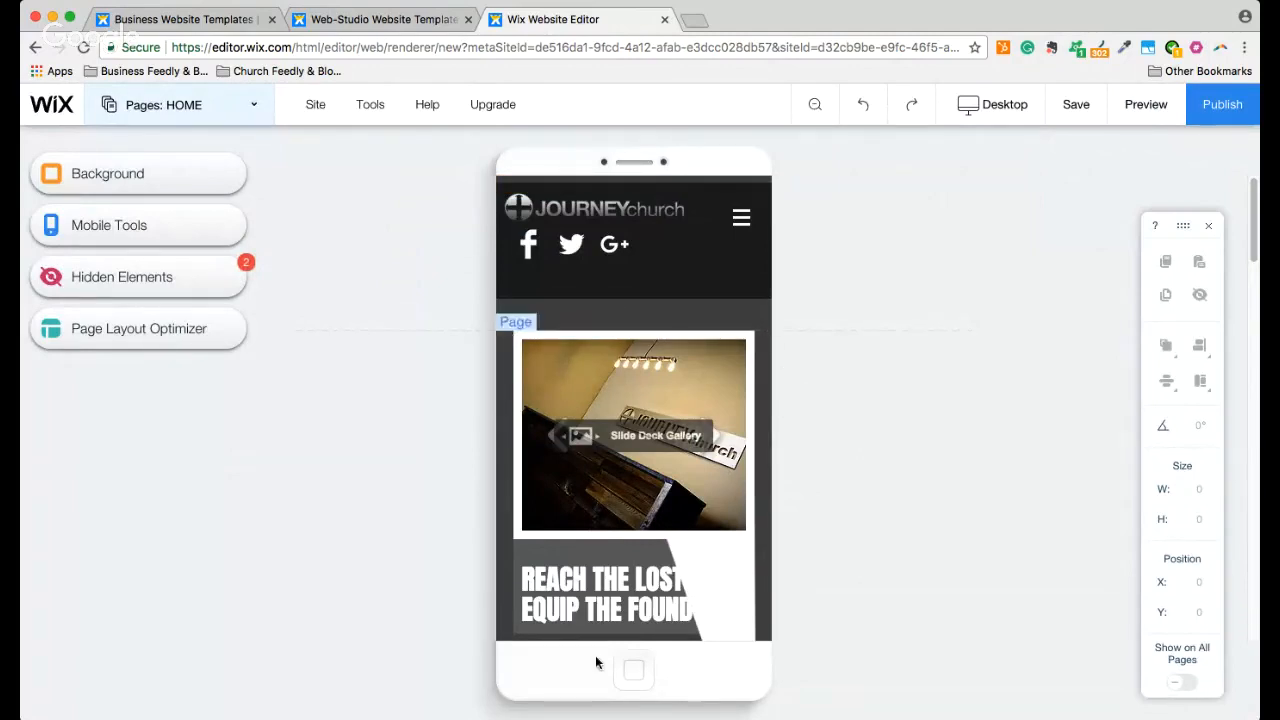
{"action": "left_click", "coordinate": [721, 583]}
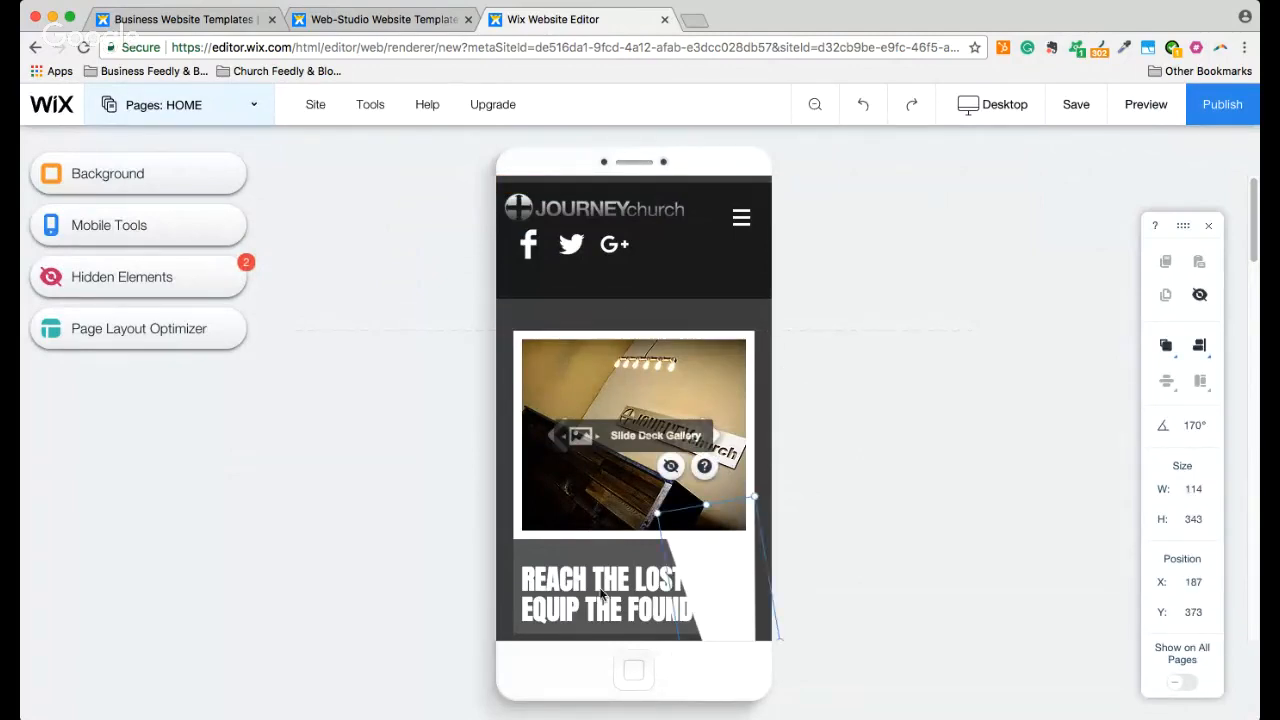
{"action": "left_click", "coordinate": [503, 520]}
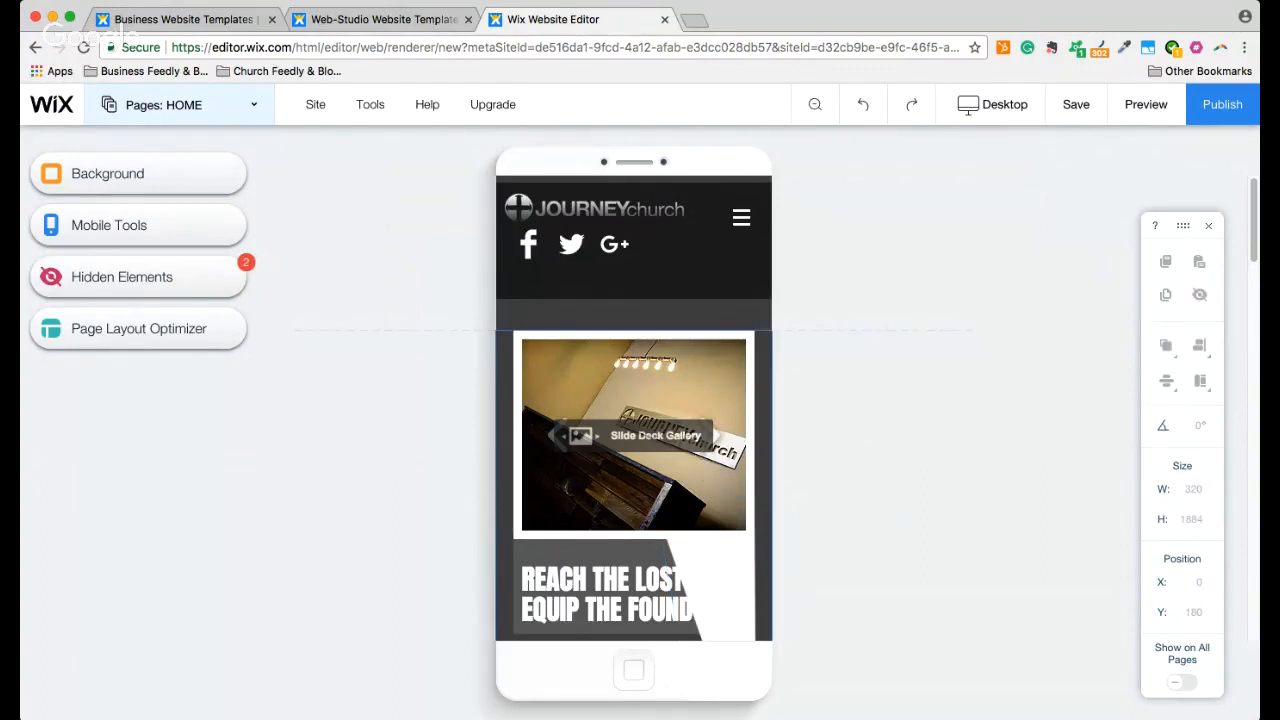
{"action": "left_click_drag", "start_coordinate": [1256, 245], "coordinate": [1256, 293]}
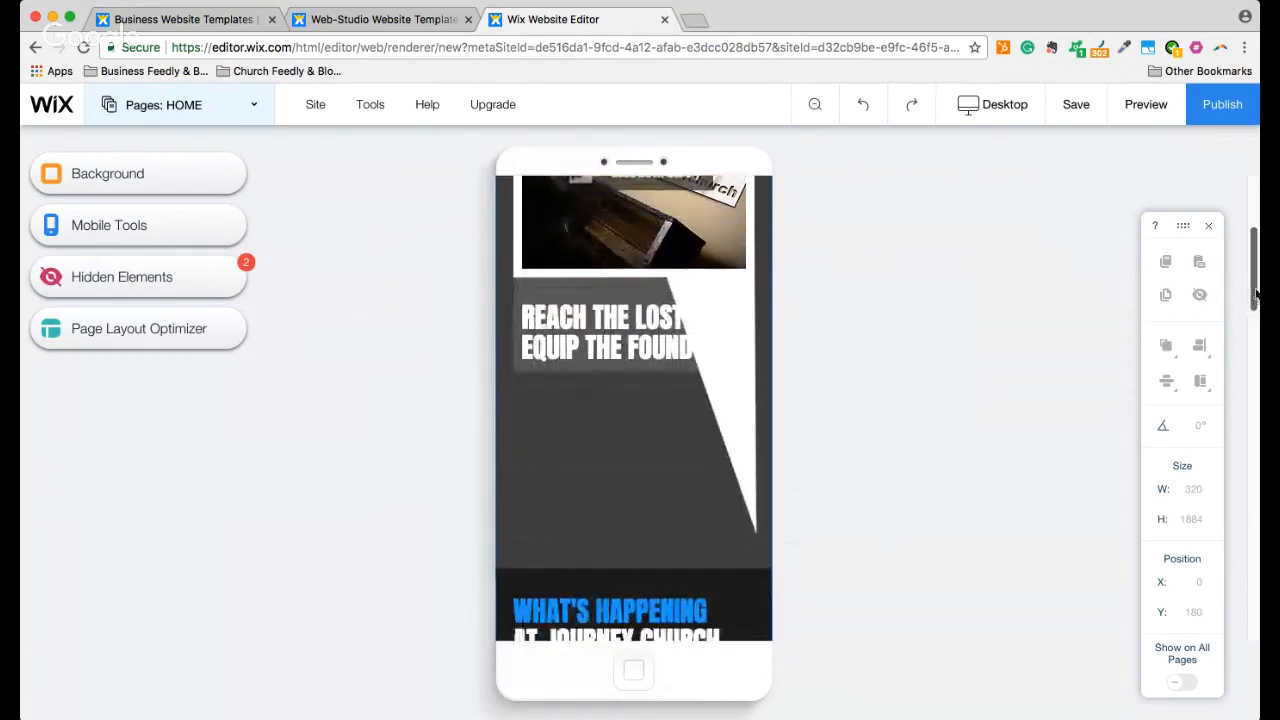
{"action": "left_click", "coordinate": [736, 333]}
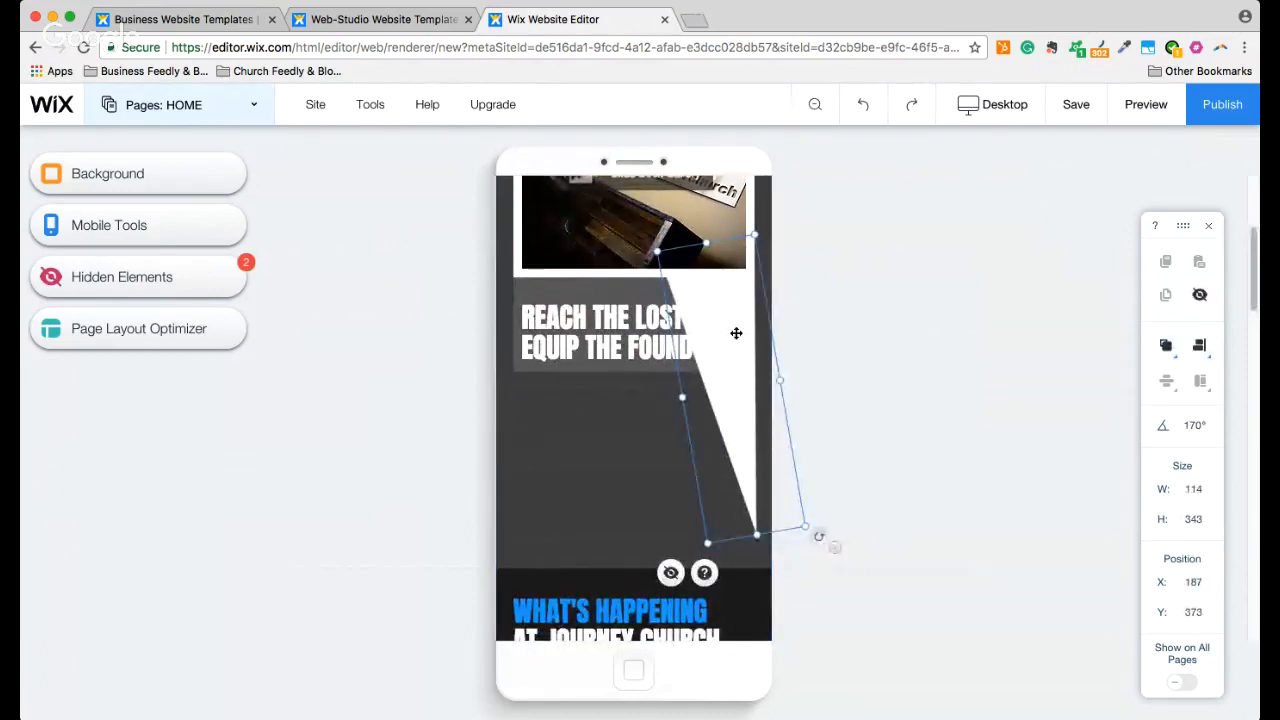
{"action": "left_click", "coordinate": [670, 575]}
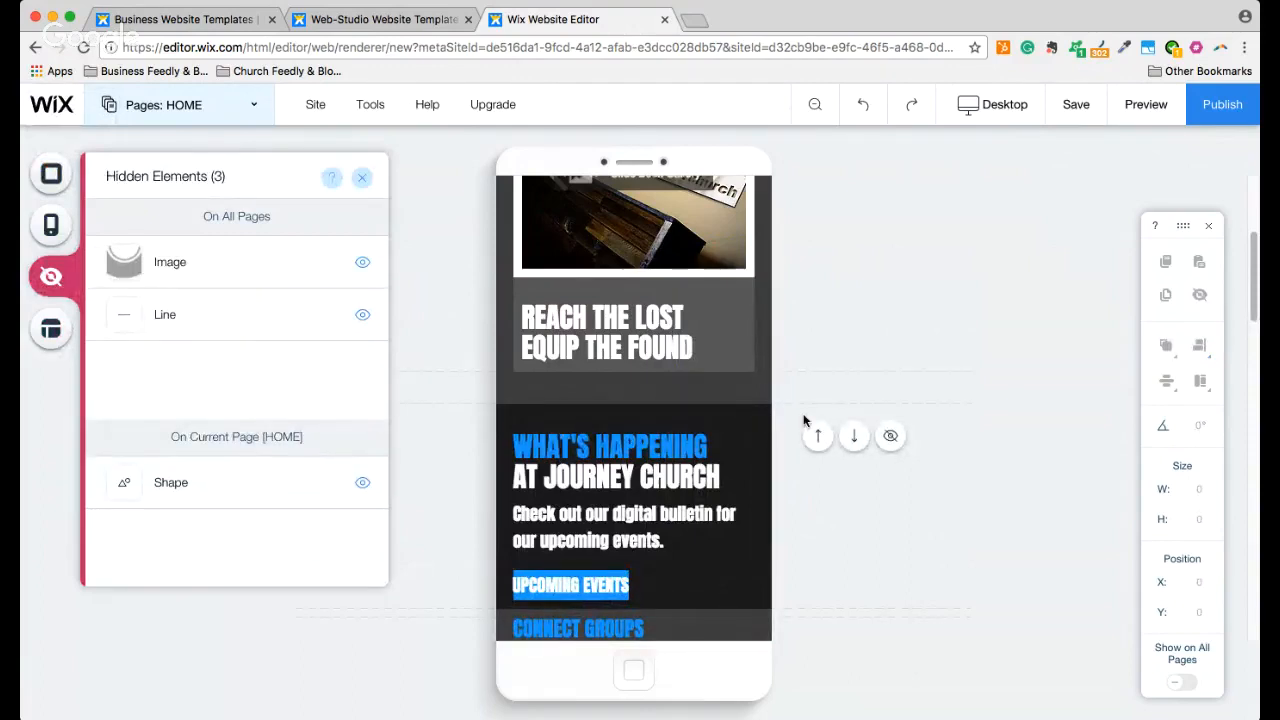
Widen the blue UPCOMING EVENTS button in the mobile "What's Happening at Journey Church" section so its text has more room
{"action": "left_click", "coordinate": [603, 582]}
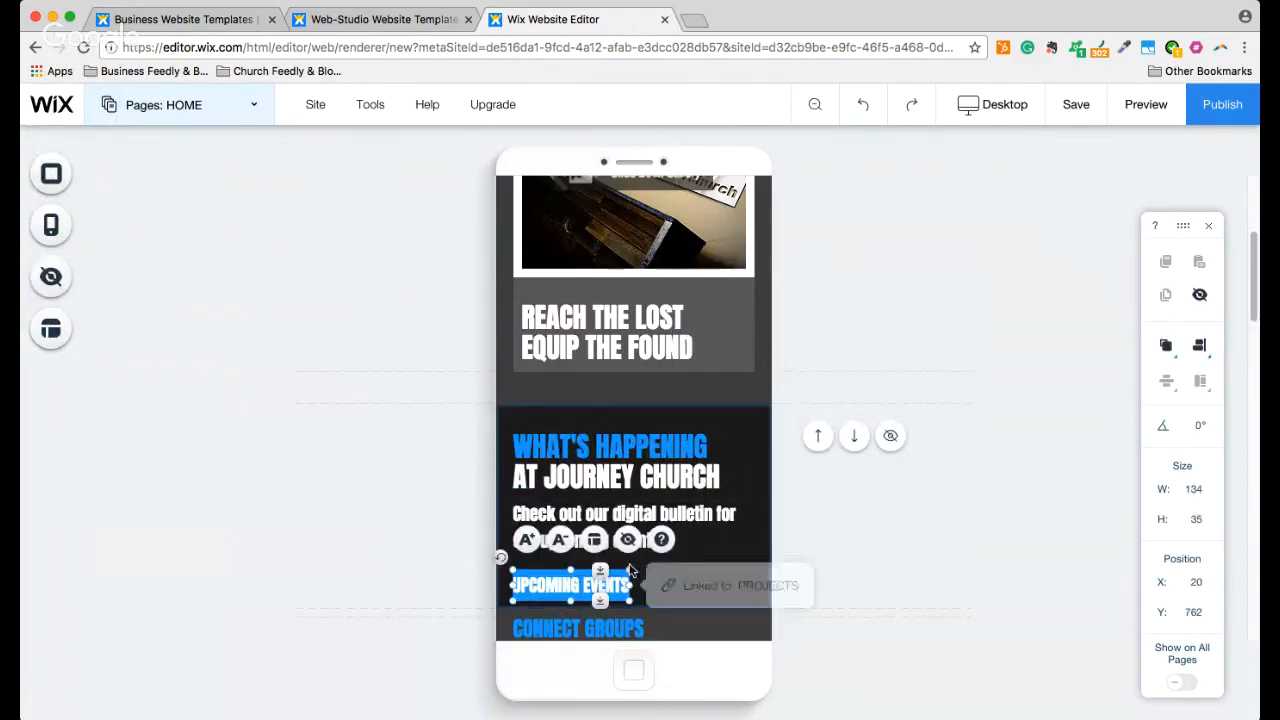
{"action": "left_click_drag", "start_coordinate": [630, 585], "coordinate": [702, 626]}
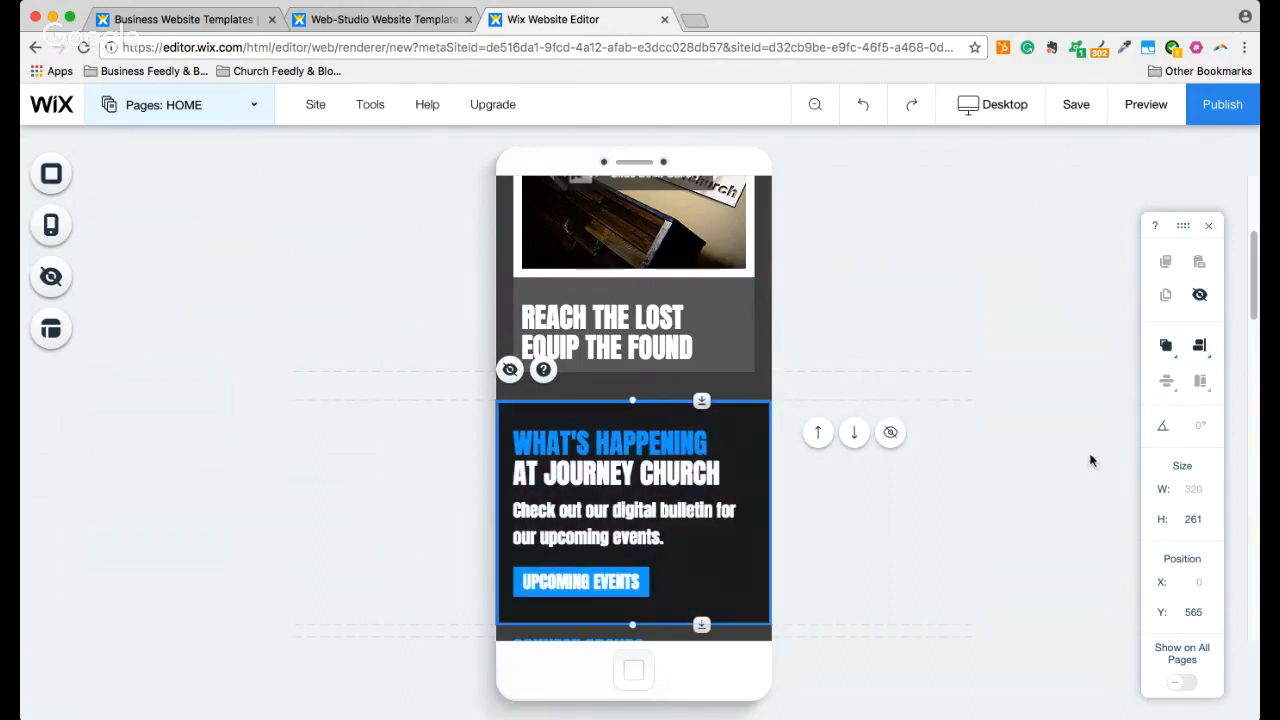
{"action": "left_click", "coordinate": [1019, 347]}
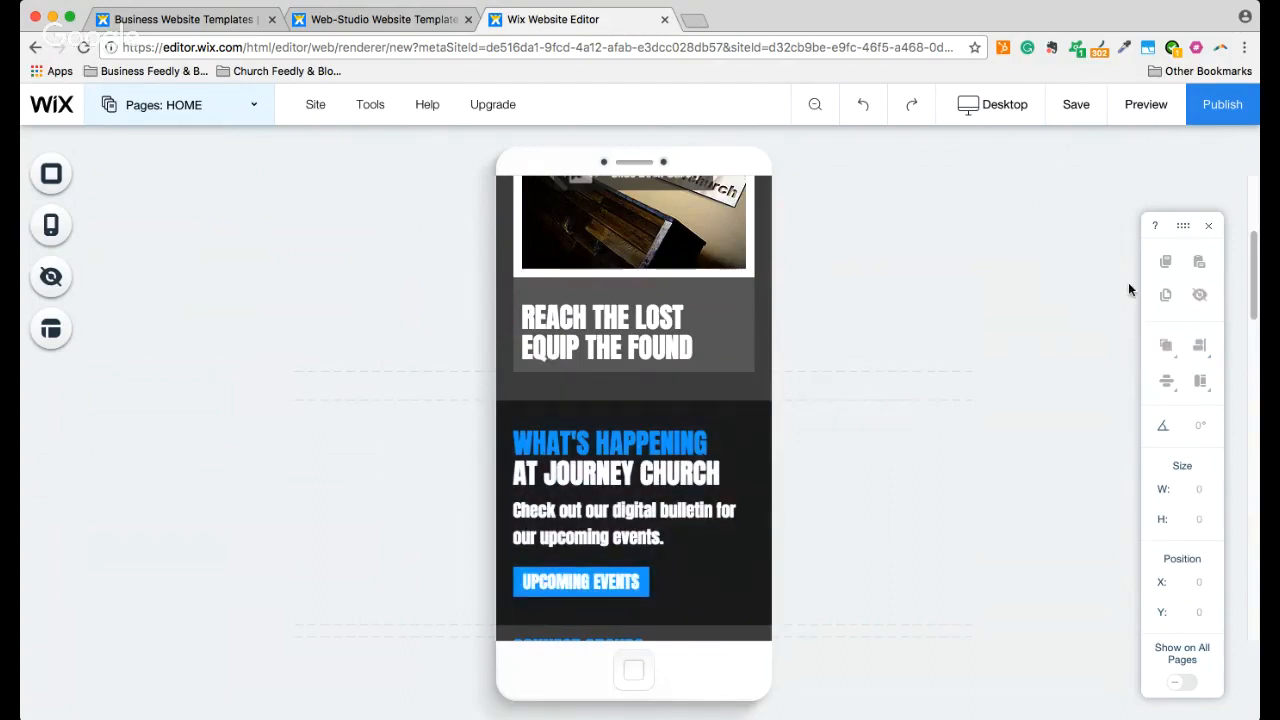
Hide the full-width slideshow strip above the footer on the mobile home page
{"action": "left_click_drag", "start_coordinate": [1253, 298], "coordinate": [1245, 545]}
{"action": "left_click", "coordinate": [629, 318]}
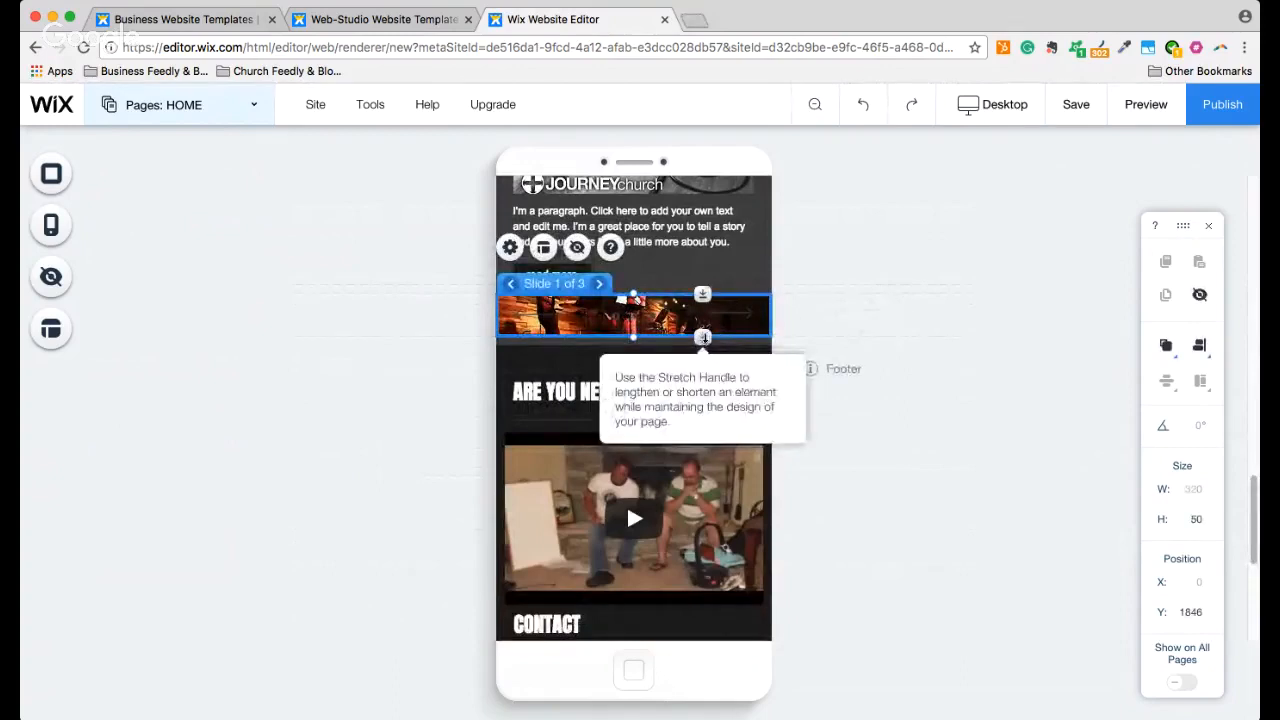
{"action": "mouse_move", "coordinate": [704, 340]}
{"action": "left_mouse_down"}
{"action": "mouse_move", "coordinate": [701, 379]}
{"action": "mouse_move", "coordinate": [708, 330]}
{"action": "left_mouse_up"}
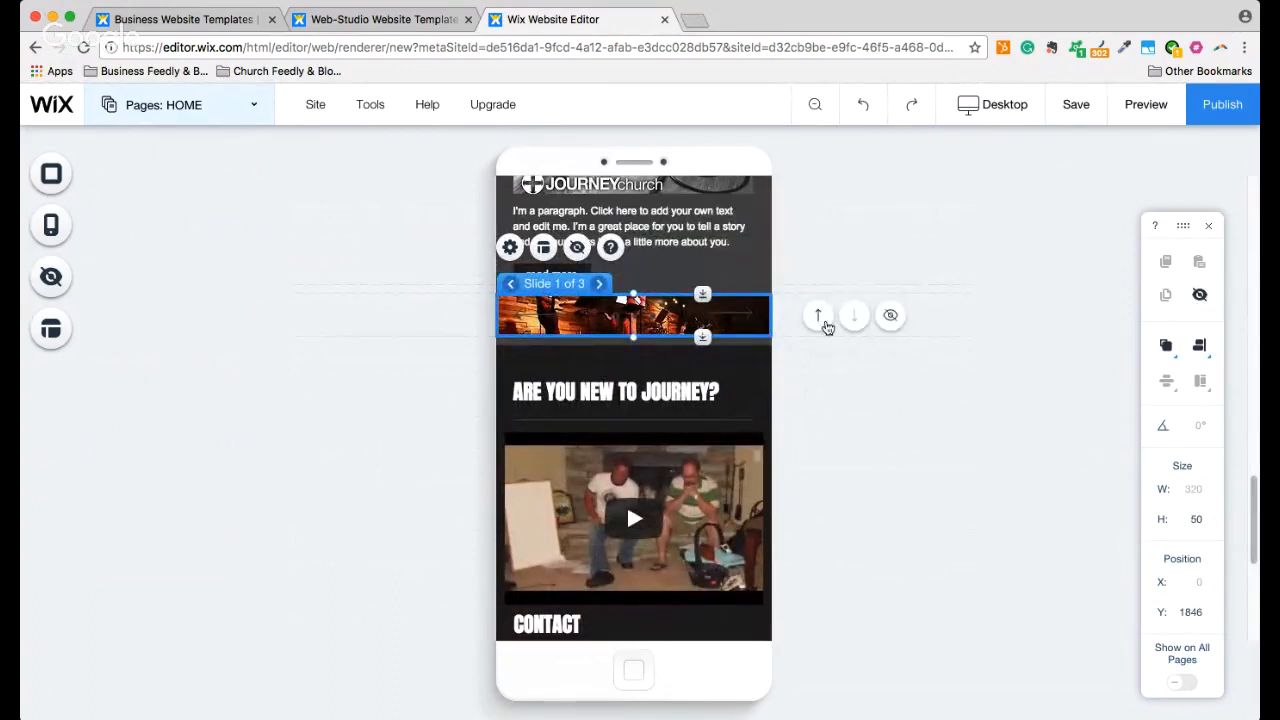
{"action": "left_click", "coordinate": [890, 315]}
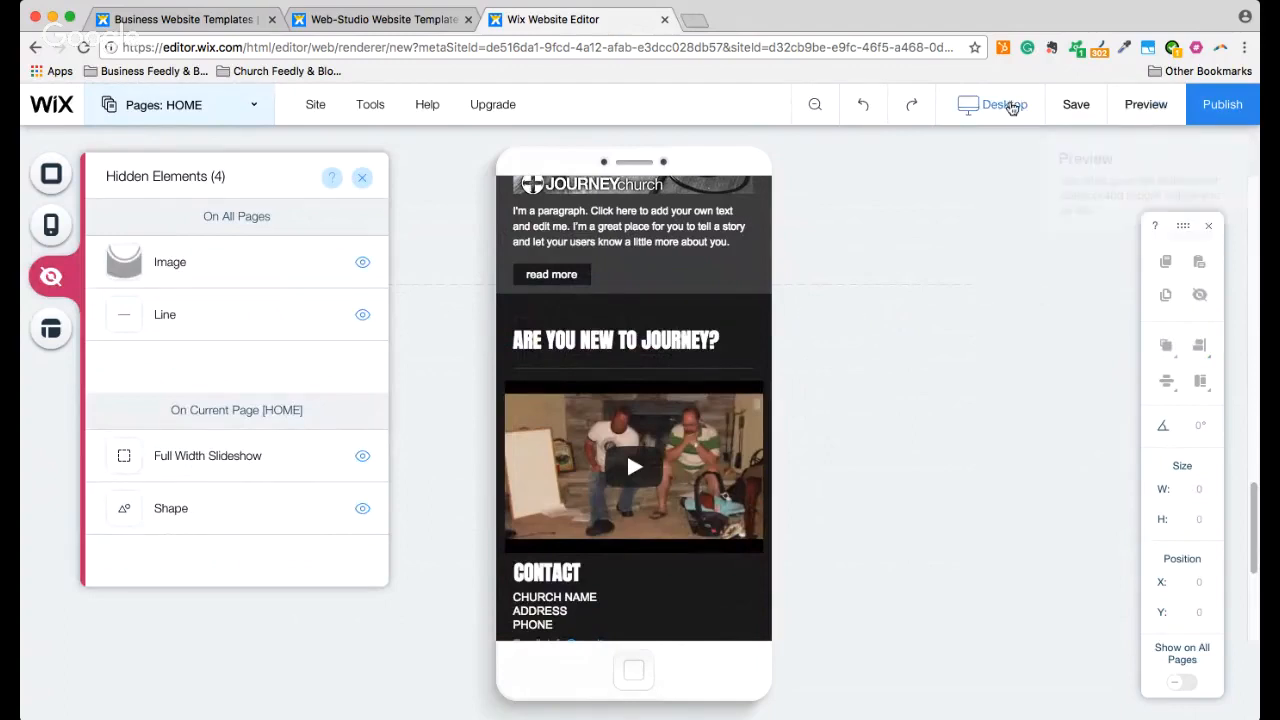
Dismiss the save reminder and switch the editor to the desktop view, showing the top of the home page
{"action": "left_click", "coordinate": [1001, 107]}
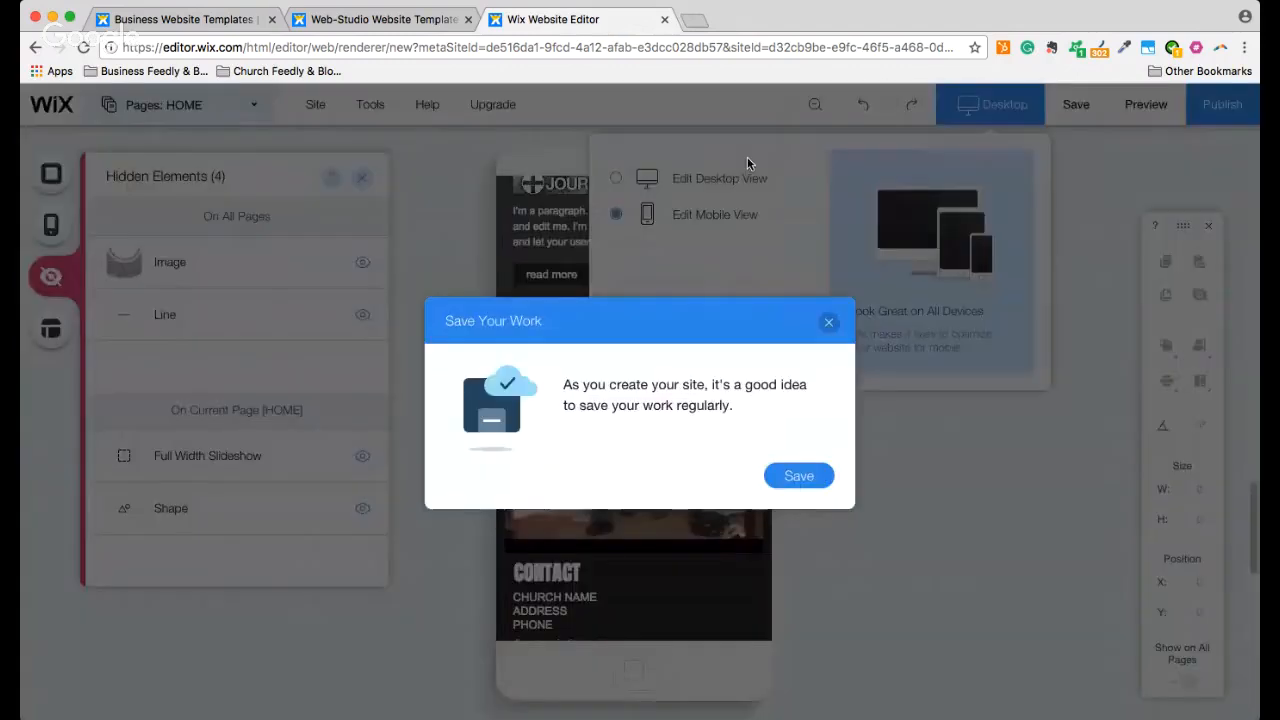
{"action": "left_click", "coordinate": [828, 324]}
{"action": "mouse_move", "coordinate": [990, 116]}
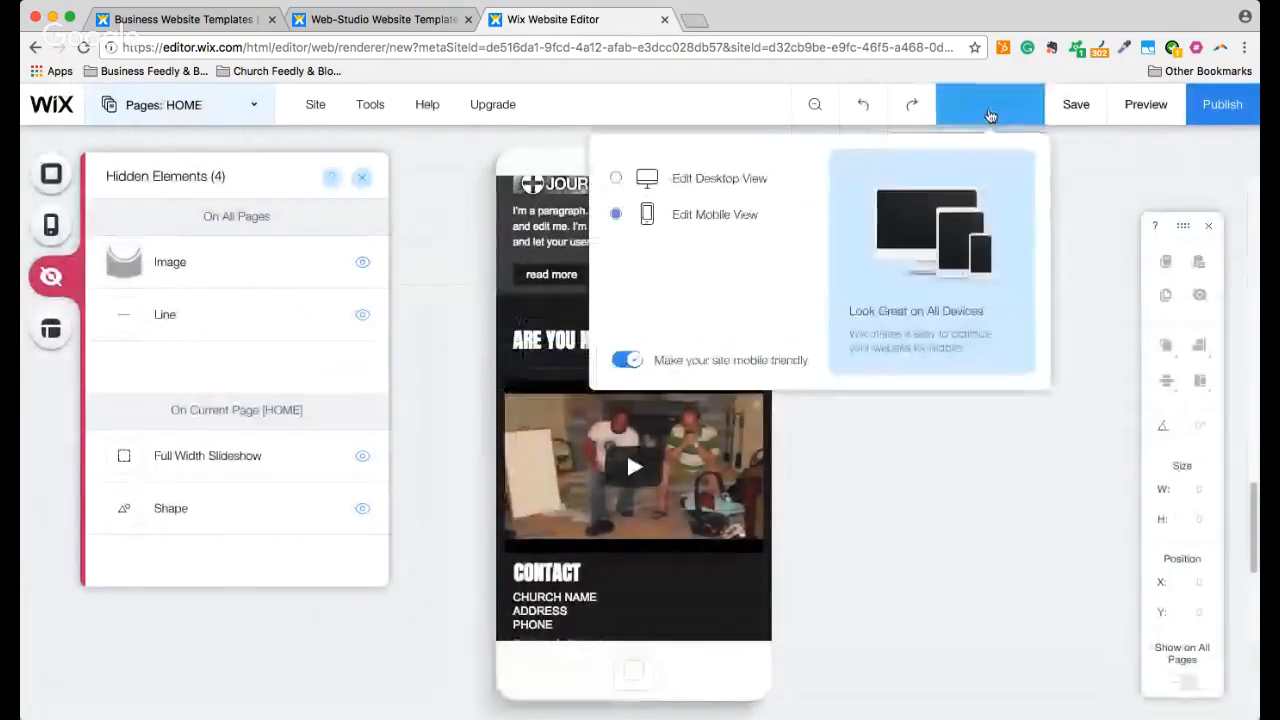
{"action": "left_click", "coordinate": [719, 180]}
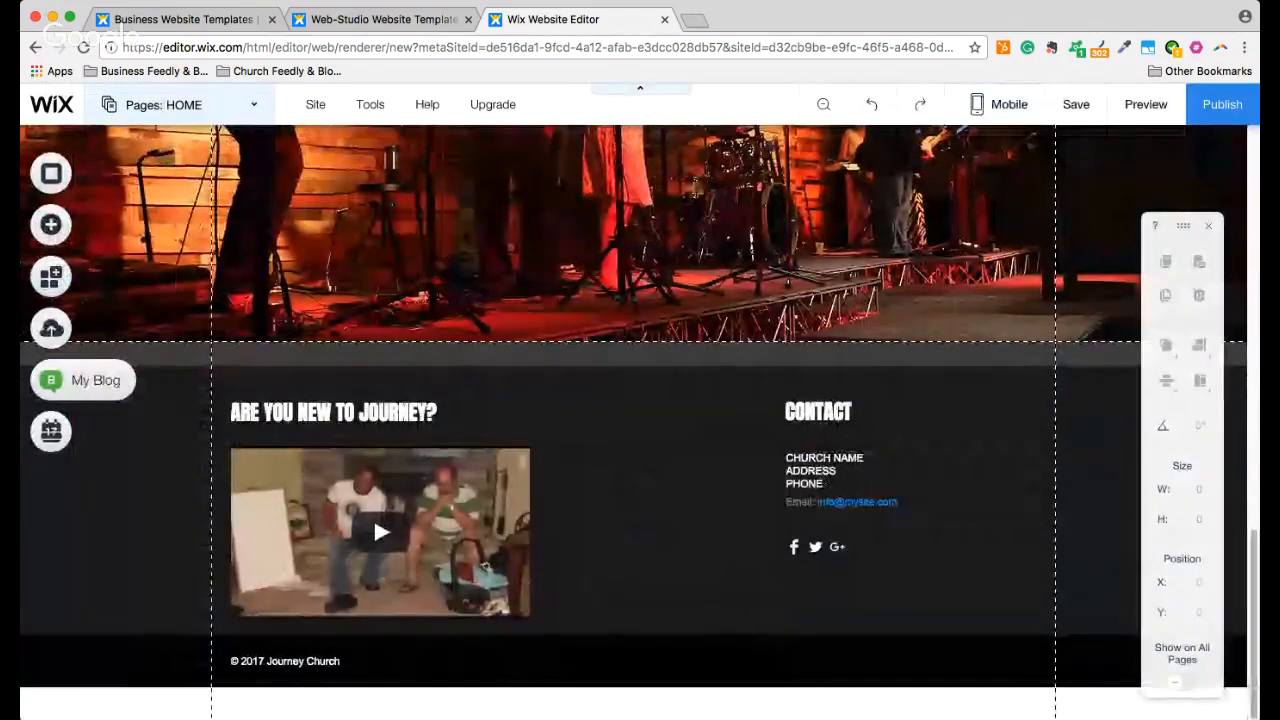
{"action": "left_click_drag", "start_coordinate": [1256, 540], "coordinate": [1256, 150]}
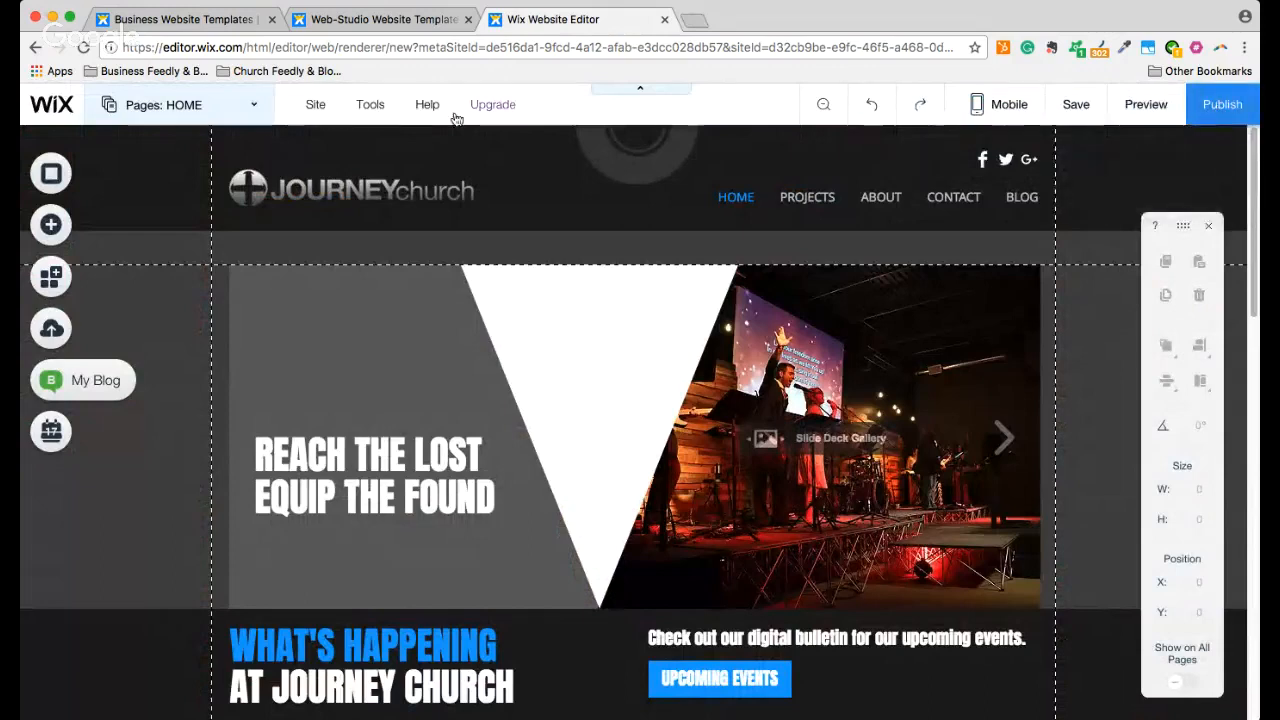
Look through the Projects, About, Contact and Blog pages from the site's page list
{"action": "mouse_move", "coordinate": [493, 108]}
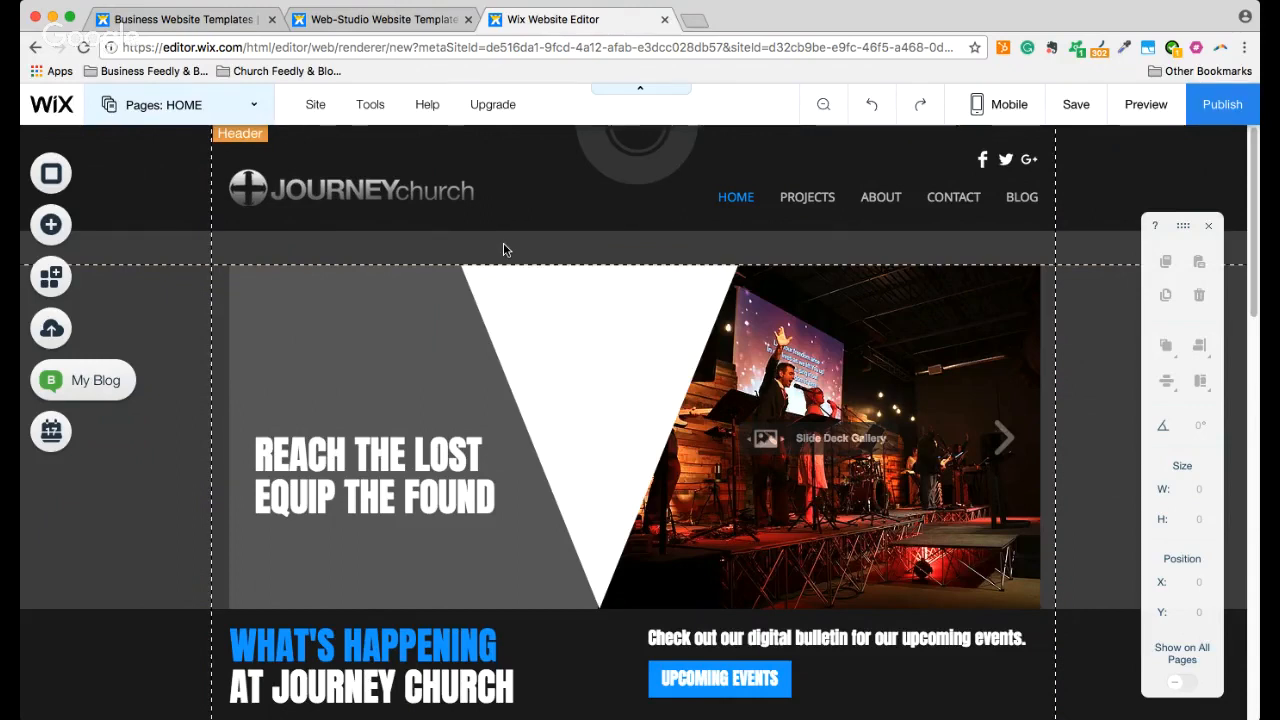
{"action": "mouse_move", "coordinate": [315, 104]}
{"action": "left_click", "coordinate": [265, 117]}
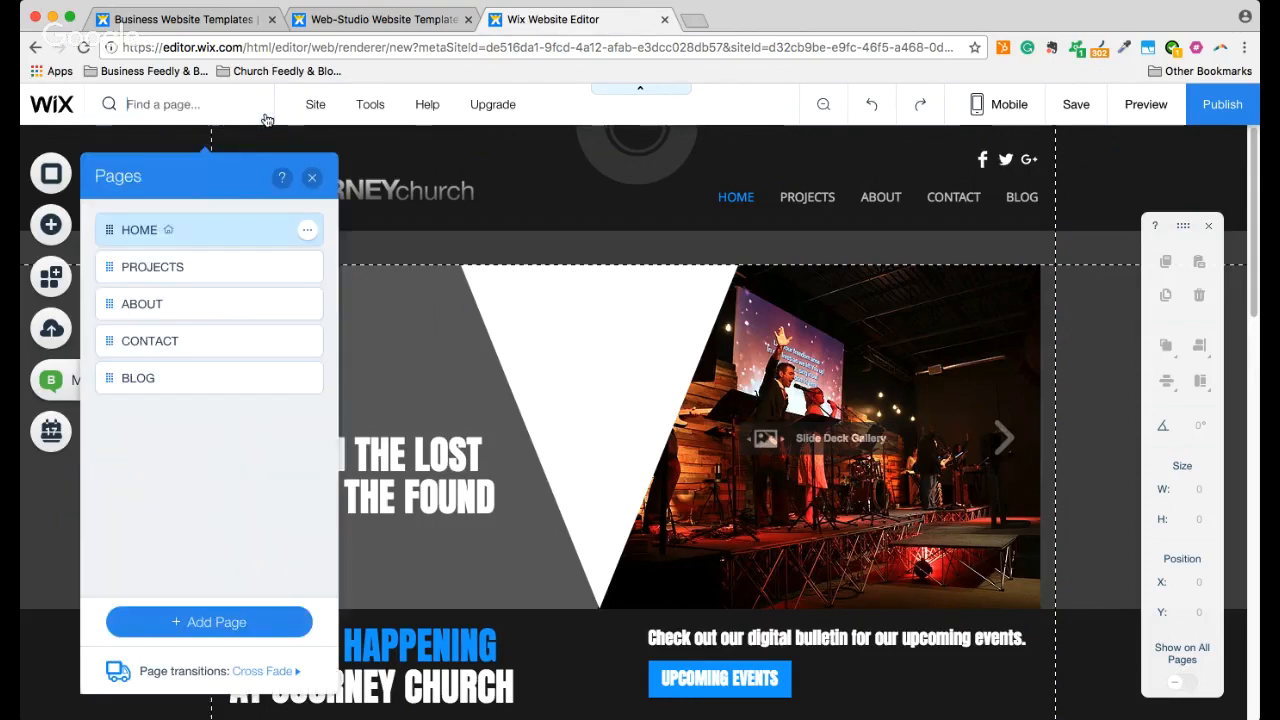
{"action": "left_click", "coordinate": [164, 268]}
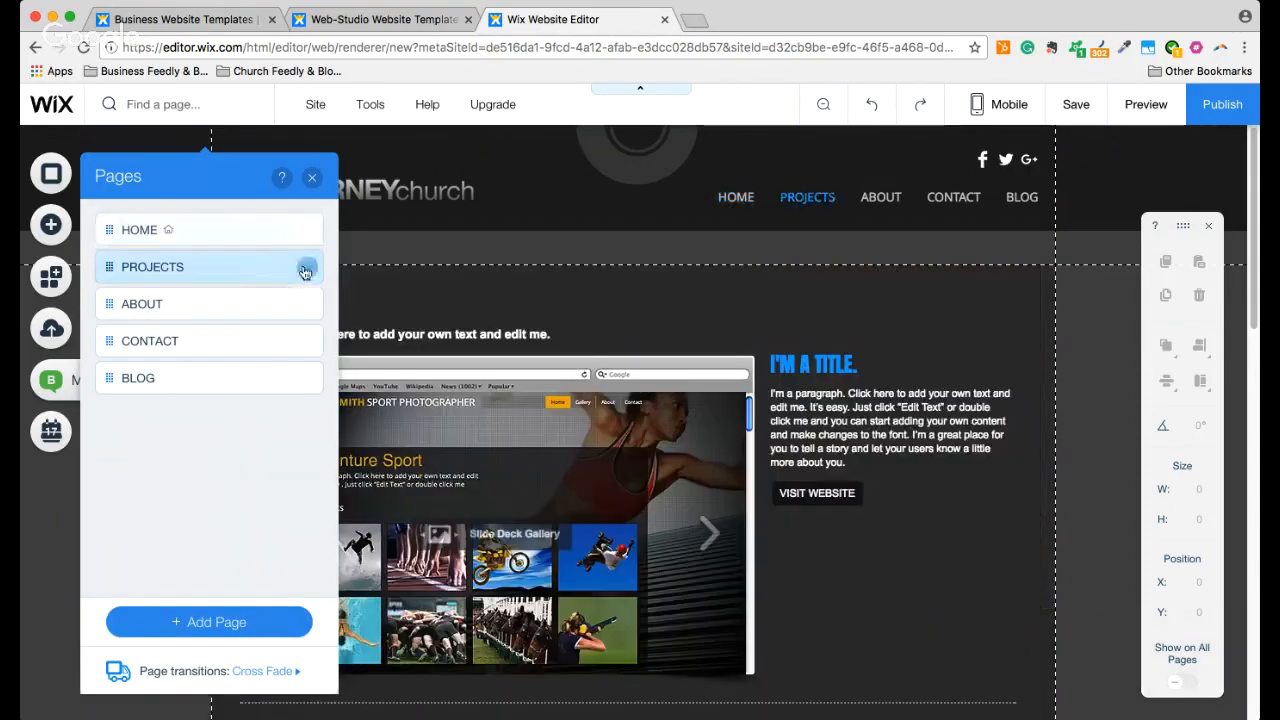
{"action": "left_click", "coordinate": [180, 303]}
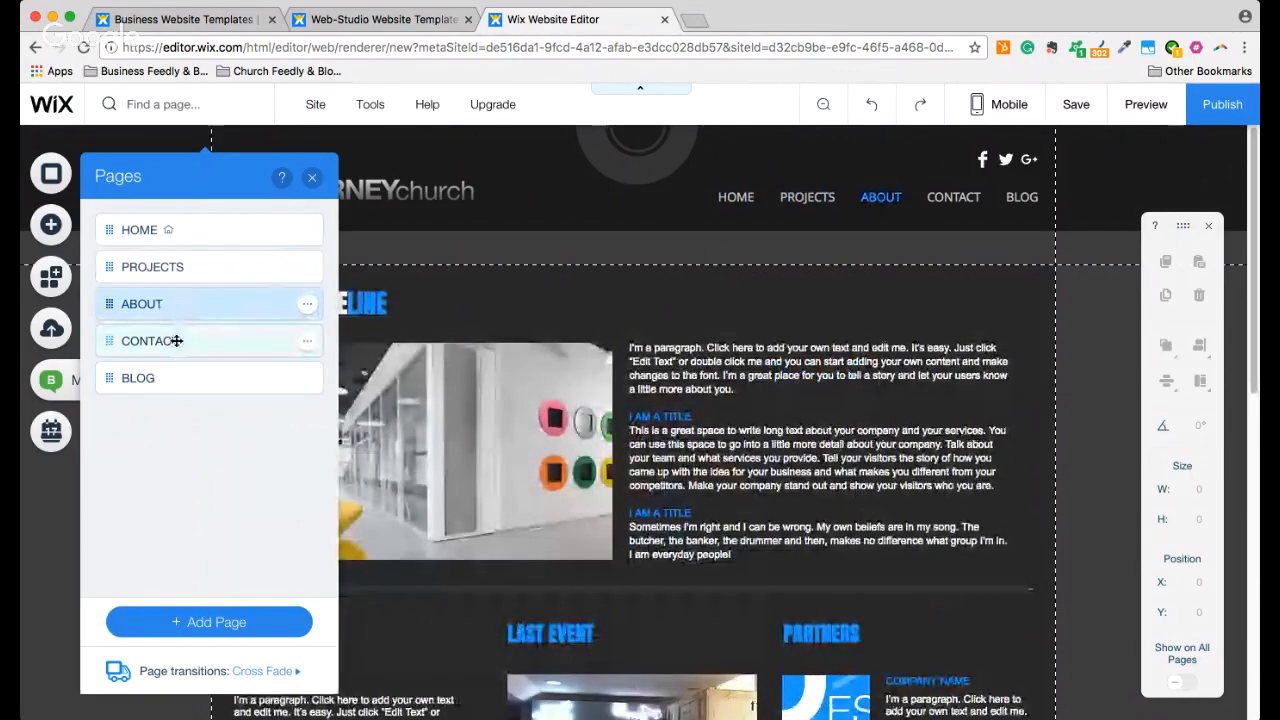
{"action": "left_click", "coordinate": [176, 341]}
{"action": "left_click", "coordinate": [184, 380]}
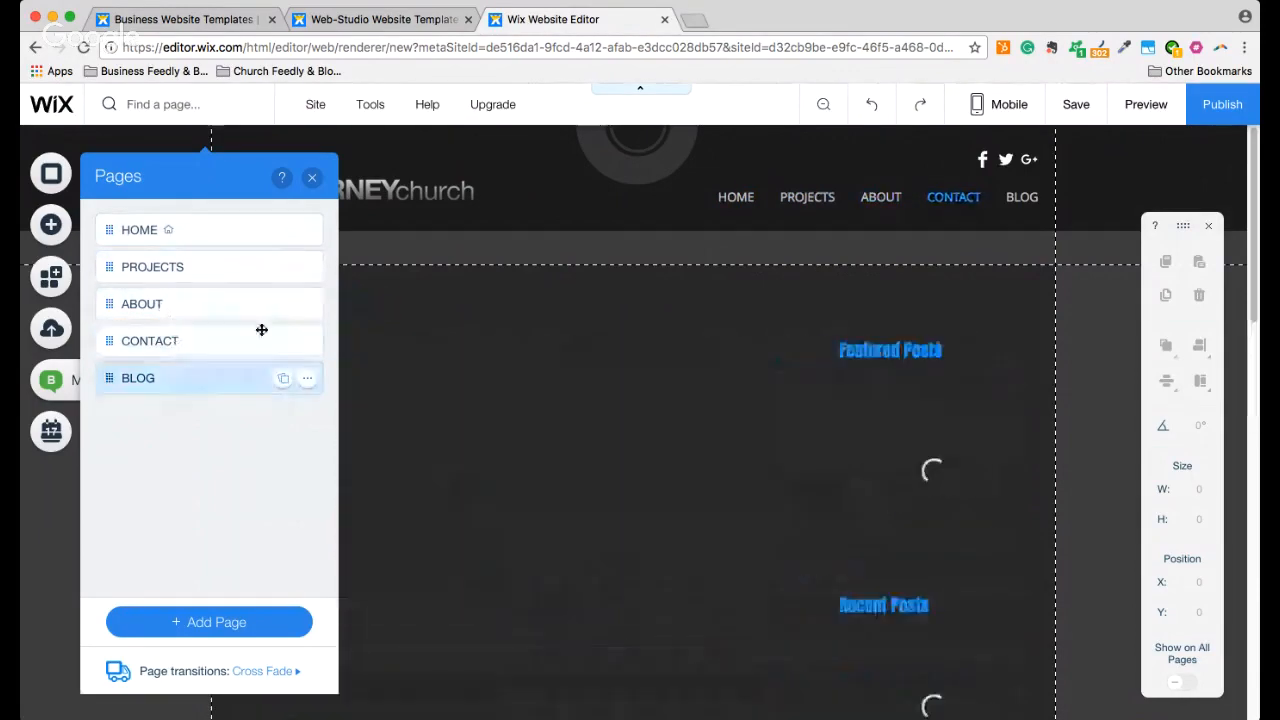
{"action": "left_click", "coordinate": [171, 146]}
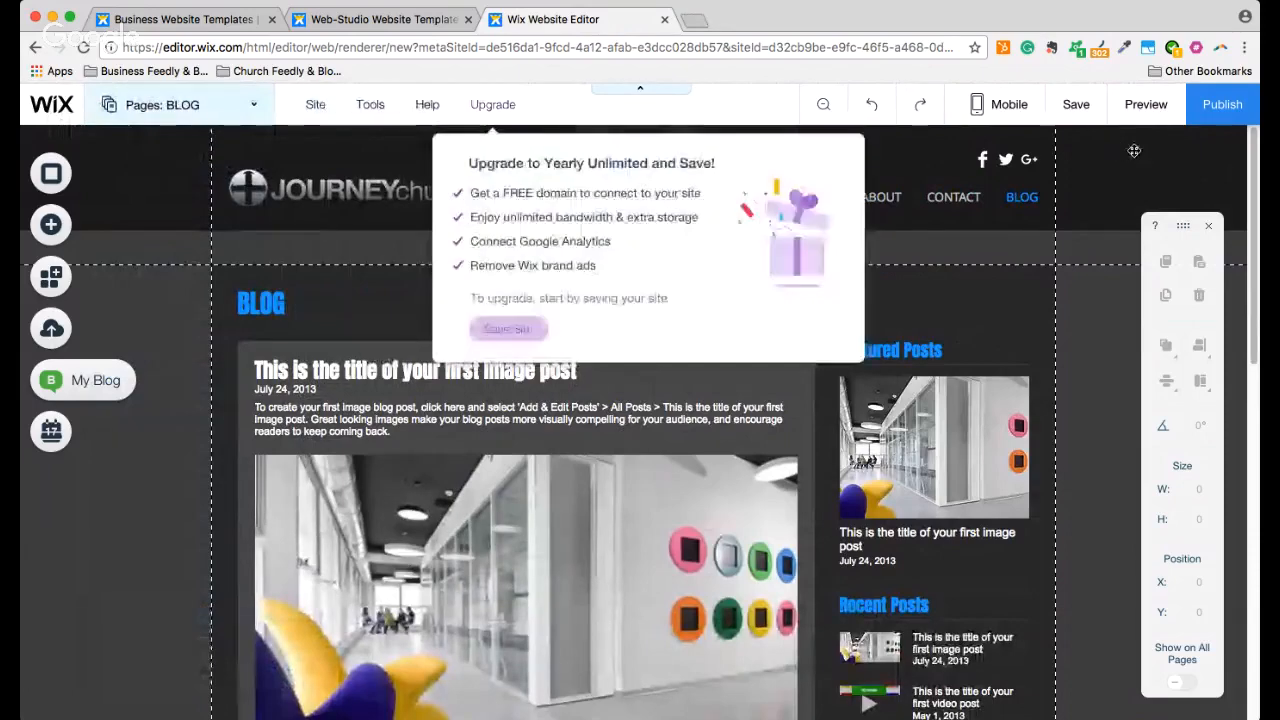
Go back to the Wix template gallery and browse the Blank Templates, from Start from Scratch to the ready-made layouts
{"action": "left_click", "coordinate": [370, 18]}
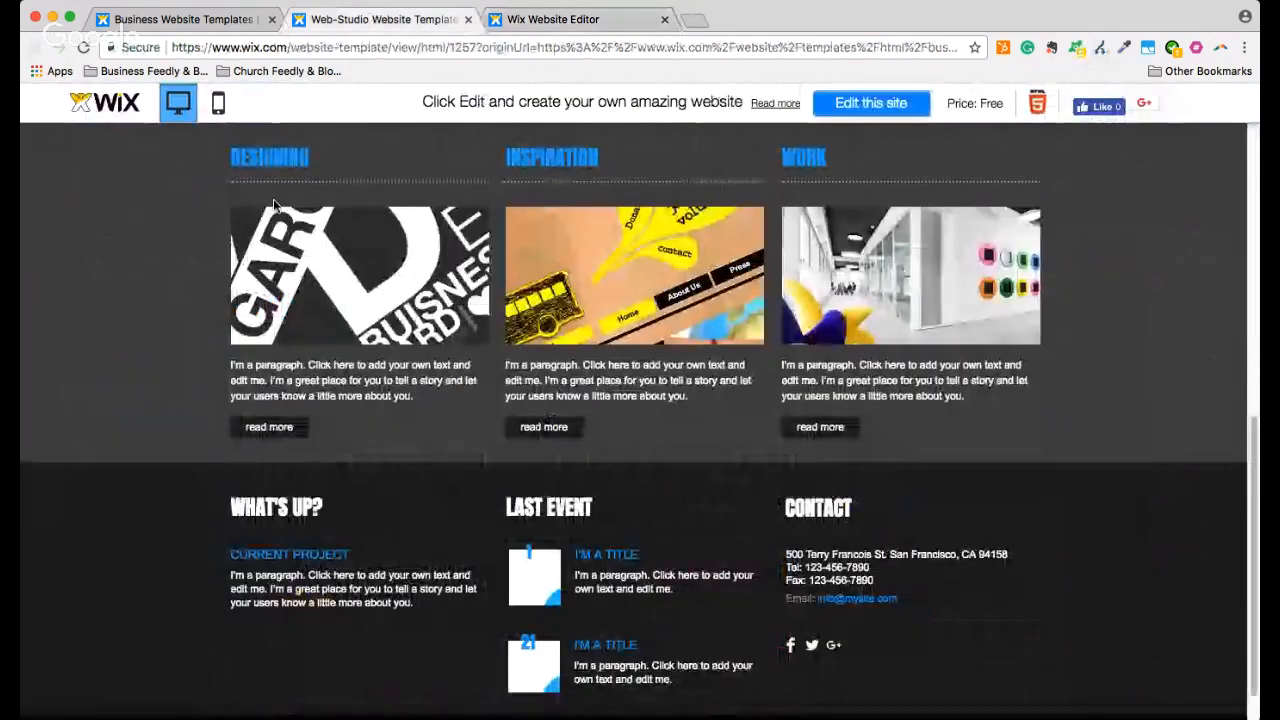
{"action": "left_click", "coordinate": [175, 19]}
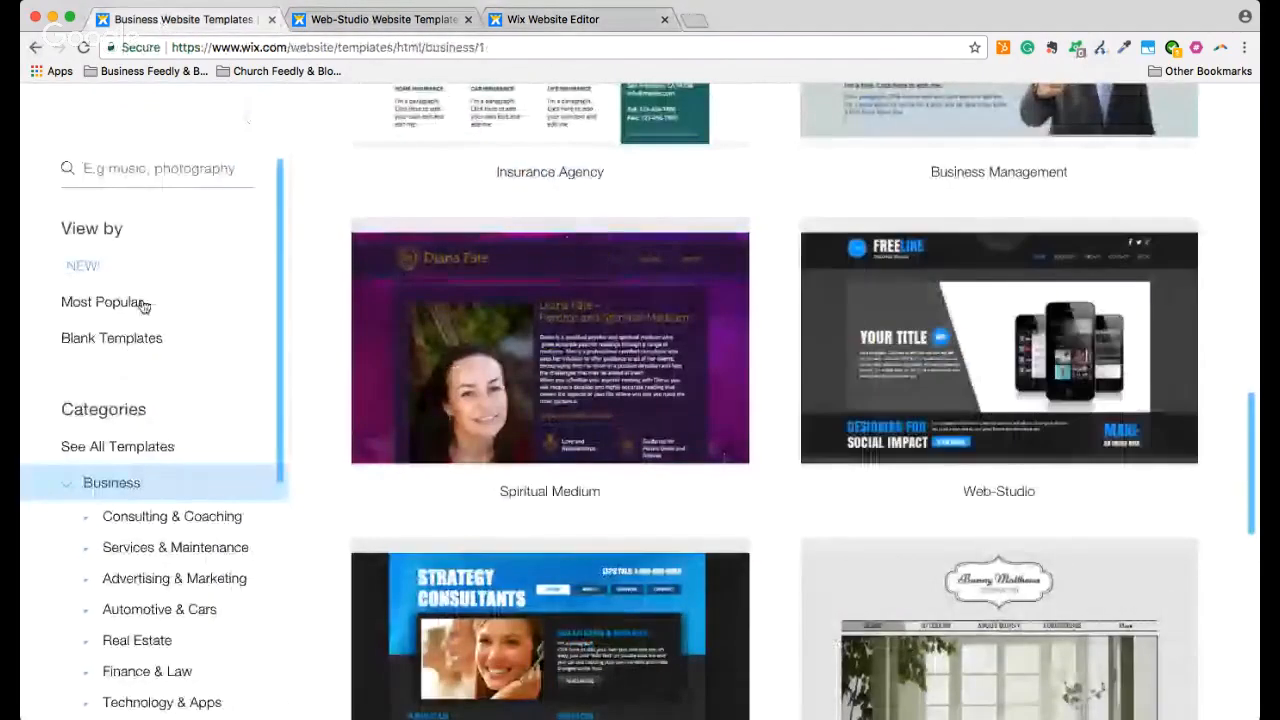
{"action": "left_click", "coordinate": [112, 342]}
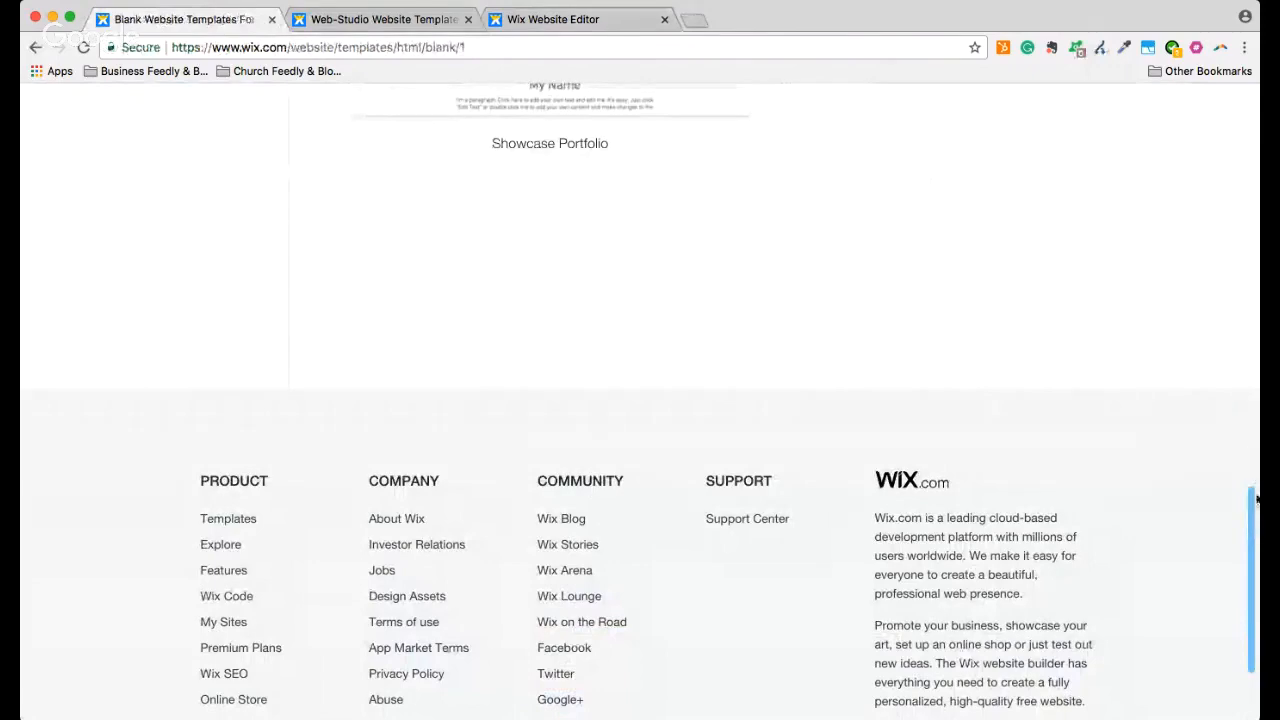
{"action": "left_click_drag", "start_coordinate": [1249, 498], "coordinate": [1233, 108]}
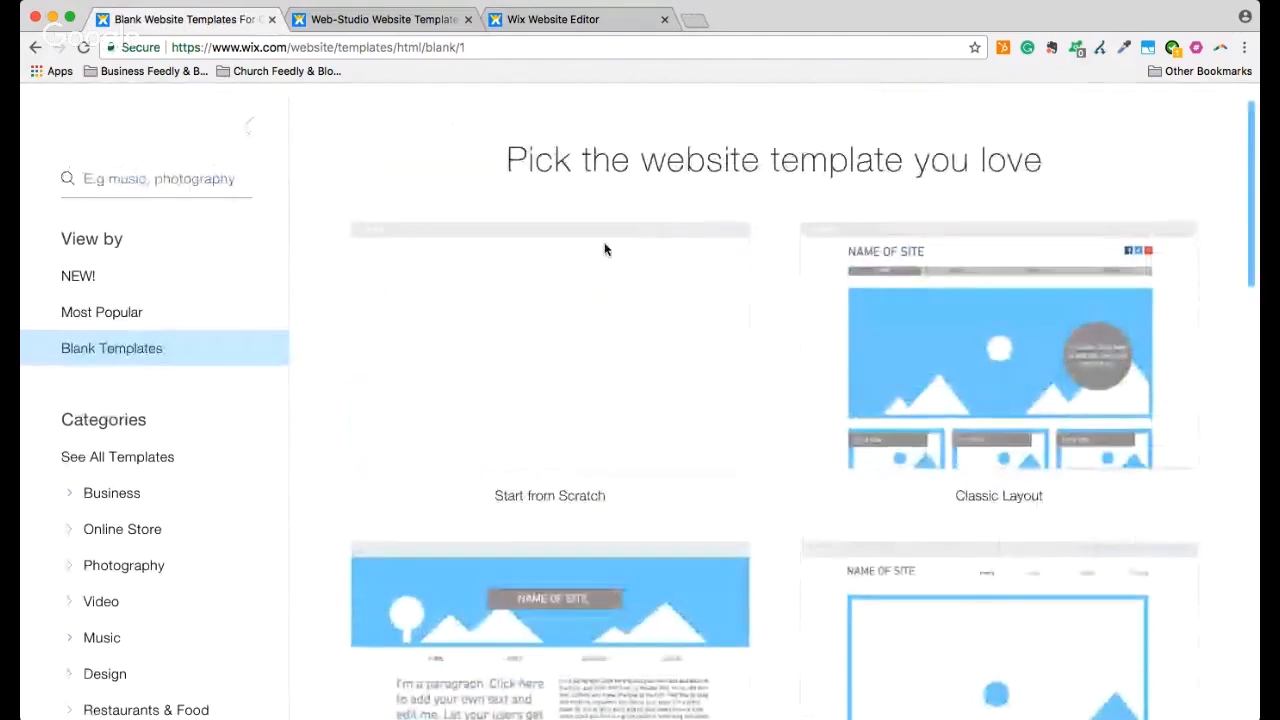
{"action": "mouse_move", "coordinate": [559, 330]}
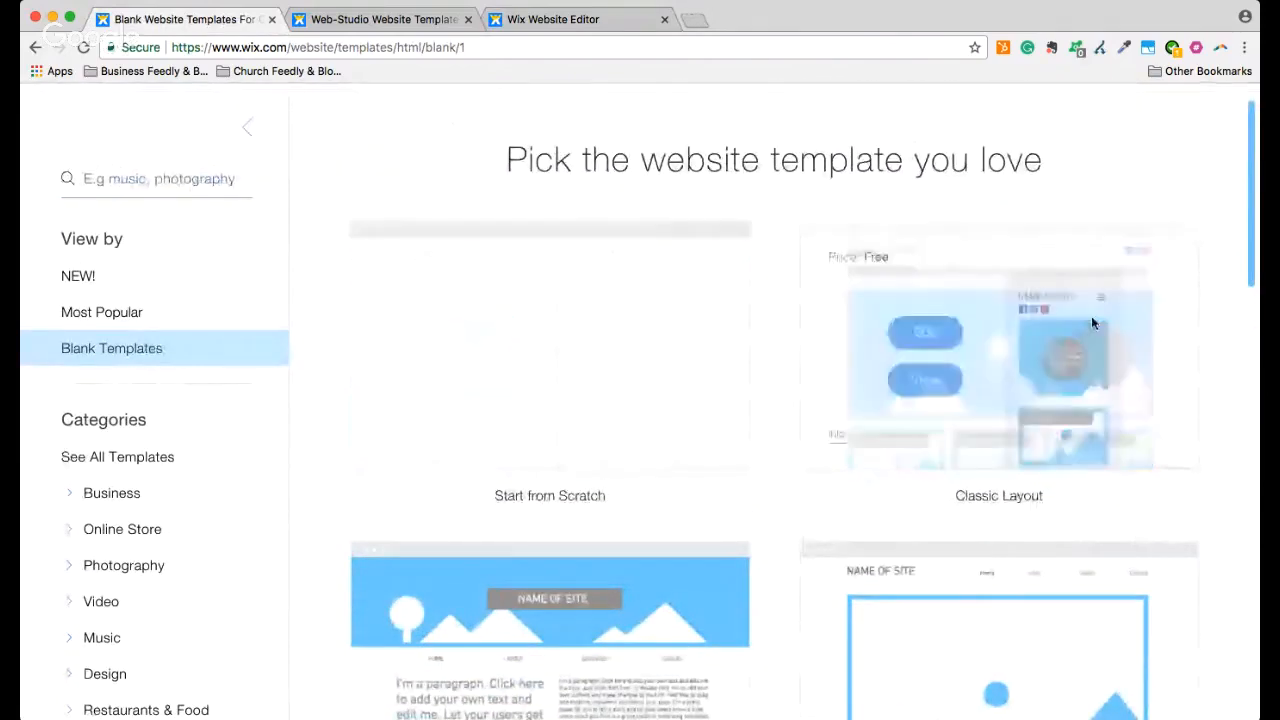
{"action": "left_click_drag", "start_coordinate": [1252, 278], "coordinate": [1252, 341]}
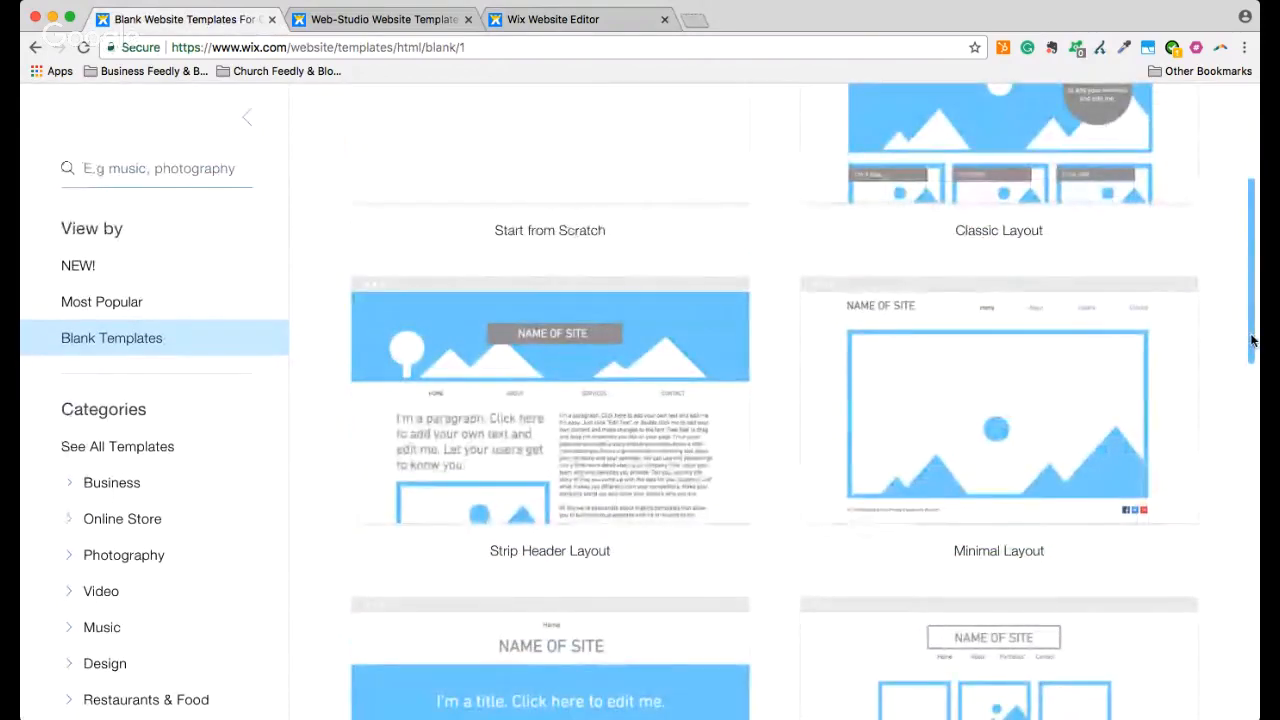
{"action": "left_click_drag", "start_coordinate": [1252, 341], "coordinate": [1249, 380]}
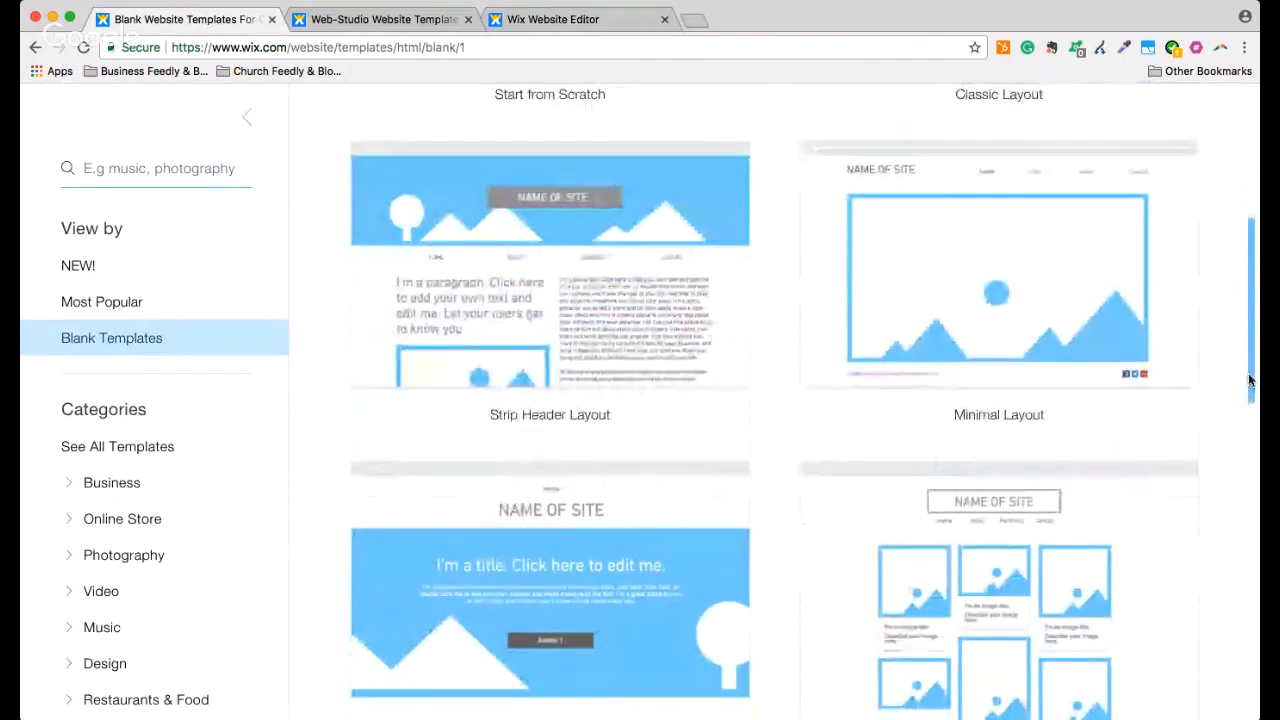